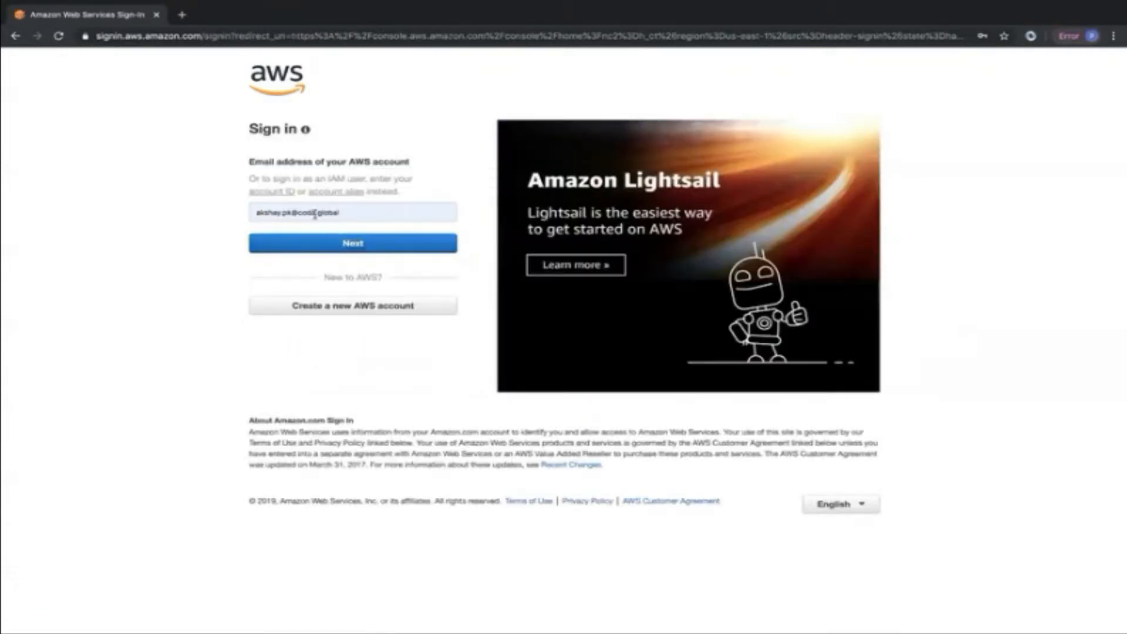
# Sign in to AWS with the saved account e-mail and the account password, and open the EC2 service.
pyautogui.click(314, 212)
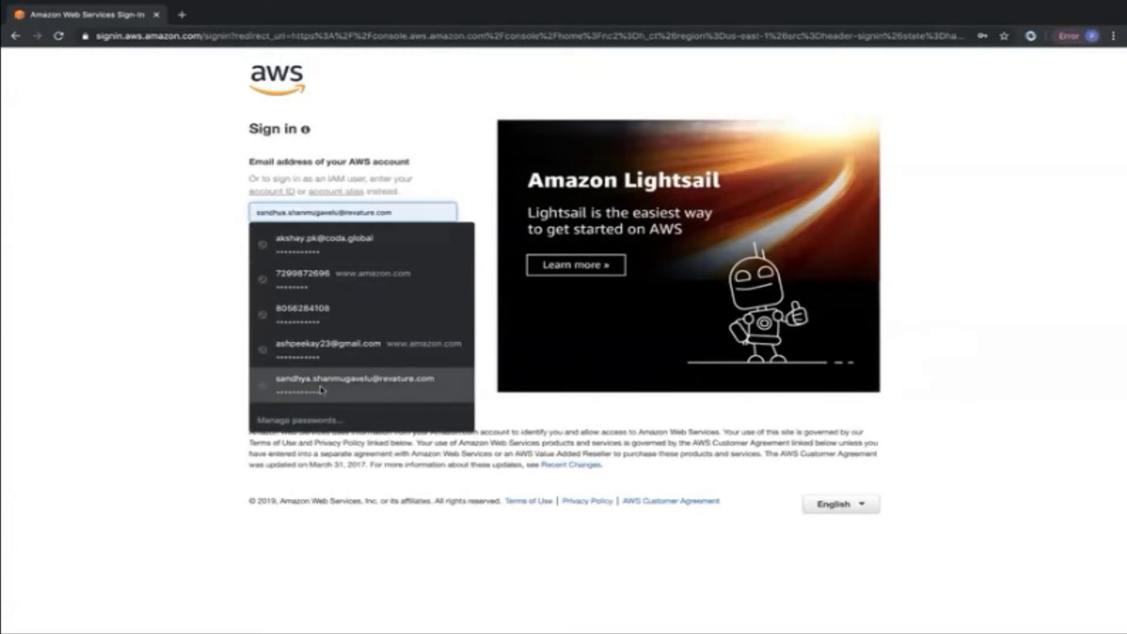
pyautogui.click(346, 380)
pyautogui.click(360, 241)
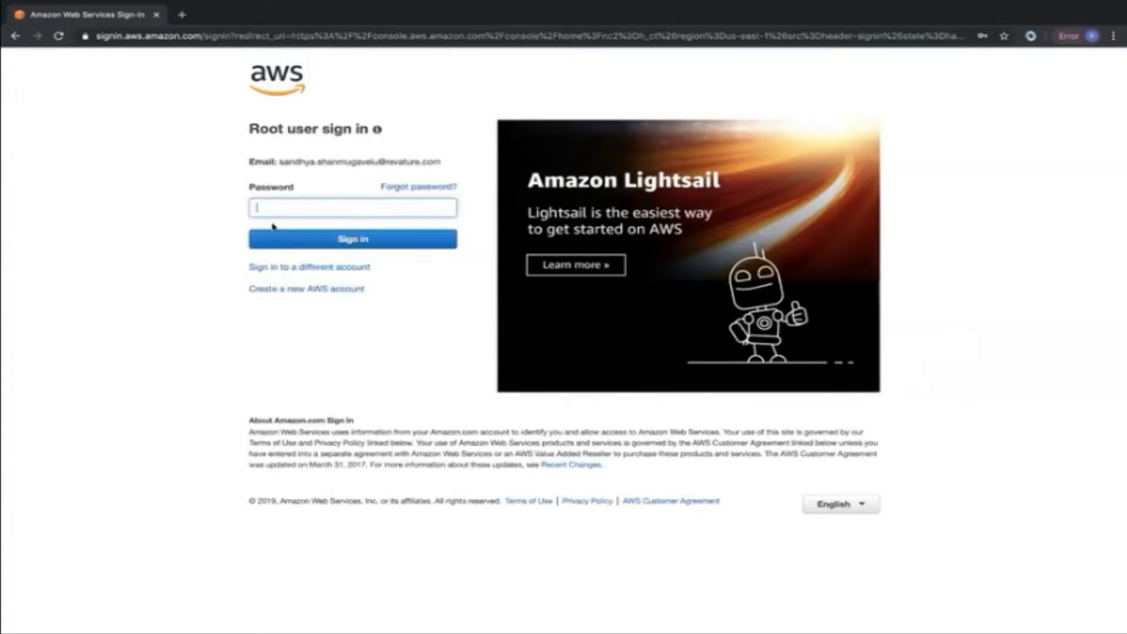
pyautogui.write('•••••••••••••')
pyautogui.press('Return')
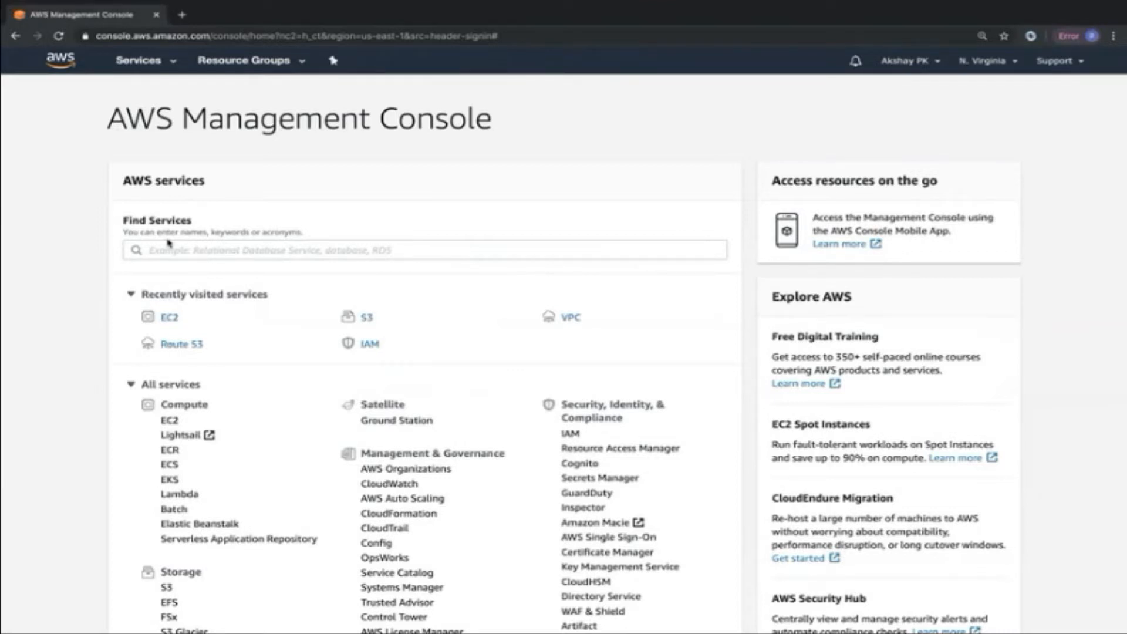
pyautogui.click(169, 317)
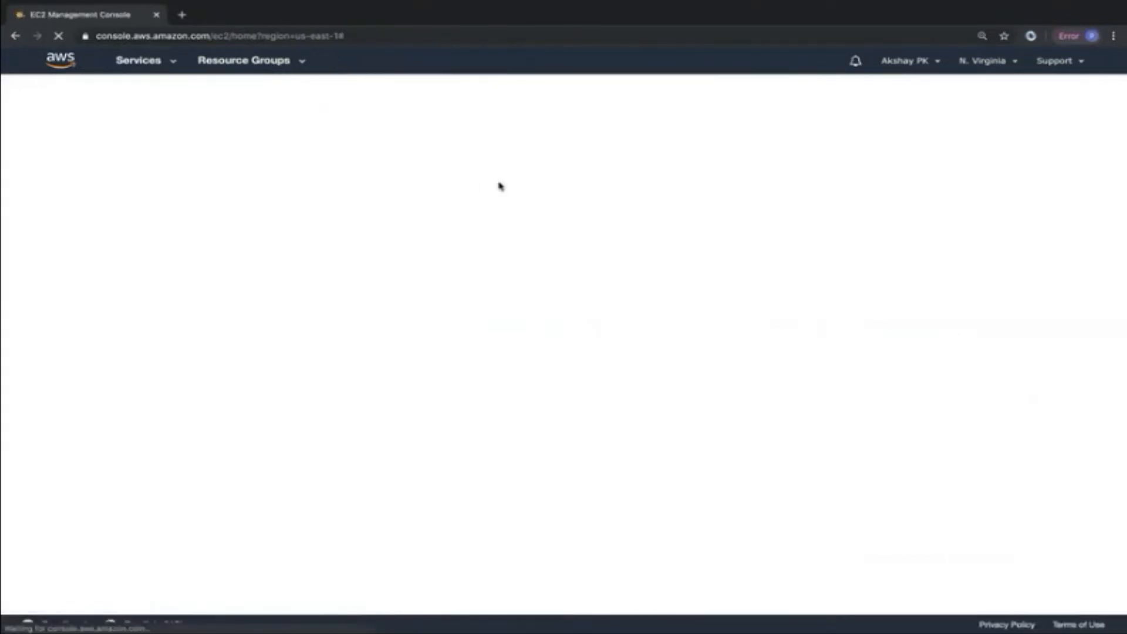
# View the list of available regions and the launch wizard's Amazon Machine Image choices, and exit the wizard.
pyautogui.click(977, 63)
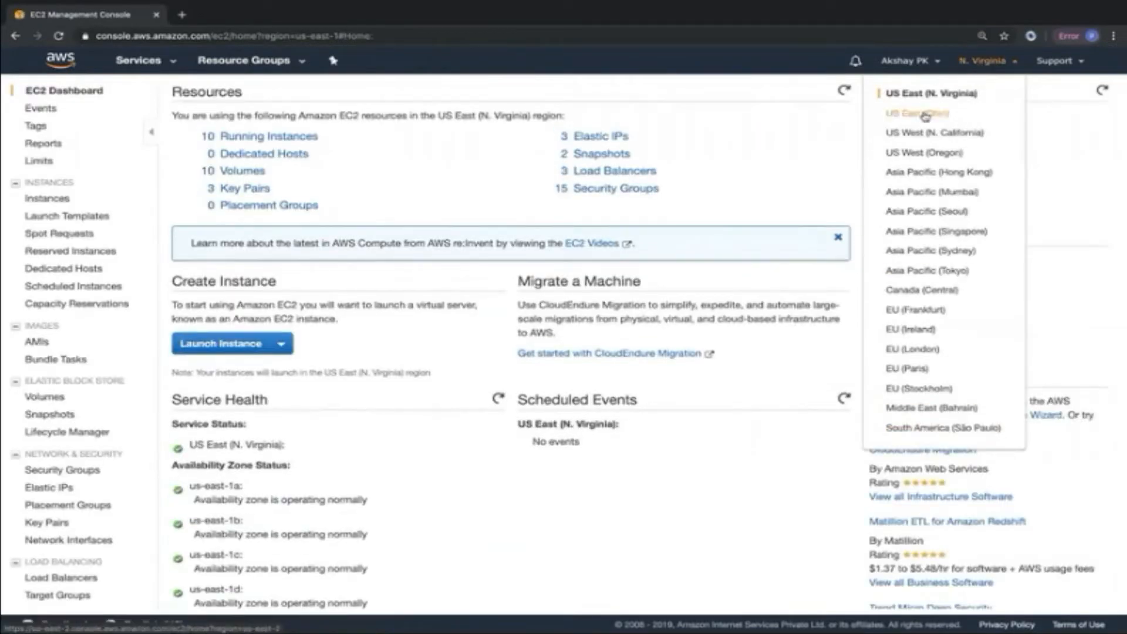
pyautogui.click(771, 176)
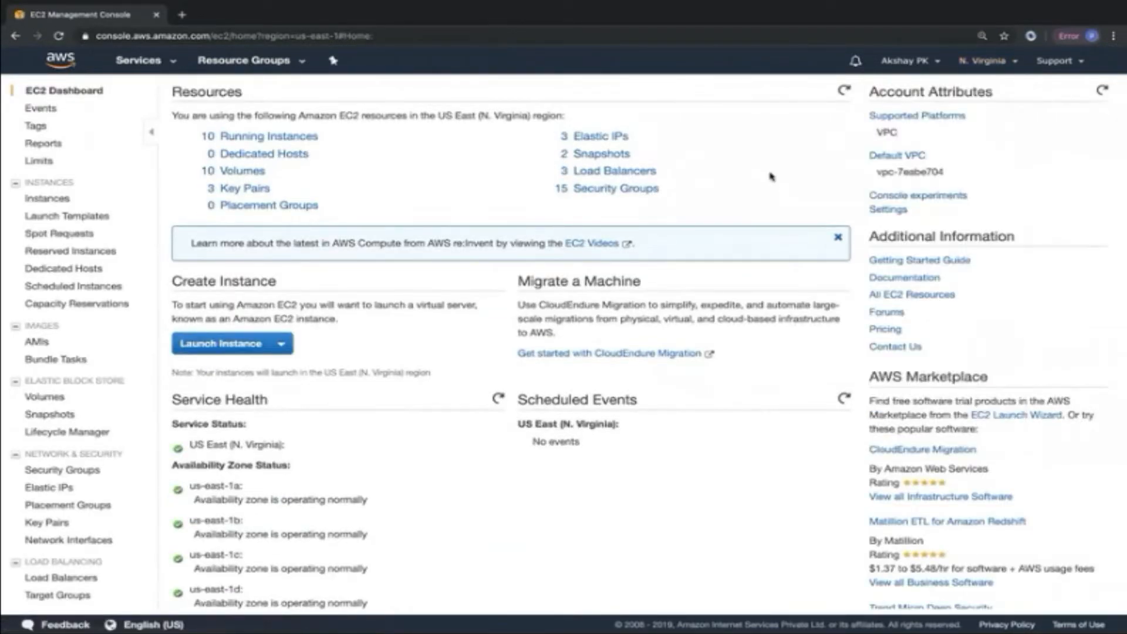
pyautogui.click(207, 349)
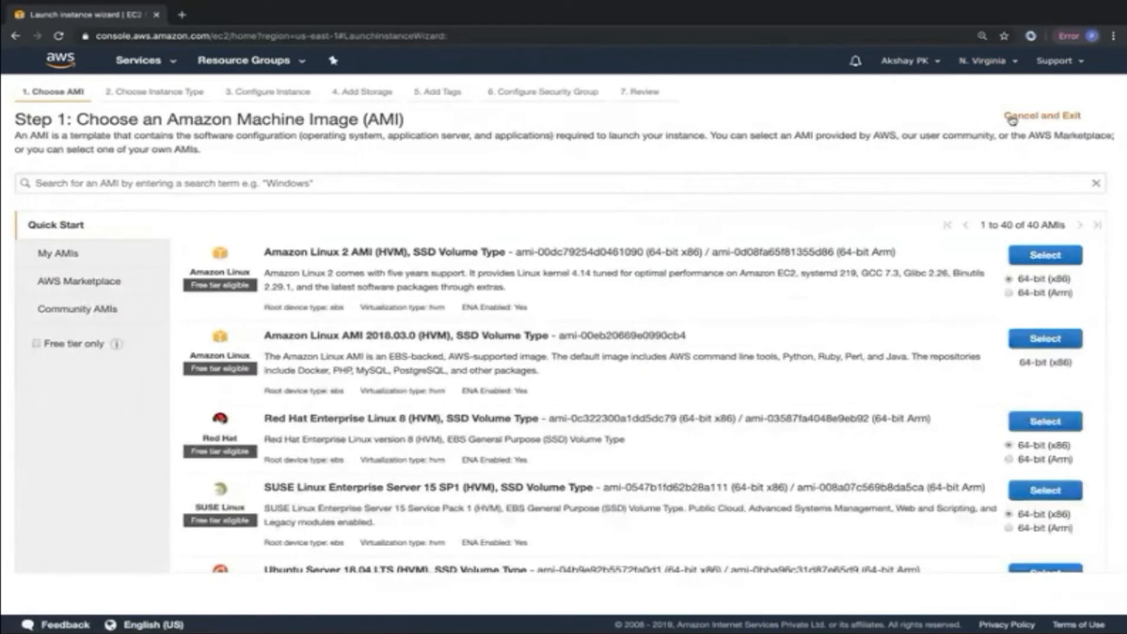
pyautogui.click(1012, 119)
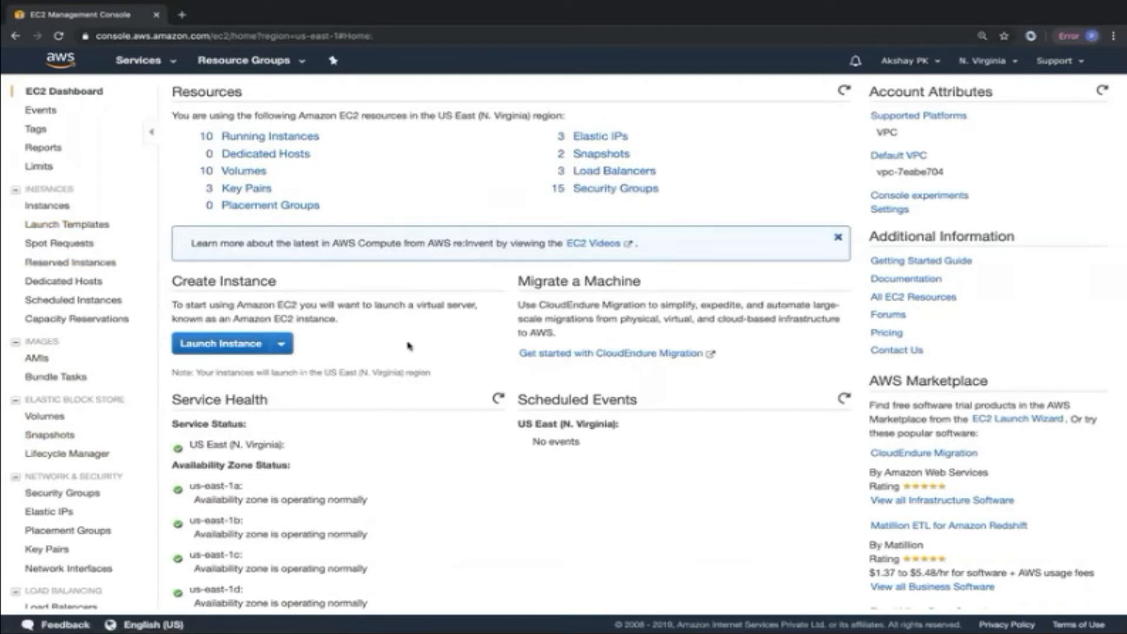
# Open the Purchase Reserved Instances form and review its Platform and Tenancy options.
pyautogui.click(66, 263)
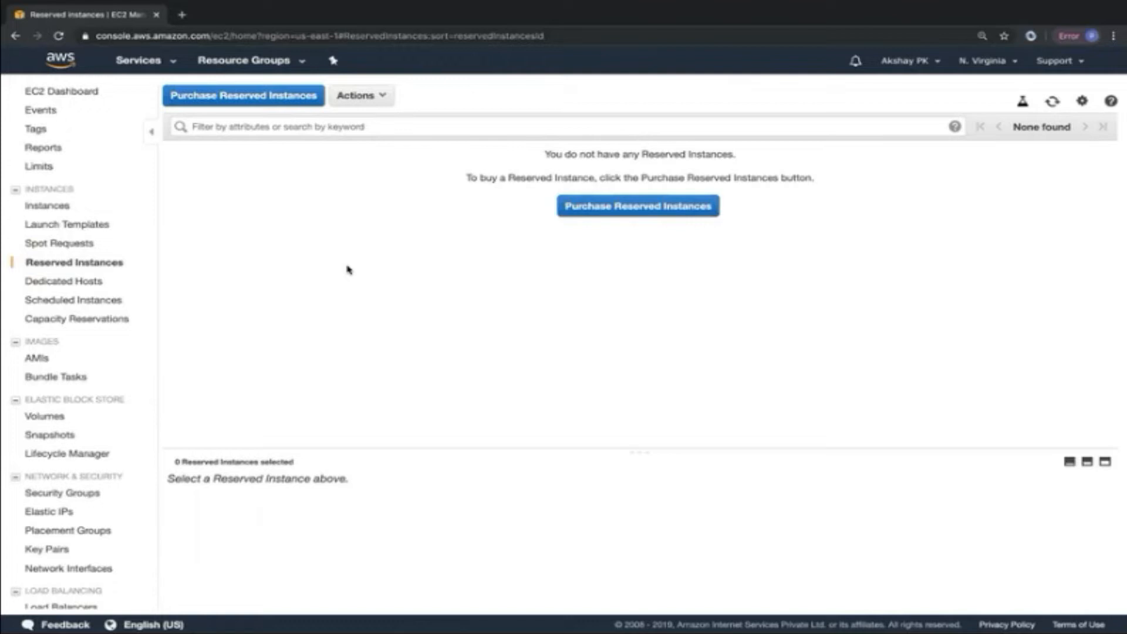
pyautogui.click(281, 98)
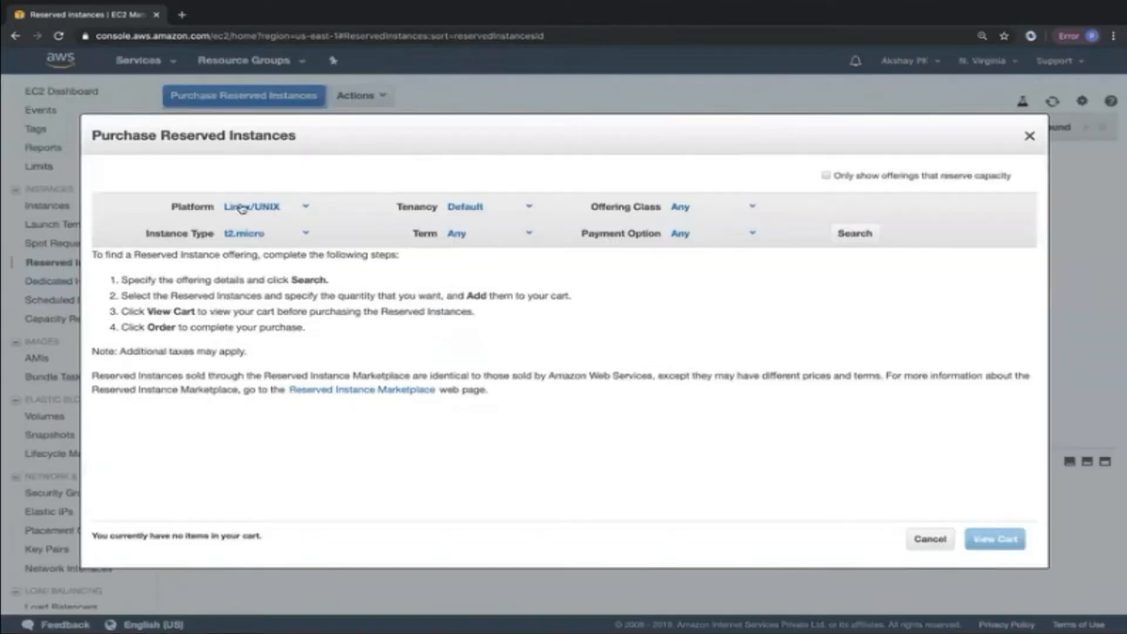
pyautogui.click(269, 209)
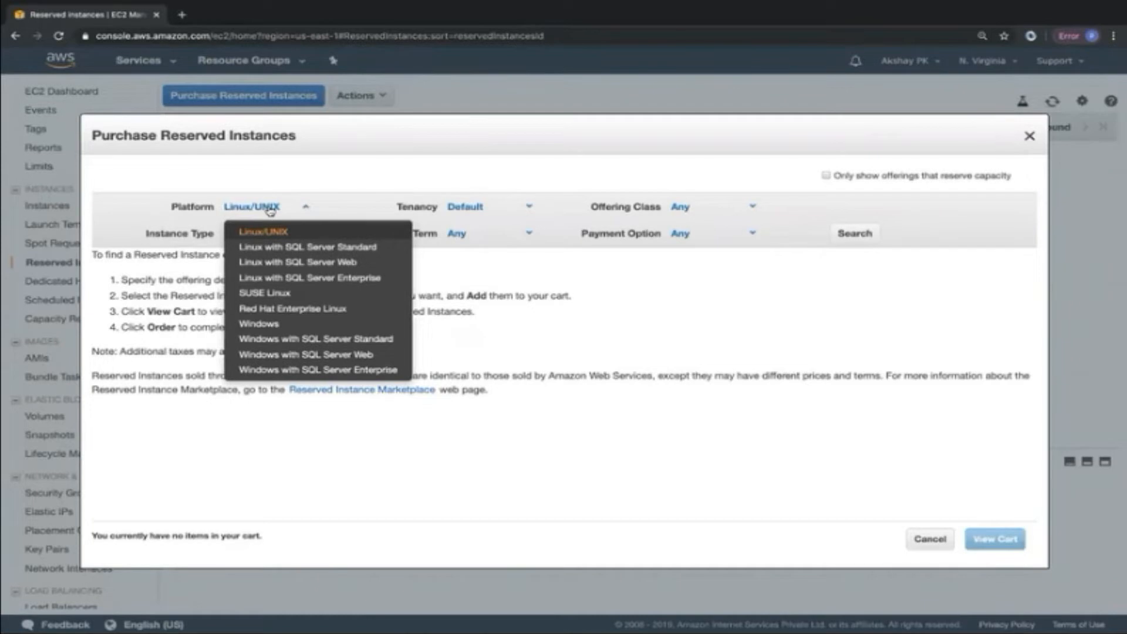
pyautogui.click(528, 271)
pyautogui.click(488, 211)
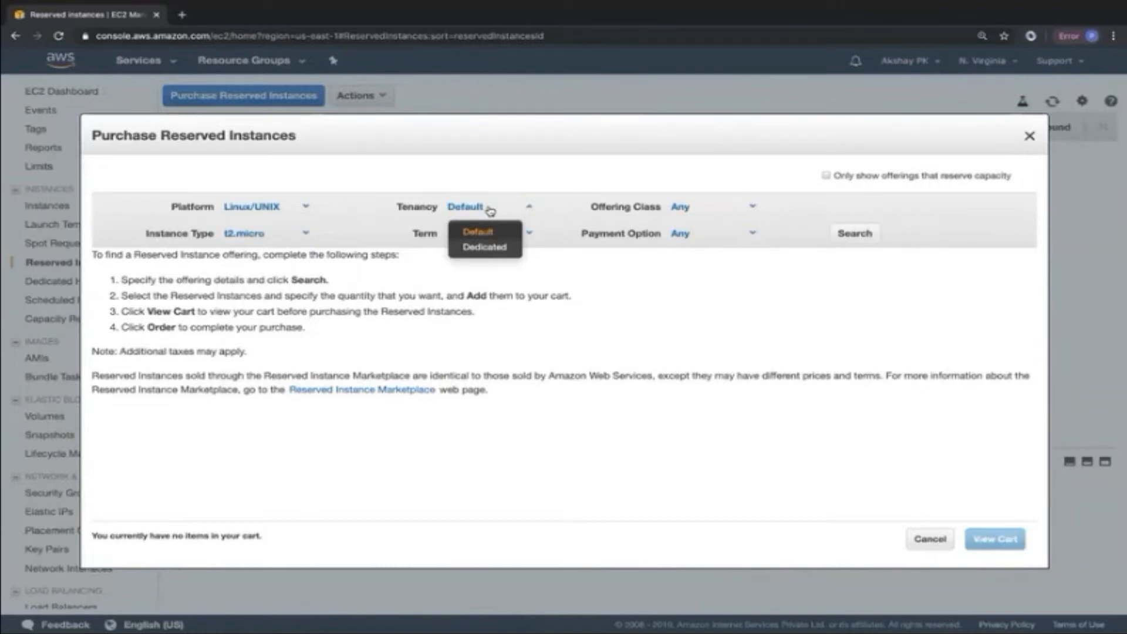
pyautogui.click(670, 283)
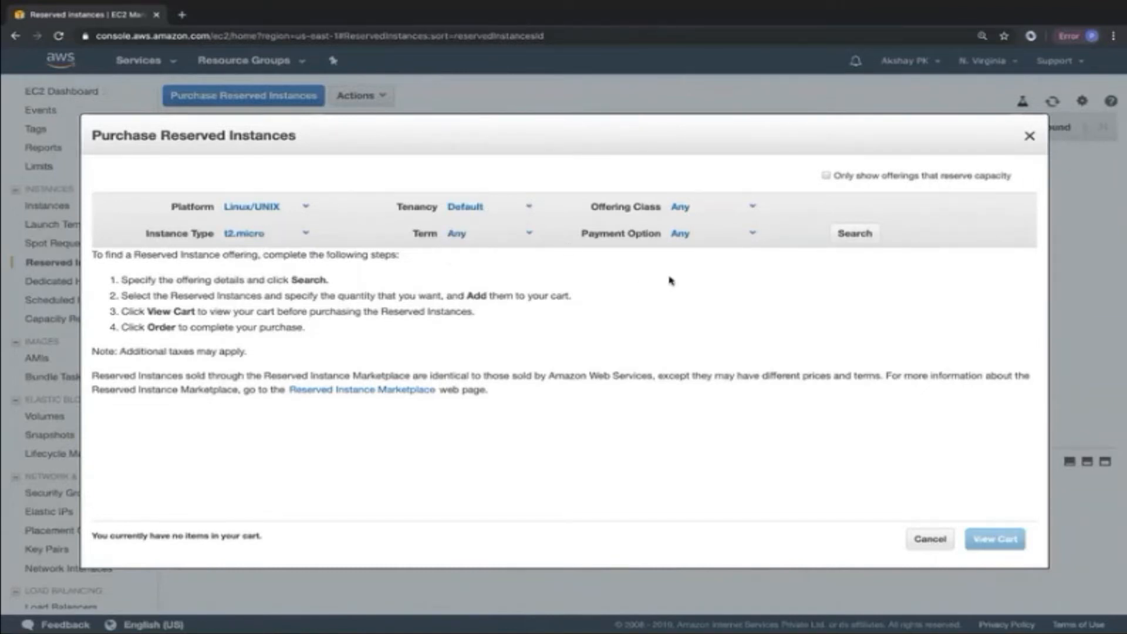
# Review the offering classes and set the reserved instance's Offering Class to Standard.
pyautogui.click(679, 210)
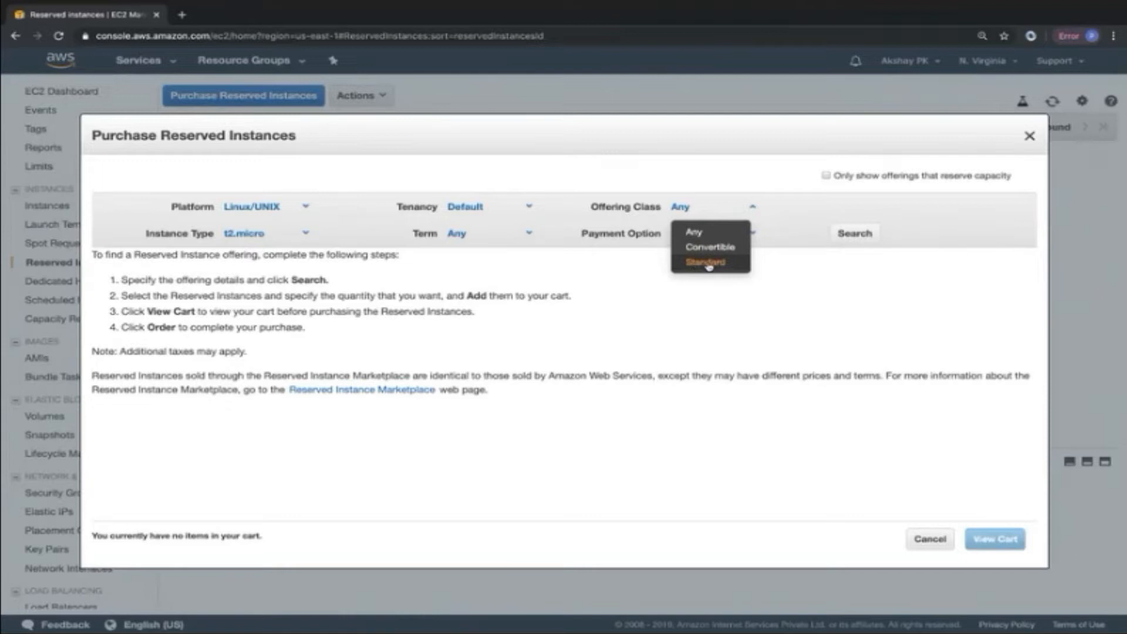
pyautogui.click(644, 270)
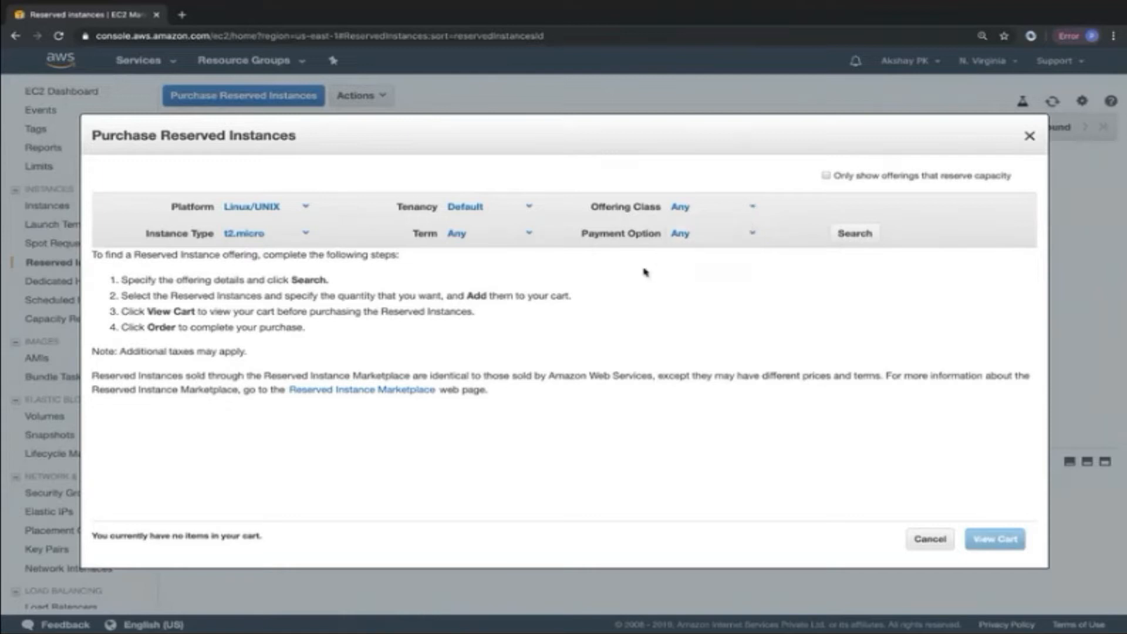
pyautogui.click(682, 213)
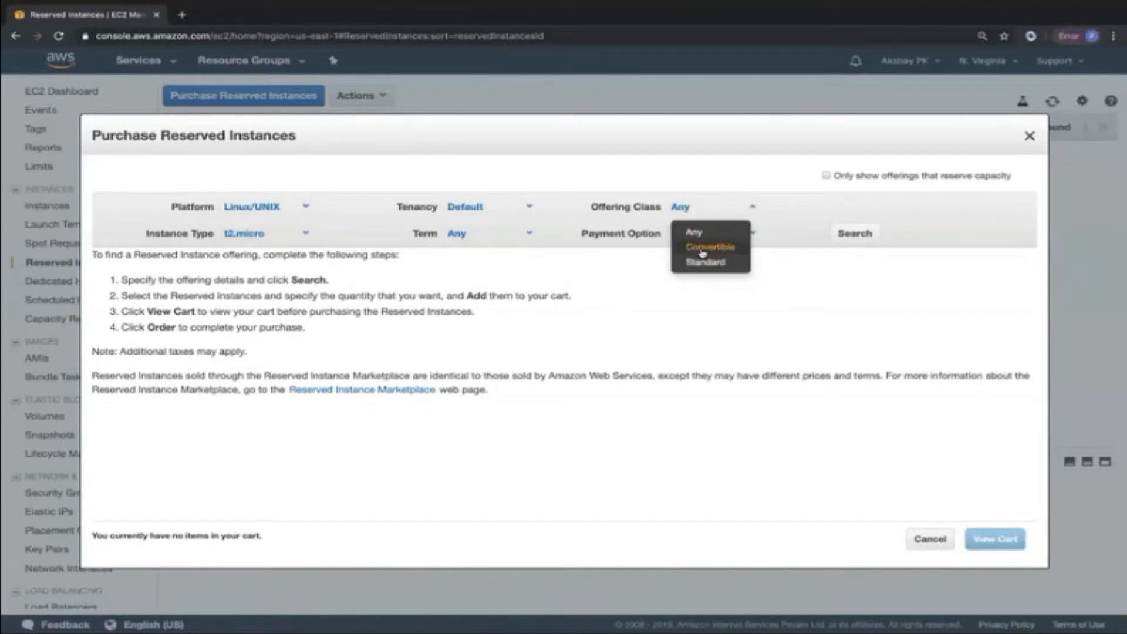
pyautogui.click(660, 262)
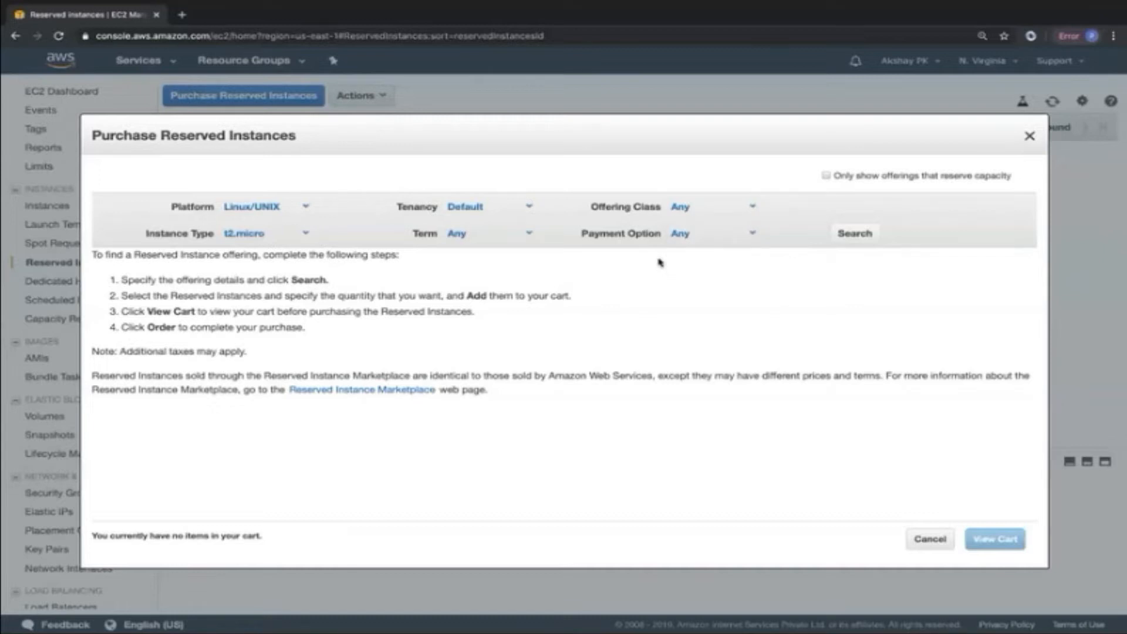
pyautogui.click(703, 210)
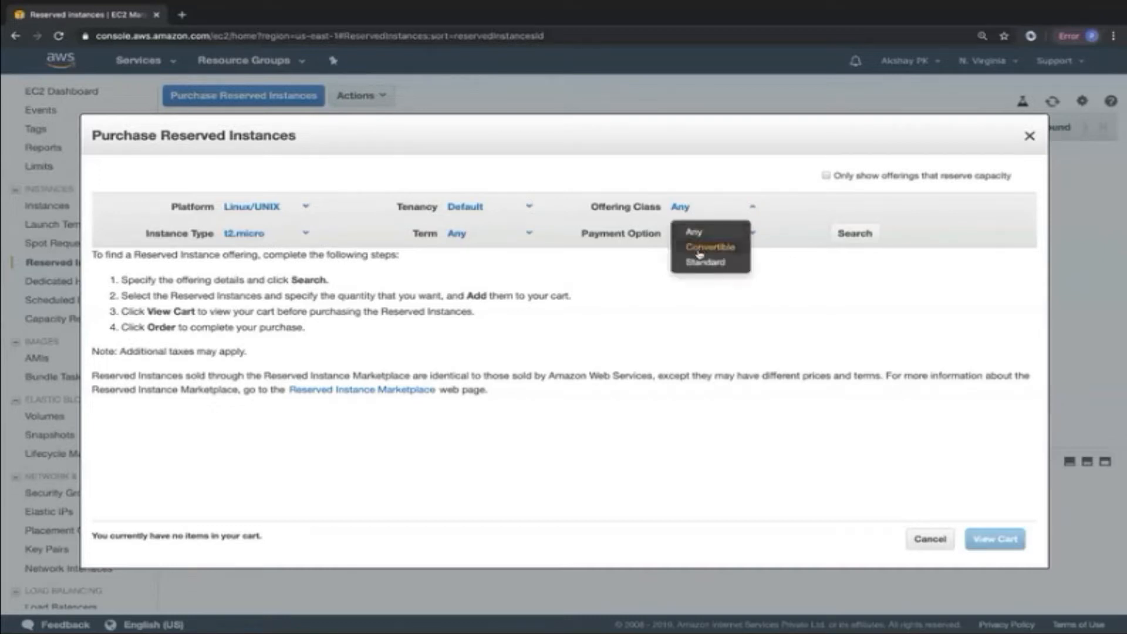
pyautogui.click(698, 263)
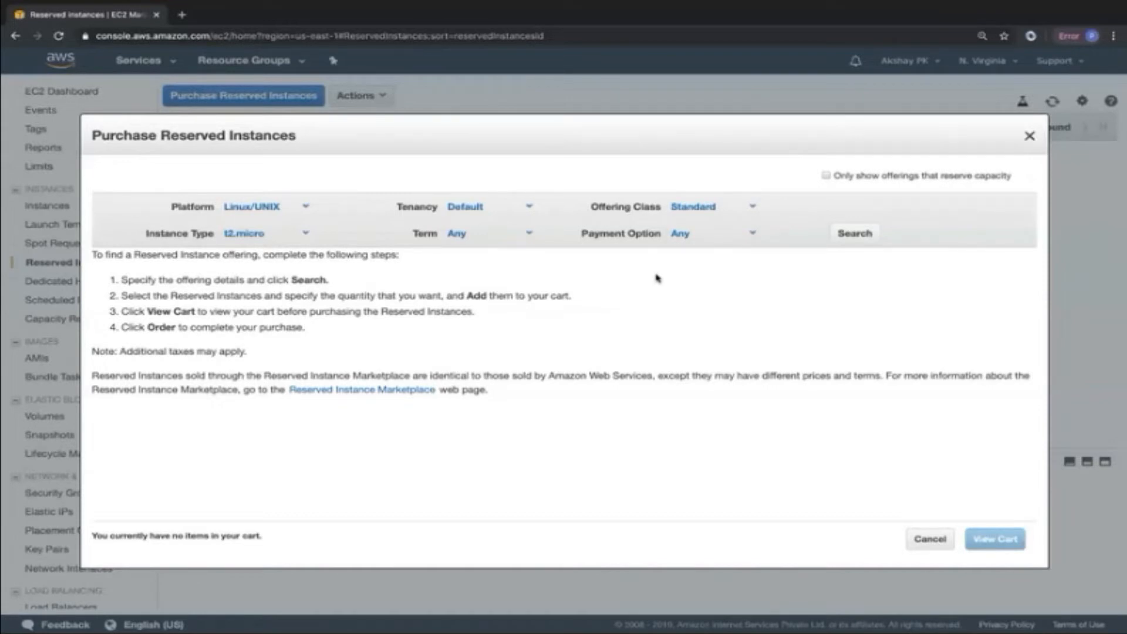
# Set the reservation term to 12 months - 36 months and look over the available instance types.
pyautogui.click(462, 233)
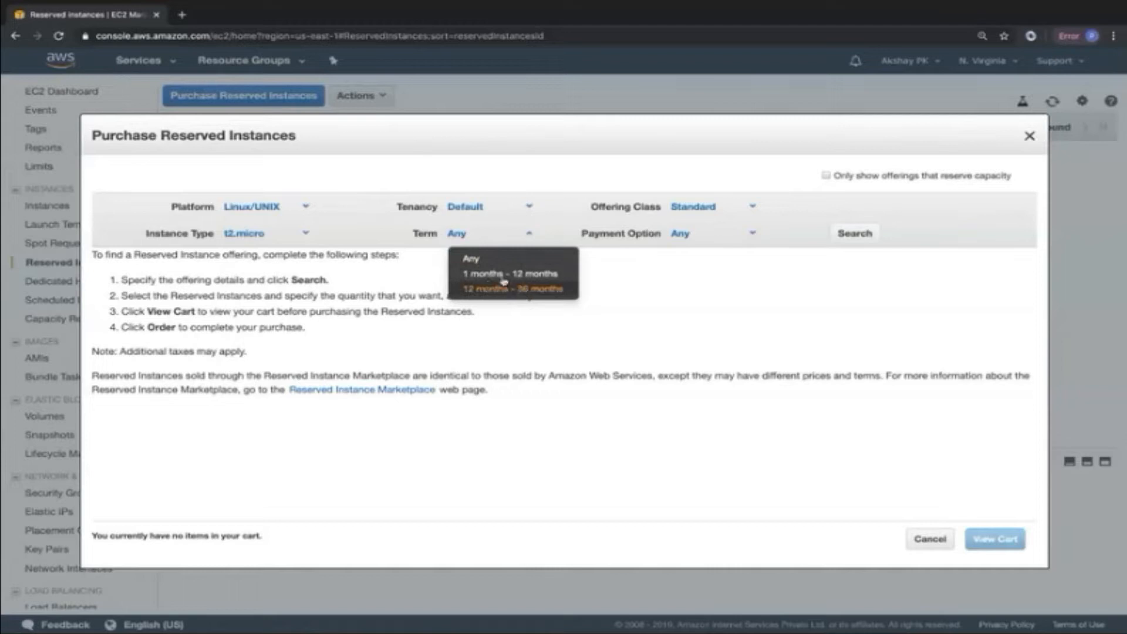
pyautogui.click(486, 290)
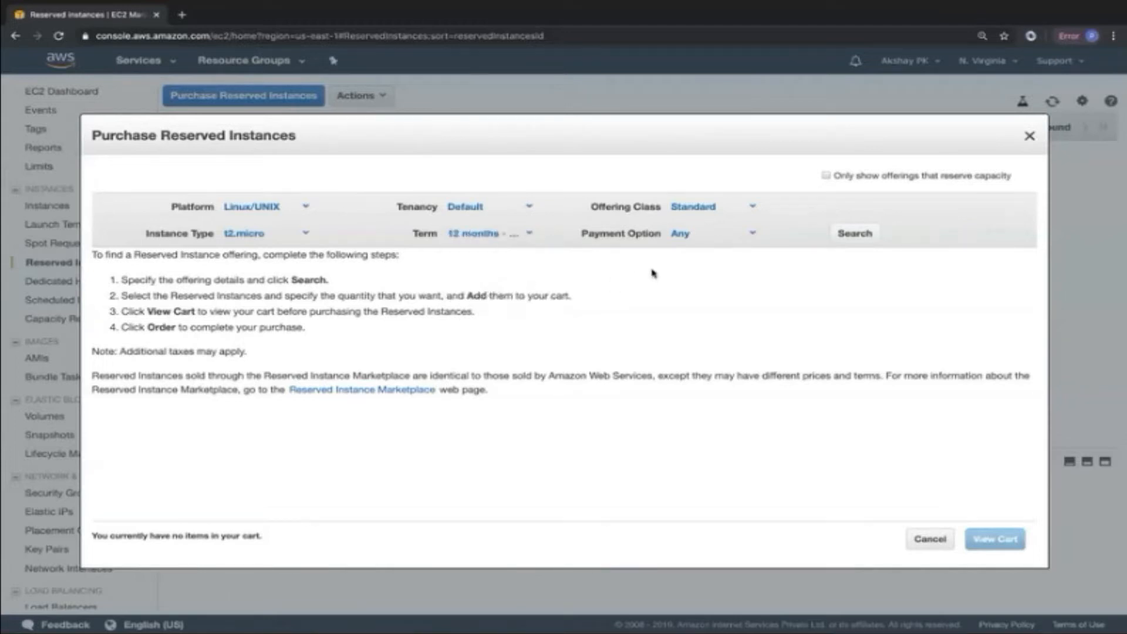
pyautogui.click(262, 238)
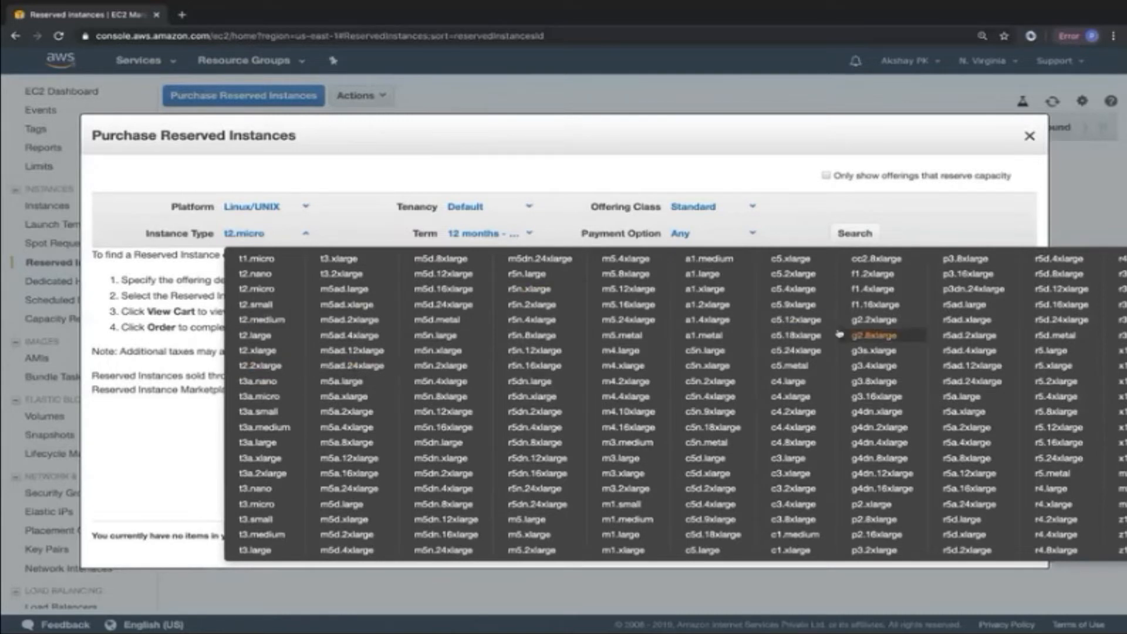
pyautogui.click(214, 416)
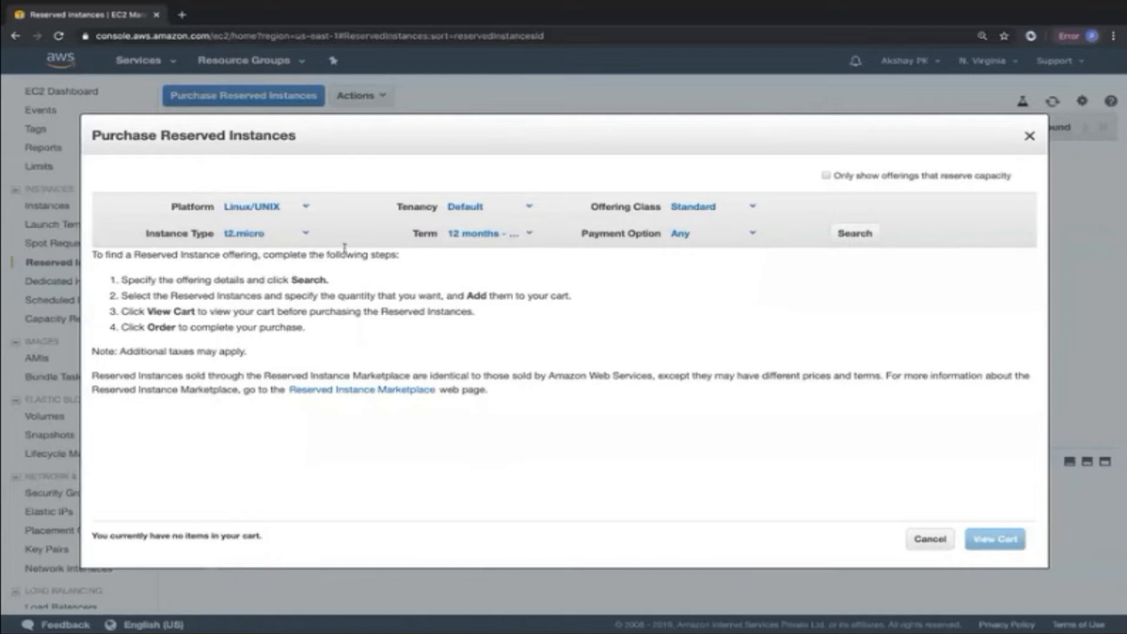
# Set the Payment Option to All Upfront and search for matching reserved instance offerings.
pyautogui.click(688, 236)
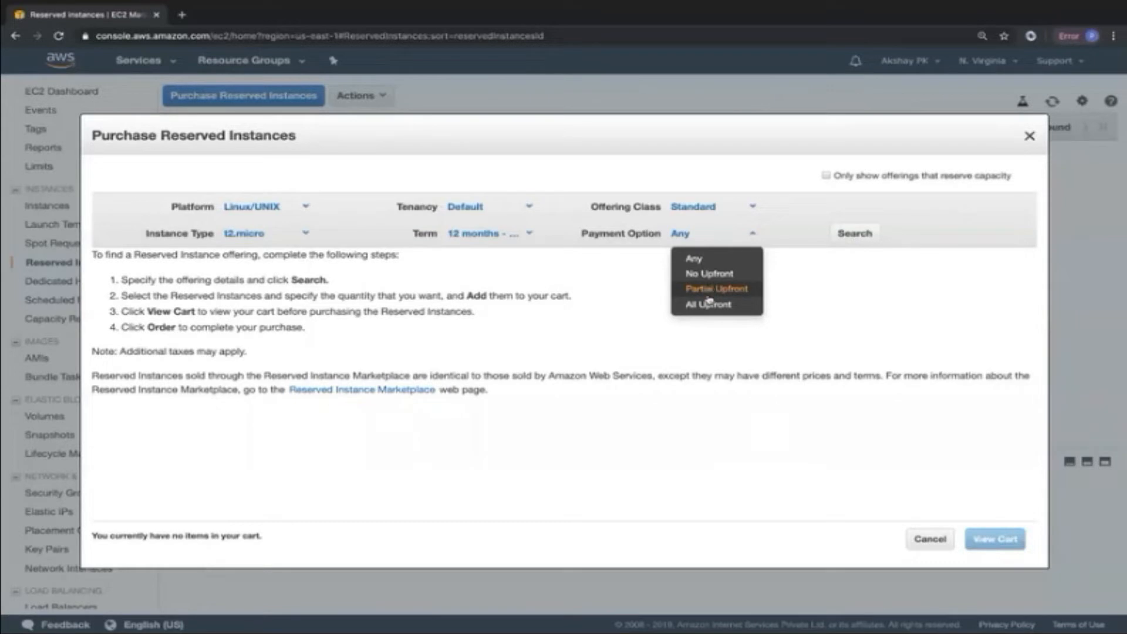
pyautogui.click(708, 304)
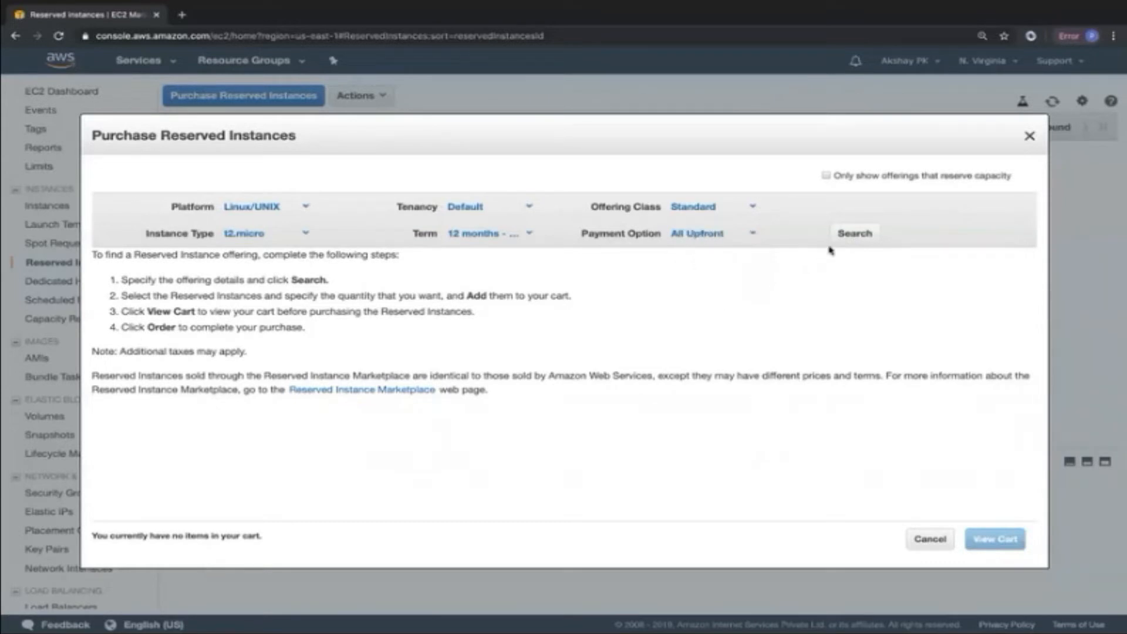
pyautogui.click(849, 238)
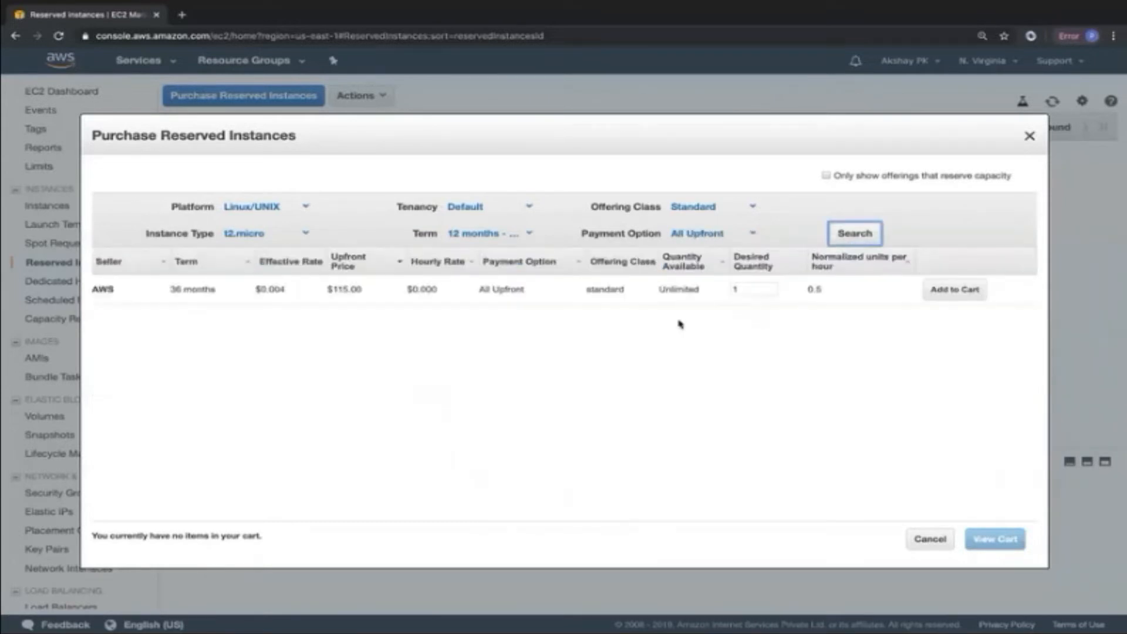
# Examine the term and highlight the upfront price of the listed AWS offering.
pyautogui.click(163, 294)
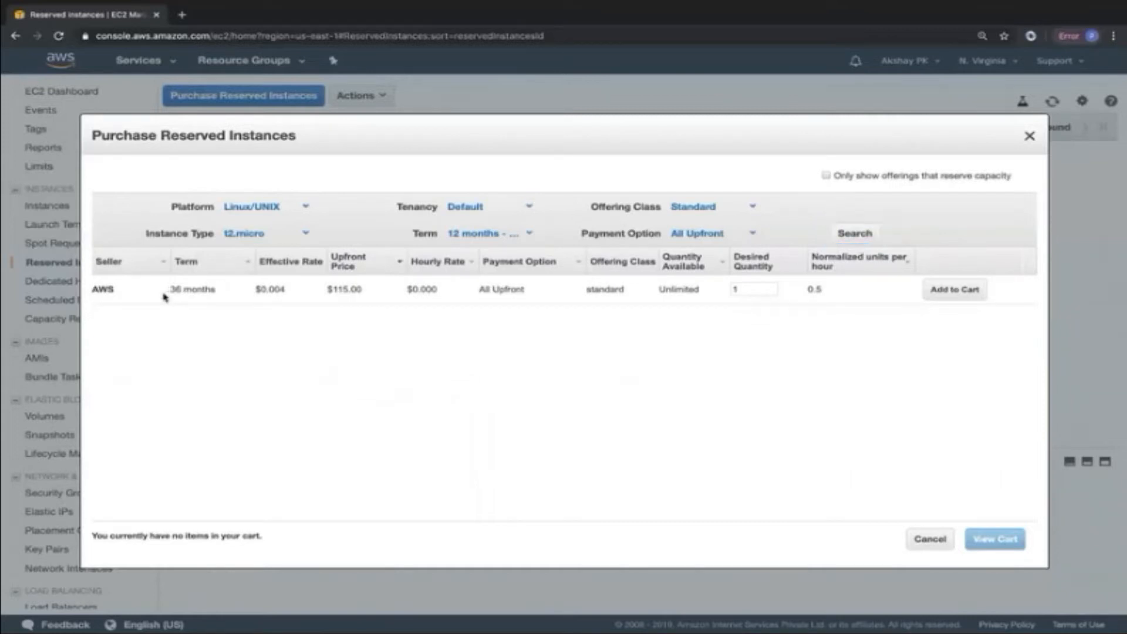
pyautogui.moveTo(220, 294); pyautogui.dragTo(181, 290)
pyautogui.click(223, 306)
pyautogui.moveTo(327, 290); pyautogui.dragTo(373, 298)
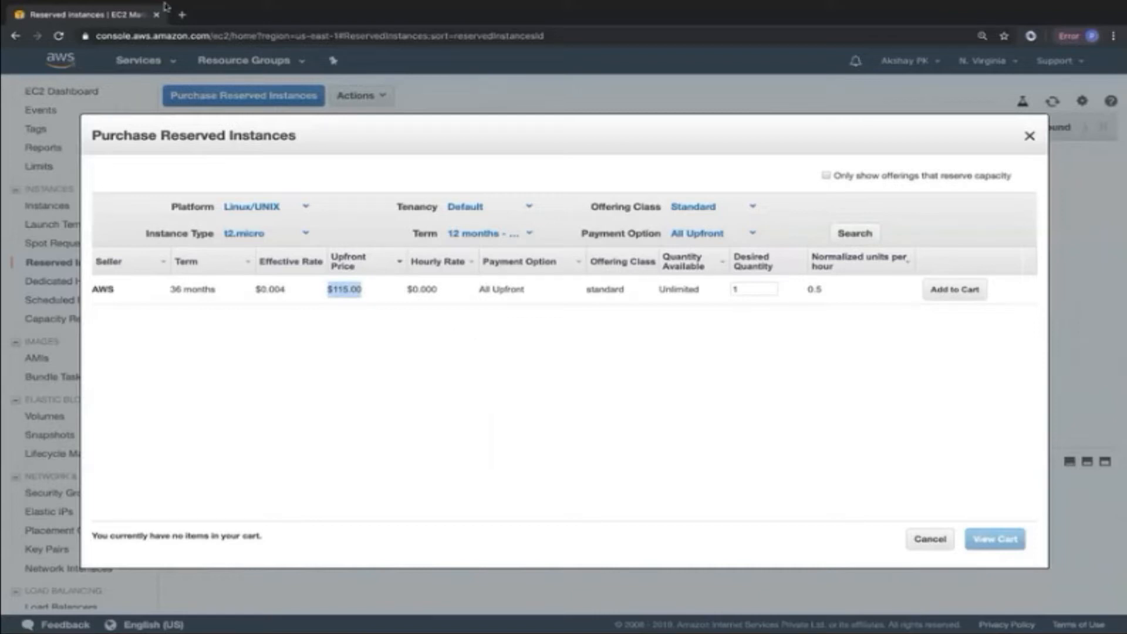
# Search Google in a new browser tab for "t2.micro on demand price".
pyautogui.click(182, 14)
pyautogui.write('t2.mi')
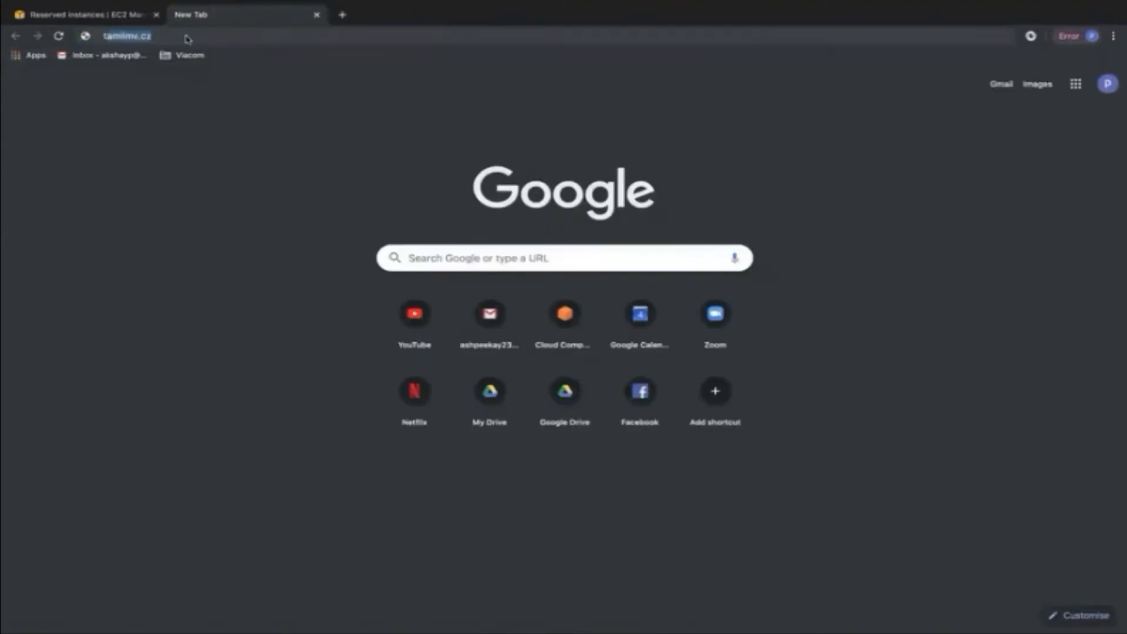
pyautogui.write('cro i')
pyautogui.press('BackSpace')
pyautogui.write('o')
pyautogui.press('BackSpace')
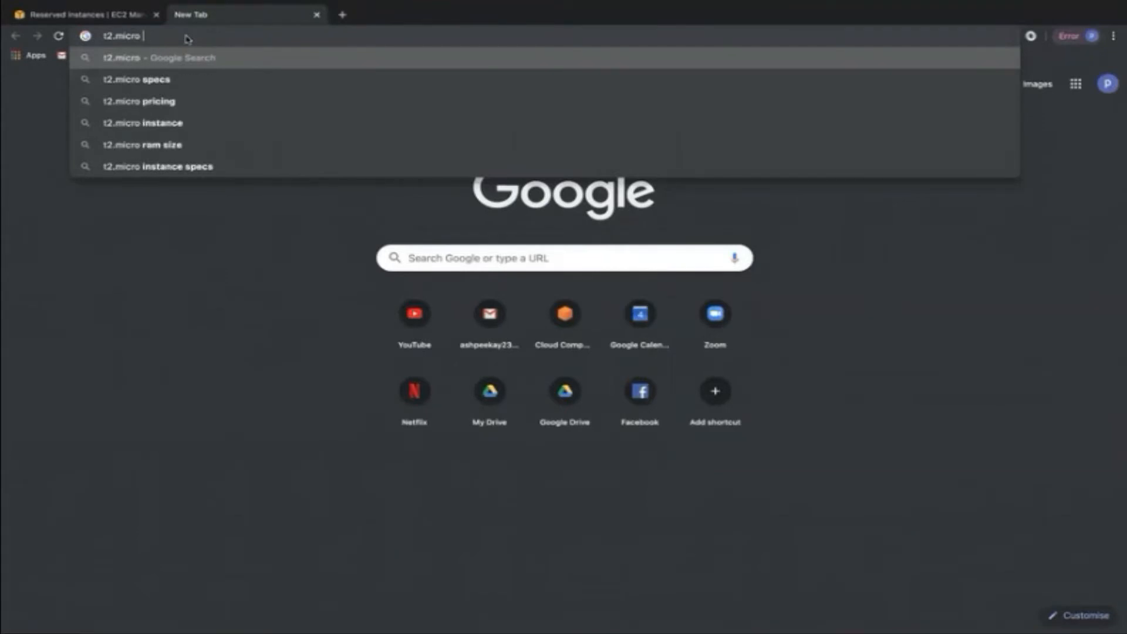
pyautogui.write('on')
pyautogui.press('Return')
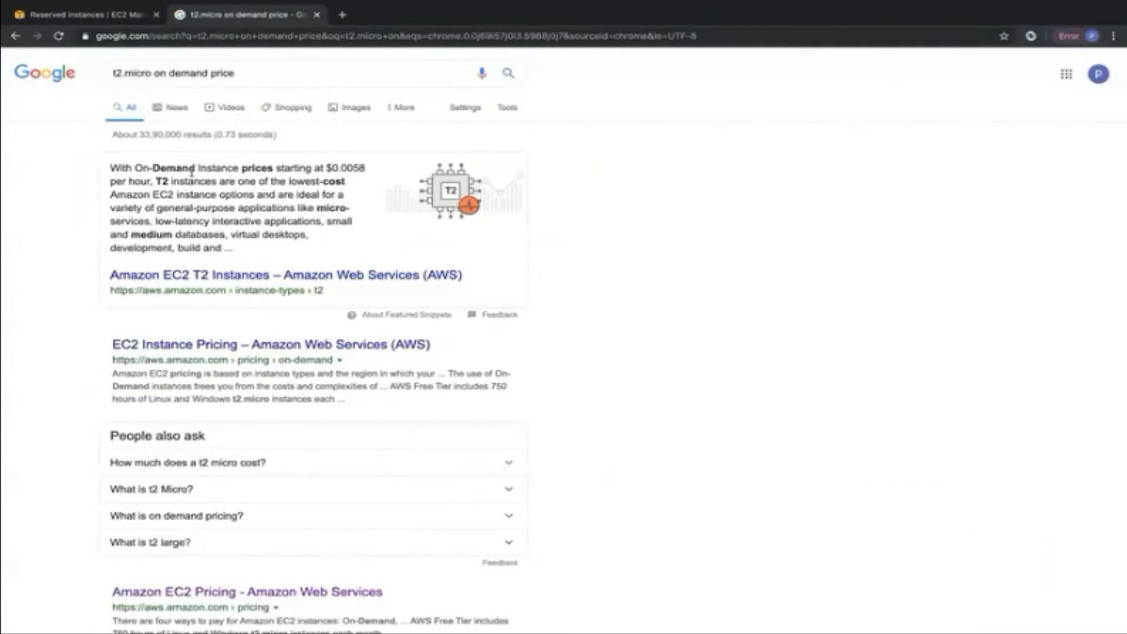
# Open the Amazon EC2 T2 Instances page and copy the t2.micro on-demand hourly price from the Product Details table.
pyautogui.click(224, 276)
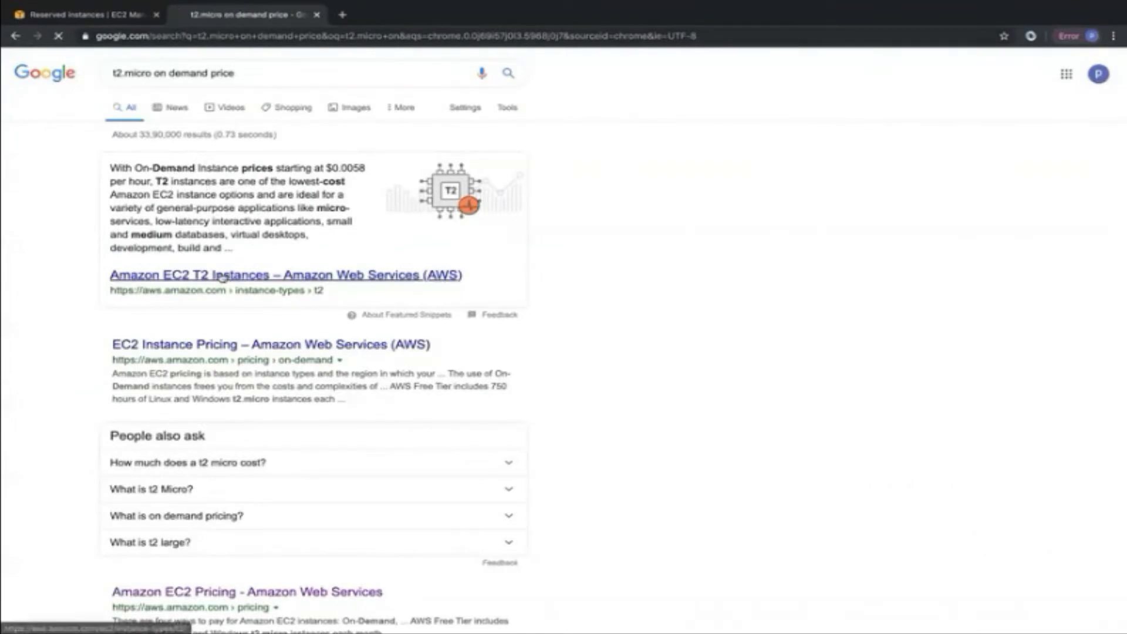
pyautogui.scroll(-12, 568, 334)
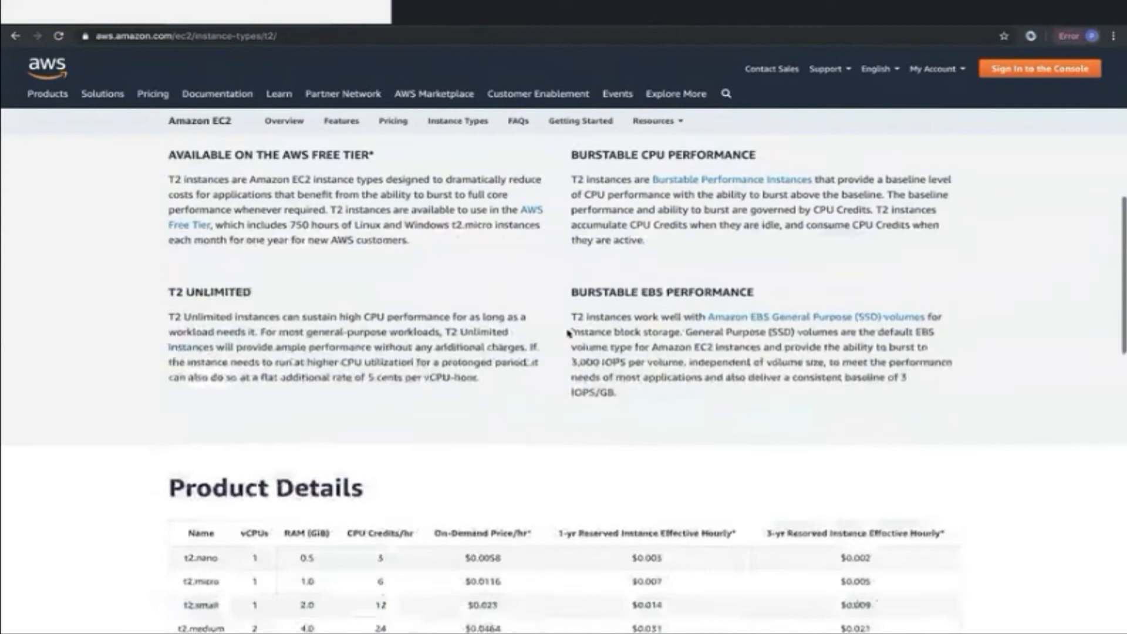
pyautogui.scroll(-2, 568, 333)
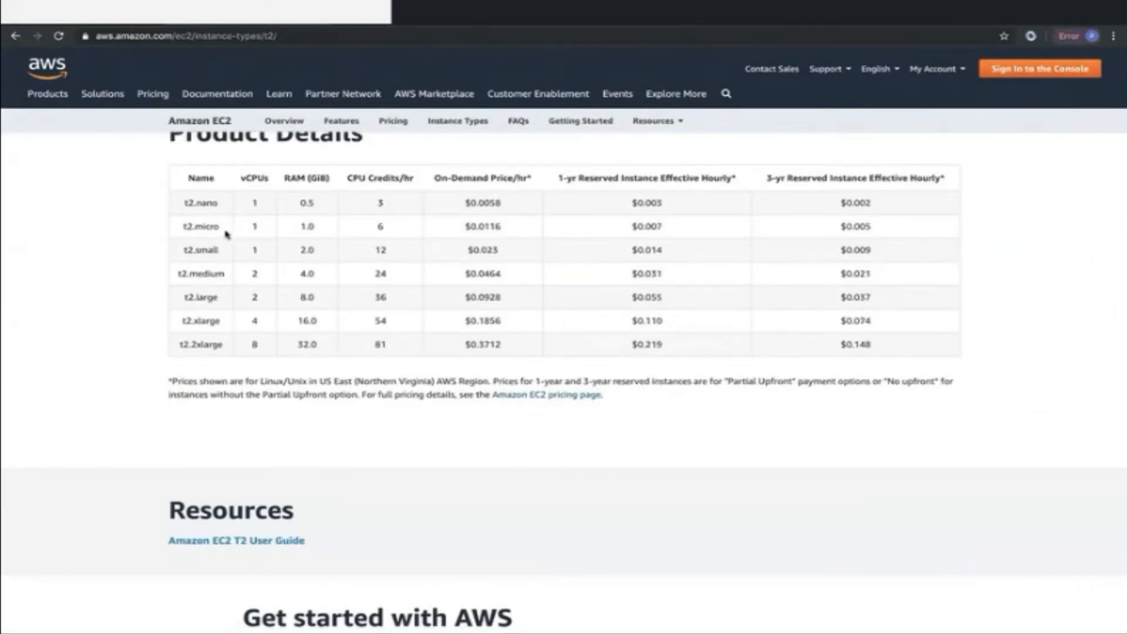
pyautogui.moveTo(465, 227); pyautogui.dragTo(502, 230)
pyautogui.hotkey('ctrl', 'c')
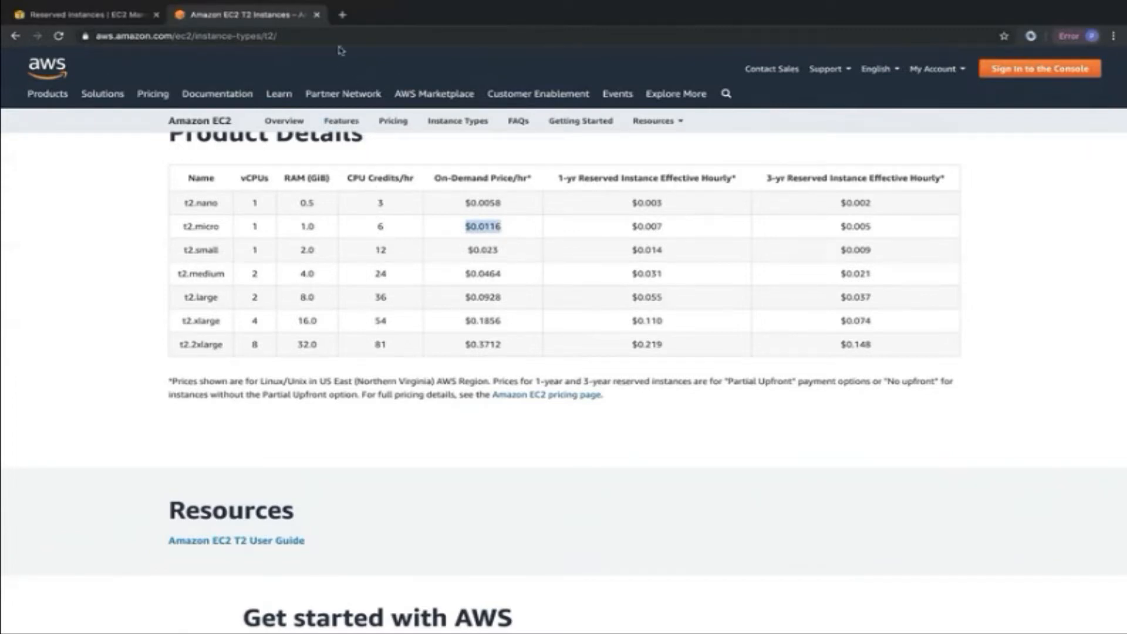
# Calculate the three-year t2.micro on-demand cost with a Google search for "$0.0116 * 24 * 30 * 12 * 3".
pyautogui.click(322, 35)
pyautogui.hotkey('ctrl', 'v')
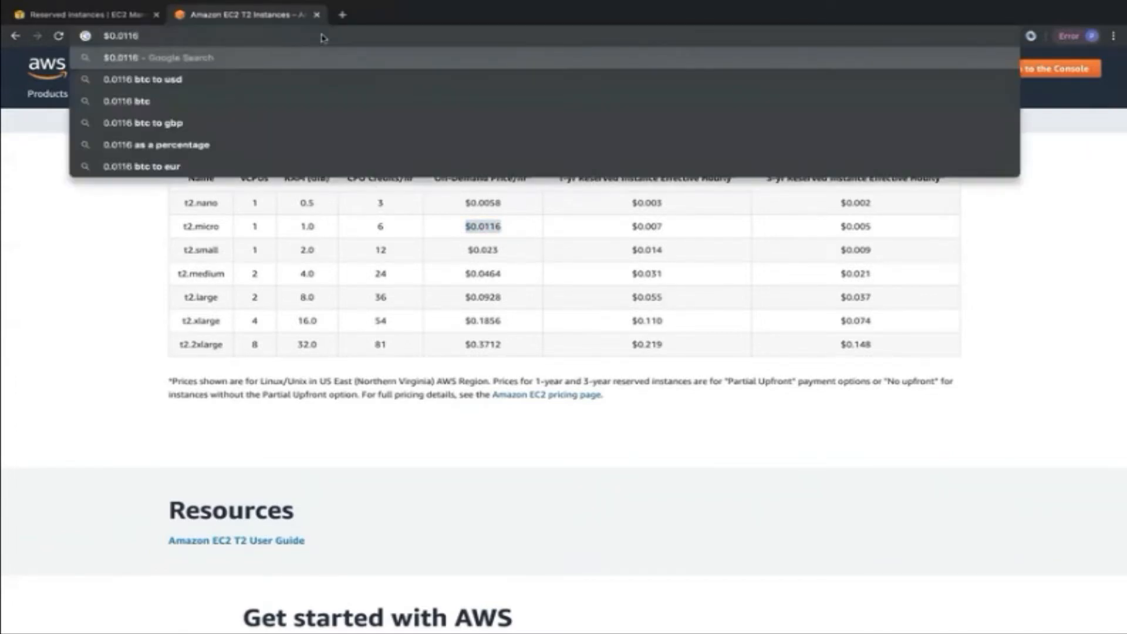
pyautogui.write('* 24 ')
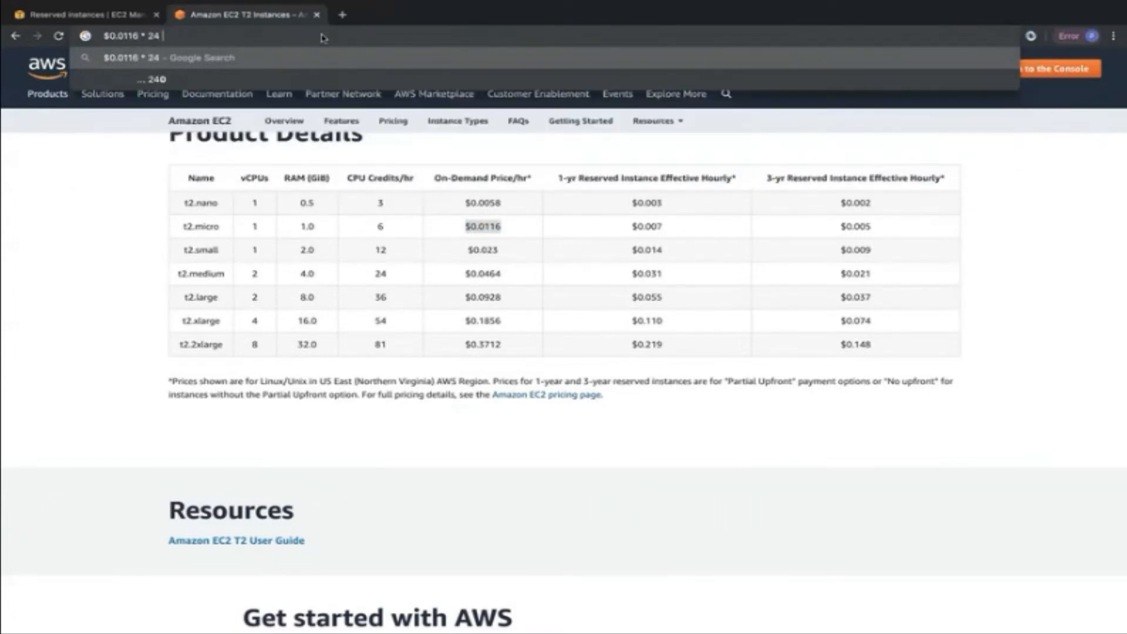
pyautogui.write('* 30')
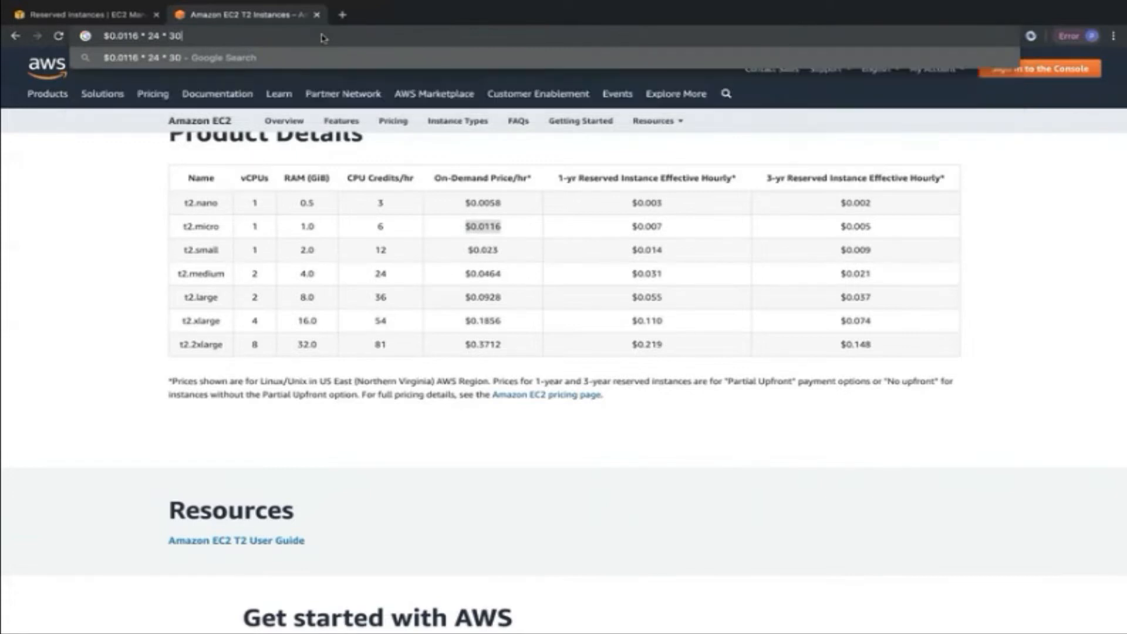
pyautogui.write(' *')
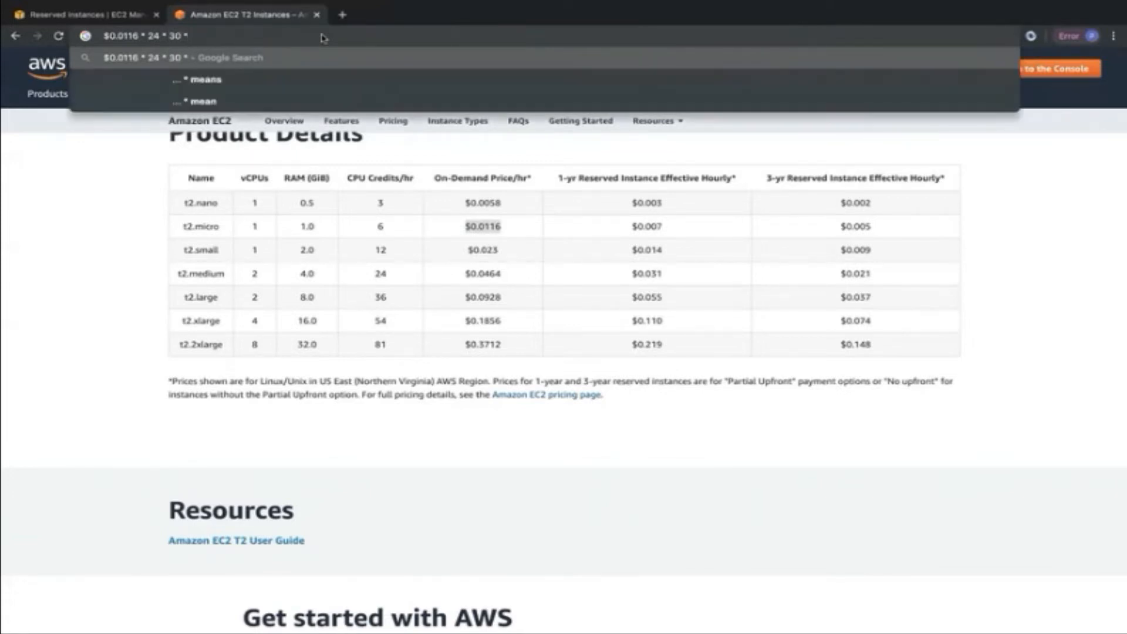
pyautogui.write(' 12 * 3')
pyautogui.press('Return')
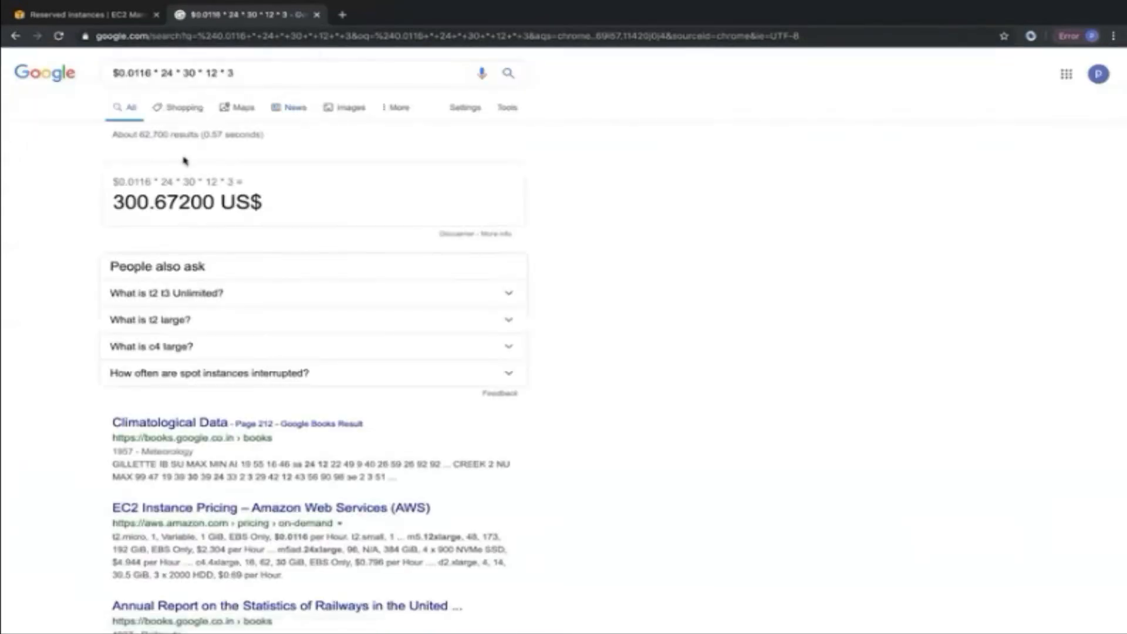
# Compare the calculated three-year on-demand cost with the upfront price of the t2.micro reserved offering in the EC2 console.
pyautogui.moveTo(111, 205); pyautogui.dragTo(261, 193)
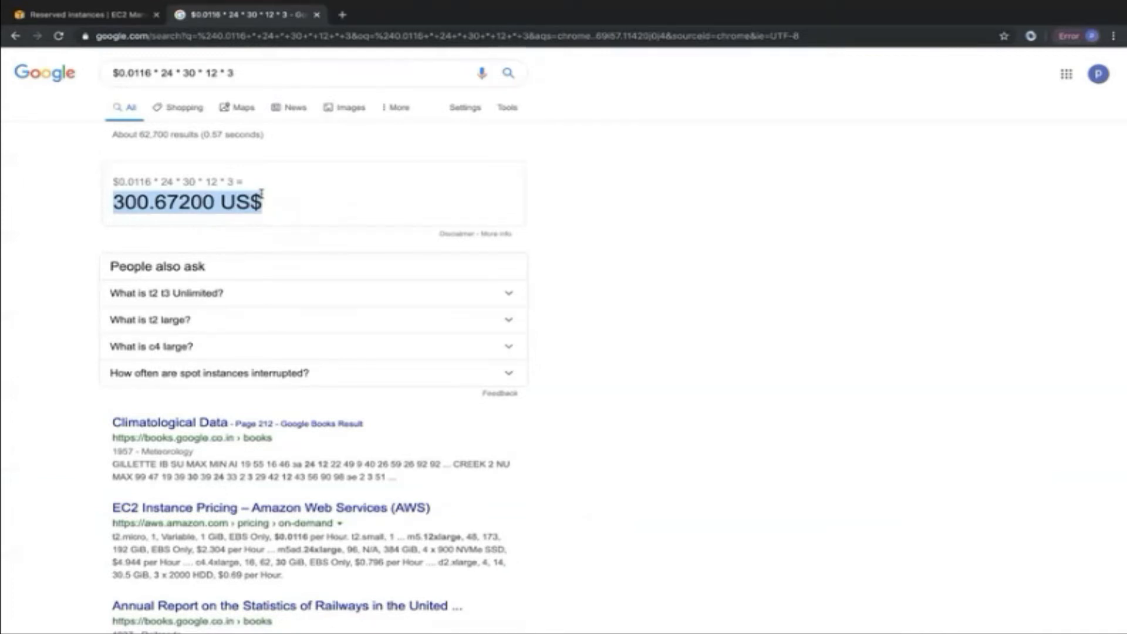
pyautogui.click(79, 16)
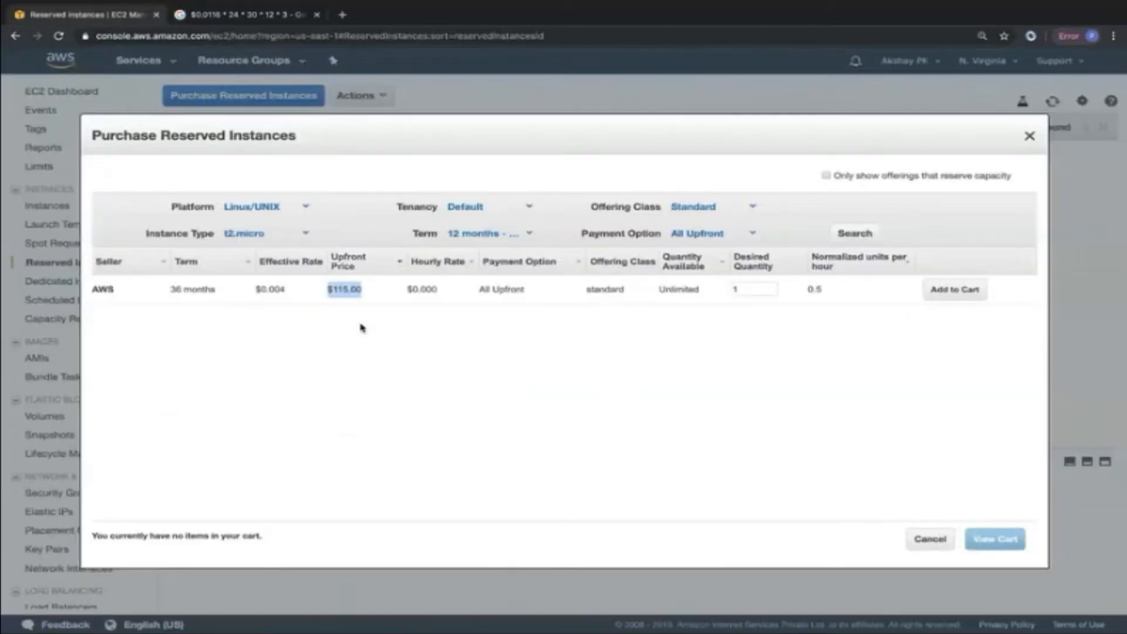
pyautogui.click(330, 291)
pyautogui.click(231, 22)
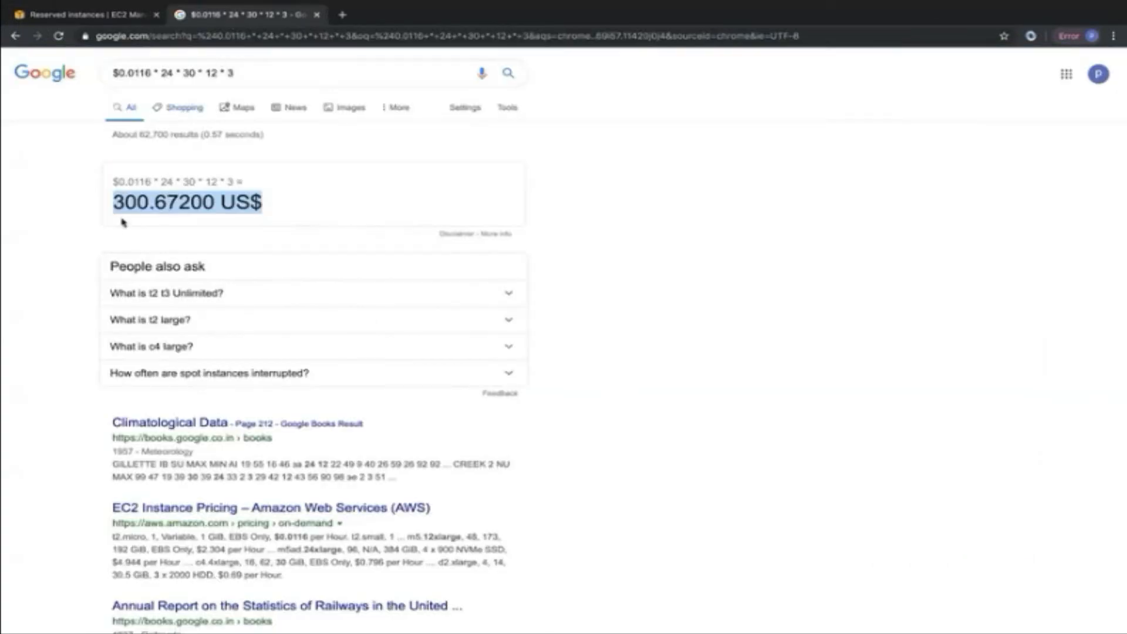
pyautogui.click(111, 199)
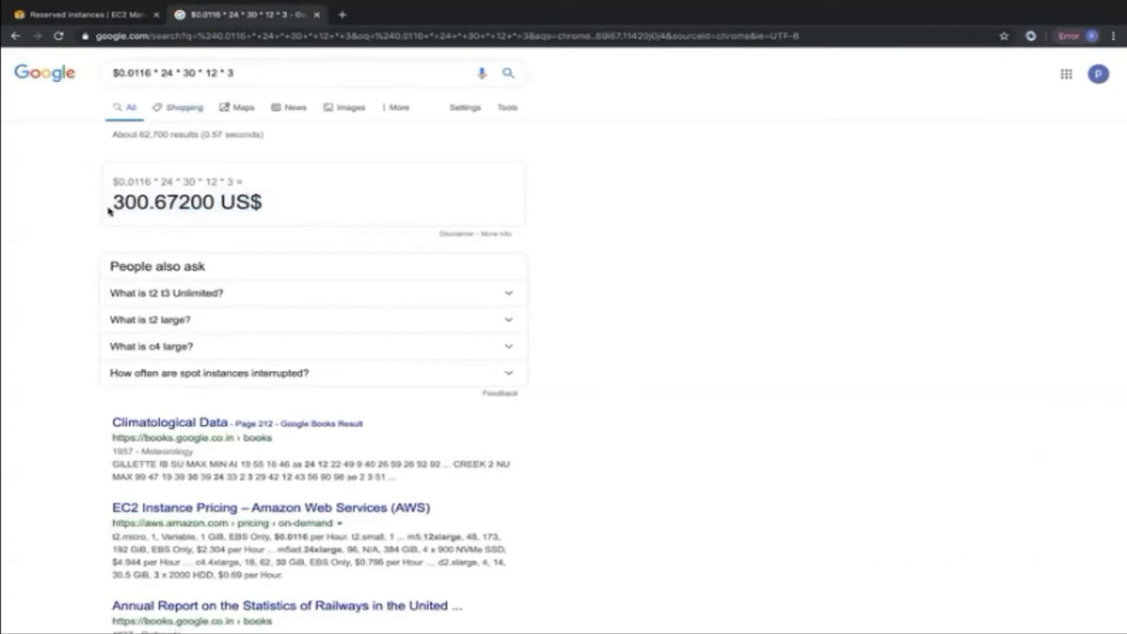
pyautogui.click(73, 16)
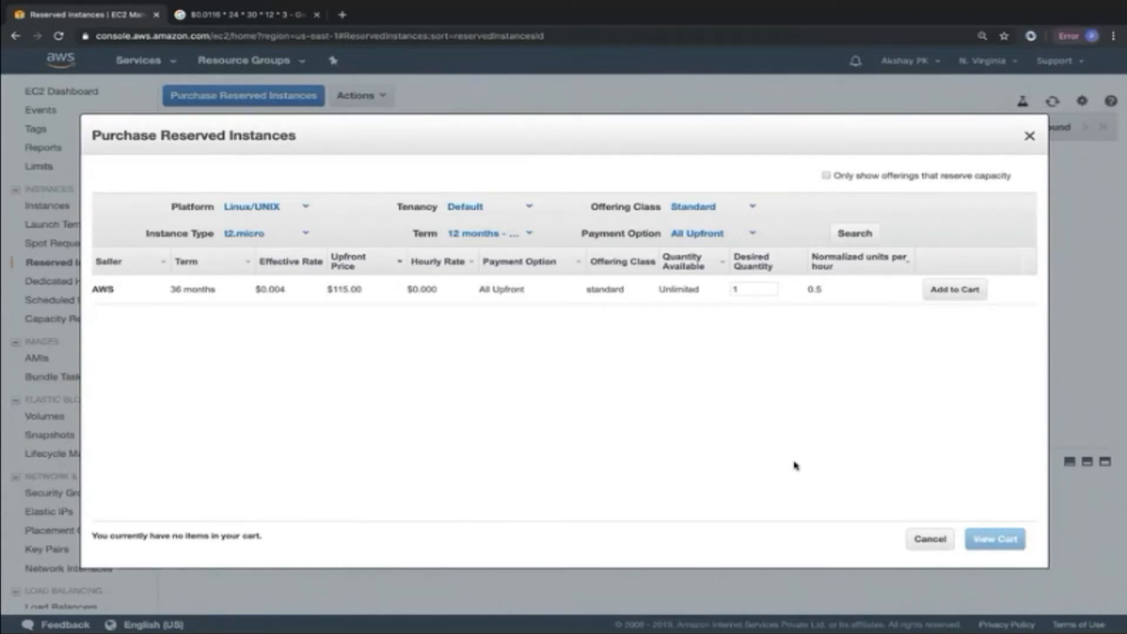
# Cancel the reserved instance purchase and read the Dedicated Hosts overview, including its licensing, placement and compliance sections.
pyautogui.click(926, 538)
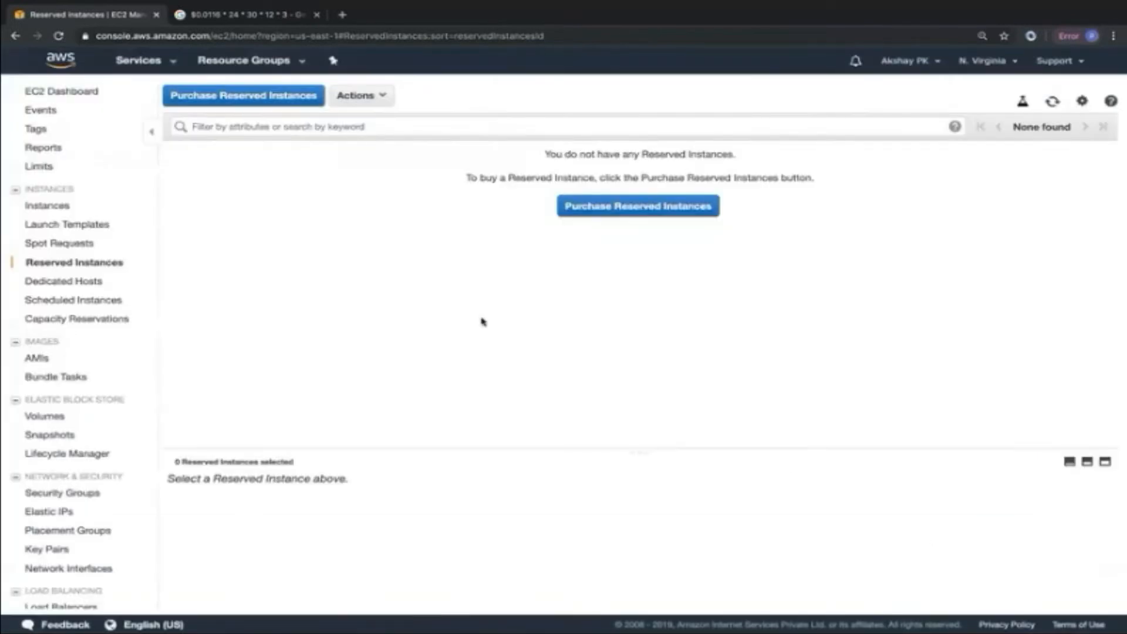
pyautogui.click(78, 280)
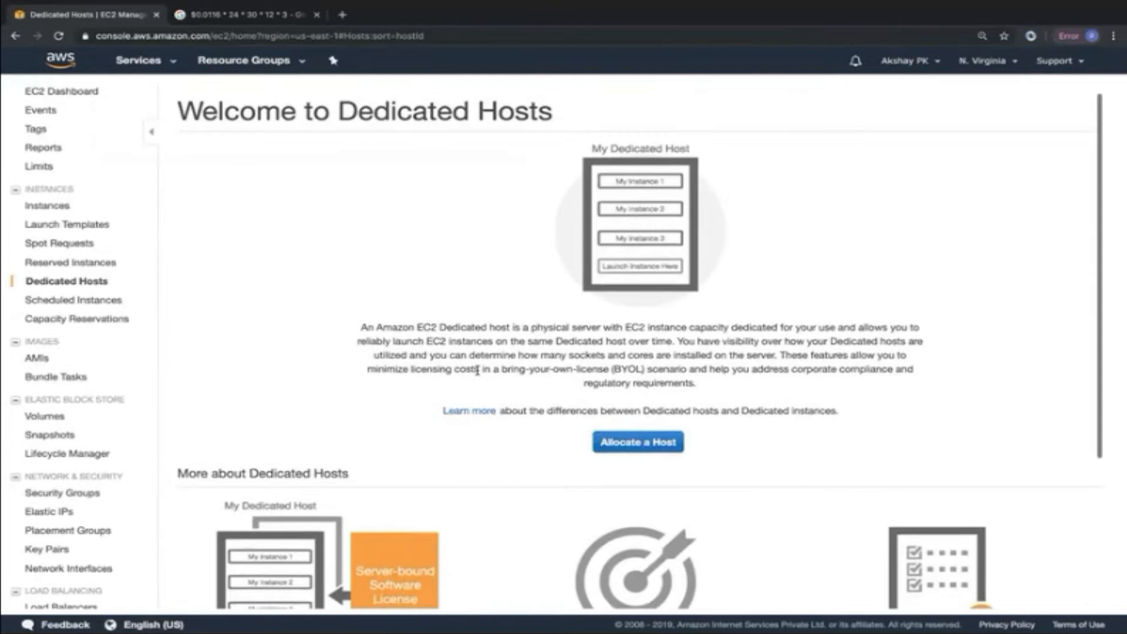
pyautogui.scroll(-3, 478, 375)
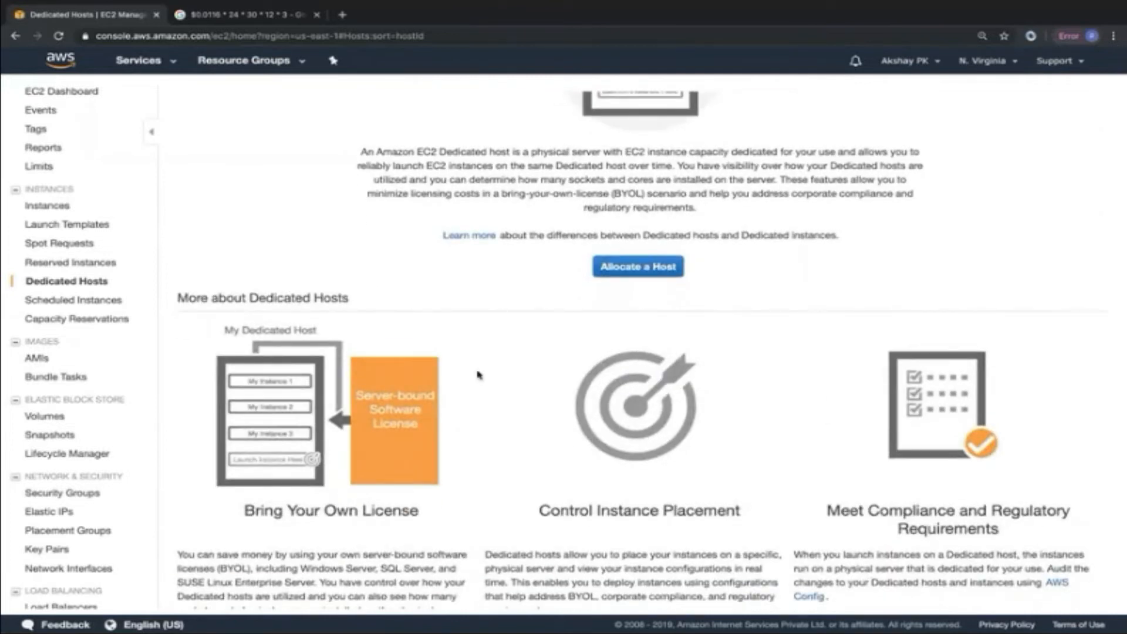
pyautogui.scroll(-1, 478, 375)
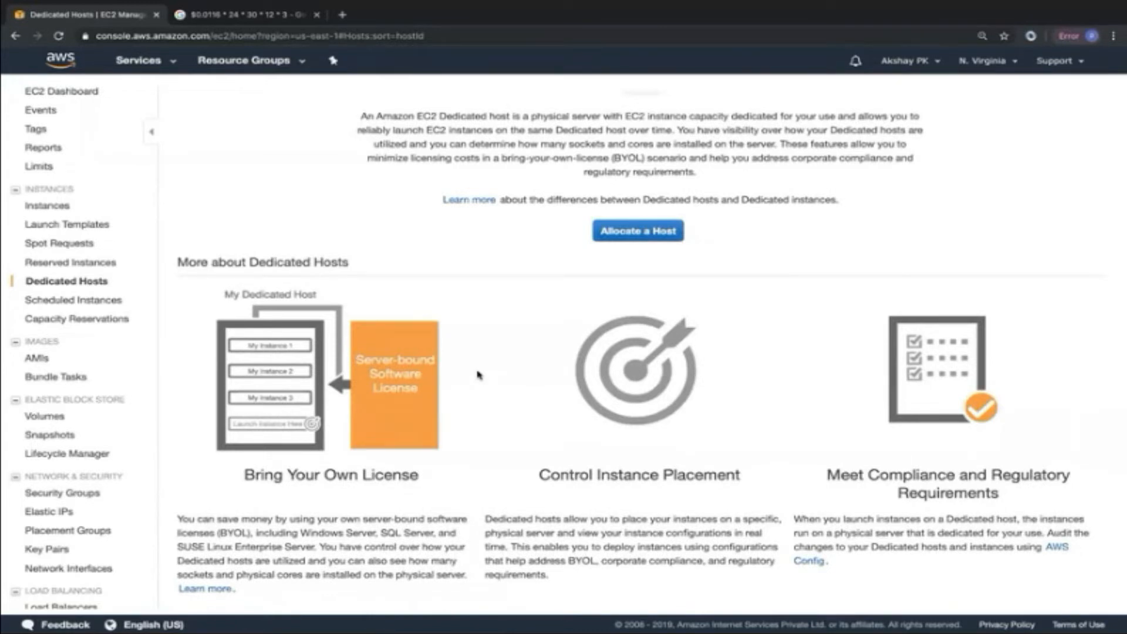
pyautogui.scroll(3, 479, 375)
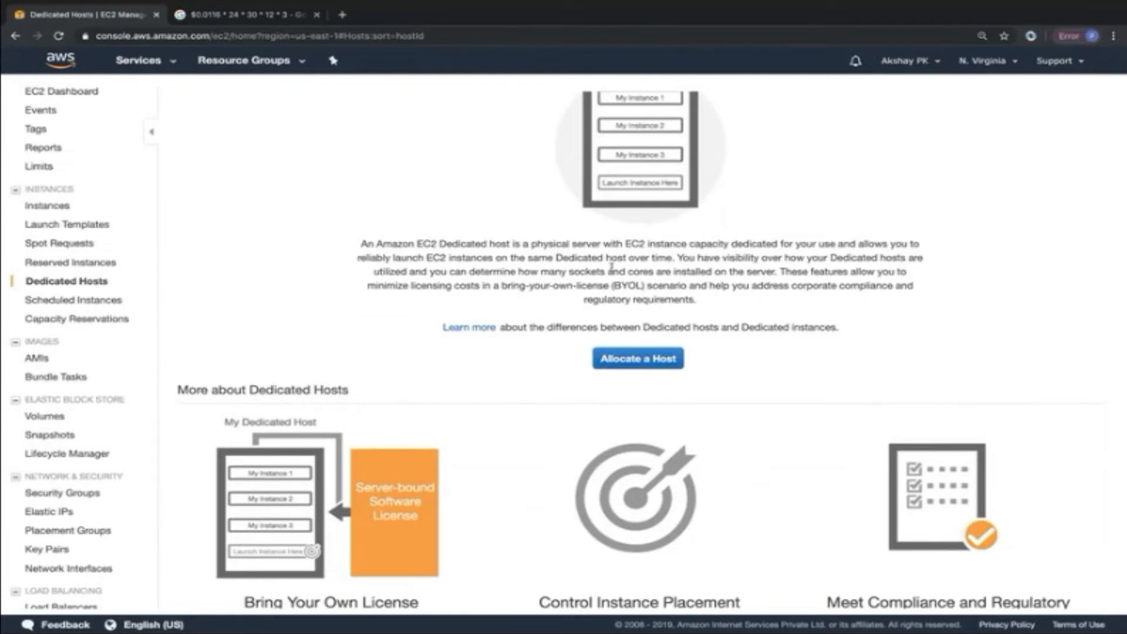
pyautogui.click(905, 63)
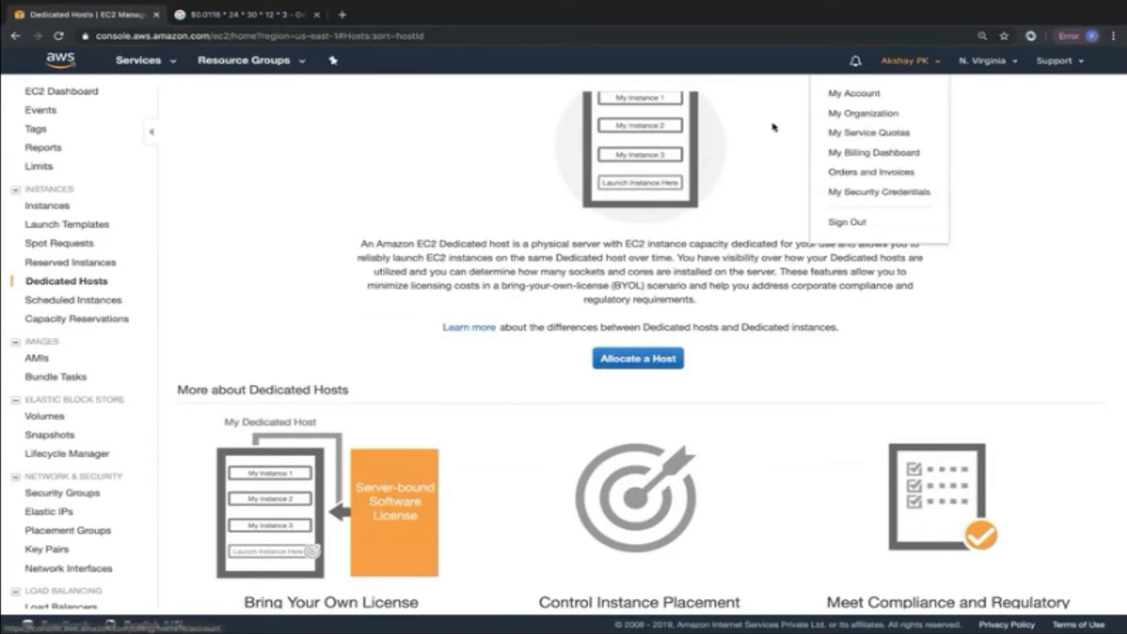
pyautogui.click(985, 61)
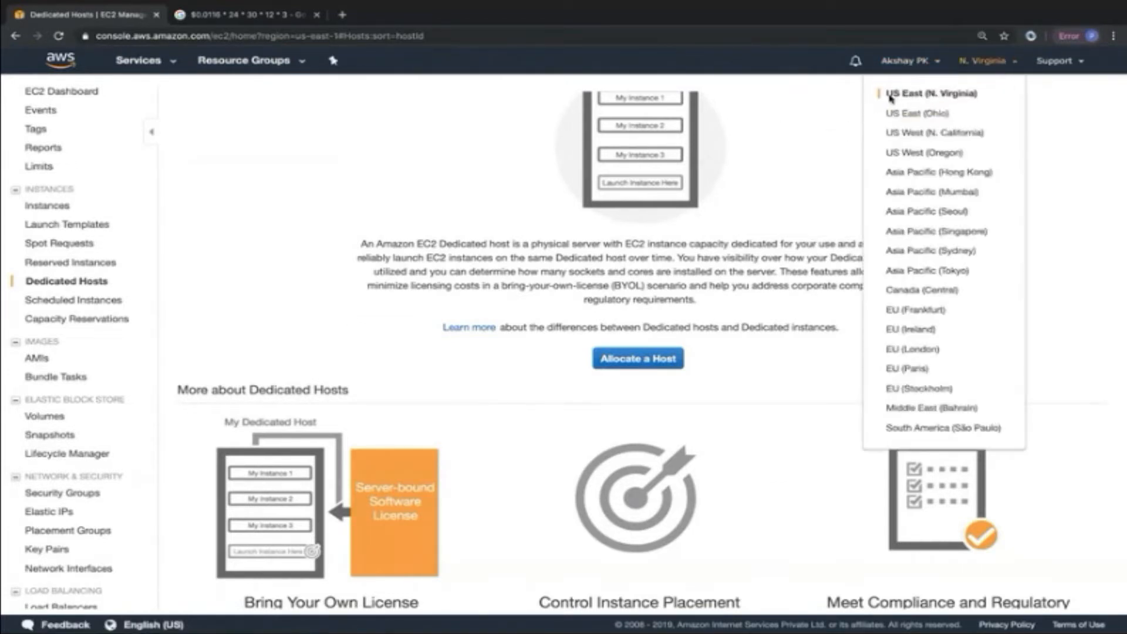
pyautogui.click(821, 112)
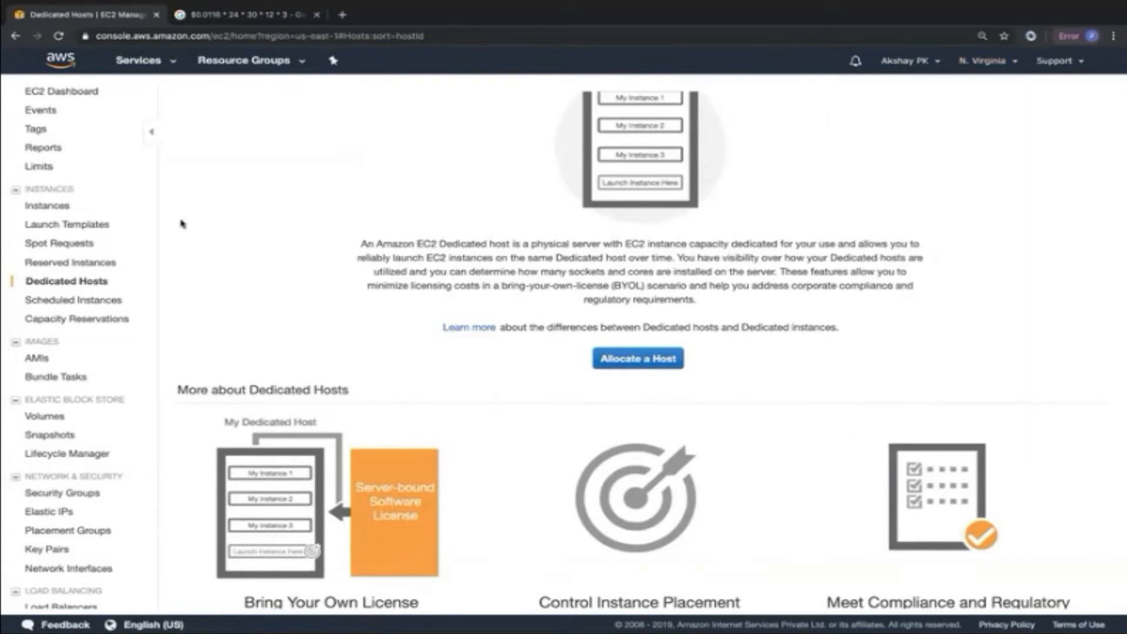
# Start launching a new EC2 instance from the Instances list.
pyautogui.click(50, 206)
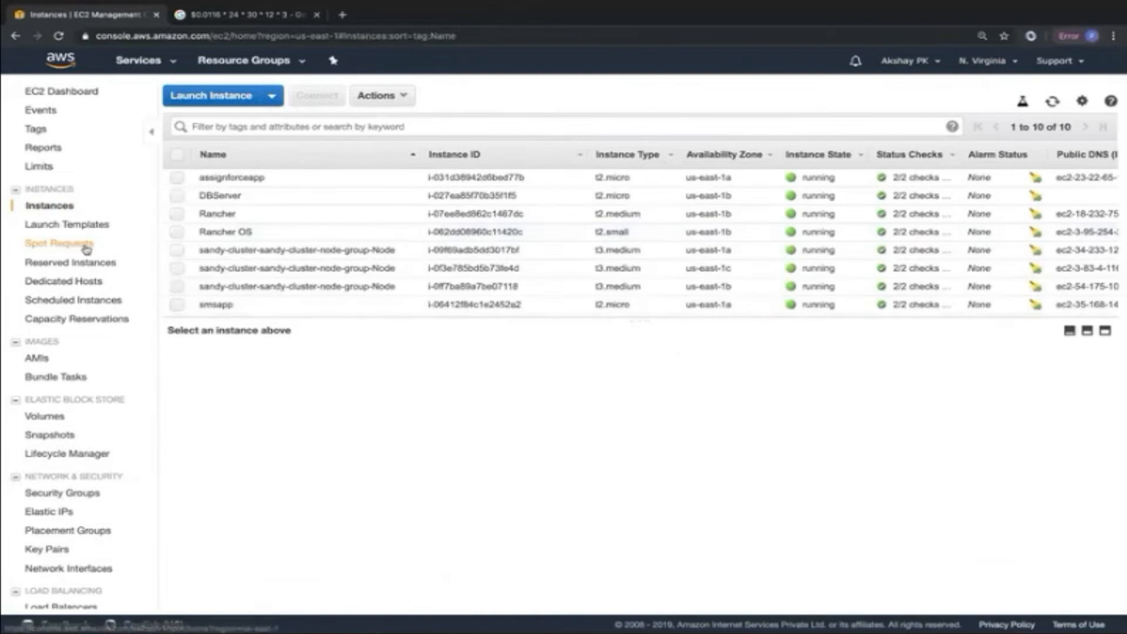
pyautogui.click(220, 100)
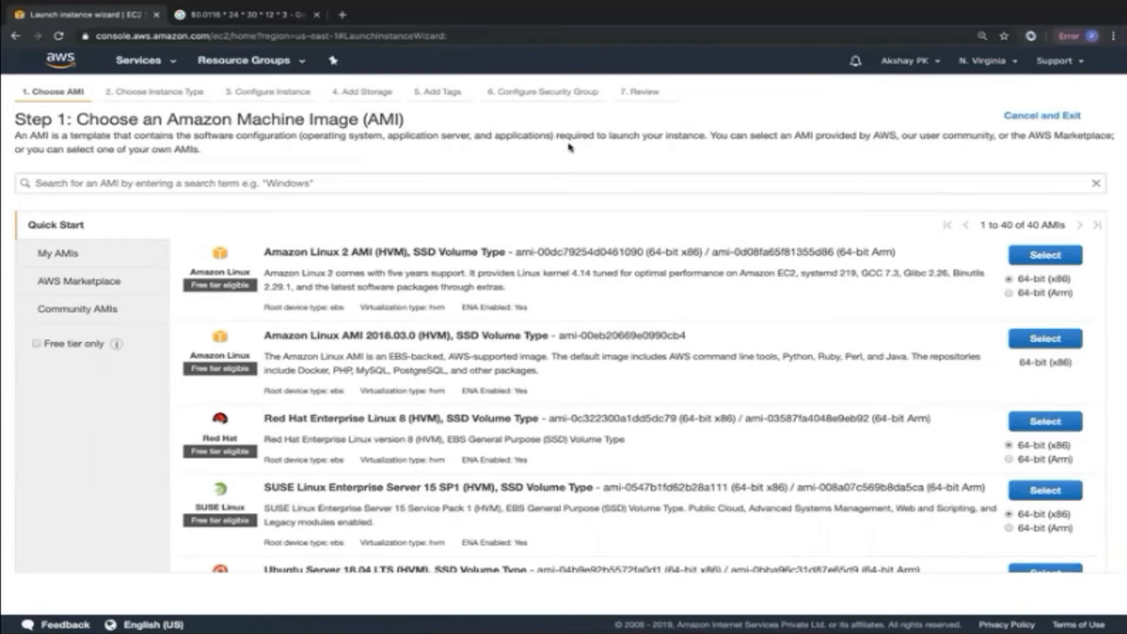
# Examine the Quick Start AMIs and highlight the preinstalled frameworks of Deep Learning AMI (Amazon Linux) Version 25.0.
pyautogui.scroll(-3, 459, 376)
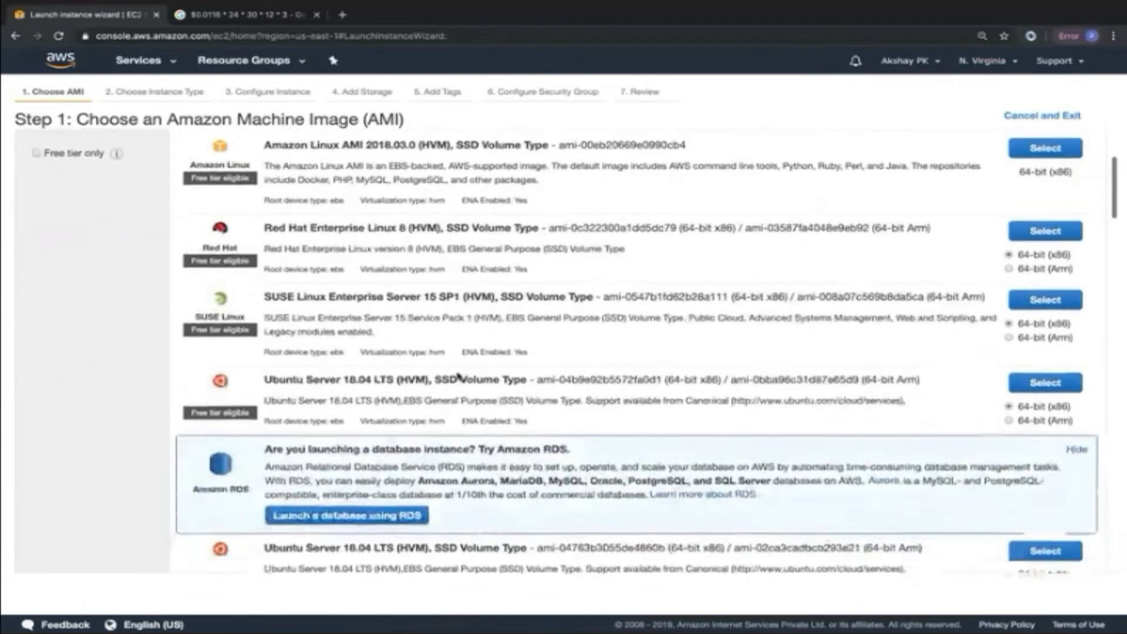
pyautogui.scroll(-1, 459, 375)
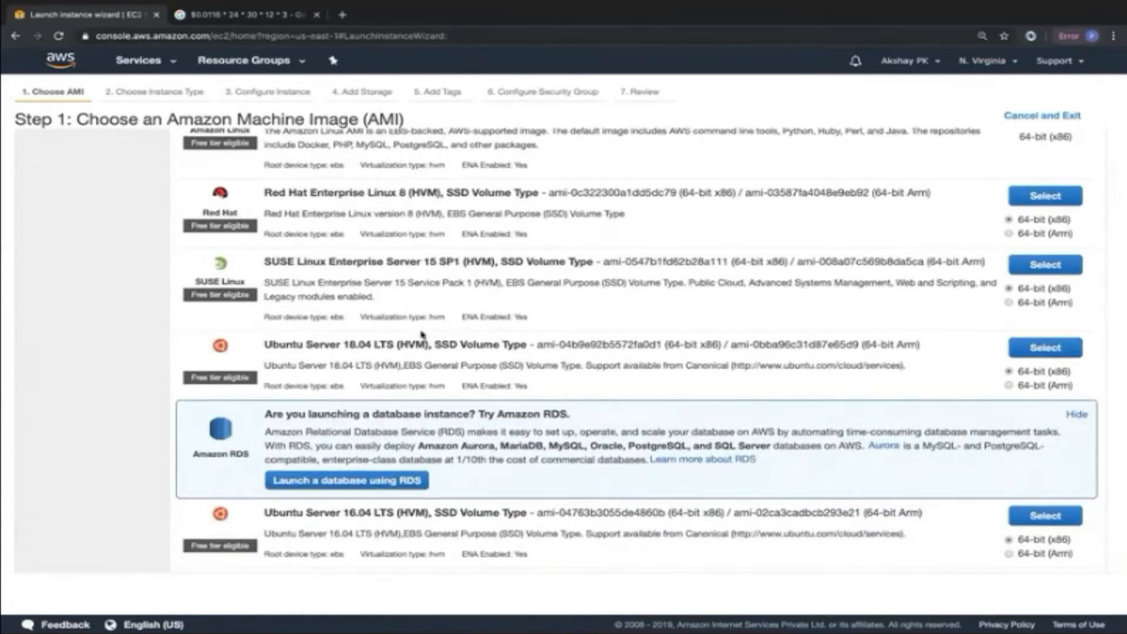
pyautogui.scroll(-6, 421, 335)
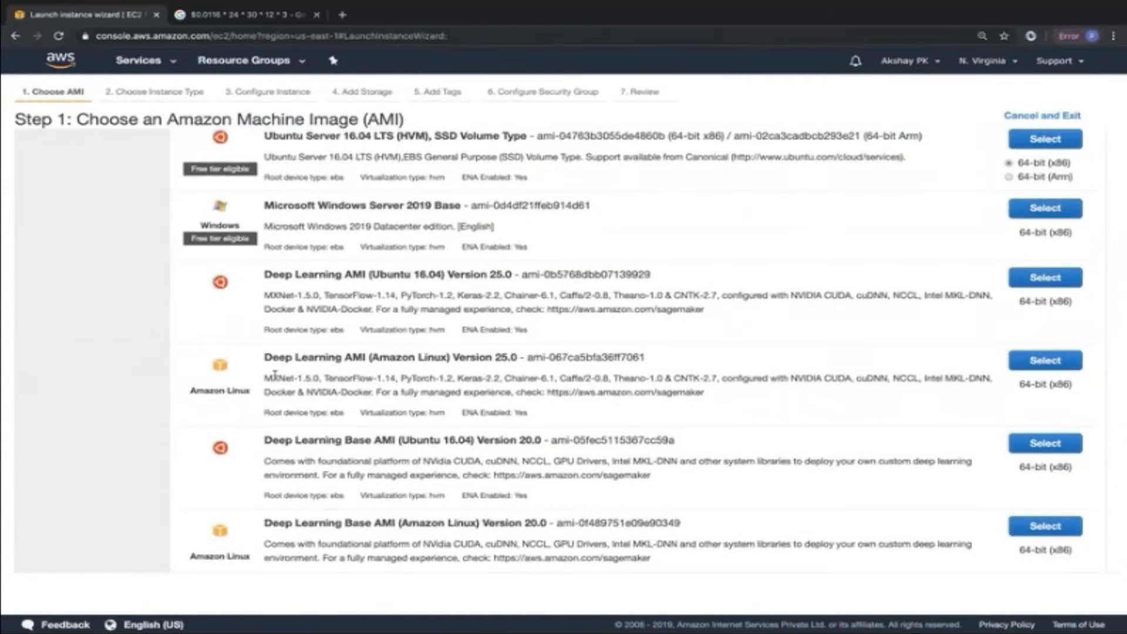
pyautogui.moveTo(263, 377); pyautogui.dragTo(758, 376)
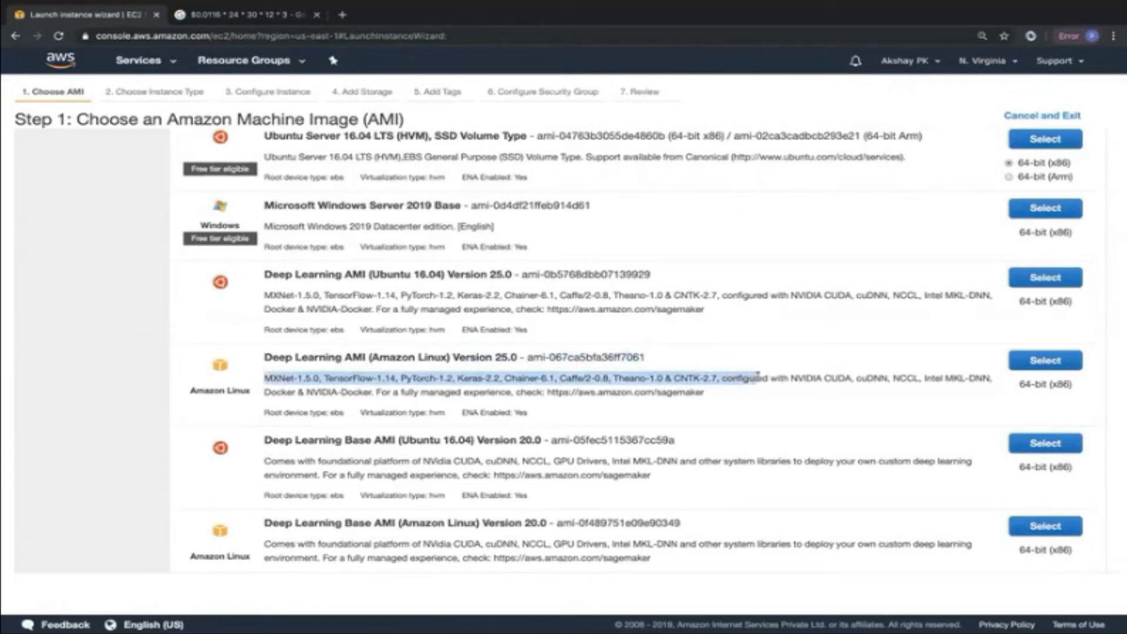
pyautogui.click(733, 327)
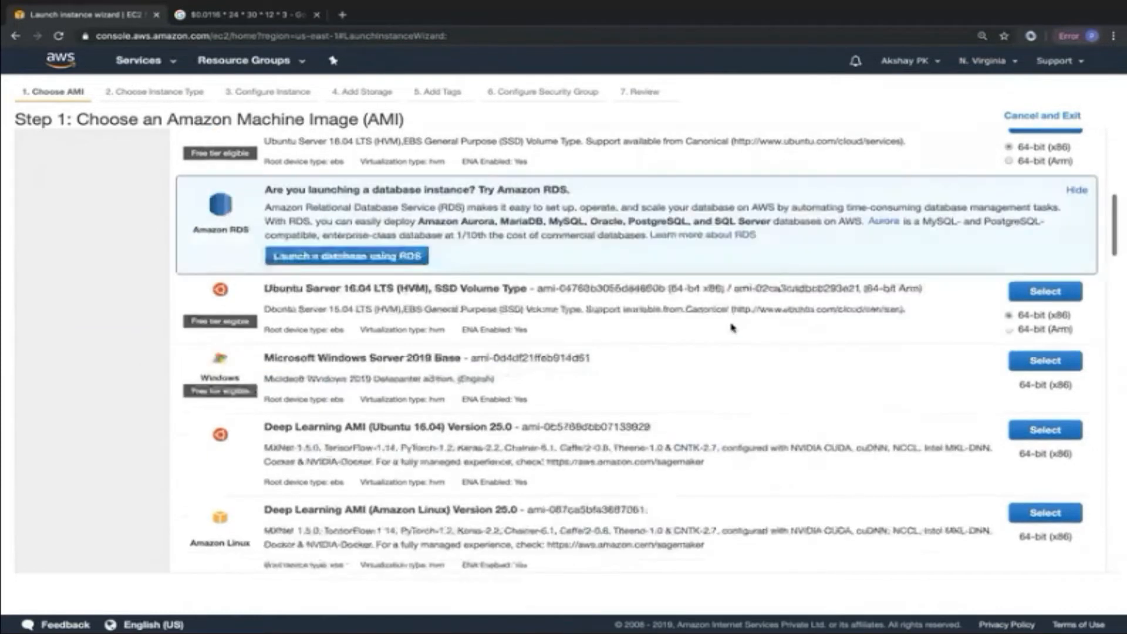
pyautogui.scroll(8, 733, 328)
pyautogui.scroll(-13, 629, 356)
pyautogui.scroll(8, 631, 361)
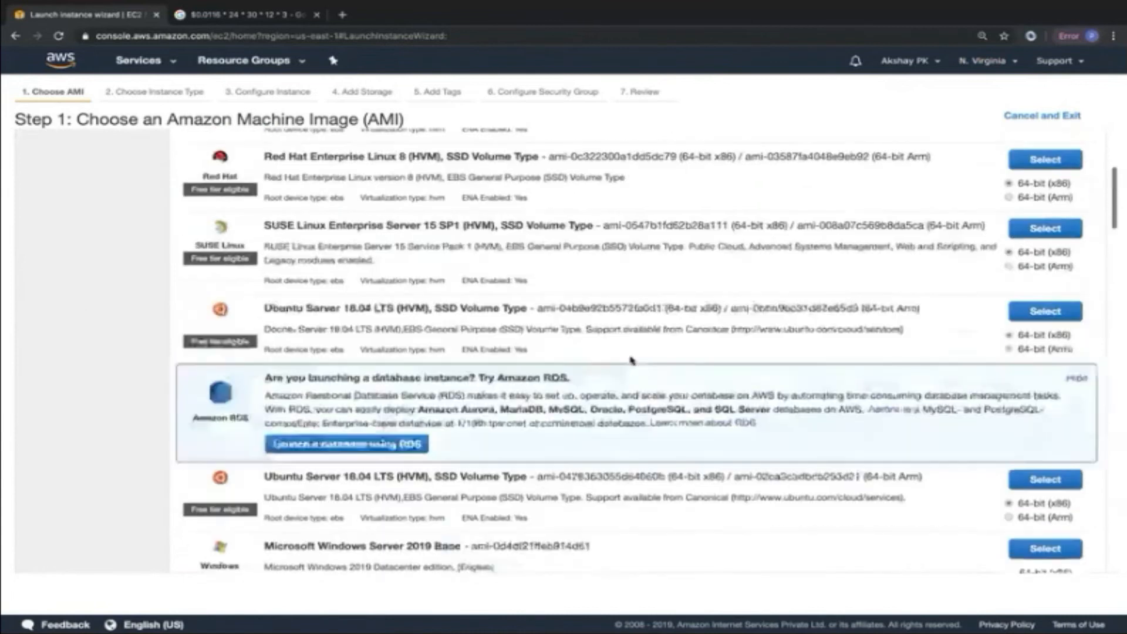
pyautogui.scroll(5, 631, 360)
# Review the name, volume type, EBS backing and ID of Amazon Linux AMI 2018.03.0 and select it for the instance.
pyautogui.moveTo(266, 335); pyautogui.dragTo(429, 333)
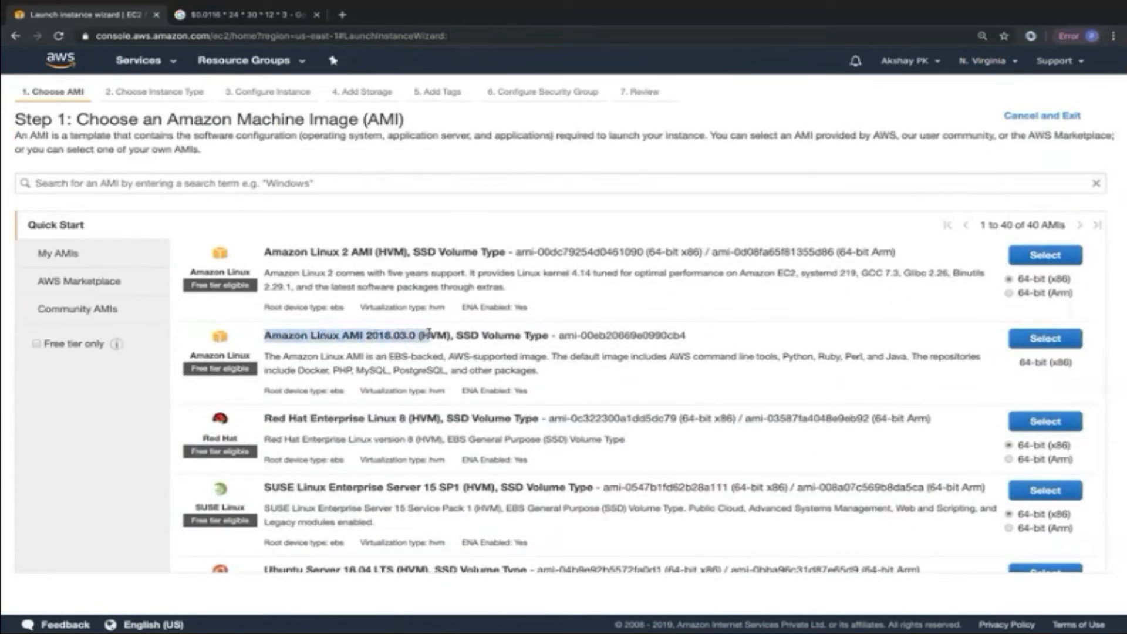
pyautogui.click(532, 351)
pyautogui.moveTo(454, 337); pyautogui.dragTo(545, 335)
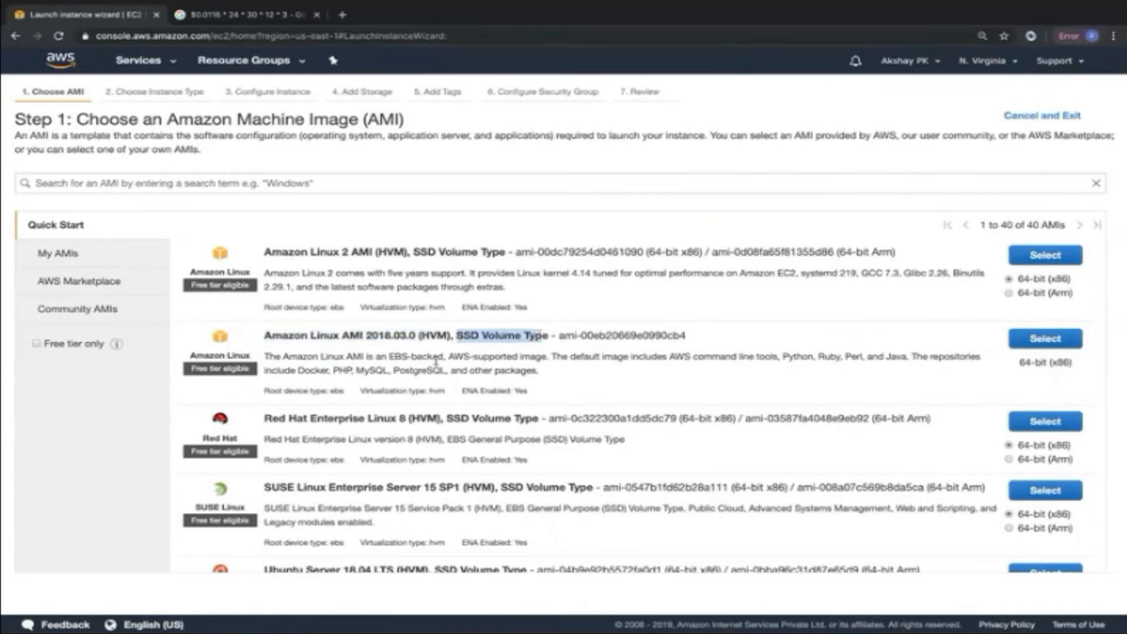
pyautogui.moveTo(446, 356)
pyautogui.mouseDown()
pyautogui.moveTo(380, 356)
pyautogui.moveTo(449, 359)
pyautogui.mouseUp()
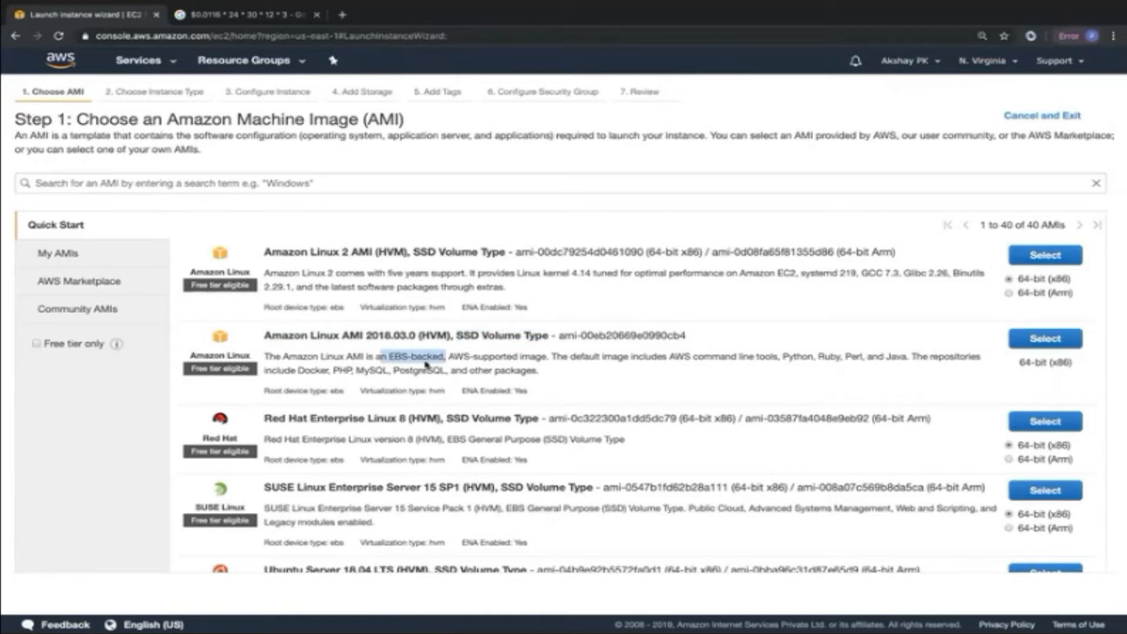
pyautogui.click(426, 364)
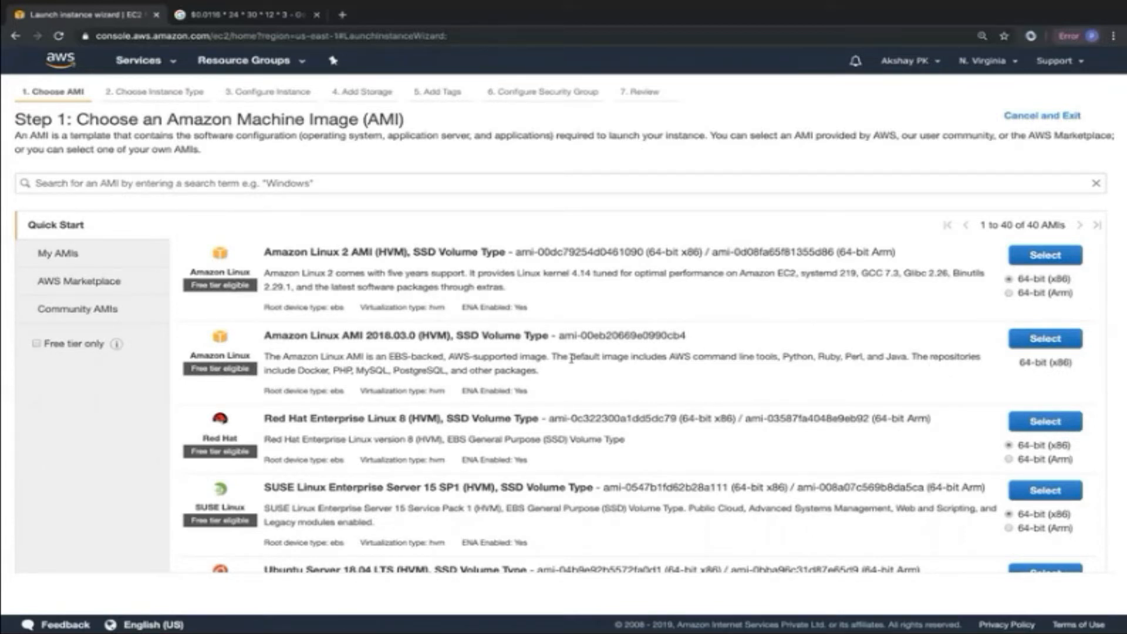
pyautogui.moveTo(557, 336); pyautogui.dragTo(716, 341)
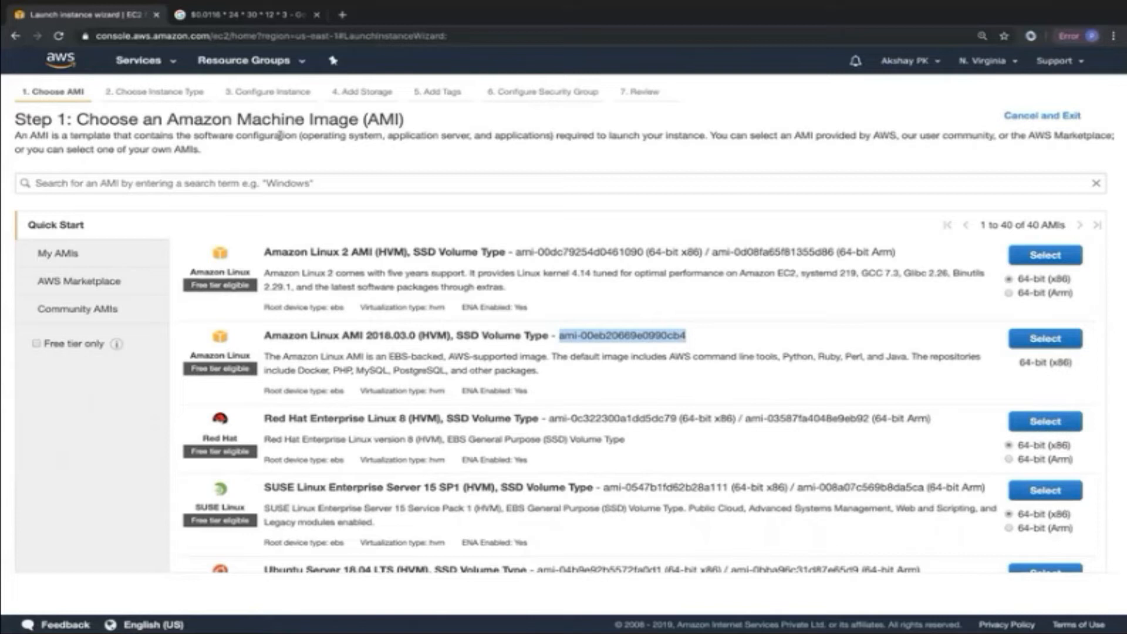
pyautogui.click(300, 135)
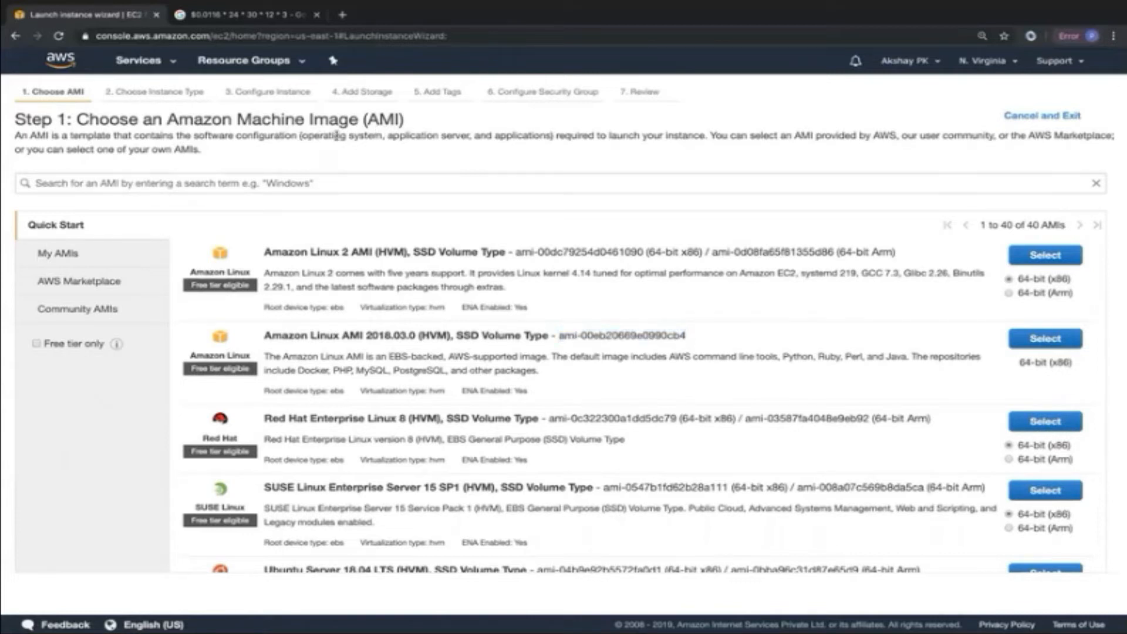
pyautogui.moveTo(403, 137); pyautogui.dragTo(540, 137)
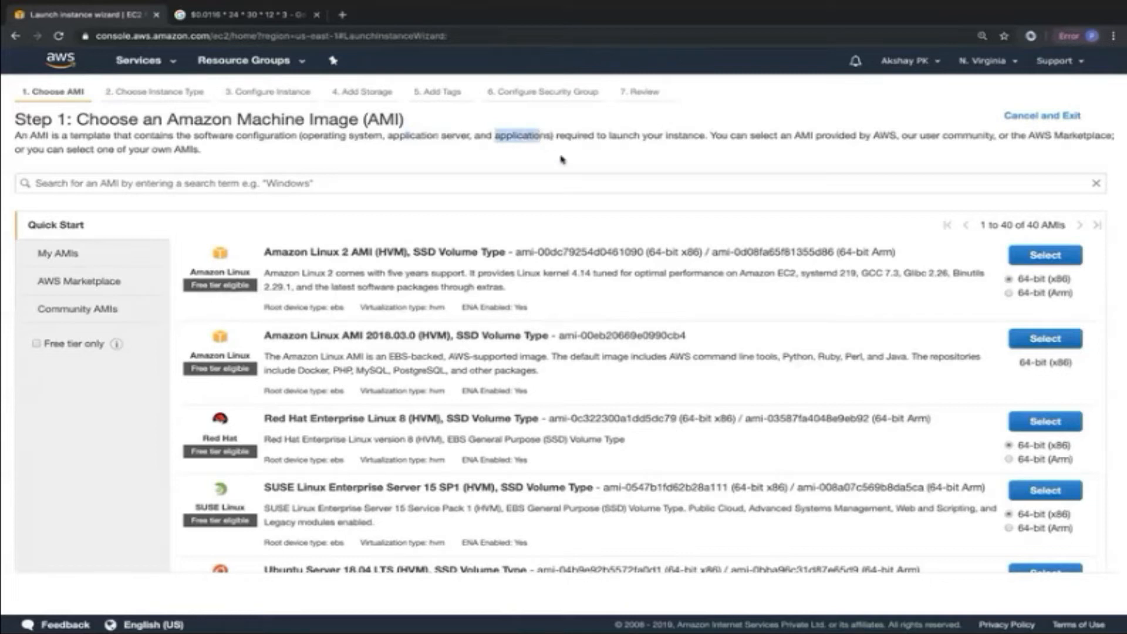
pyautogui.click(741, 364)
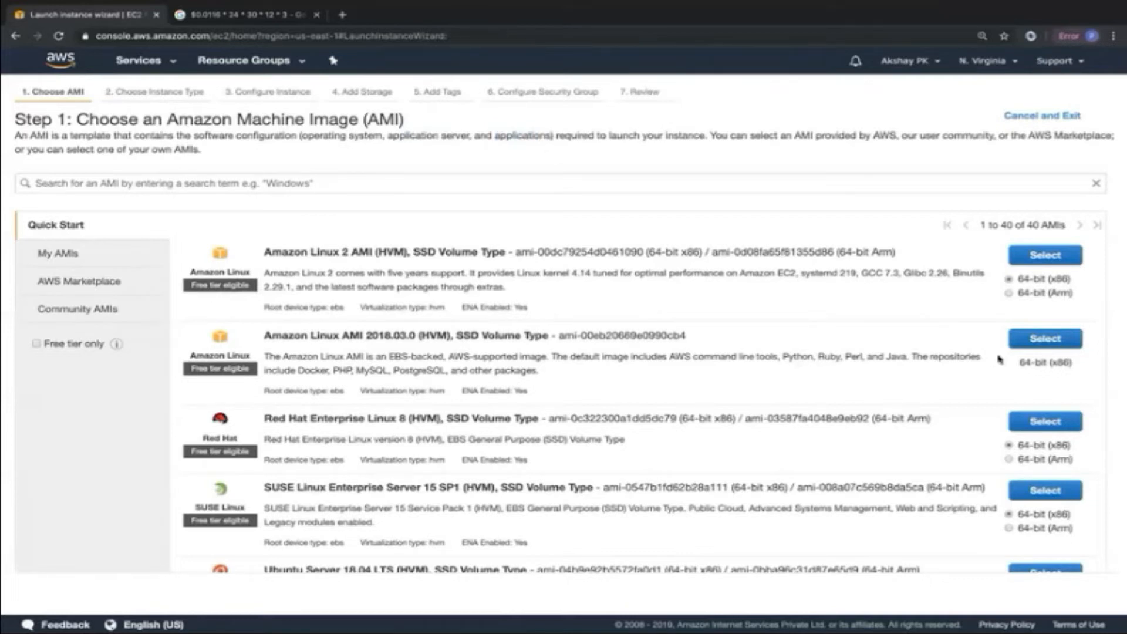
pyautogui.click(1028, 345)
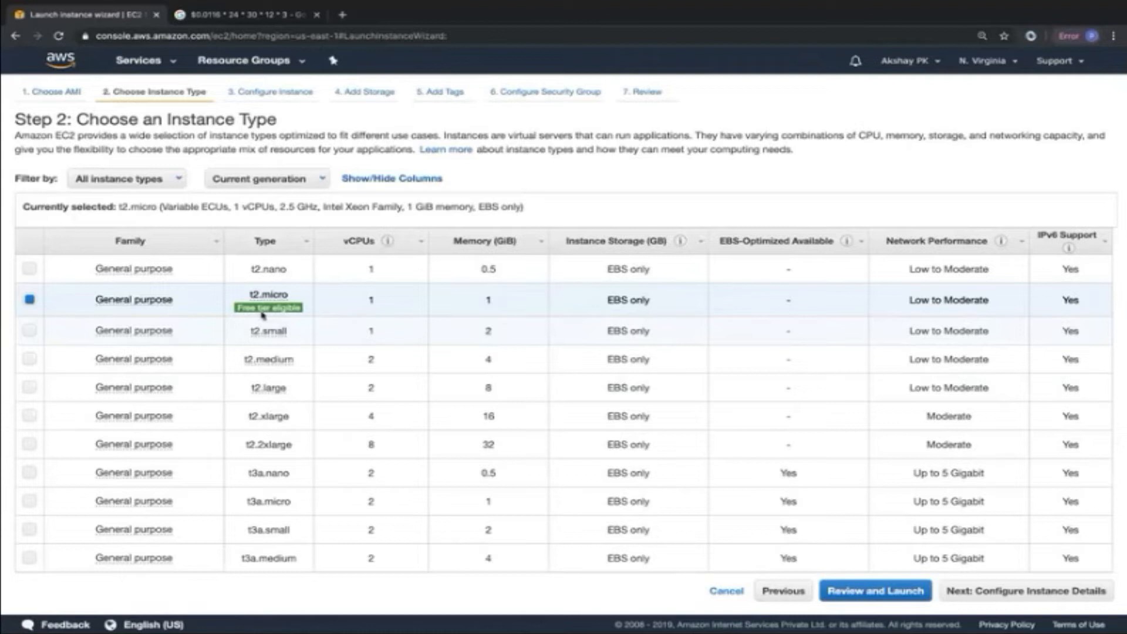
# Highlight the vCPU count and memory size of the free-tier-eligible t2.micro instance type.
pyautogui.moveTo(285, 307)
pyautogui.moveTo(363, 299); pyautogui.dragTo(390, 299)
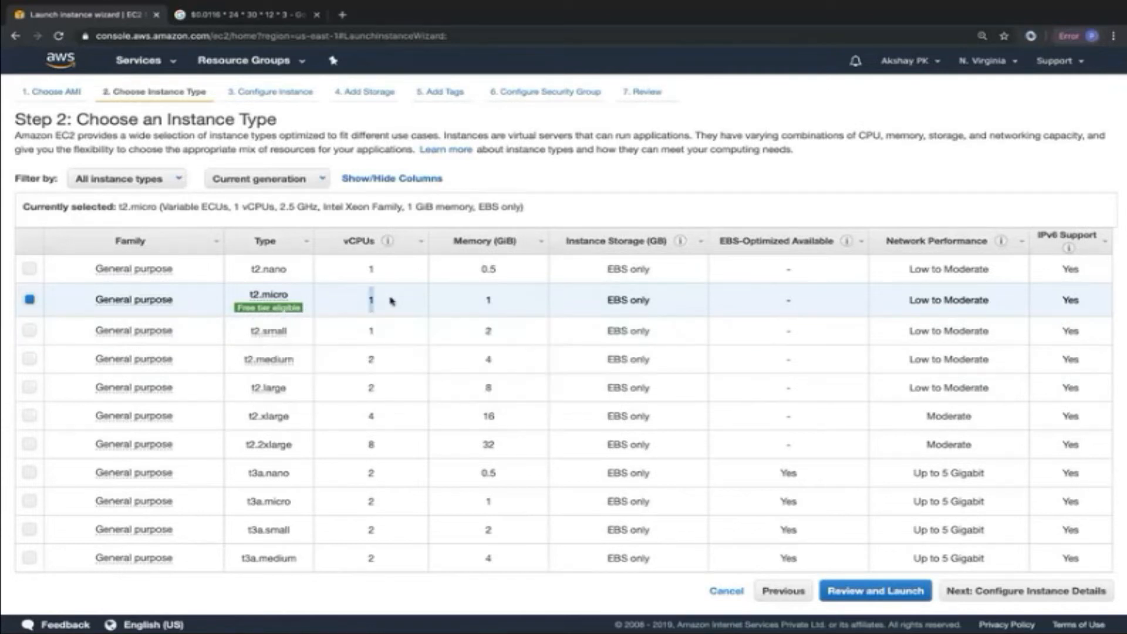
pyautogui.moveTo(471, 301); pyautogui.dragTo(506, 299)
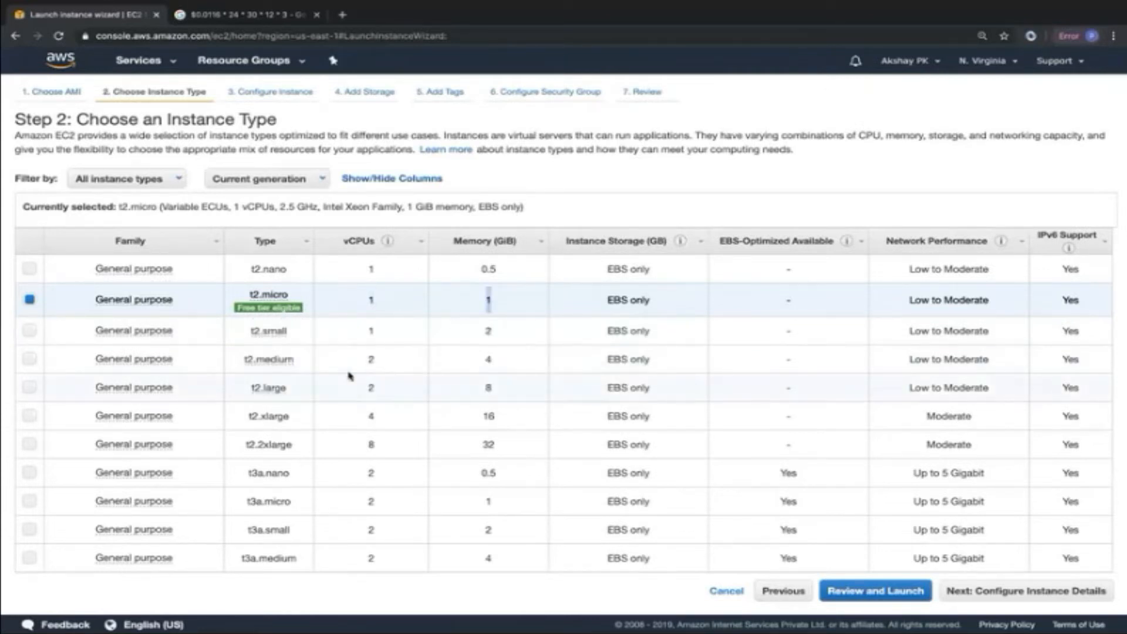
# Find the general purpose type m5a.24xlarge, highlight its vCPU count and select that type.
pyautogui.scroll(-15, 358, 445)
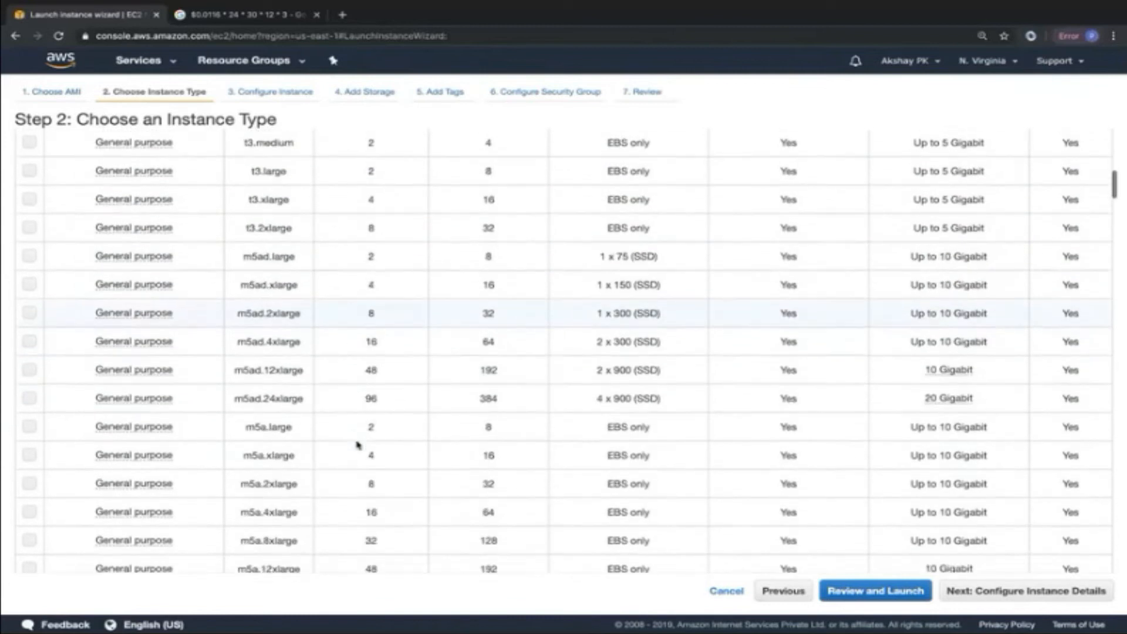
pyautogui.scroll(2, 358, 444)
pyautogui.moveTo(365, 313); pyautogui.dragTo(395, 314)
pyautogui.click(395, 315)
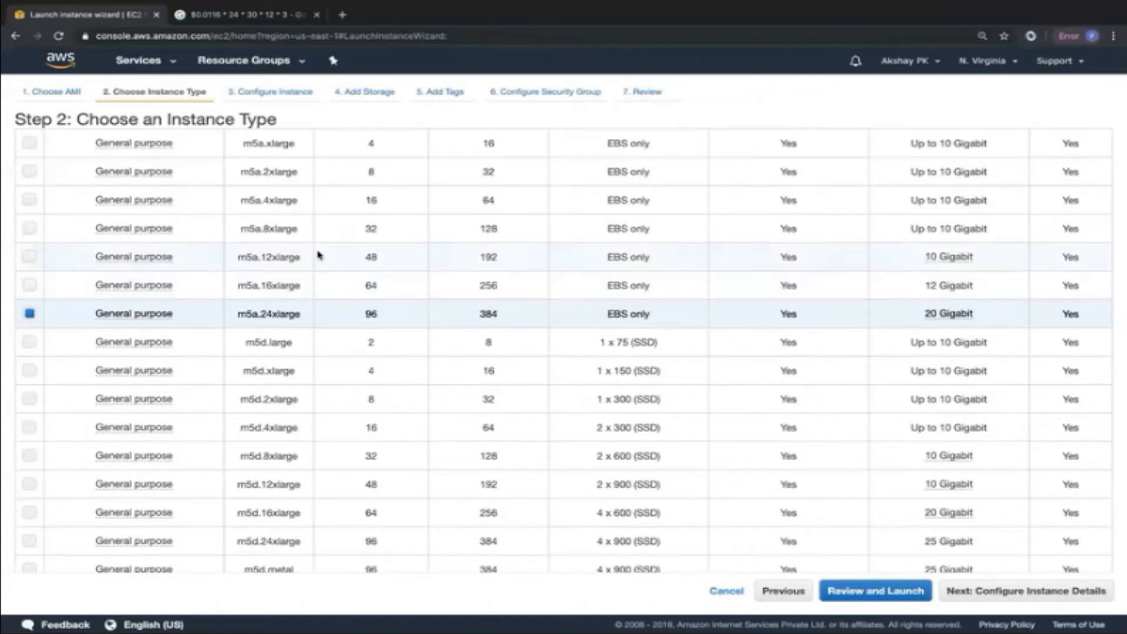
# Examine the general purpose, compute optimized, GPU and memory optimized instance types, reading the description of the compute optimized family.
pyautogui.scroll(6, 254, 223)
pyautogui.scroll(5, 253, 223)
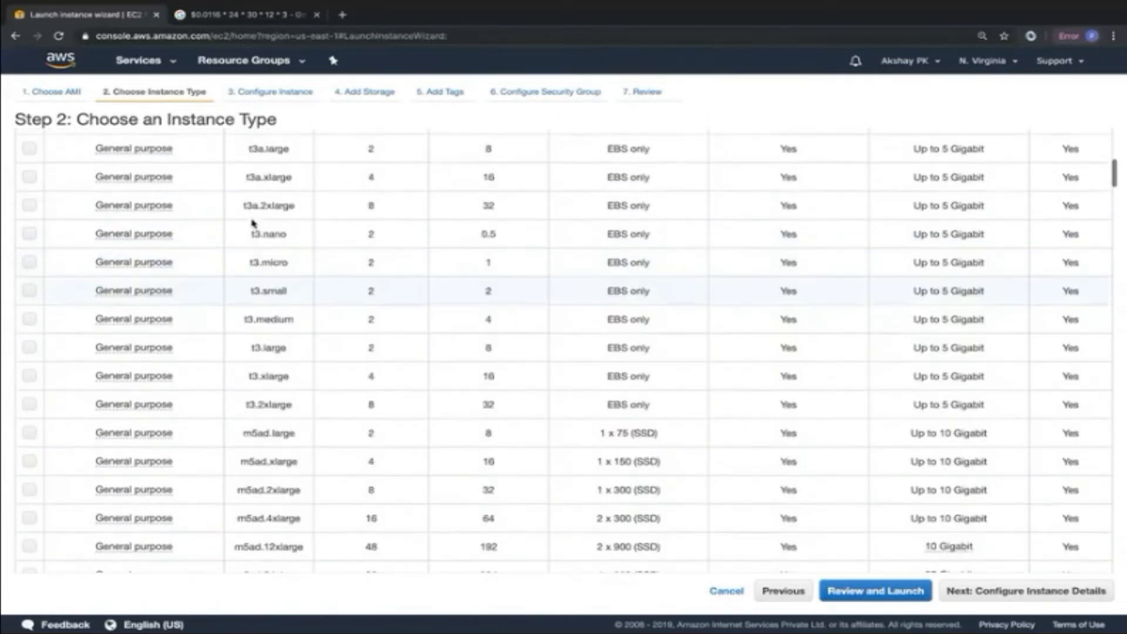
pyautogui.scroll(-3, 252, 221)
pyautogui.scroll(-14, 252, 221)
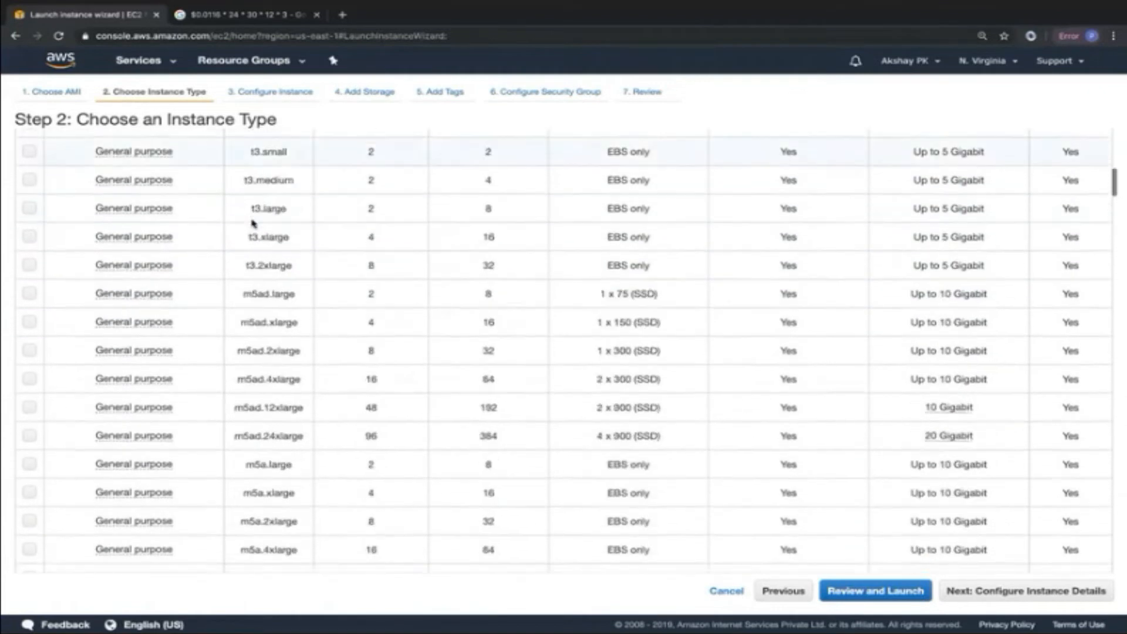
pyautogui.scroll(-13, 252, 221)
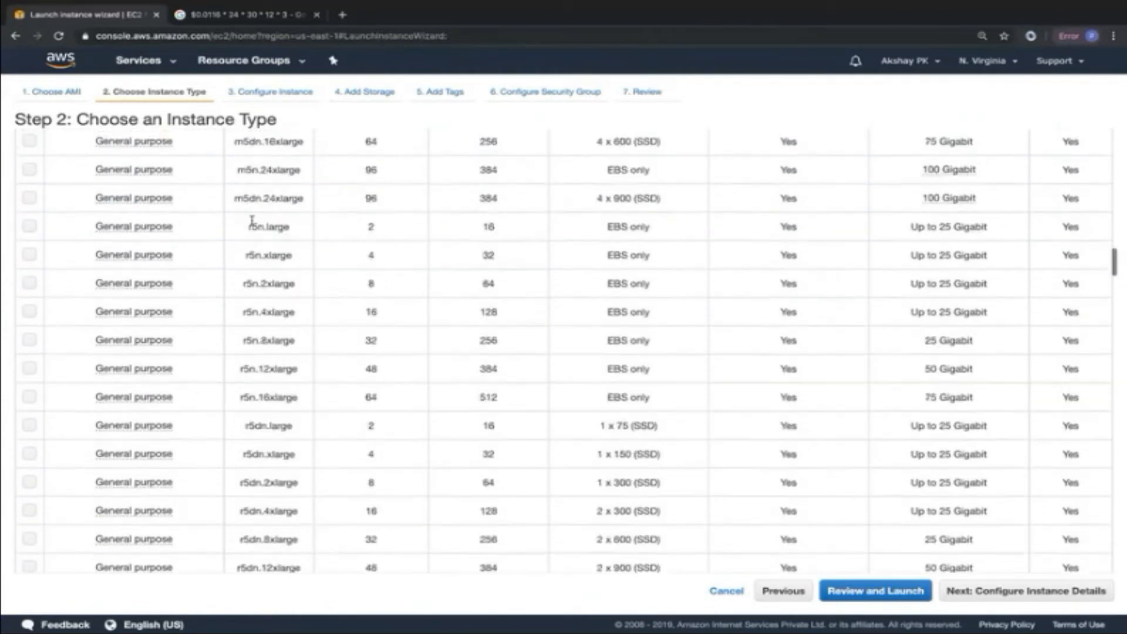
pyautogui.scroll(-3, 253, 223)
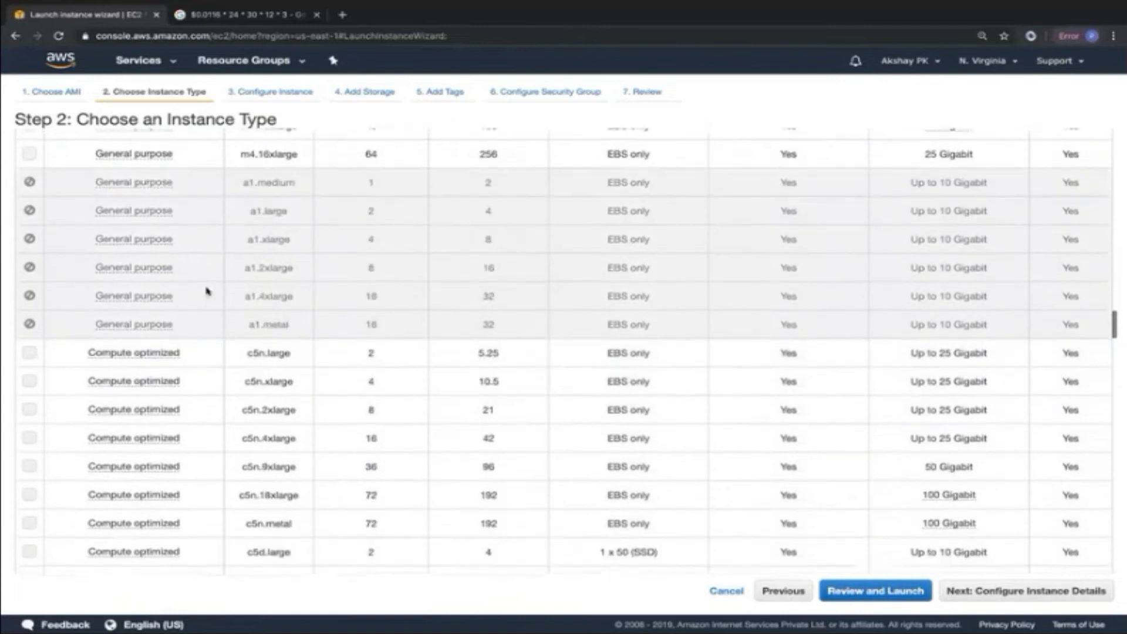
pyautogui.moveTo(104, 406)
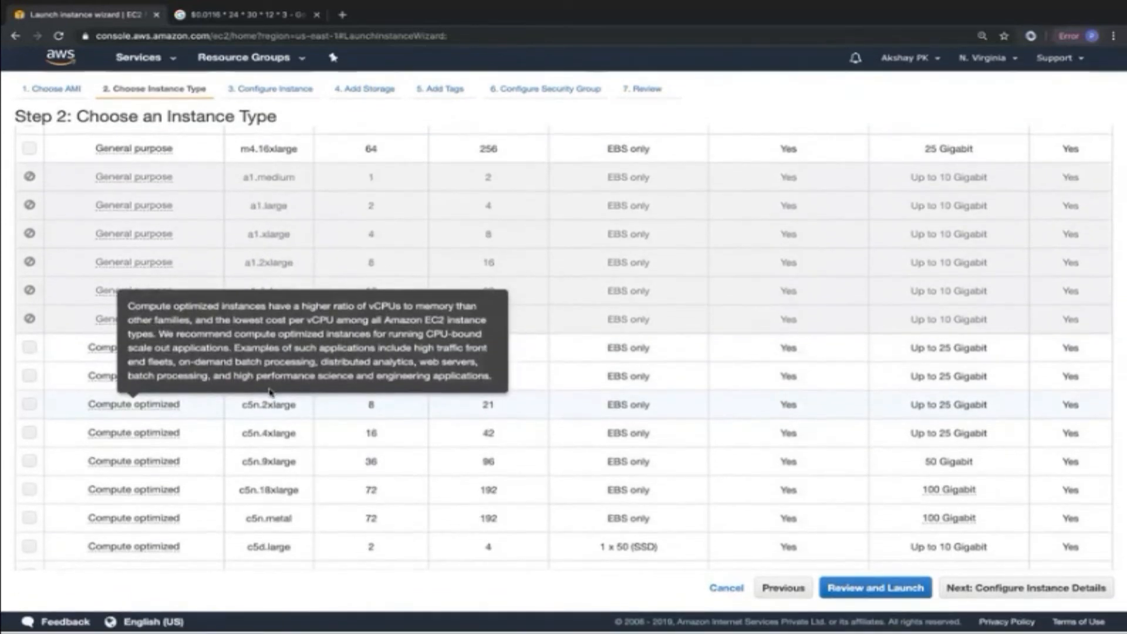
pyautogui.scroll(-10, 360, 498)
pyautogui.scroll(-6, 358, 496)
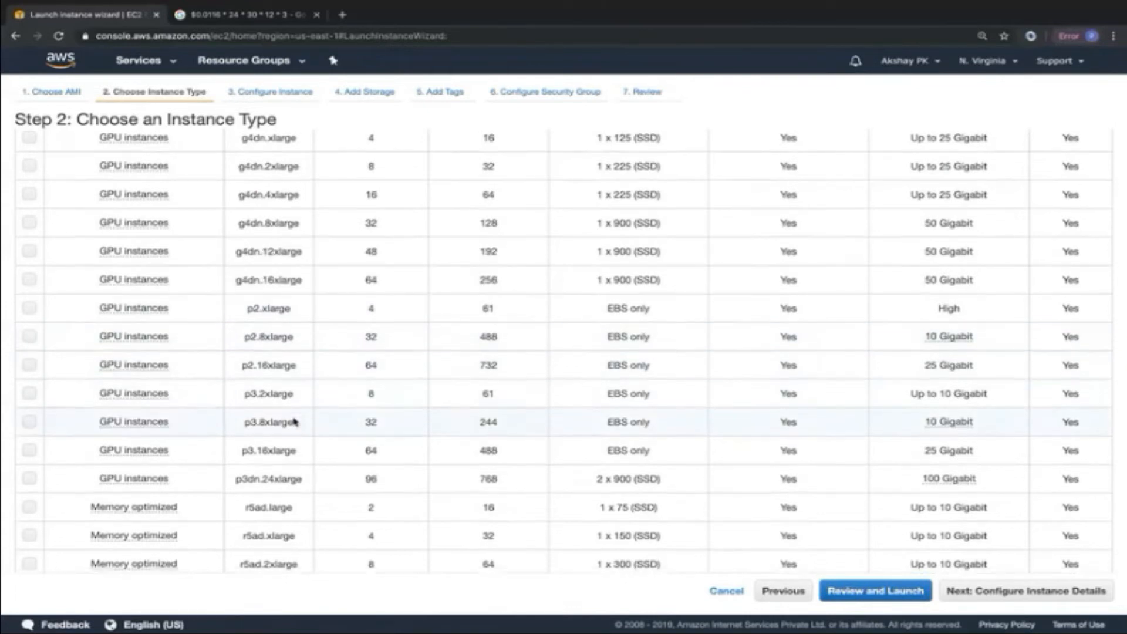
pyautogui.scroll(-3, 219, 402)
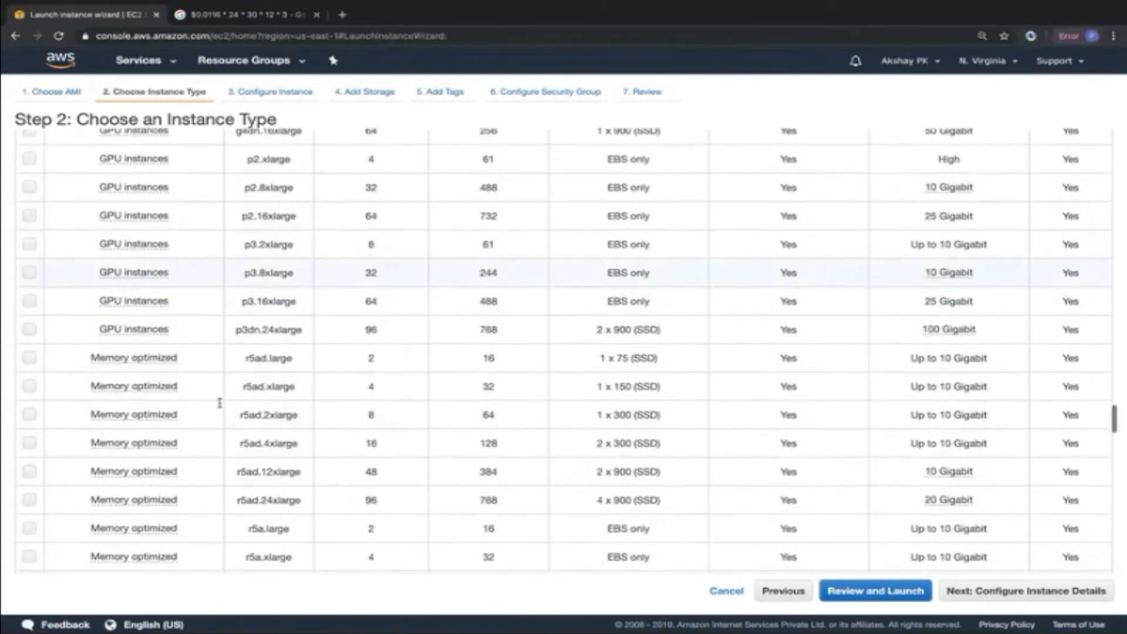
# Select the memory optimized type r5ad.large, switch the selection to x1.16xlarge and look over the larger types below it.
pyautogui.click(255, 355)
pyautogui.scroll(-10, 264, 382)
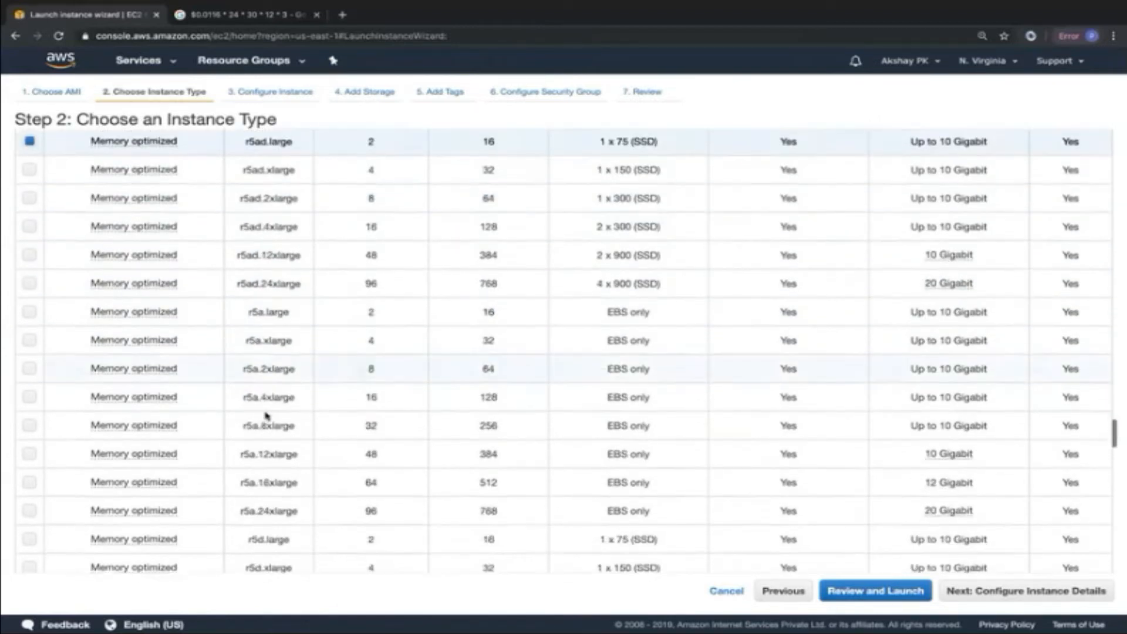
pyautogui.scroll(-10, 267, 416)
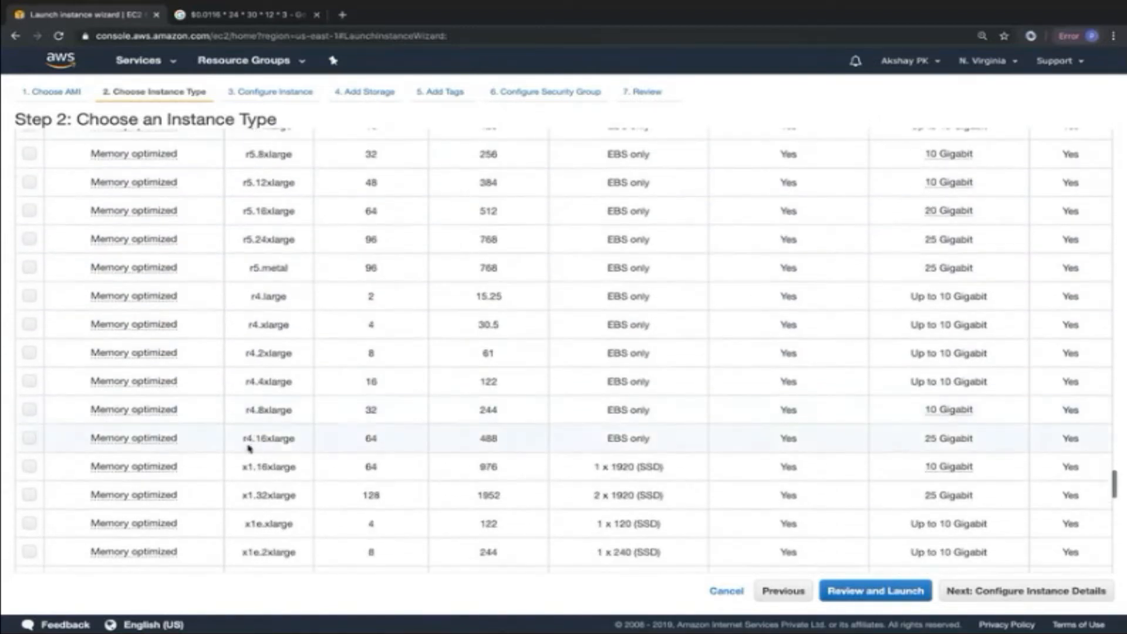
pyautogui.click(255, 466)
pyautogui.scroll(-6, 267, 466)
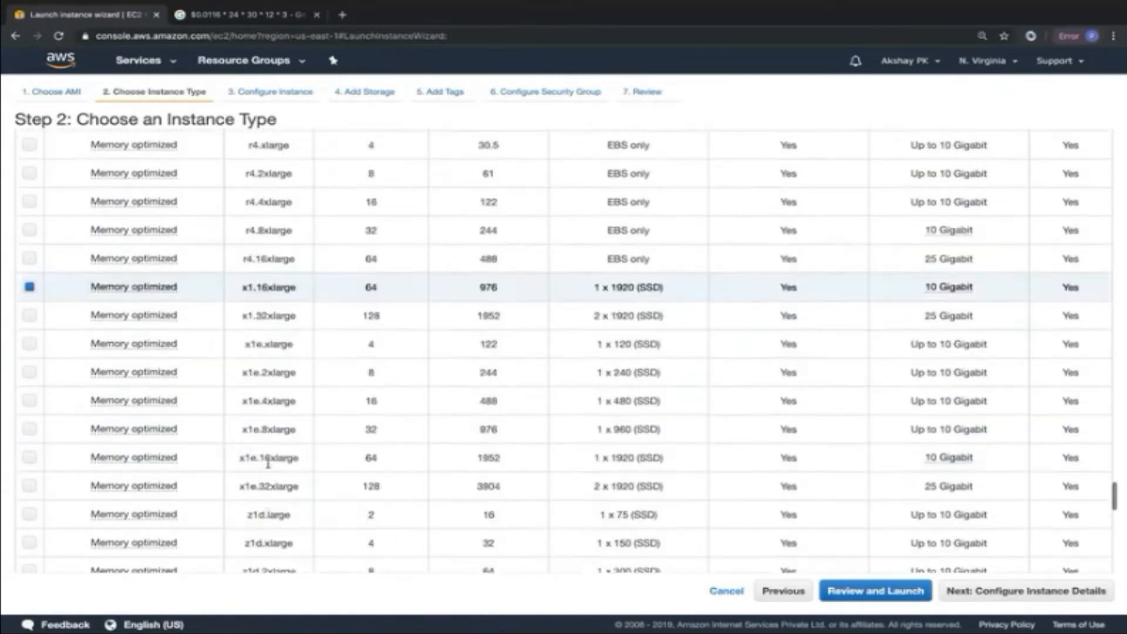
# Select the free-tier-eligible t2.micro as the instance type and continue to the instance details configuration.
pyautogui.scroll(10, 270, 467)
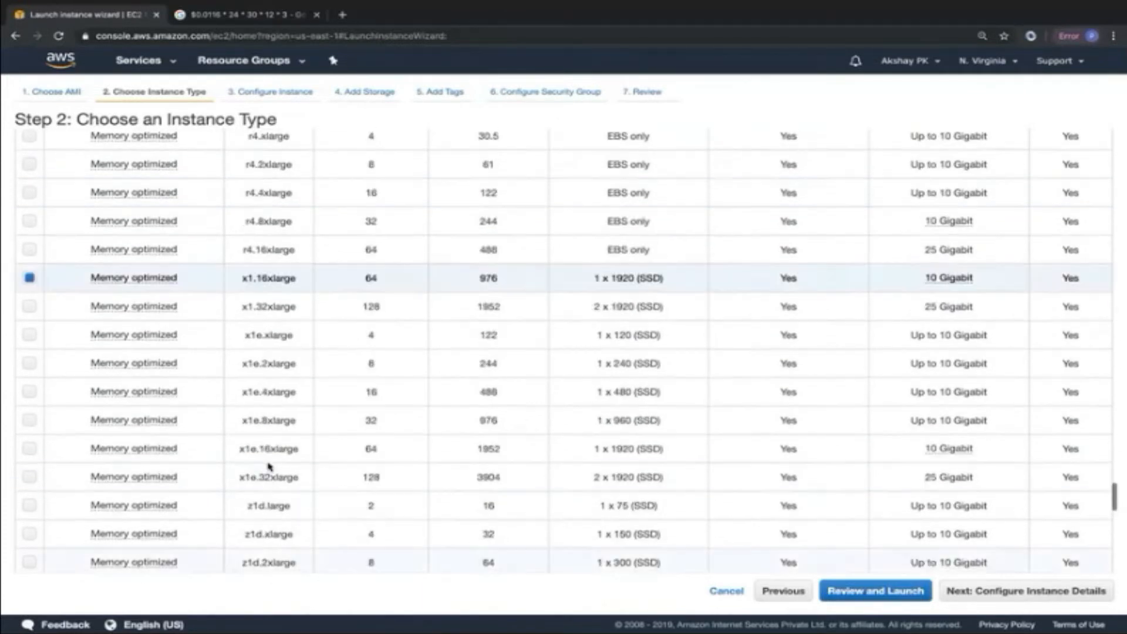
pyautogui.scroll(20, 270, 466)
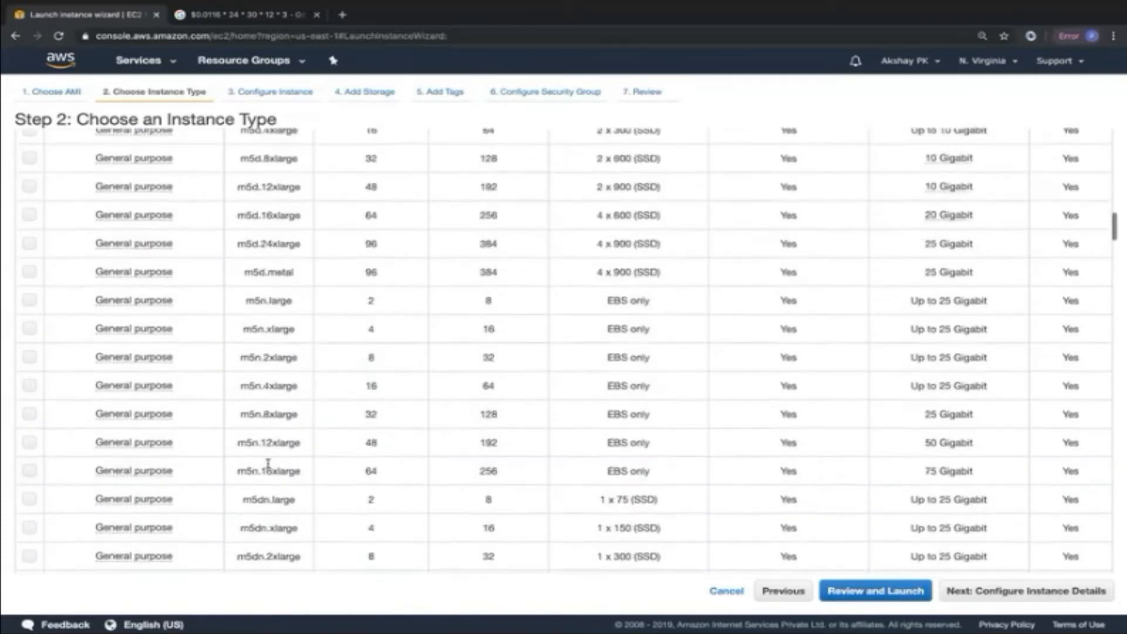
pyautogui.scroll(20, 269, 466)
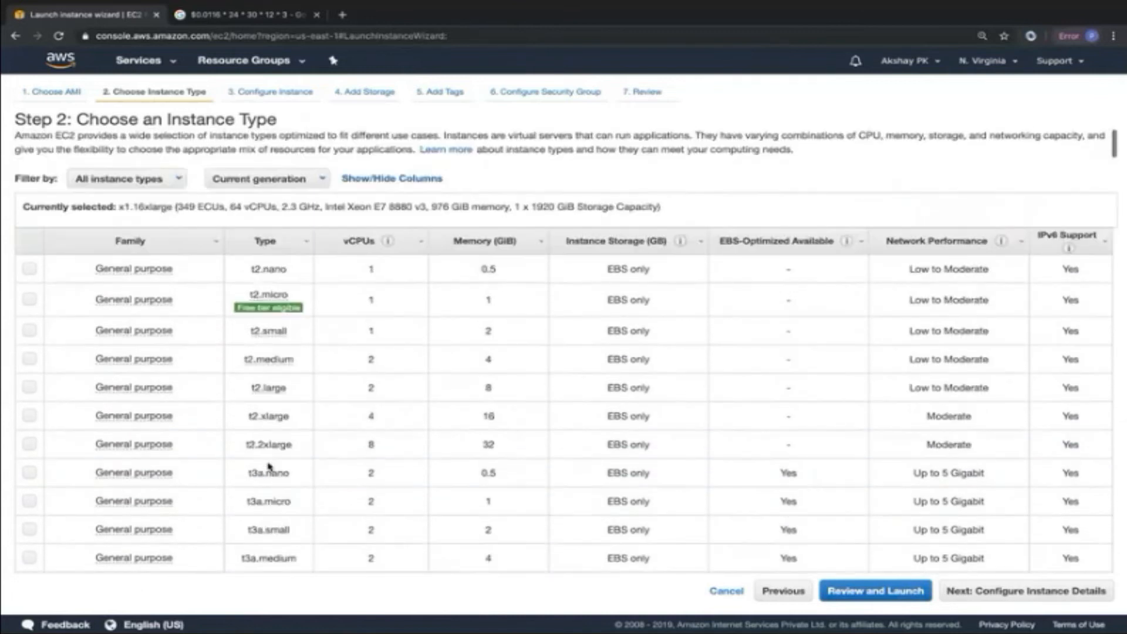
pyautogui.moveTo(267, 327)
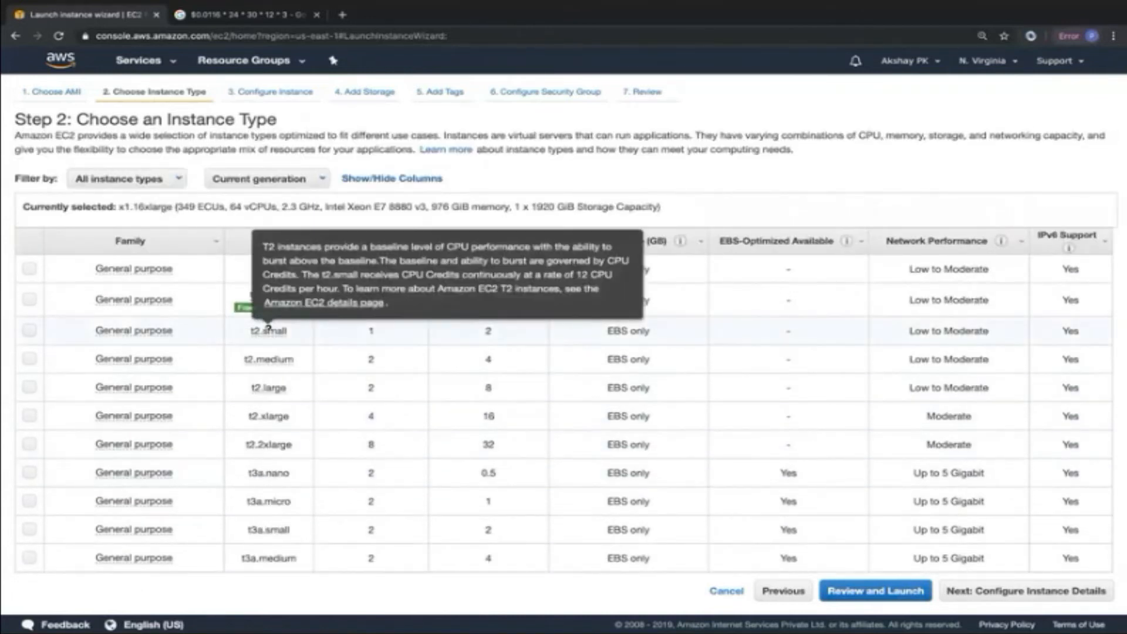
pyautogui.click(30, 300)
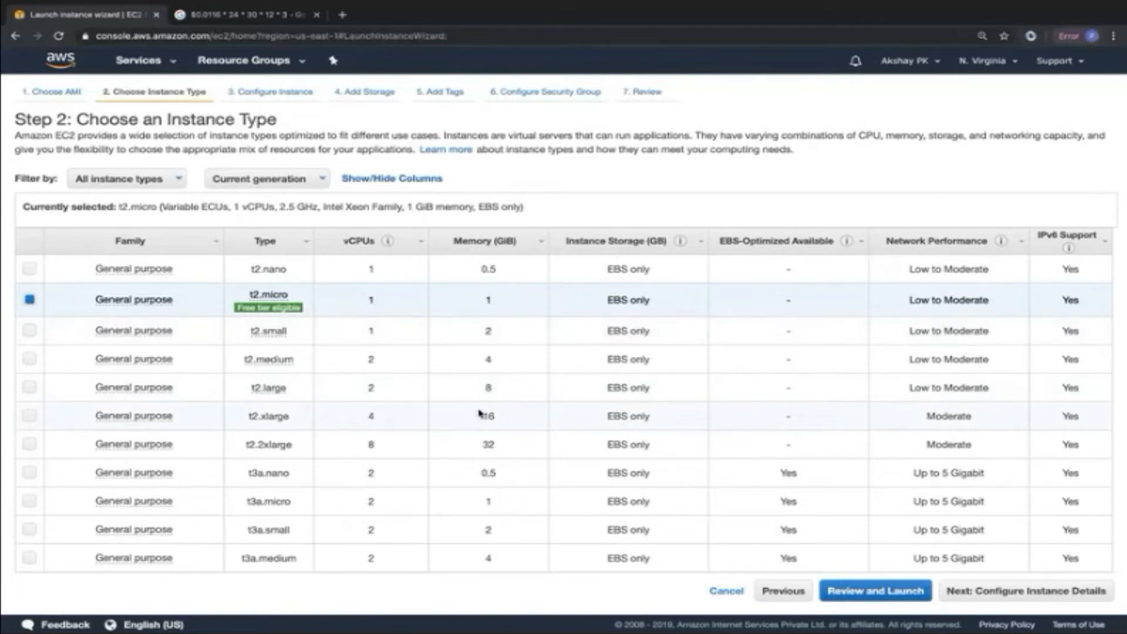
pyautogui.click(990, 589)
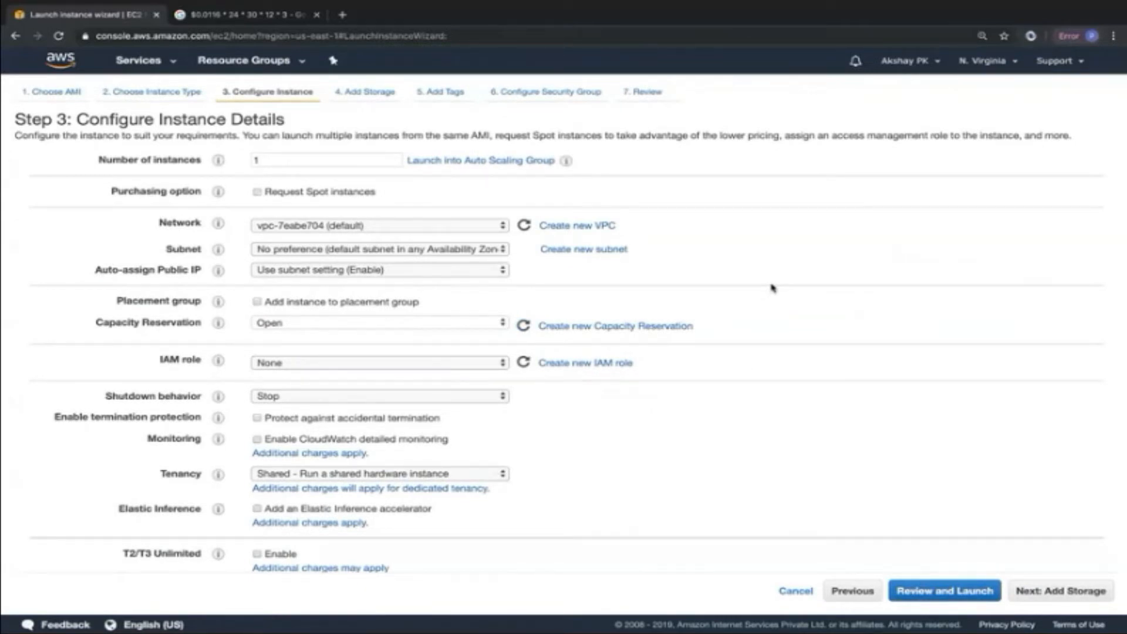
# Request Spot instances and compare the us-east-1a Spot price with the on-demand price in the Google search tab.
pyautogui.click(281, 159)
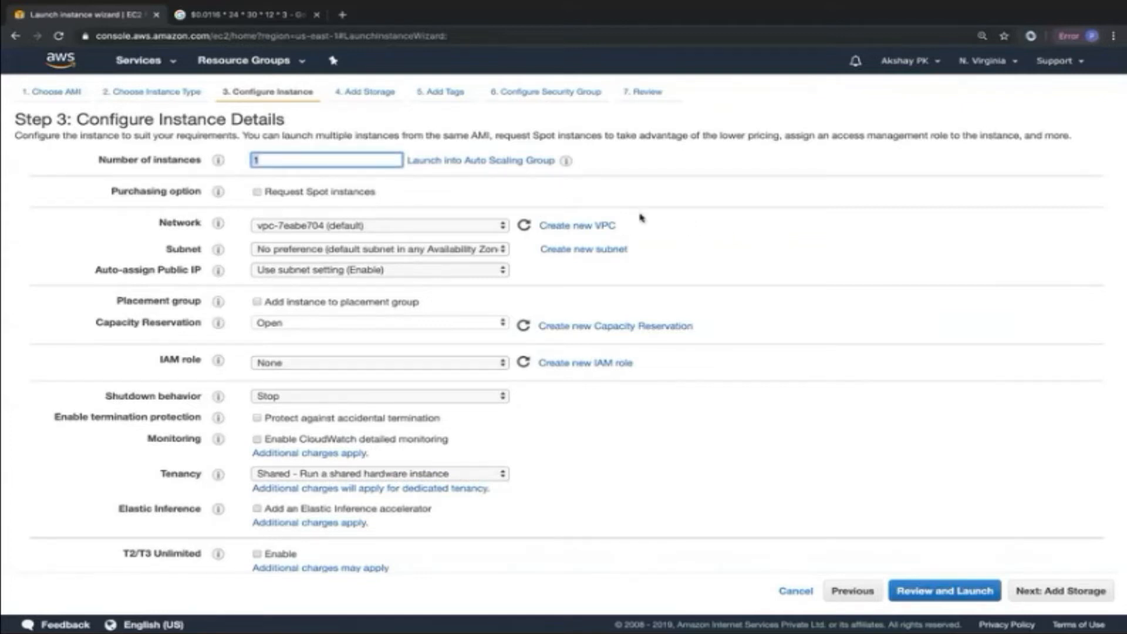
pyautogui.click(761, 234)
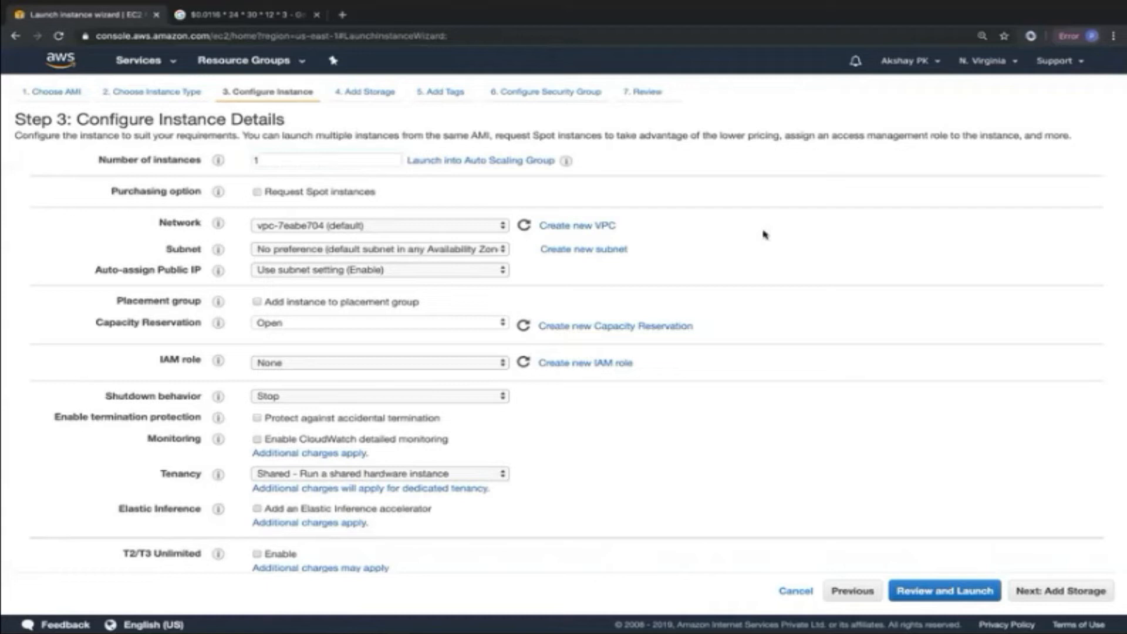
pyautogui.click(257, 192)
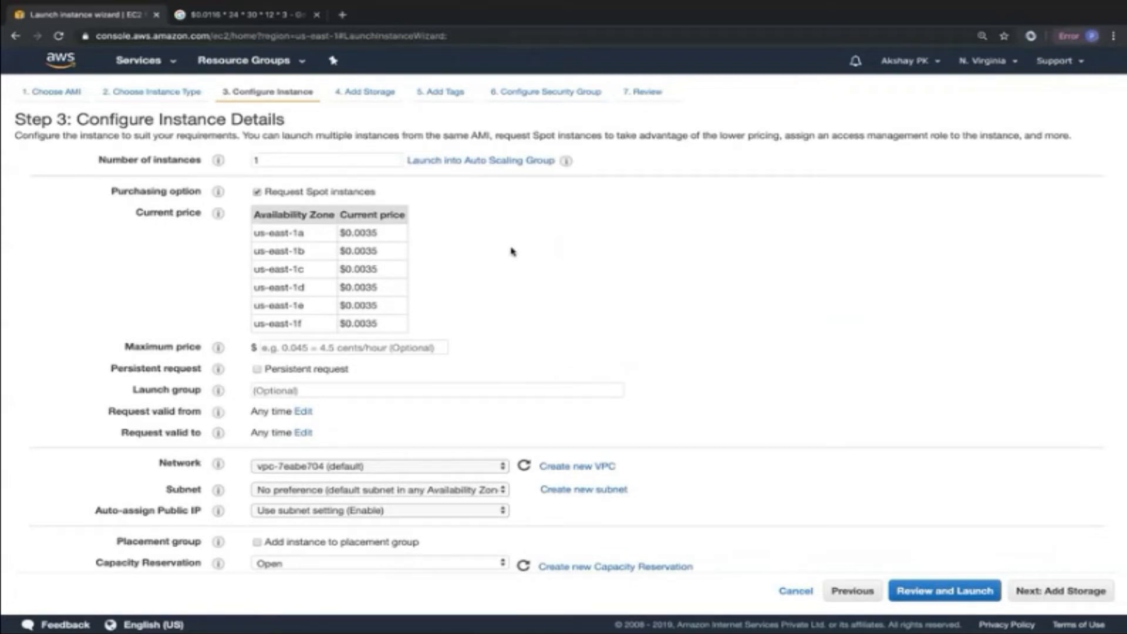
pyautogui.click(245, 14)
pyautogui.moveTo(153, 73); pyautogui.dragTo(97, 72)
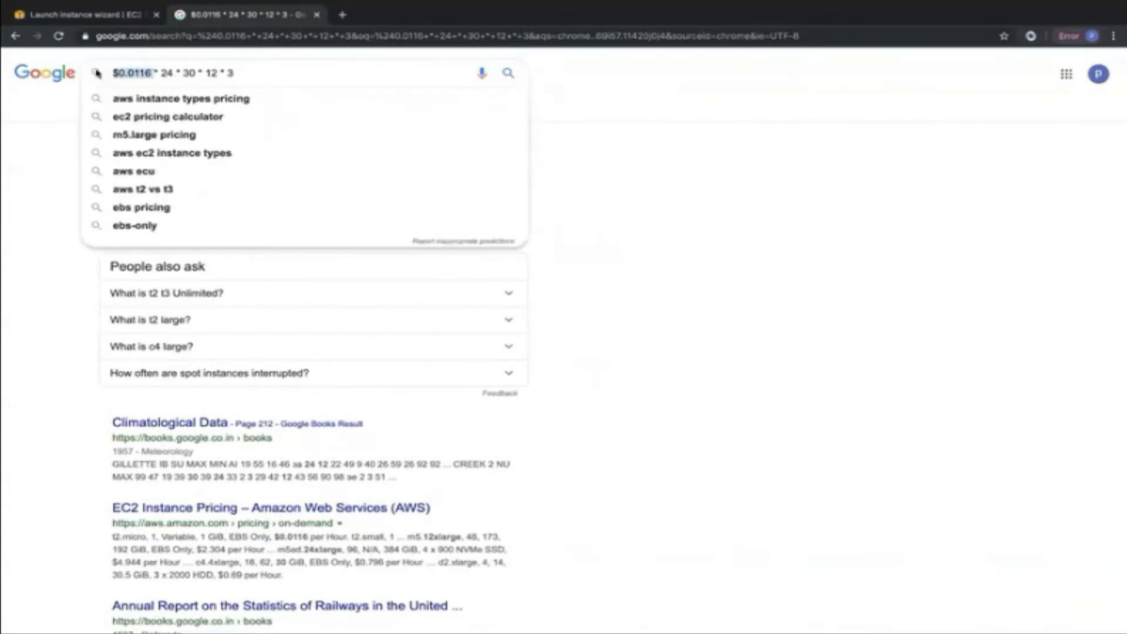
pyautogui.click(96, 16)
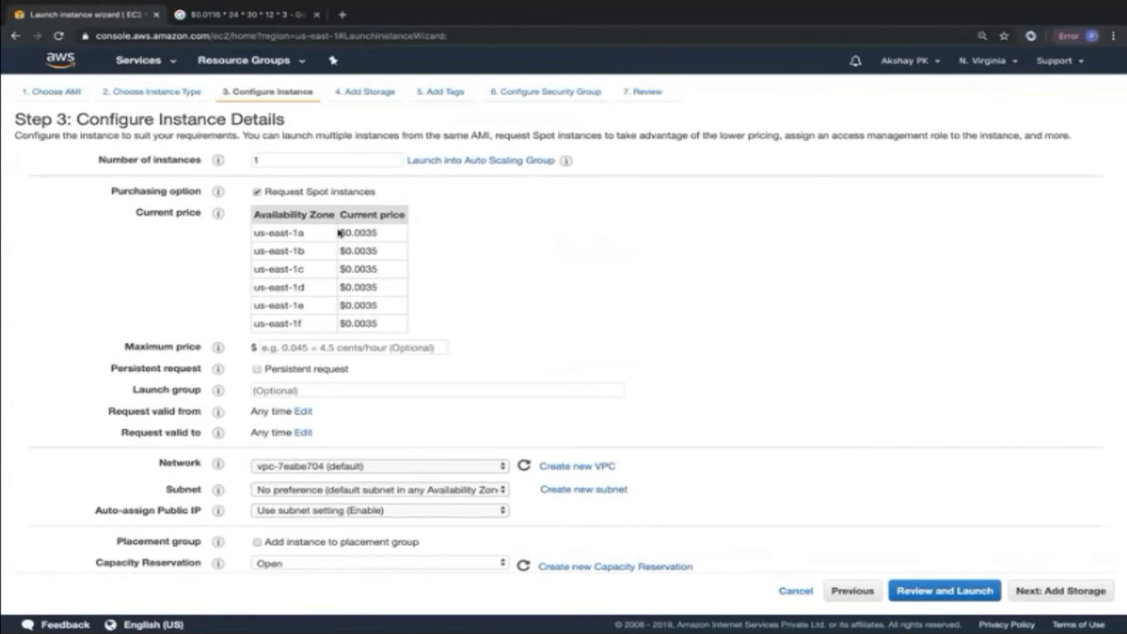
pyautogui.moveTo(379, 233); pyautogui.dragTo(321, 237)
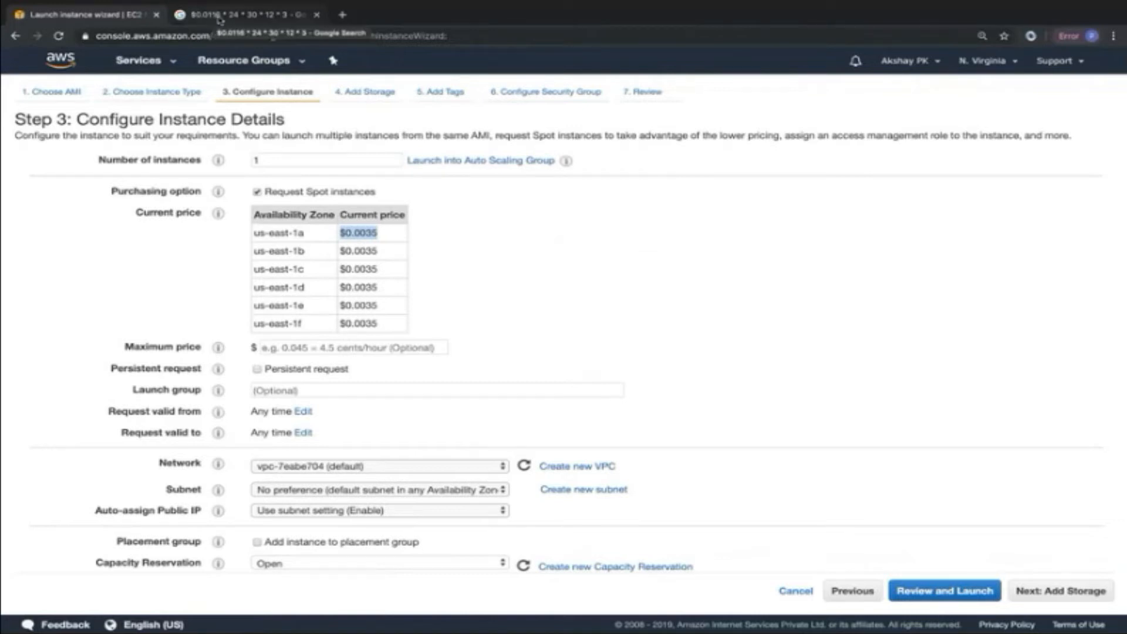
# Enter a maximum Spot price of 0.040, then withdraw the Spot instances request.
pyautogui.click(301, 346)
pyautogui.write('0')
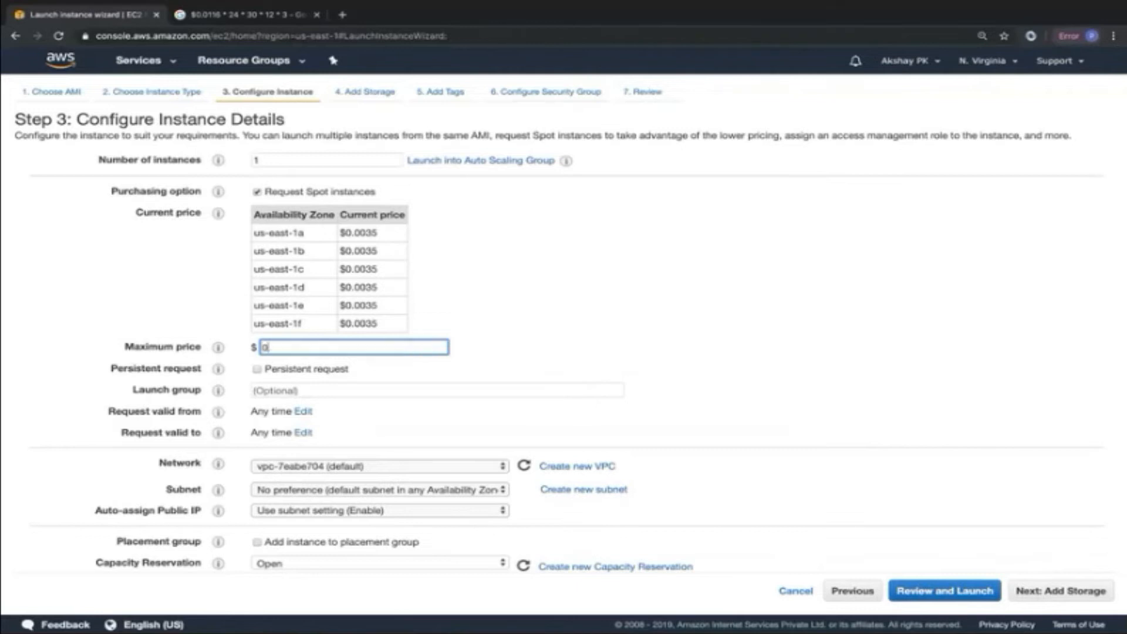
pyautogui.write('.040')
pyautogui.click(256, 192)
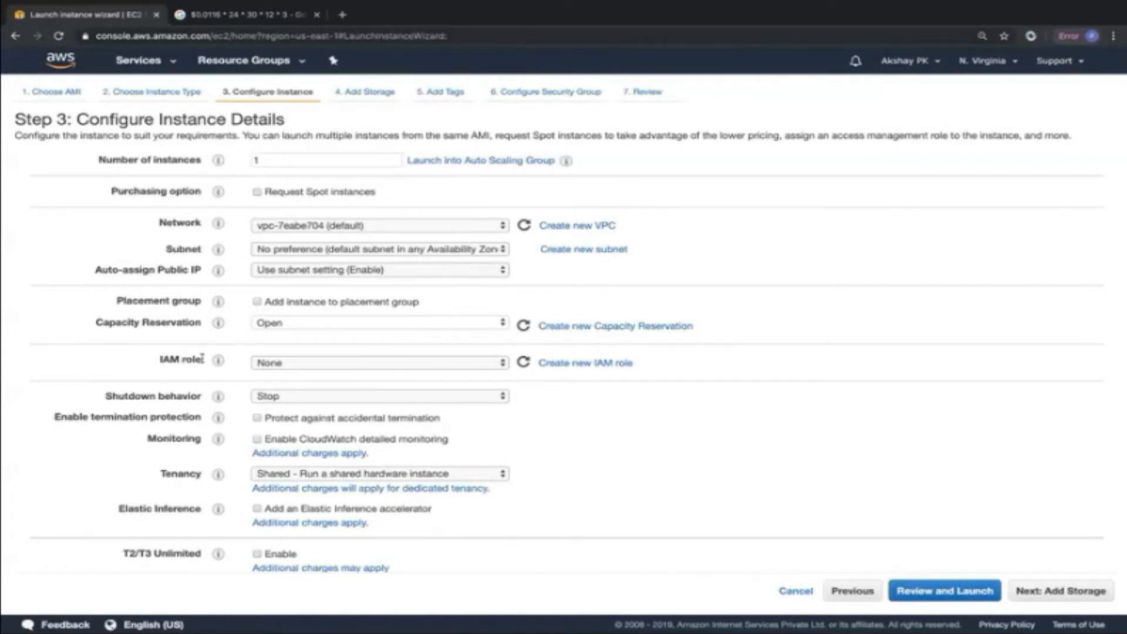
# Review the available choices for the instance's IAM role and its shutdown behavior.
pyautogui.click(295, 364)
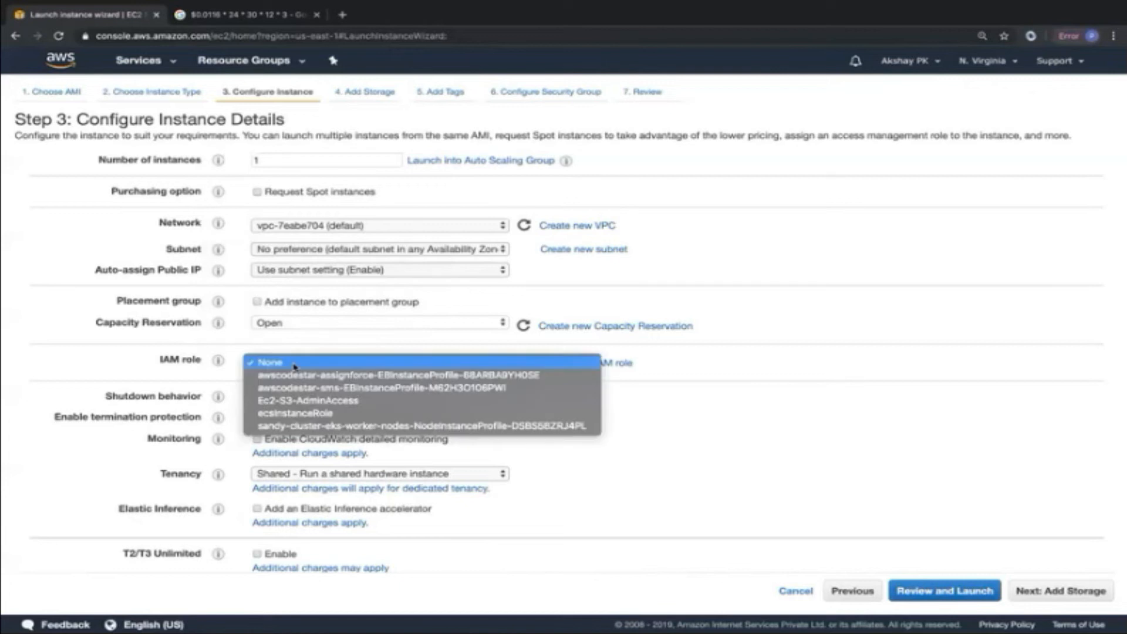
pyautogui.click(137, 367)
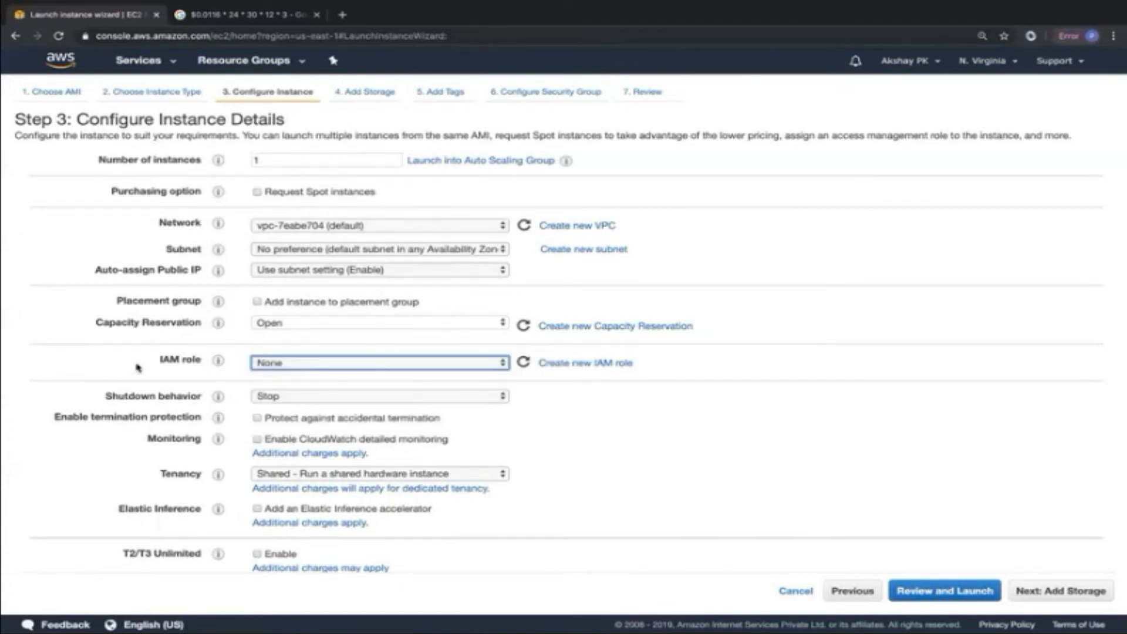
pyautogui.scroll(-2, 193, 391)
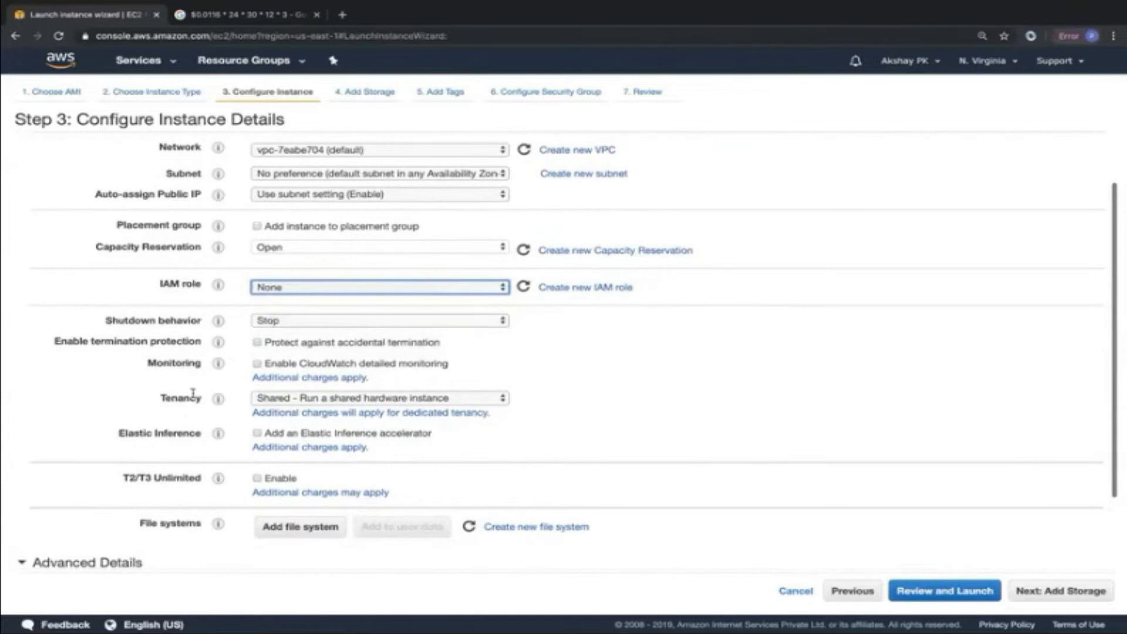
pyautogui.click(441, 322)
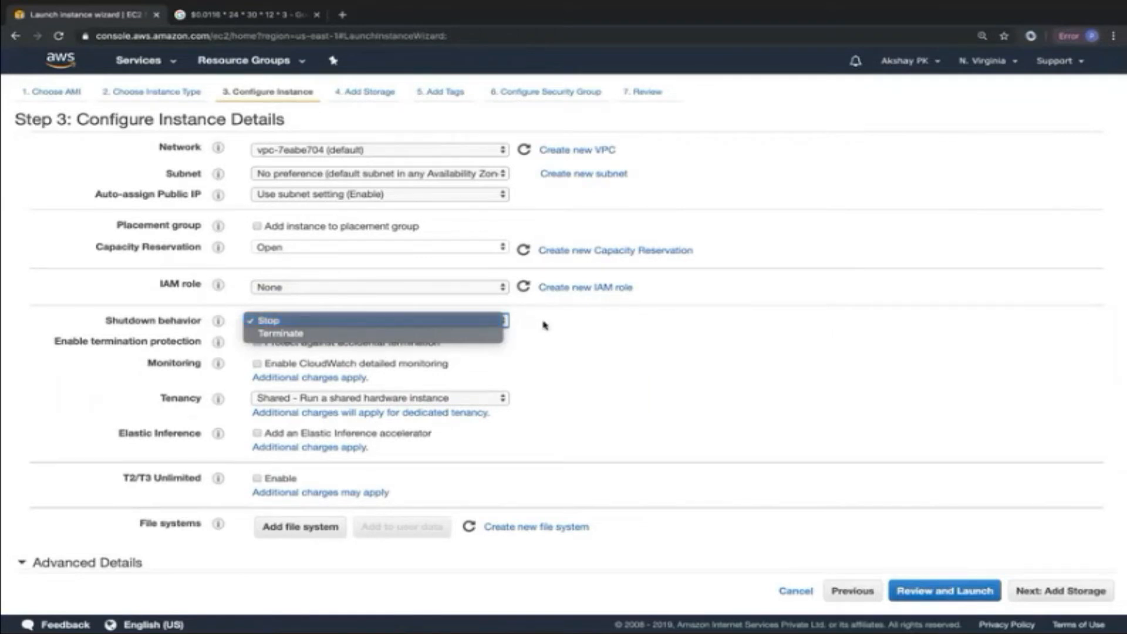
pyautogui.click(541, 328)
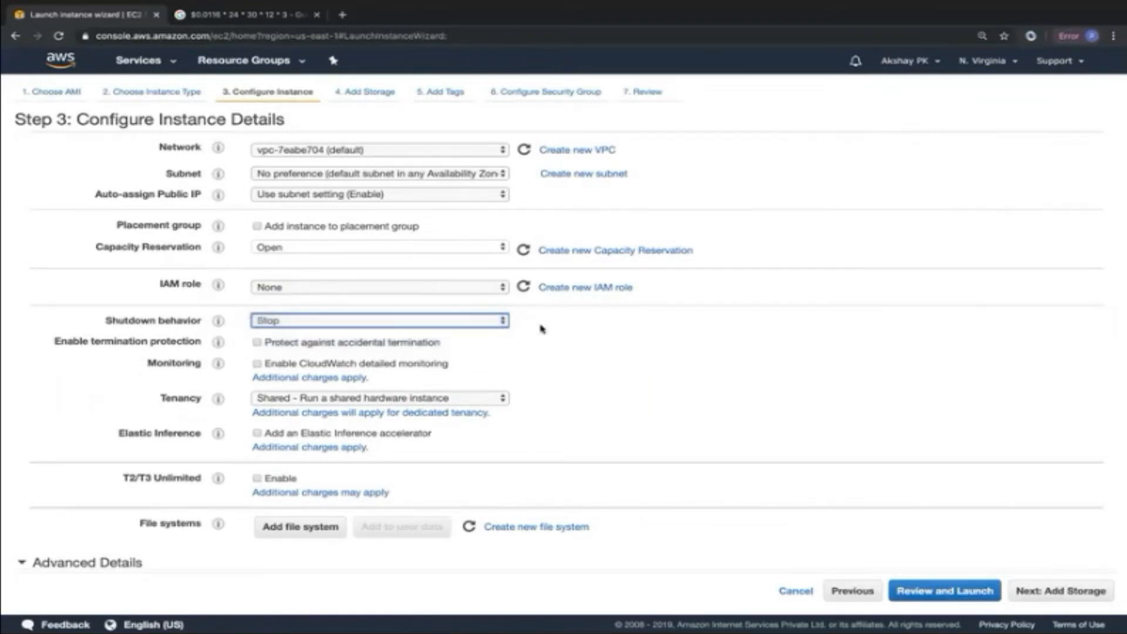
# Enable protection against accidental termination and highlight CloudWatch in the detailed monitoring option.
pyautogui.click(257, 343)
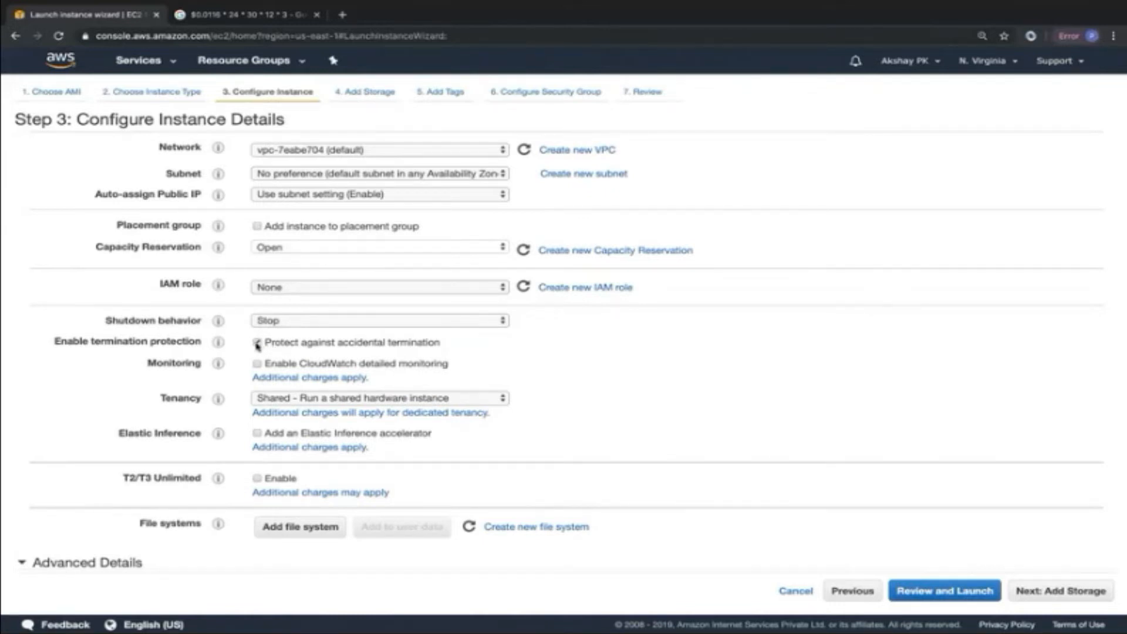
pyautogui.click(257, 343)
pyautogui.moveTo(300, 365); pyautogui.dragTo(355, 368)
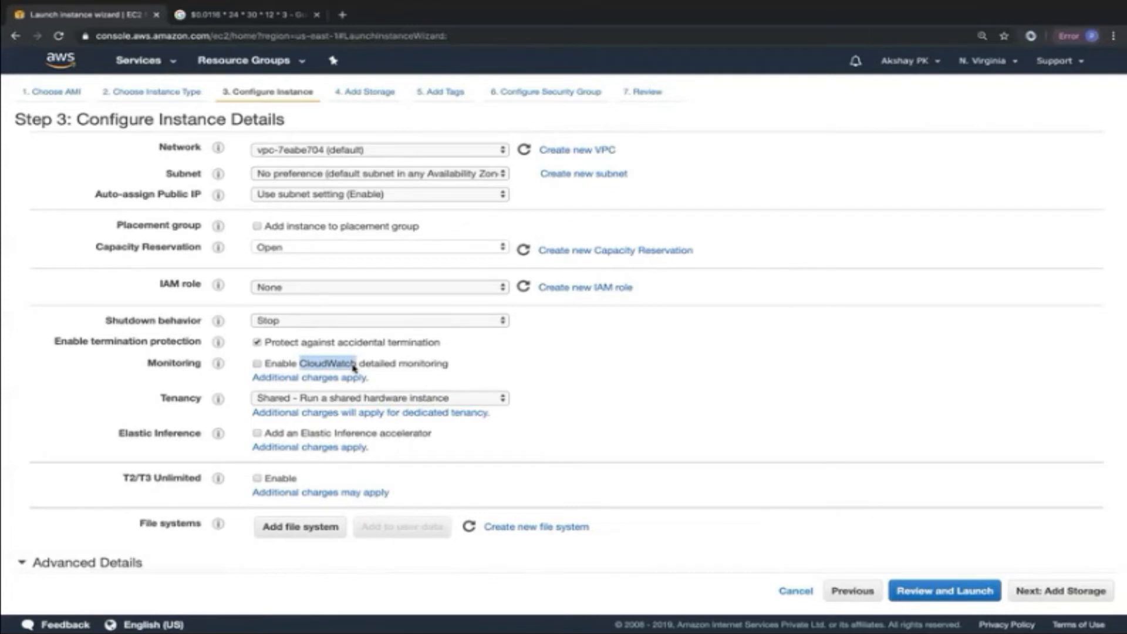
# Toggle CloudWatch detailed monitoring on and off, and review the tenancy choices while keeping the shared hardware instance.
pyautogui.click(256, 364)
pyautogui.click(257, 364)
pyautogui.click(480, 371)
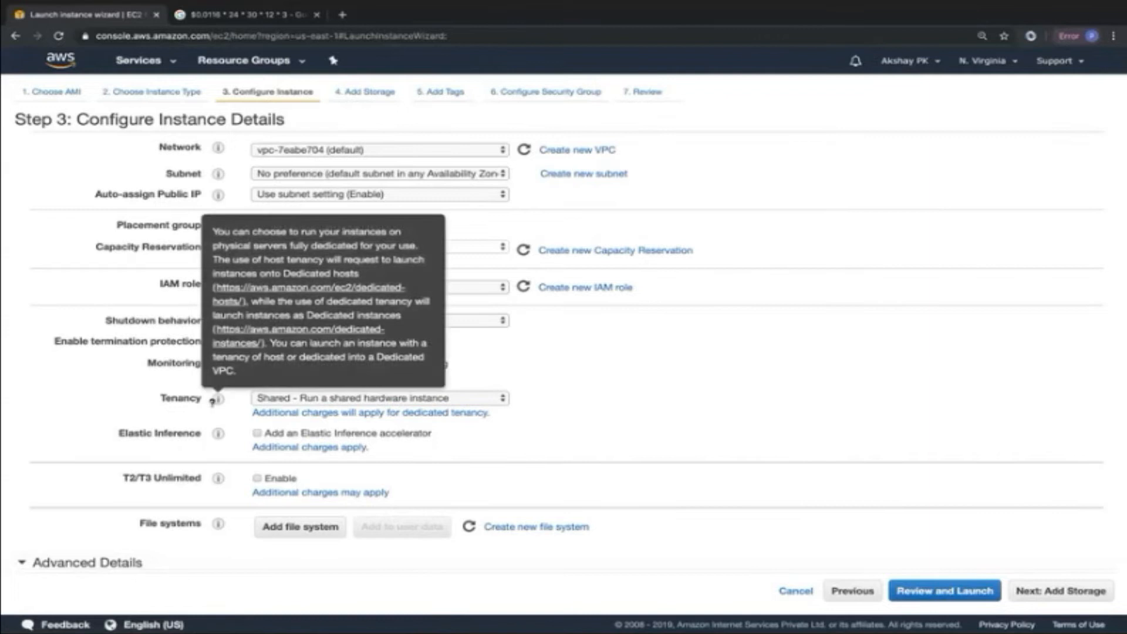
pyautogui.click(314, 399)
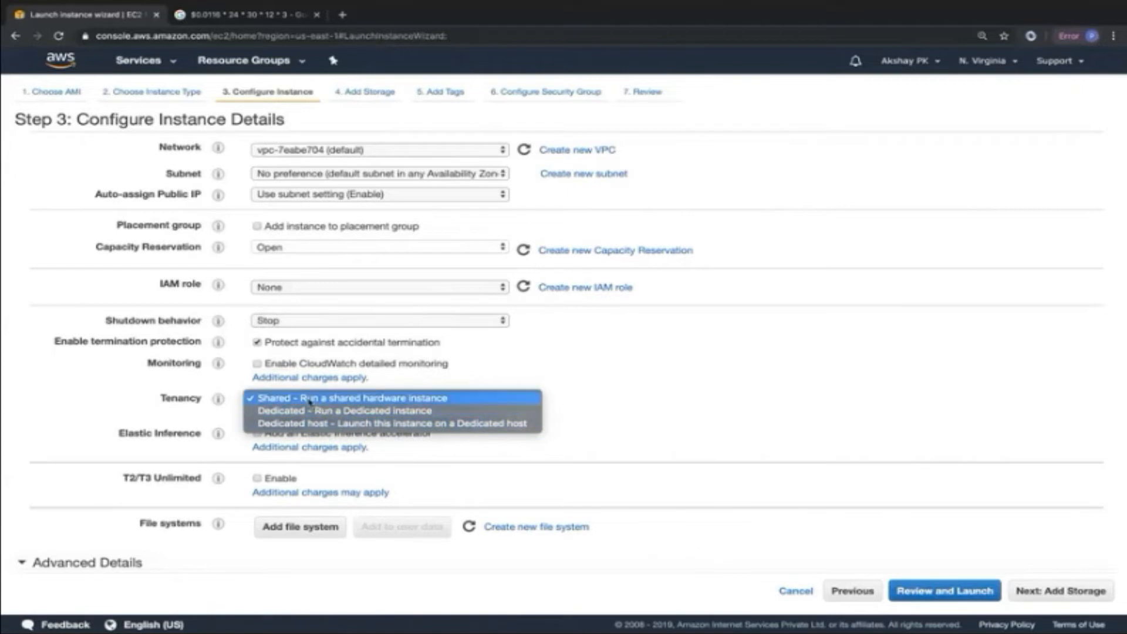
pyautogui.click(275, 399)
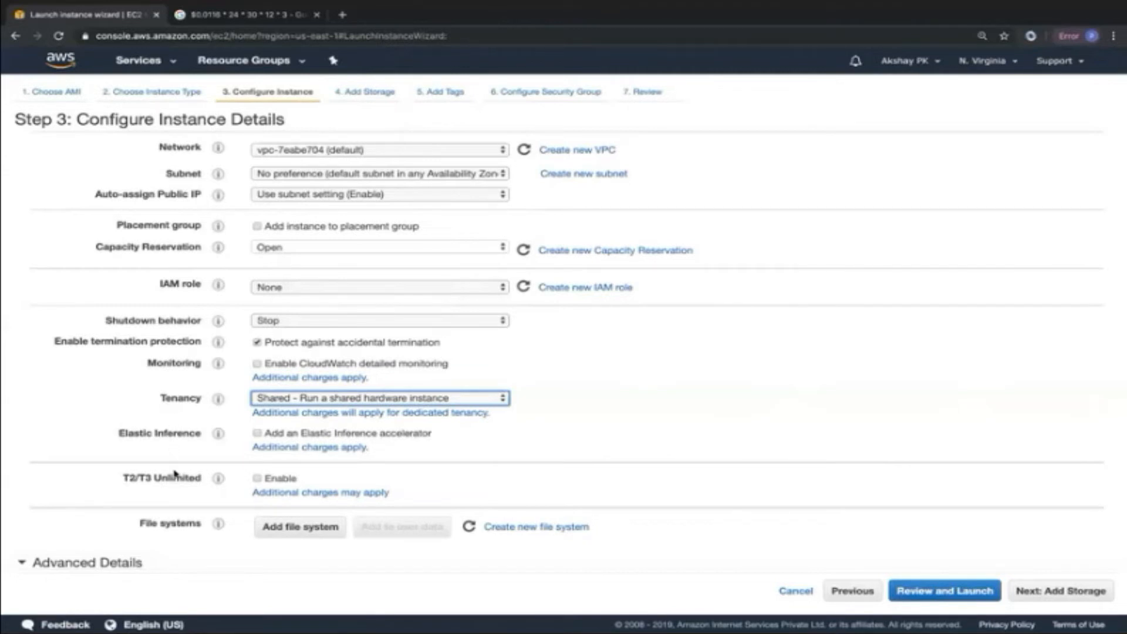
# Look at the optional user data field under the advanced details and proceed to the storage configuration.
pyautogui.scroll(-2, 174, 473)
pyautogui.click(288, 515)
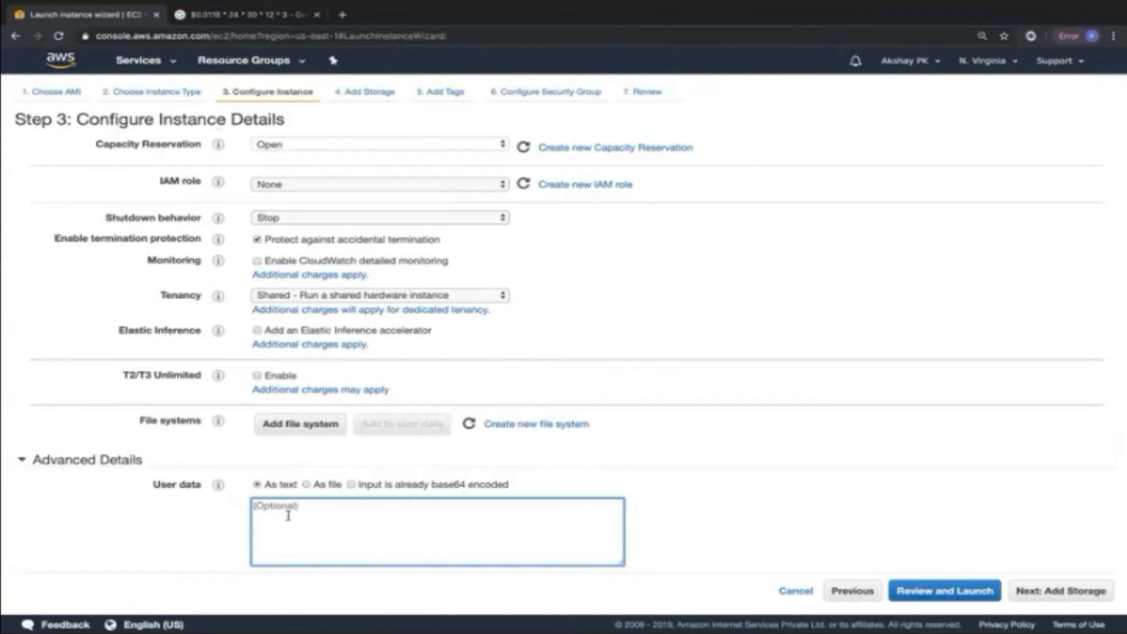
pyautogui.scroll(1, 649, 274)
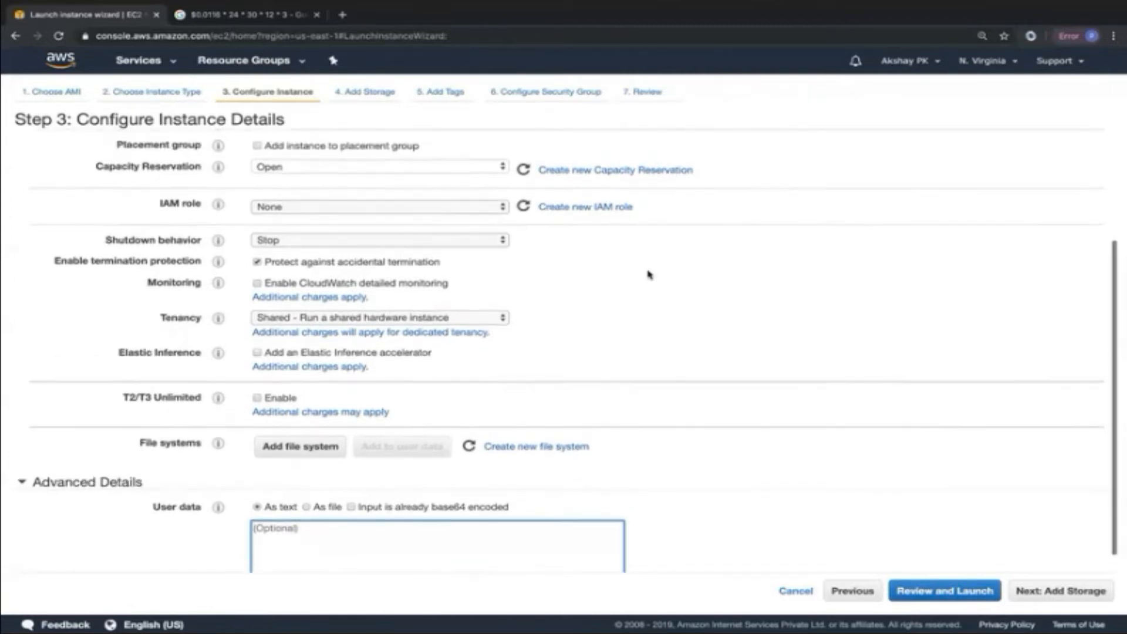
pyautogui.click(1054, 591)
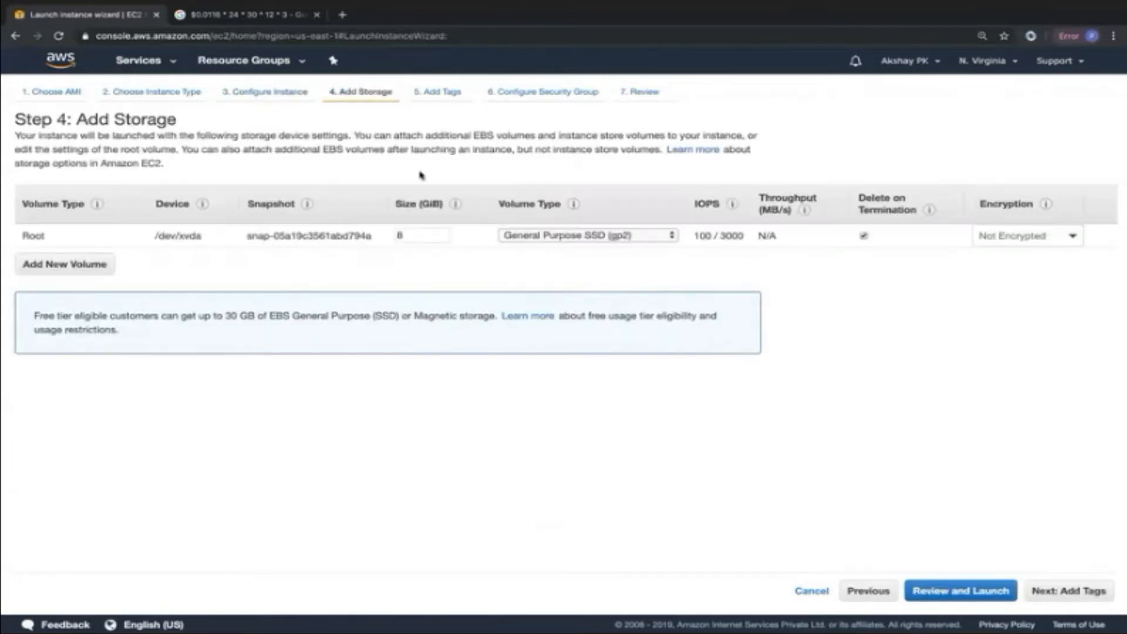
# Review the root volume's type, encryption and delete-on-termination options, keeping the existing settings.
pyautogui.doubleClick(25, 236)
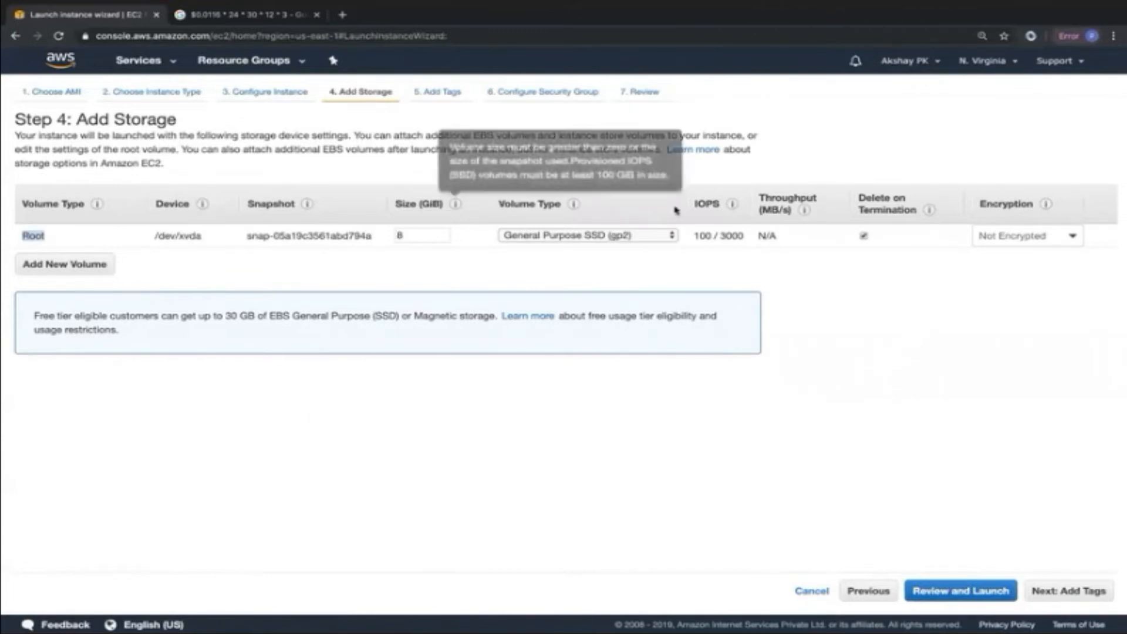
pyautogui.click(602, 236)
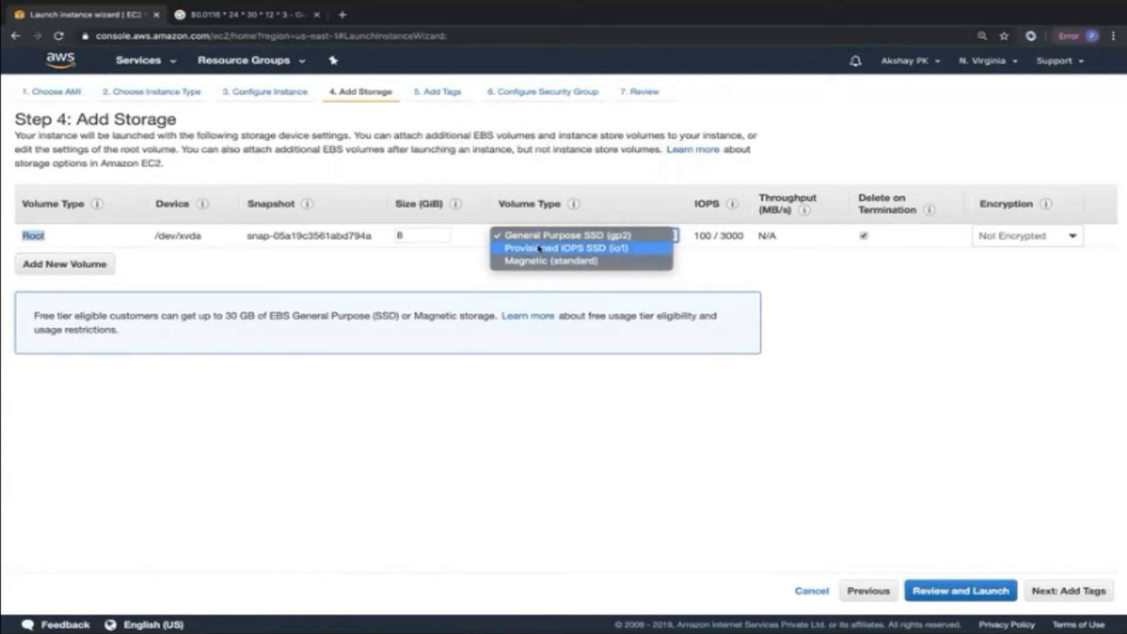
pyautogui.click(443, 261)
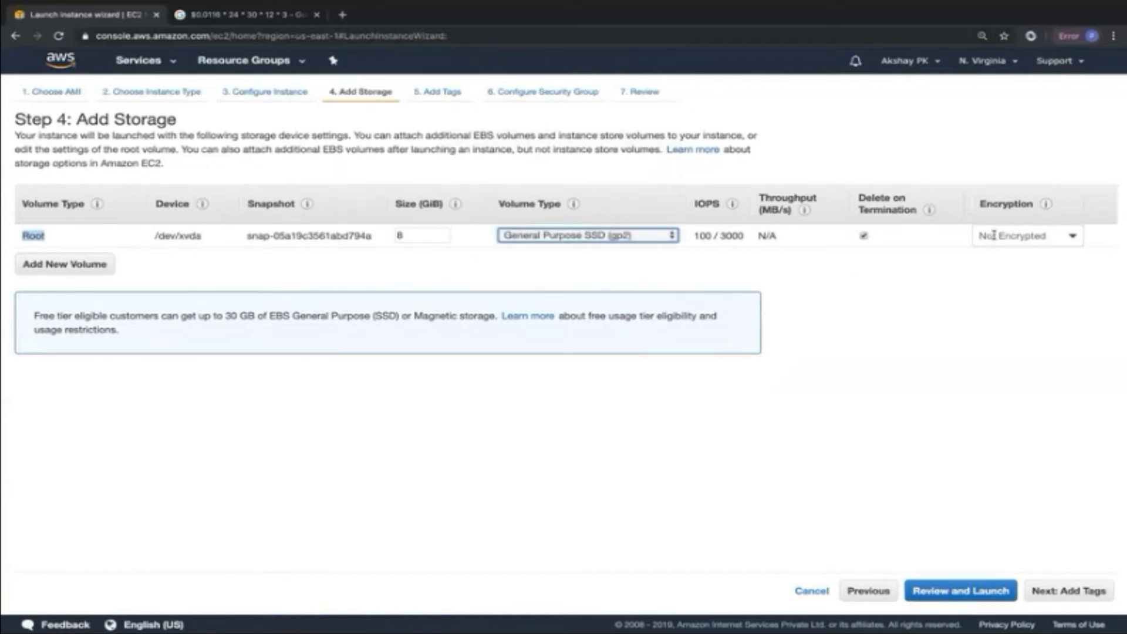
pyautogui.click(1014, 235)
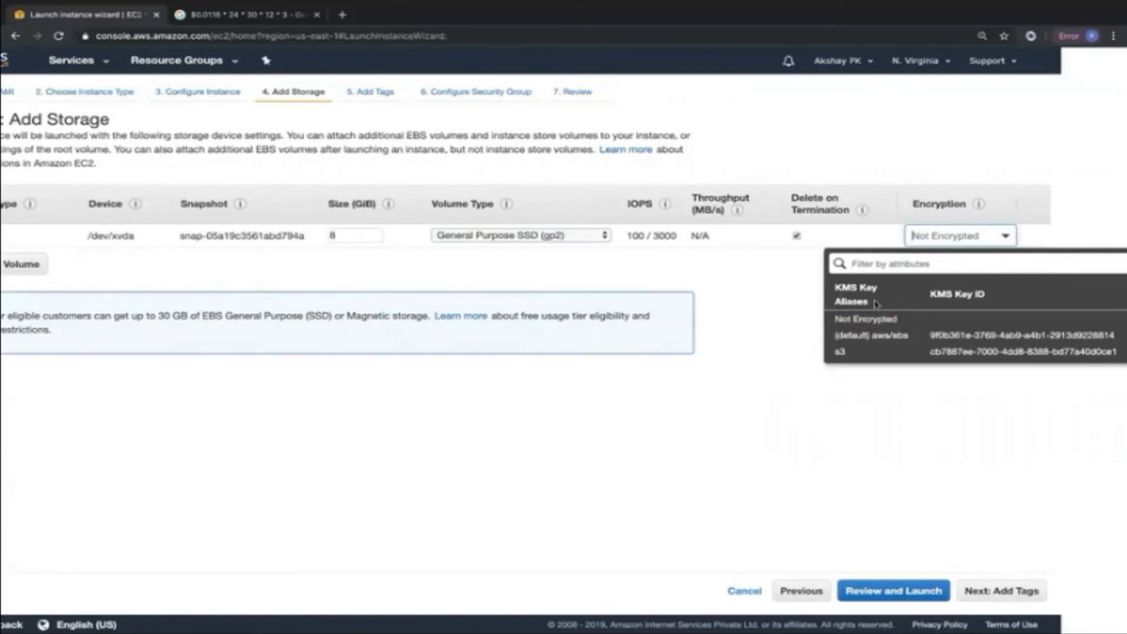
pyautogui.click(799, 305)
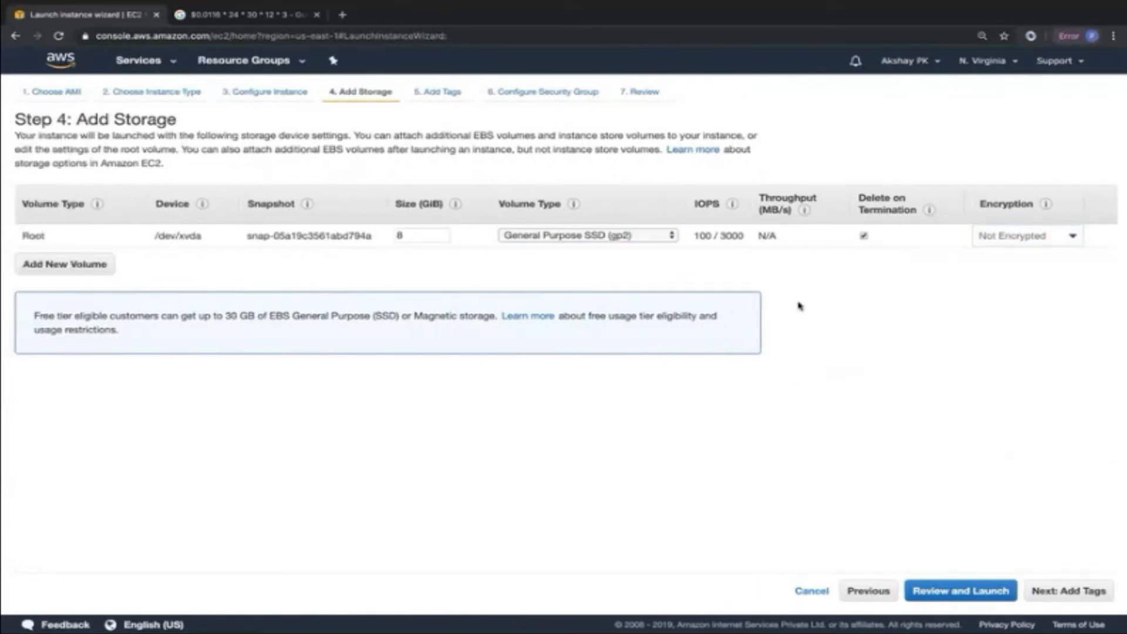
pyautogui.click(864, 236)
pyautogui.click(863, 236)
# Add a temporary EBS volume, compare its volume types with the root volume's, and remove it.
pyautogui.click(98, 268)
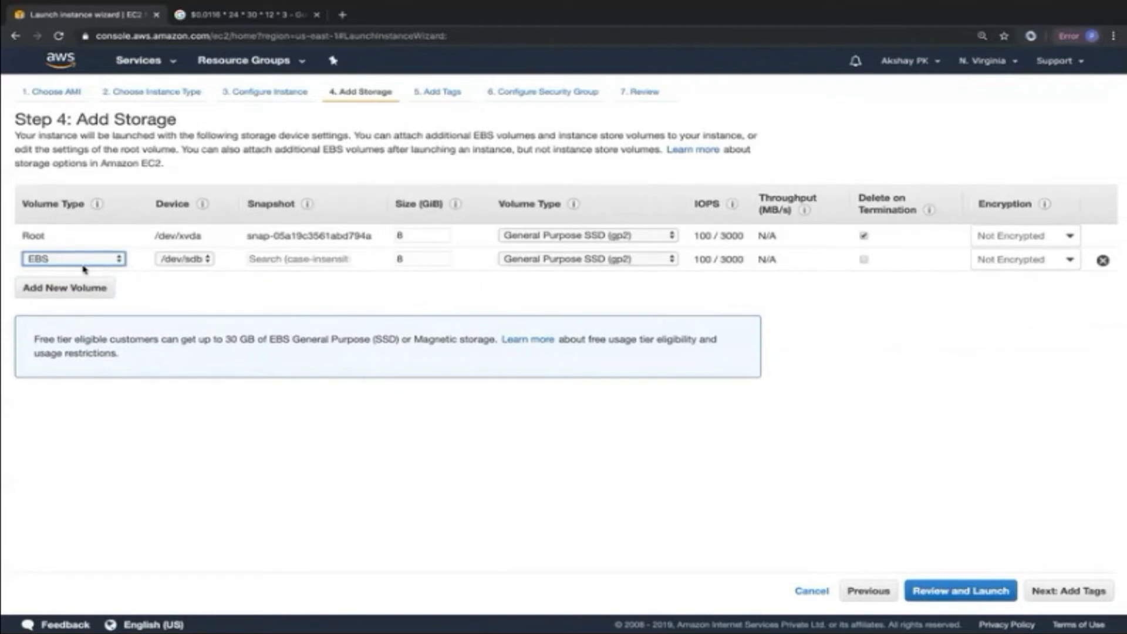
pyautogui.click(622, 261)
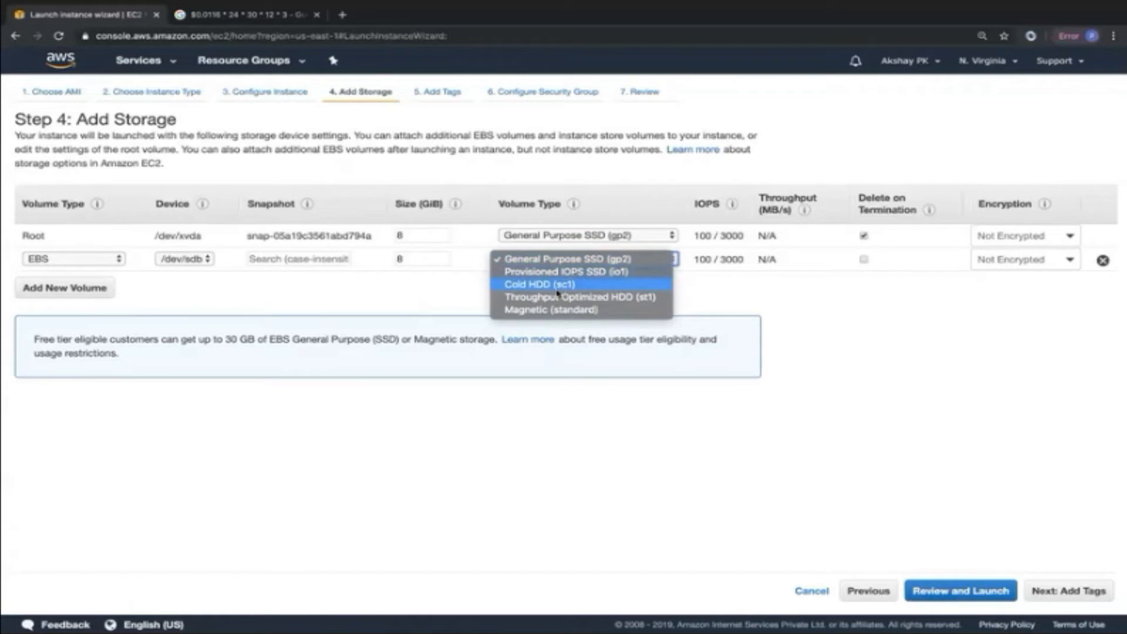
pyautogui.click(446, 296)
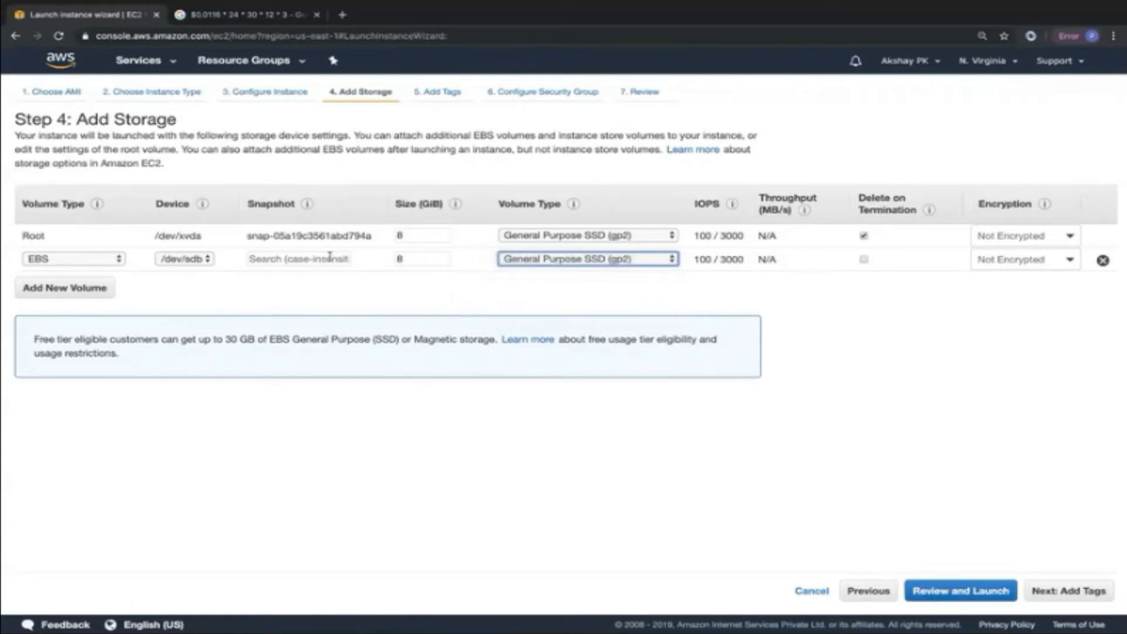
pyautogui.click(531, 238)
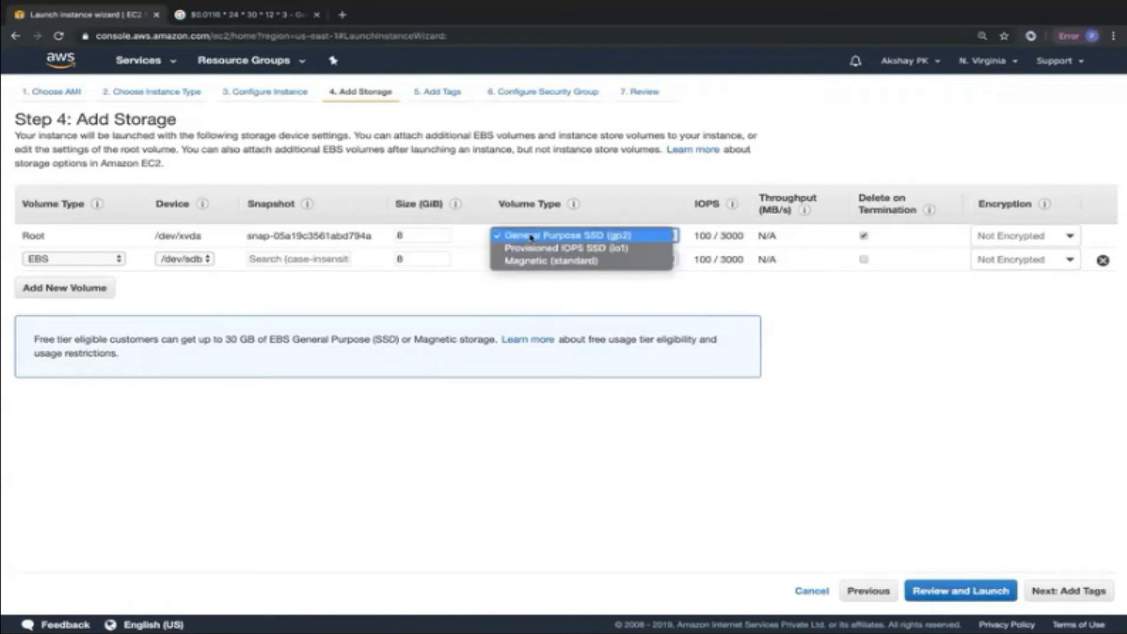
pyautogui.click(744, 307)
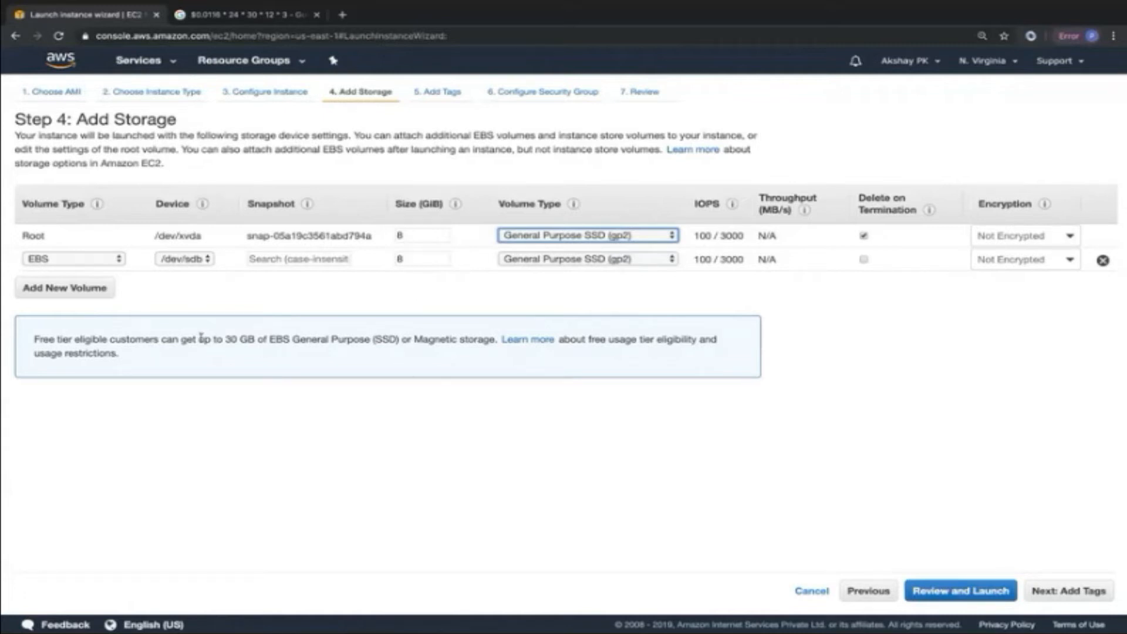
pyautogui.moveTo(225, 340); pyautogui.dragTo(254, 339)
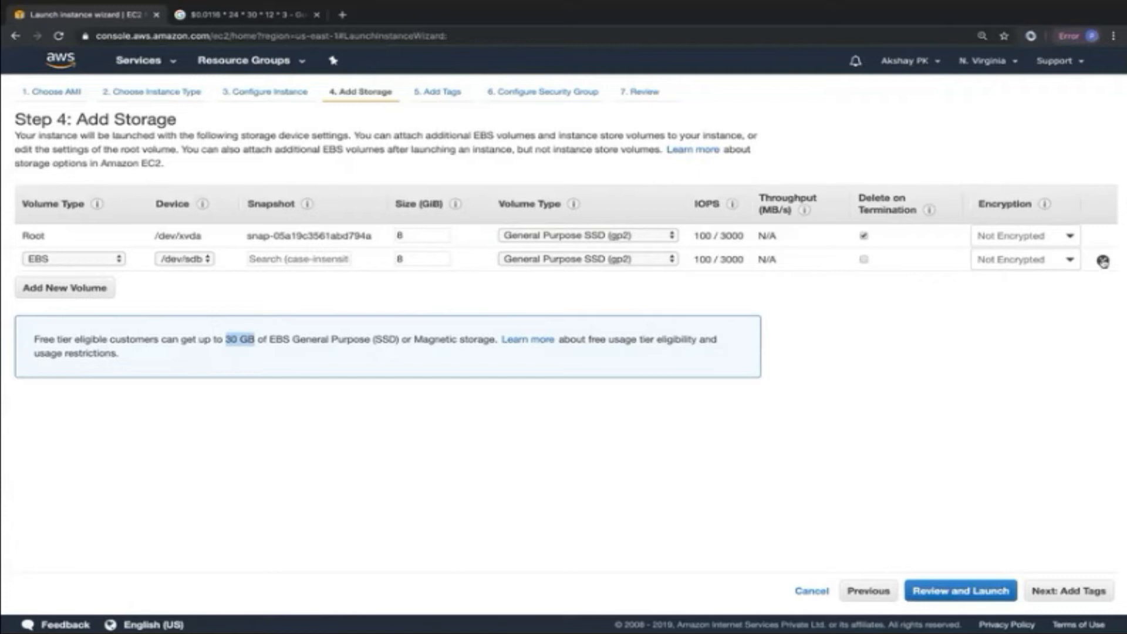
pyautogui.click(1102, 260)
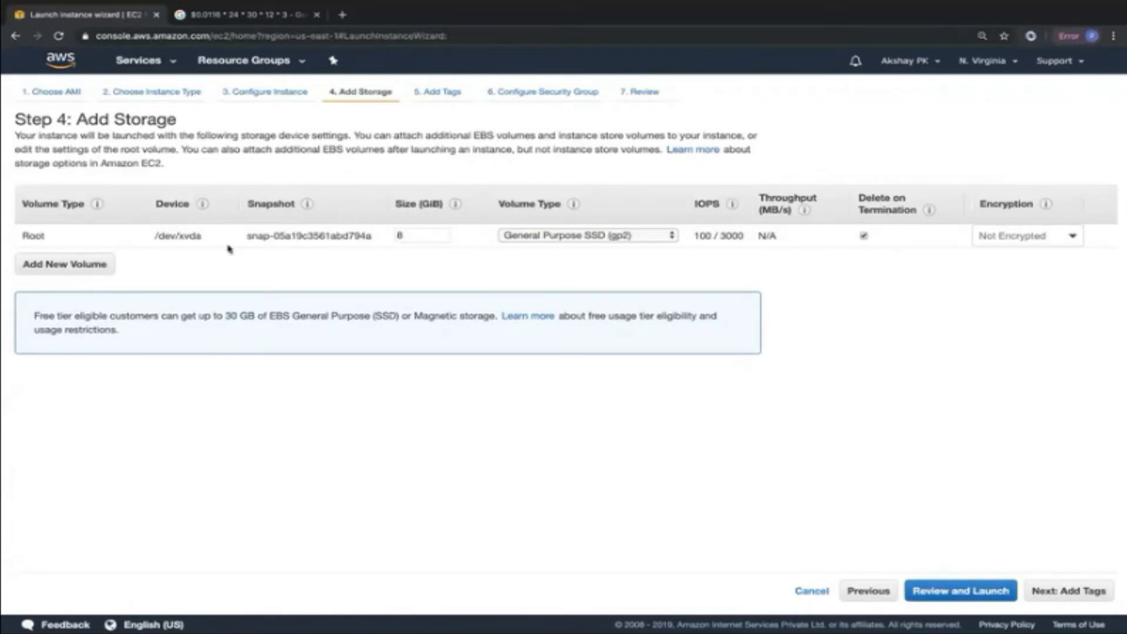
# Proceed to the tags and add a Name tag with the value Web Server, plus an empty second tag row.
pyautogui.click(1069, 592)
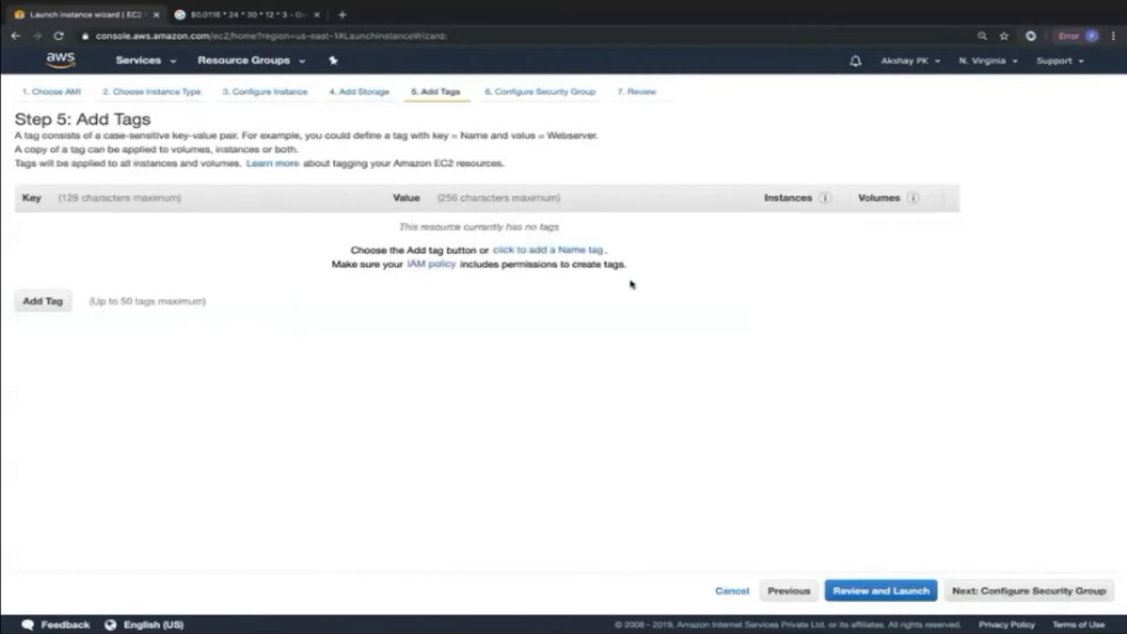
pyautogui.click(563, 252)
pyautogui.click(484, 233)
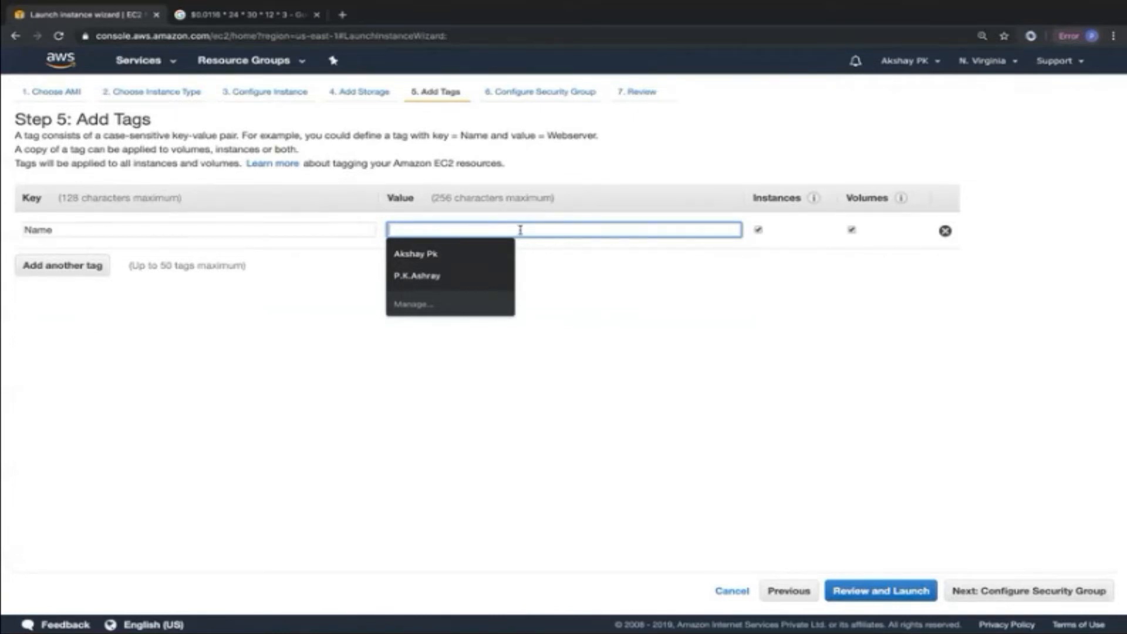
pyautogui.click(89, 266)
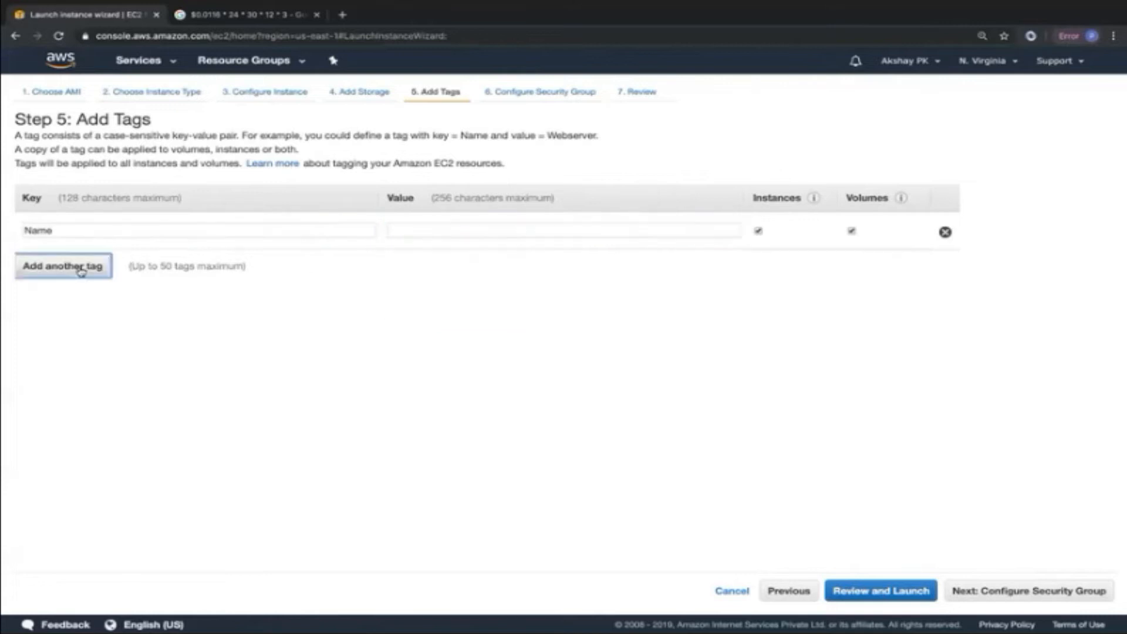
pyautogui.click(428, 229)
pyautogui.write('Web Server')
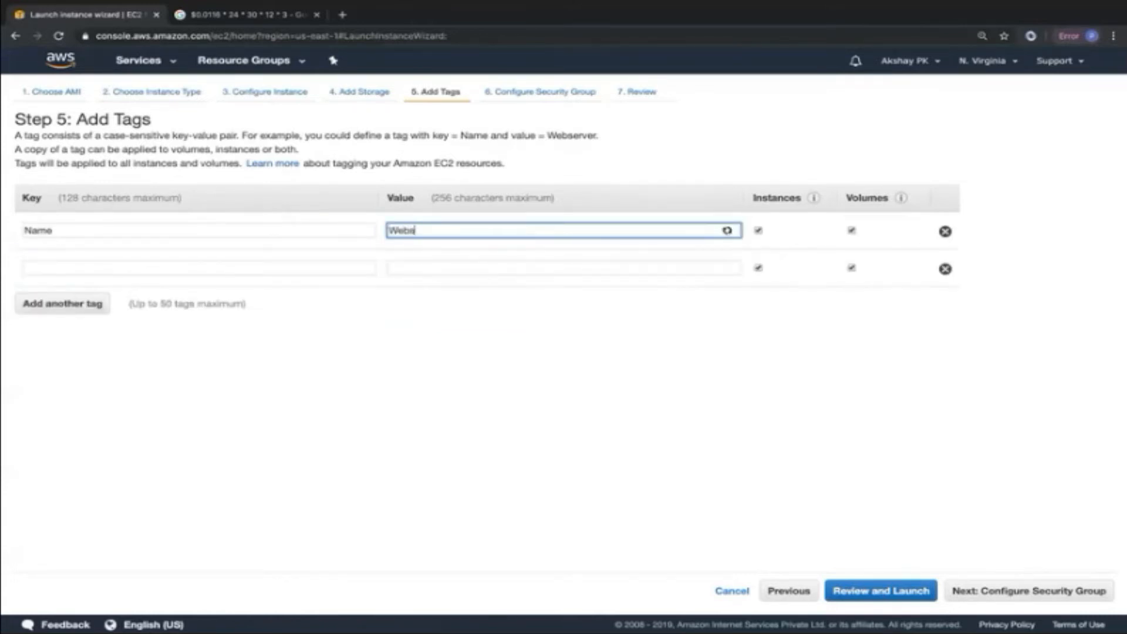
# Fill in the second tag with the key Project Name and the value Caliber.
pyautogui.click(324, 261)
pyautogui.write('ProjectName')
pyautogui.press('Tab')
pyautogui.write('Caliber')
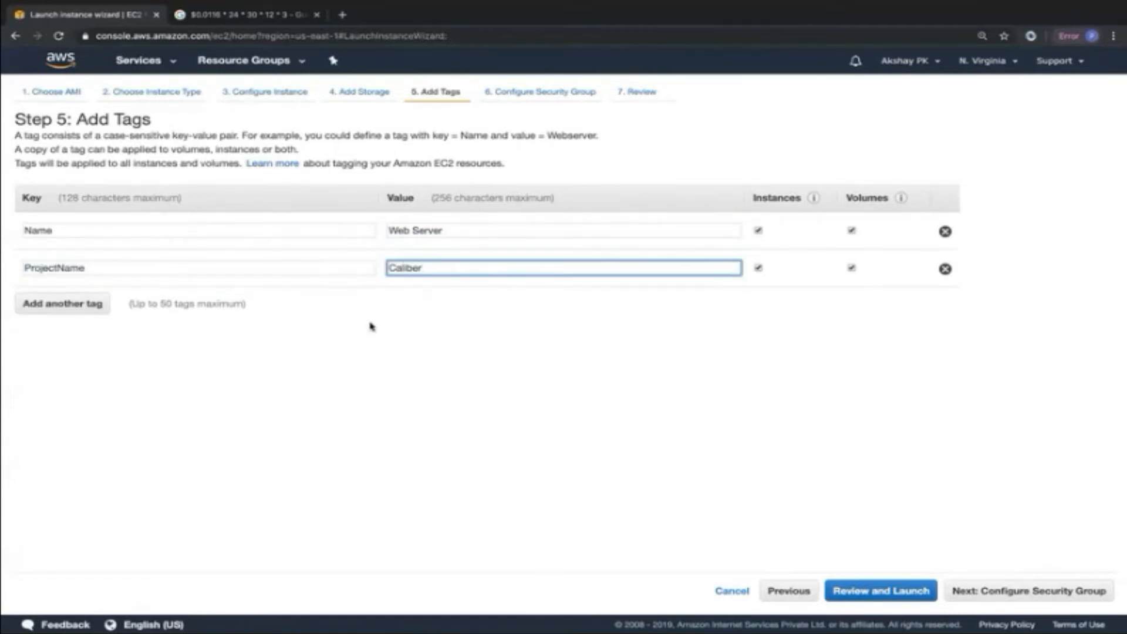
pyautogui.click(59, 268)
pyautogui.click(420, 351)
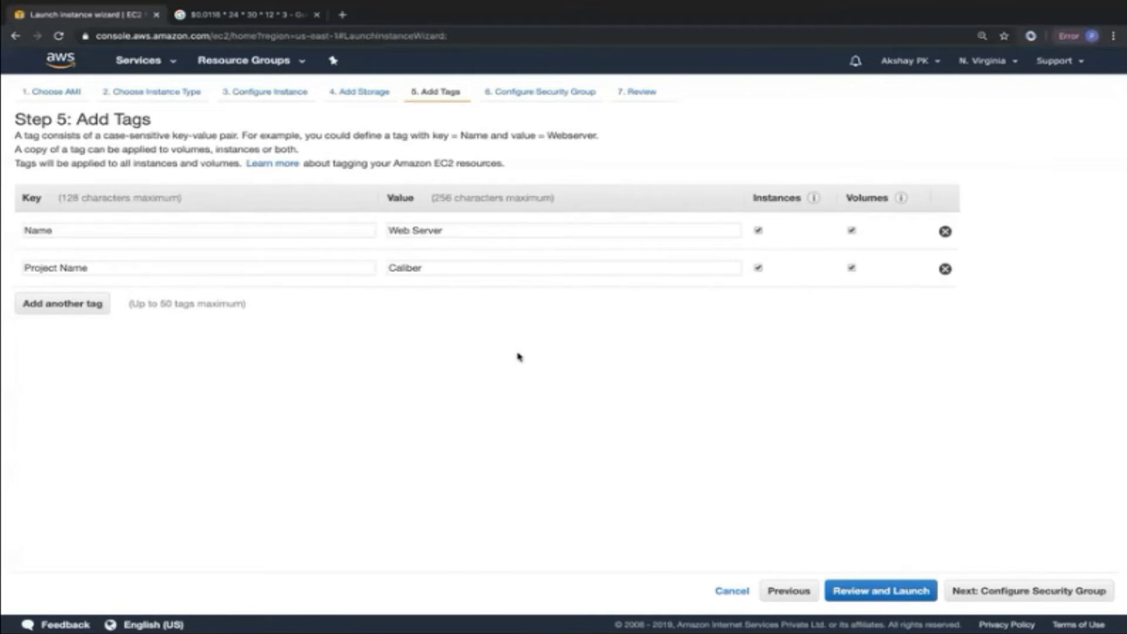
# Proceed to the security group configuration and set both the new group's name and description to Web Server SG.
pyautogui.click(1030, 592)
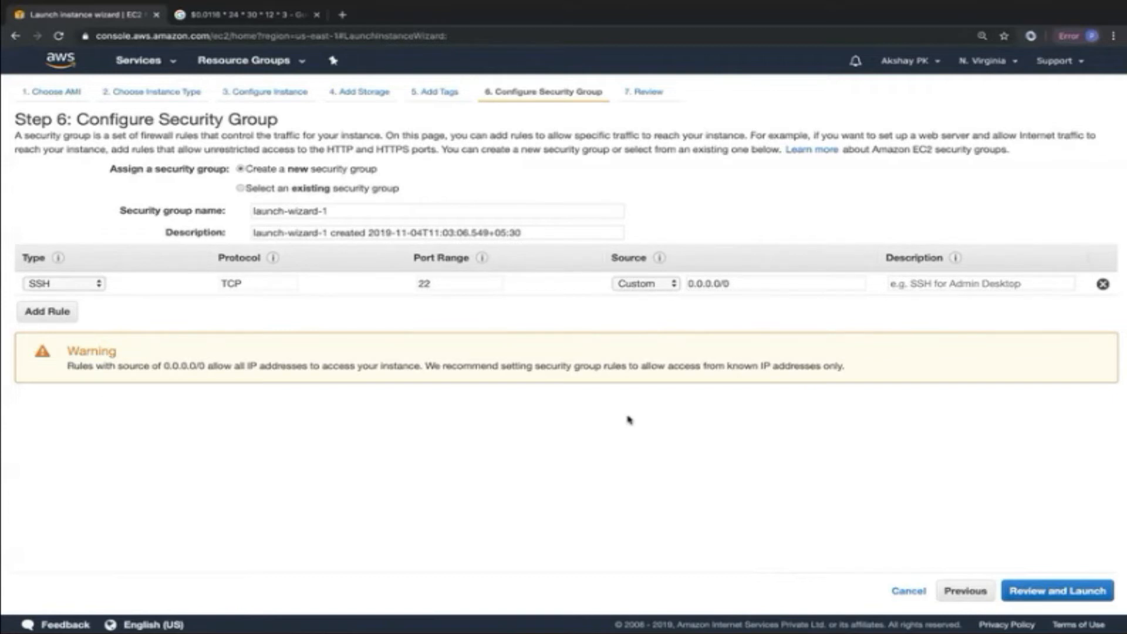
pyautogui.tripleClick(328, 212)
pyautogui.write('Web')
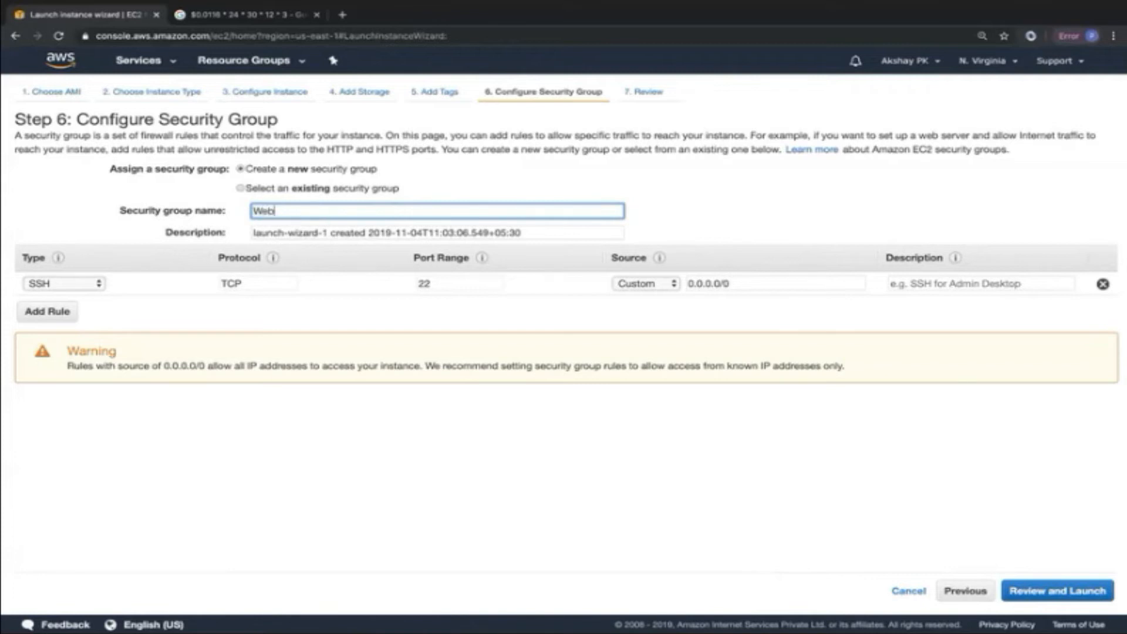
pyautogui.write(' Server SG')
pyautogui.hotkey('ctrl', 'a')
pyautogui.hotkey('ctrl', 'c')
pyautogui.tripleClick(334, 233)
pyautogui.hotkey('ctrl', 'v')
pyautogui.click(337, 298)
# Add a second security group rule and review its available types, leaving it as a Custom TCP Rule.
pyautogui.click(50, 312)
pyautogui.click(85, 308)
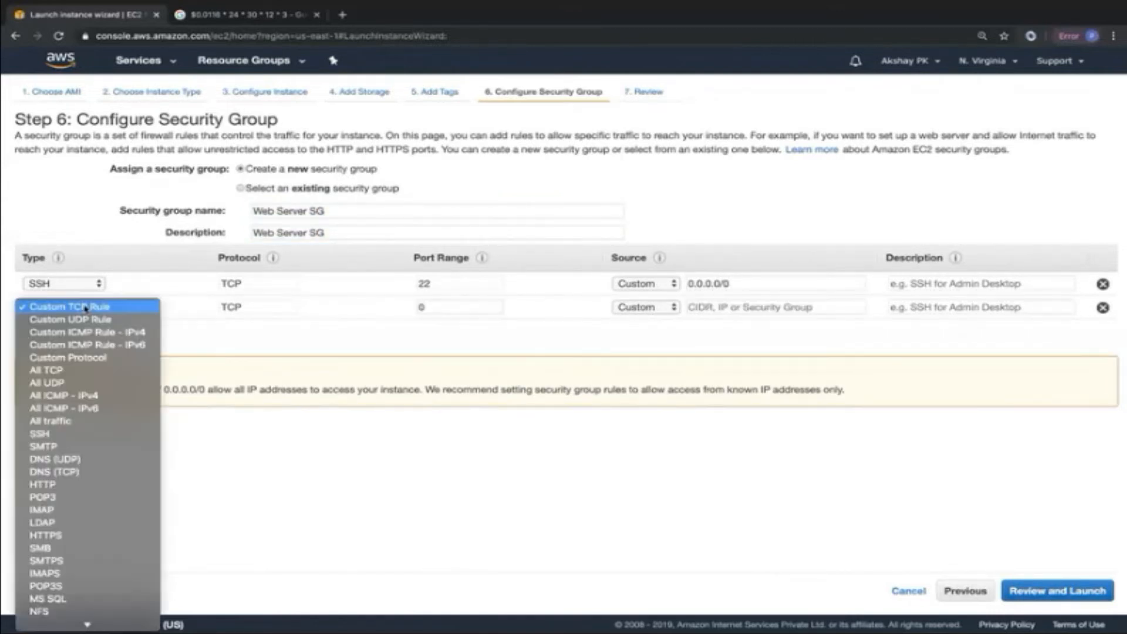
pyautogui.scroll(-3, 87, 503)
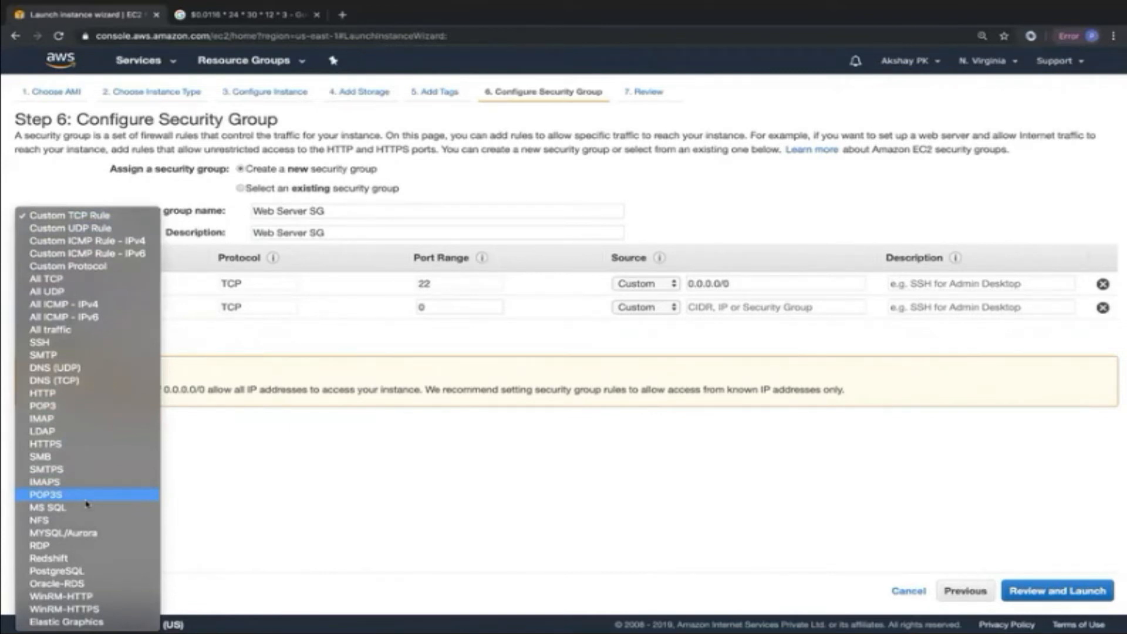
pyautogui.click(281, 362)
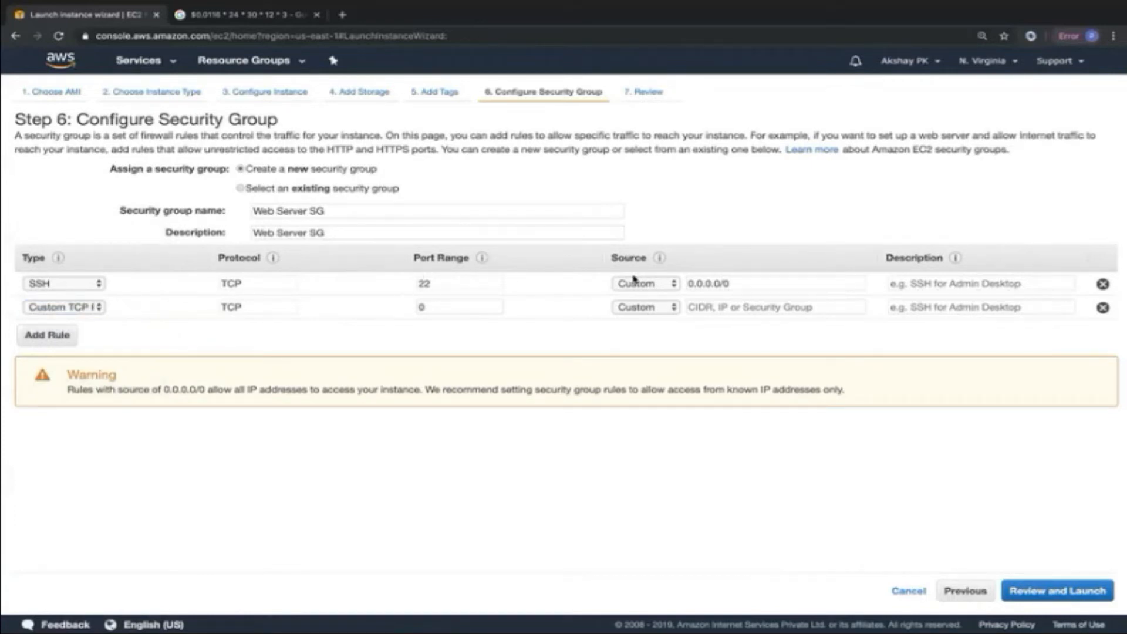
# Restrict the SSH rule's source to My IP.
pyautogui.moveTo(738, 284); pyautogui.dragTo(685, 283)
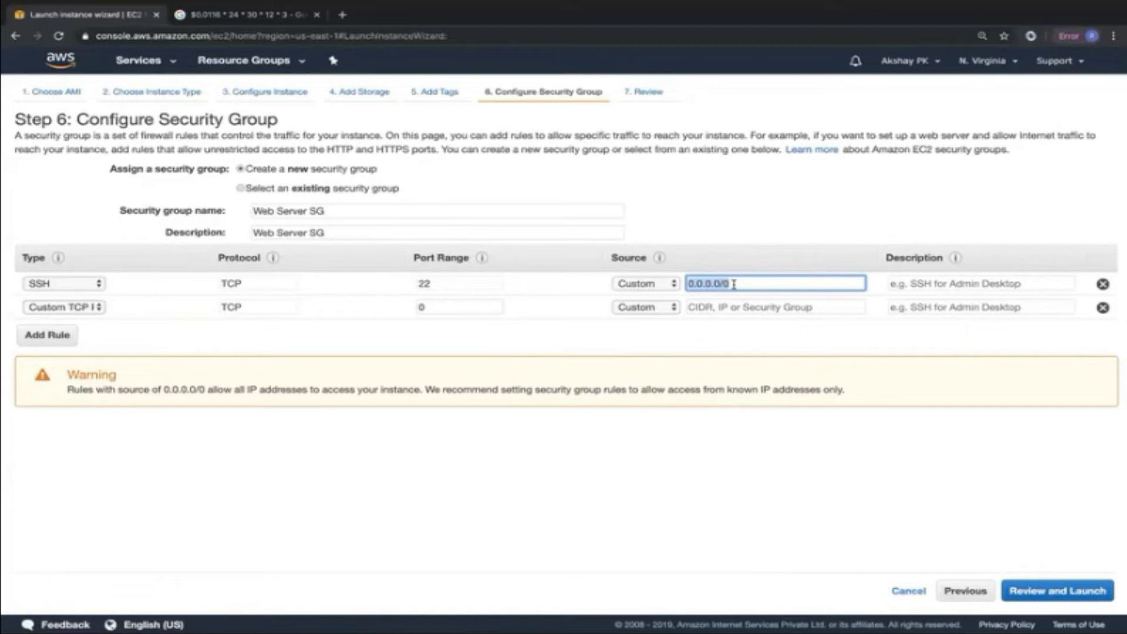
pyautogui.click(661, 289)
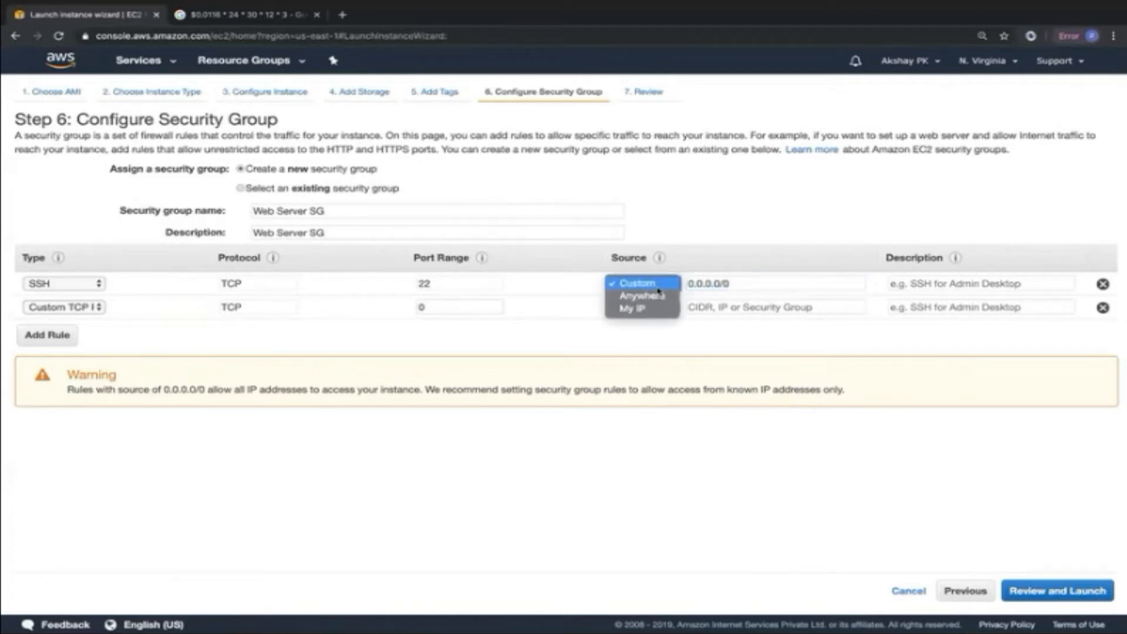
pyautogui.click(628, 310)
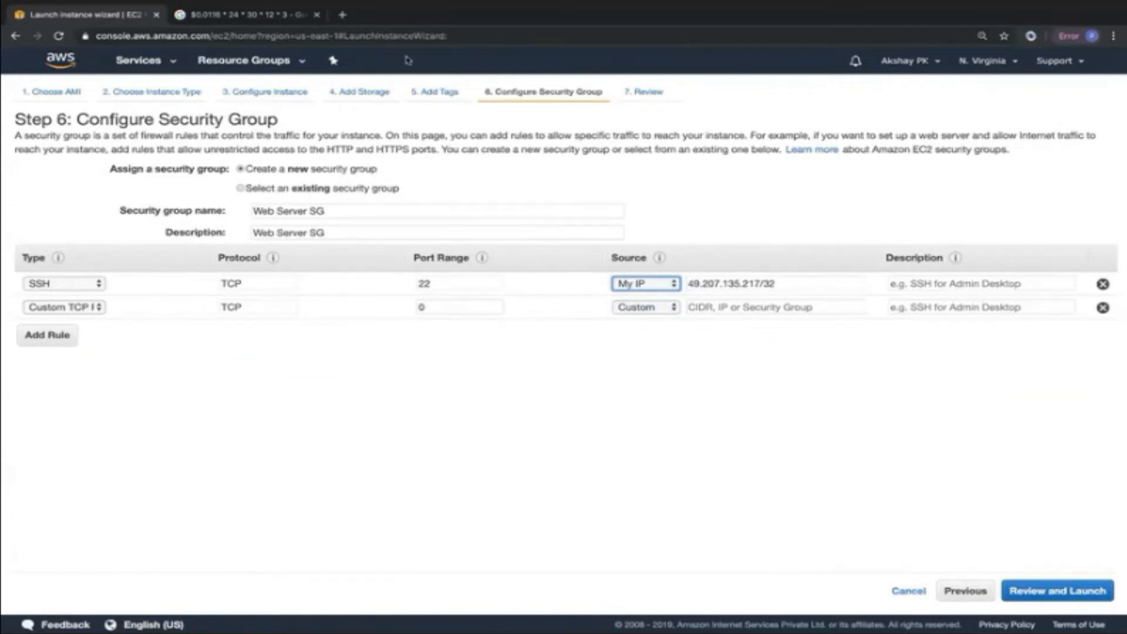
# Search Google for myip in the other browser tab, highlight the public IP address, and return to the launch wizard.
pyautogui.click(259, 16)
pyautogui.tripleClick(235, 72)
pyautogui.write('myip')
pyautogui.press('Return')
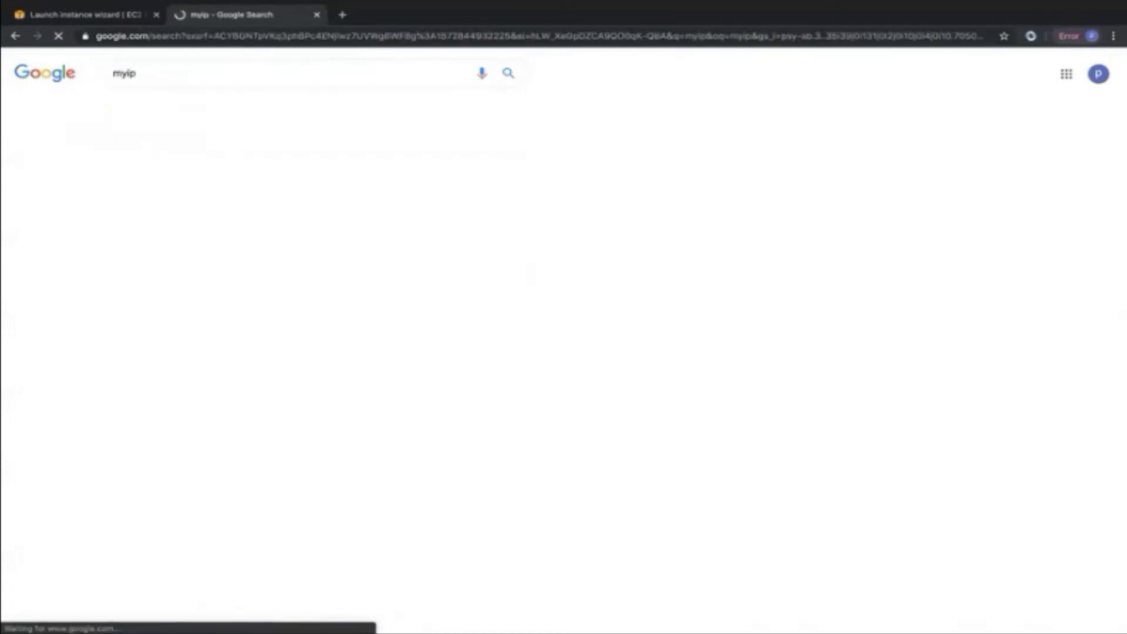
pyautogui.moveTo(226, 171); pyautogui.dragTo(207, 173)
pyautogui.moveTo(128, 174); pyautogui.dragTo(99, 172)
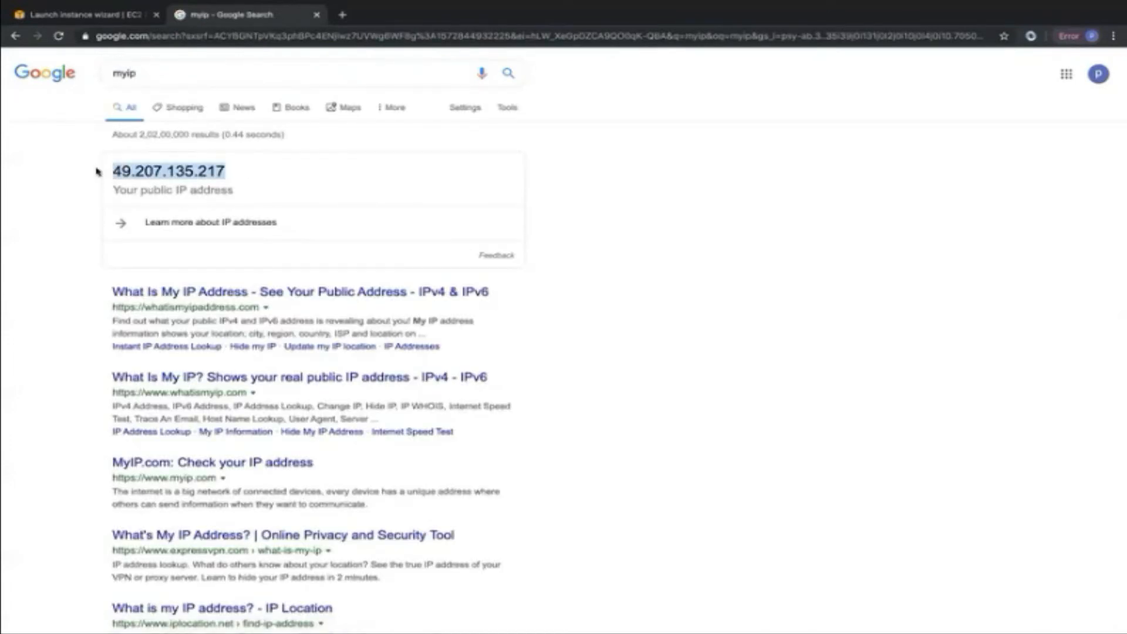
pyautogui.click(88, 14)
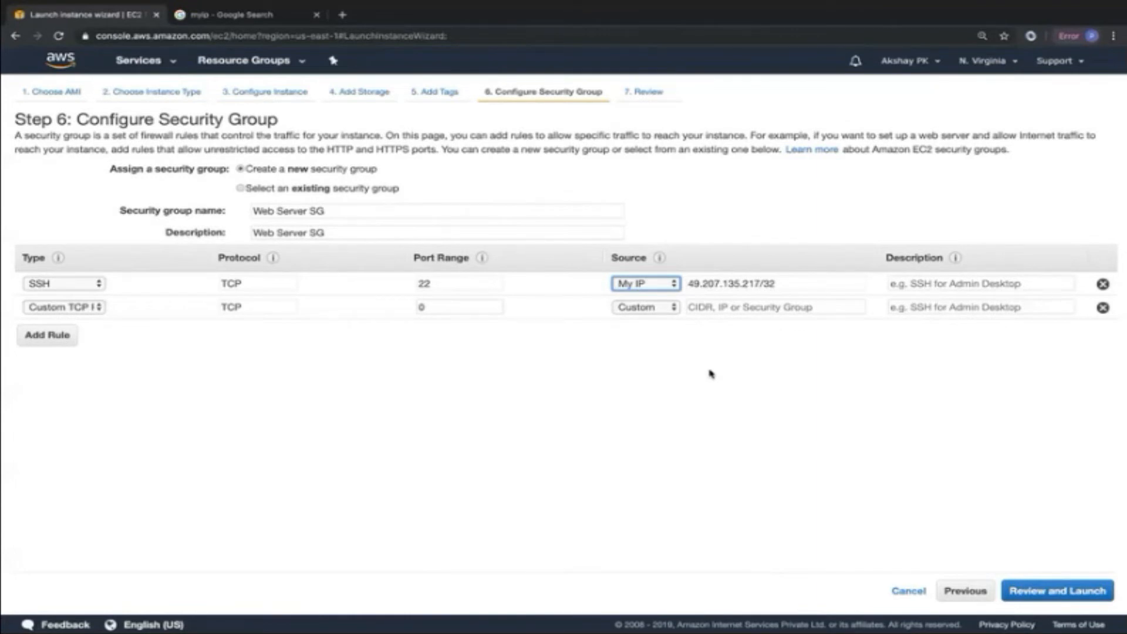
# Set the second security group rule's type to HTTP and proceed to the instance launch review.
pyautogui.click(39, 310)
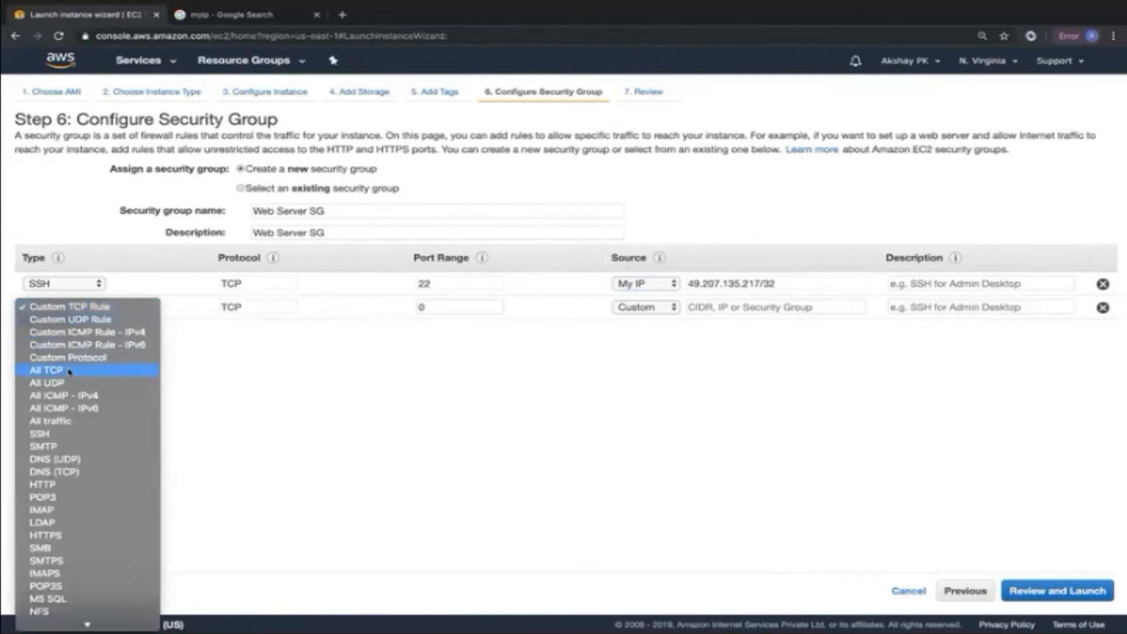
pyautogui.click(75, 491)
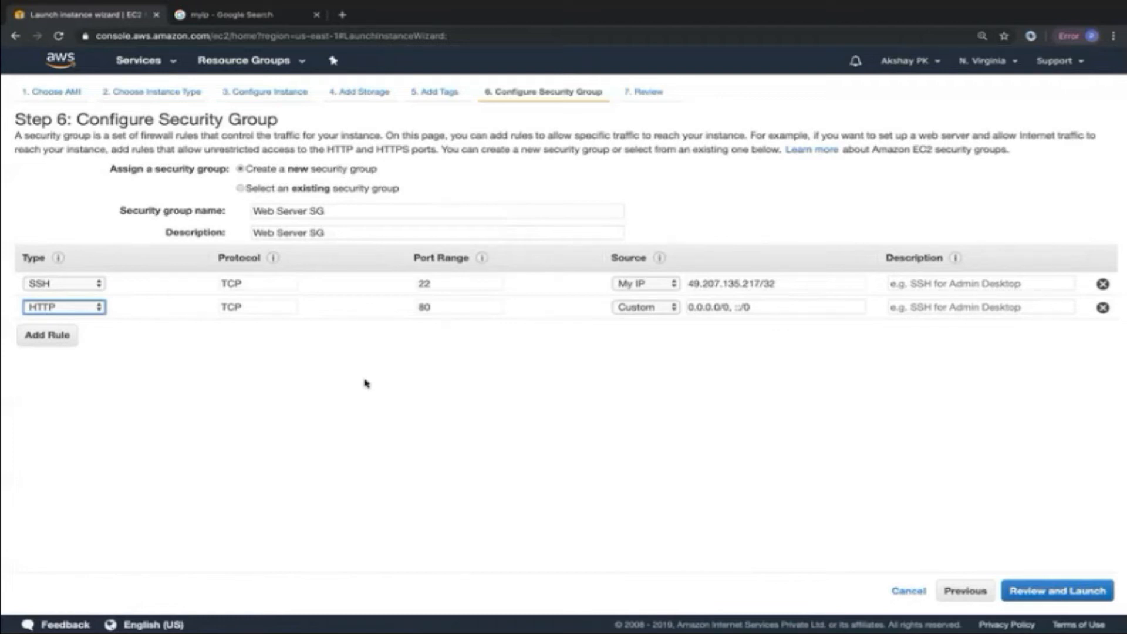
pyautogui.click(1048, 593)
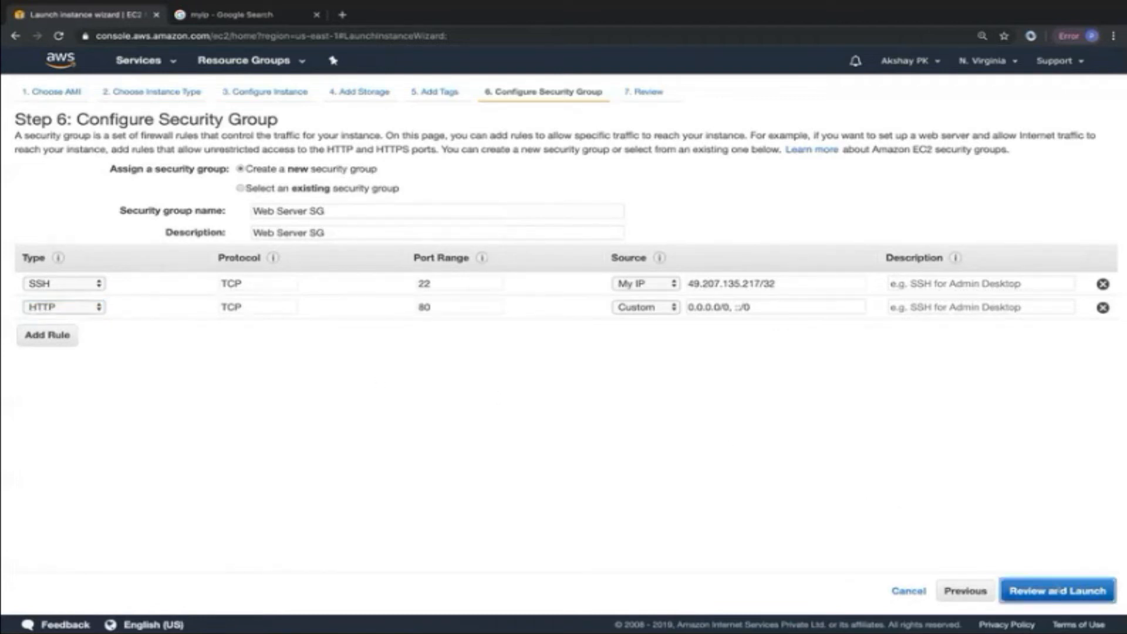
# Launch the instance with a new key pair named webserver-nv, downloading its private key file first.
pyautogui.click(1092, 593)
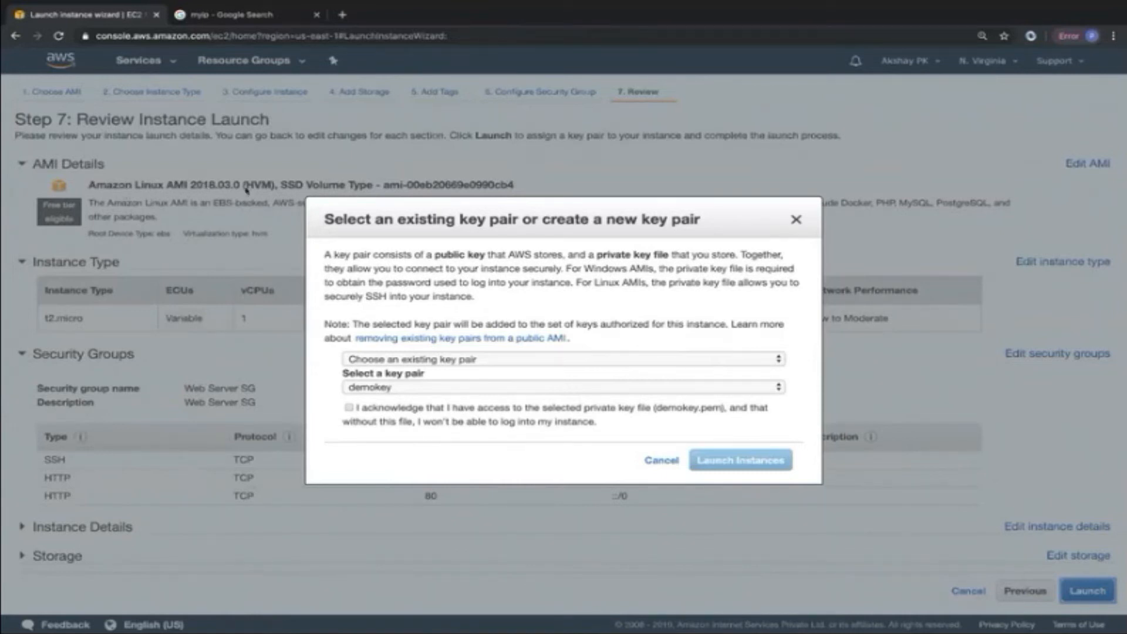
pyautogui.click(441, 359)
pyautogui.click(429, 373)
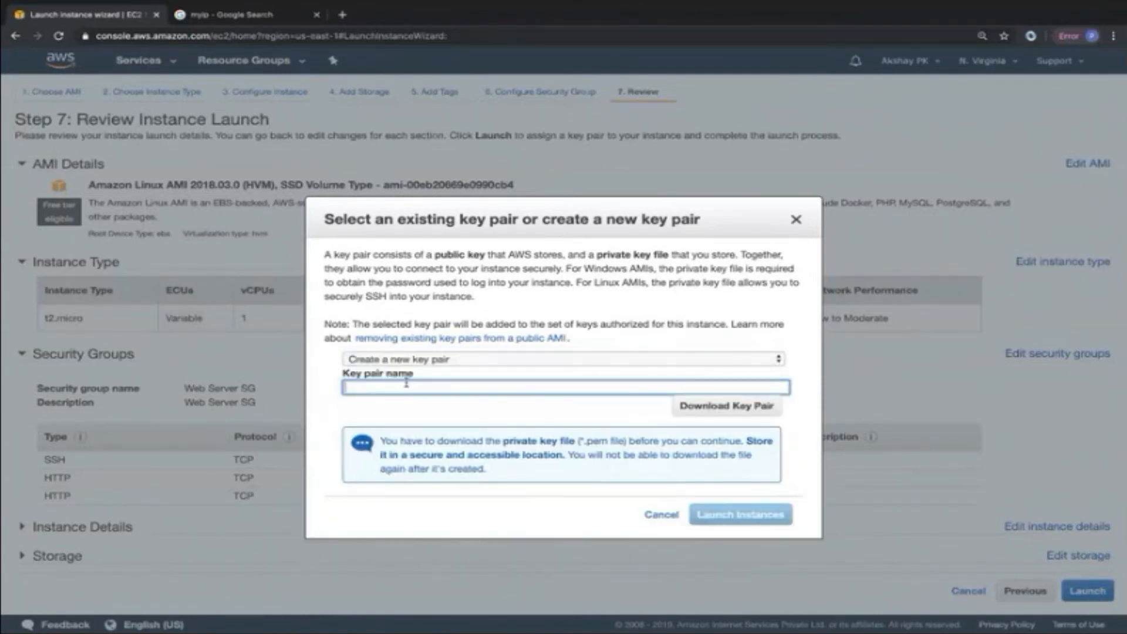
pyautogui.write('webserver-nv')
pyautogui.click(712, 409)
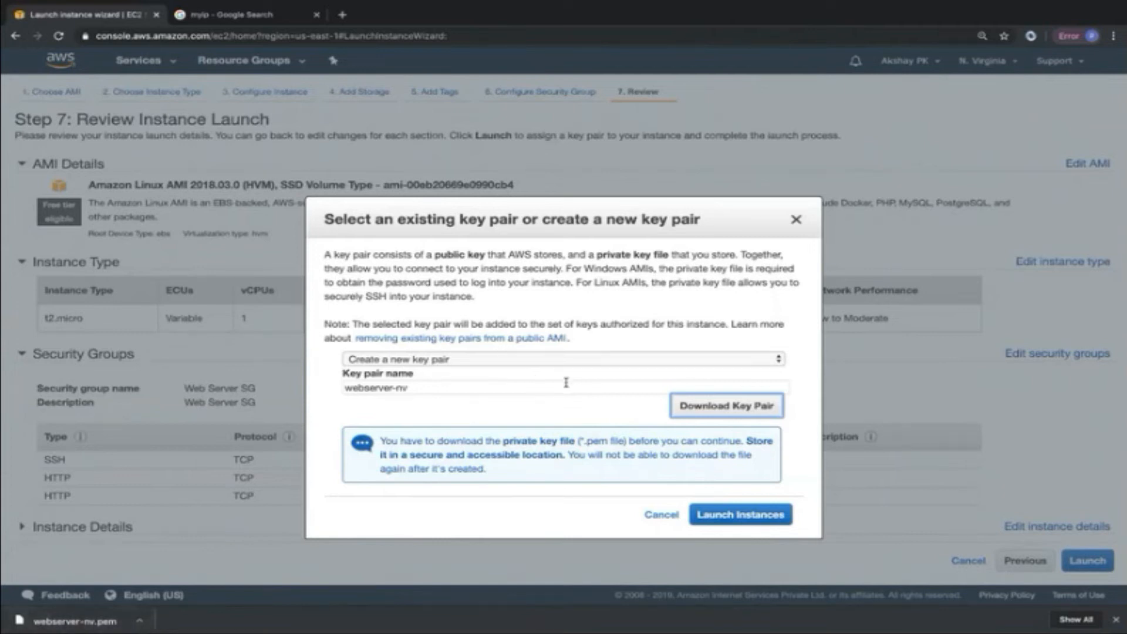
pyautogui.click(709, 515)
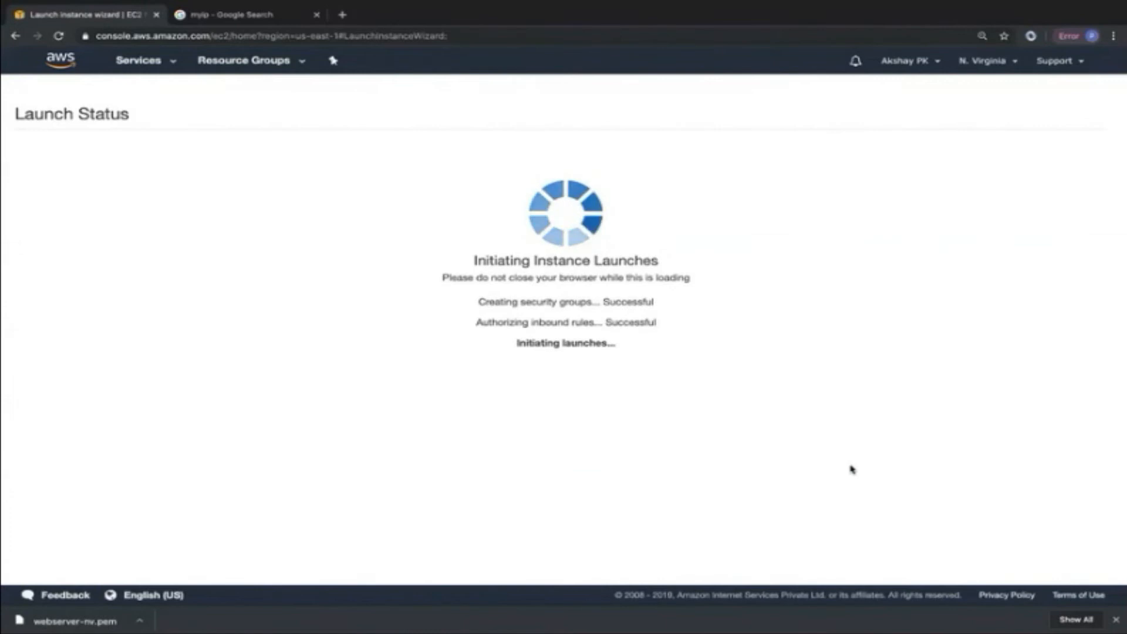
# Go to the instances list and filter it by Web Server.
pyautogui.click(1044, 534)
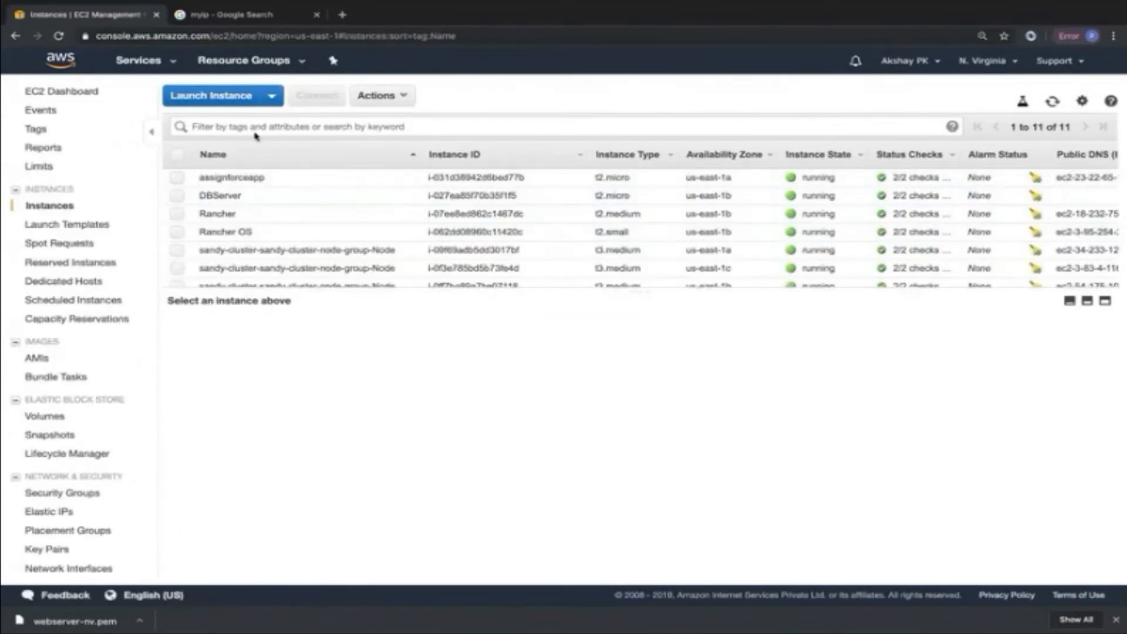
pyautogui.click(254, 126)
pyautogui.write('Web')
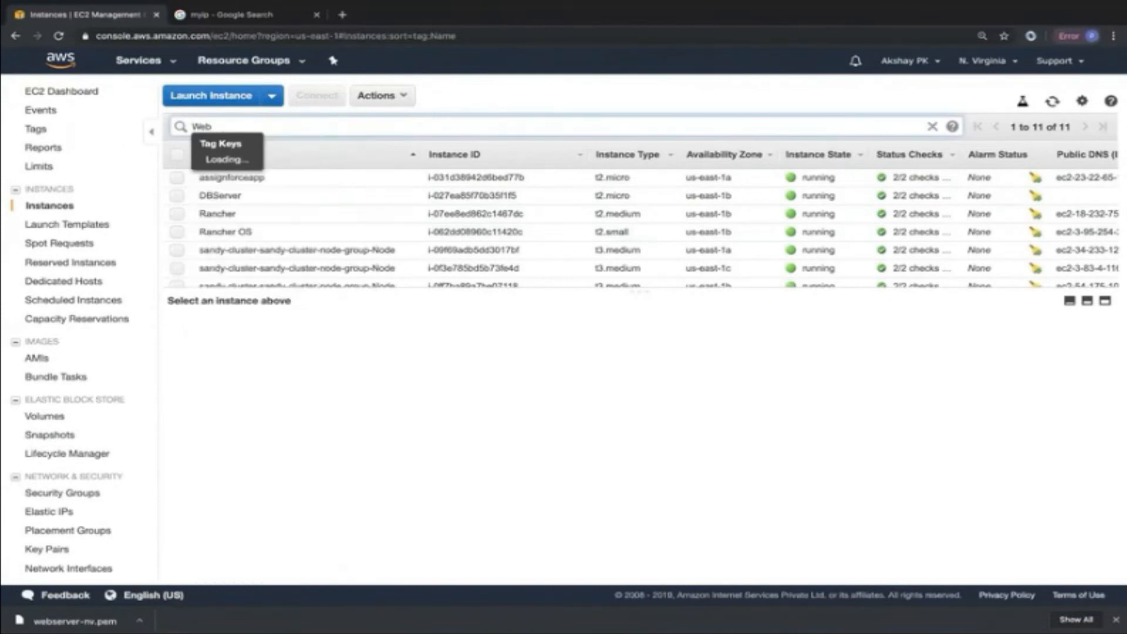
pyautogui.write(' Server')
pyautogui.press('Return')
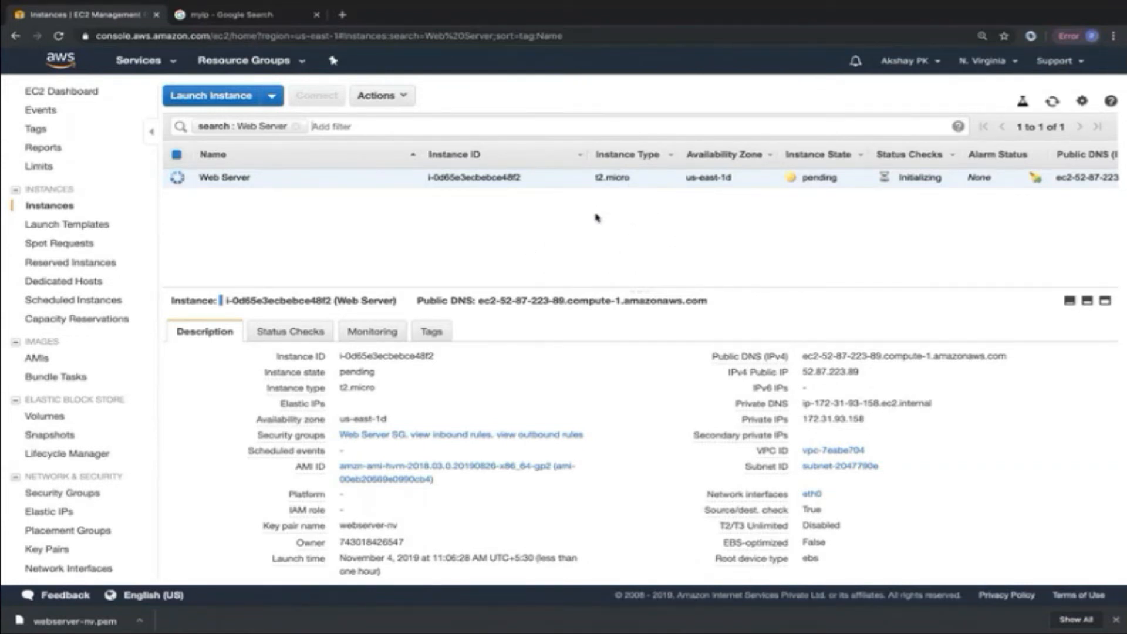
# Review the Web Server instance's description and the inbound rules of its security group, highlighting the port 22 source.
pyautogui.moveTo(780, 450)
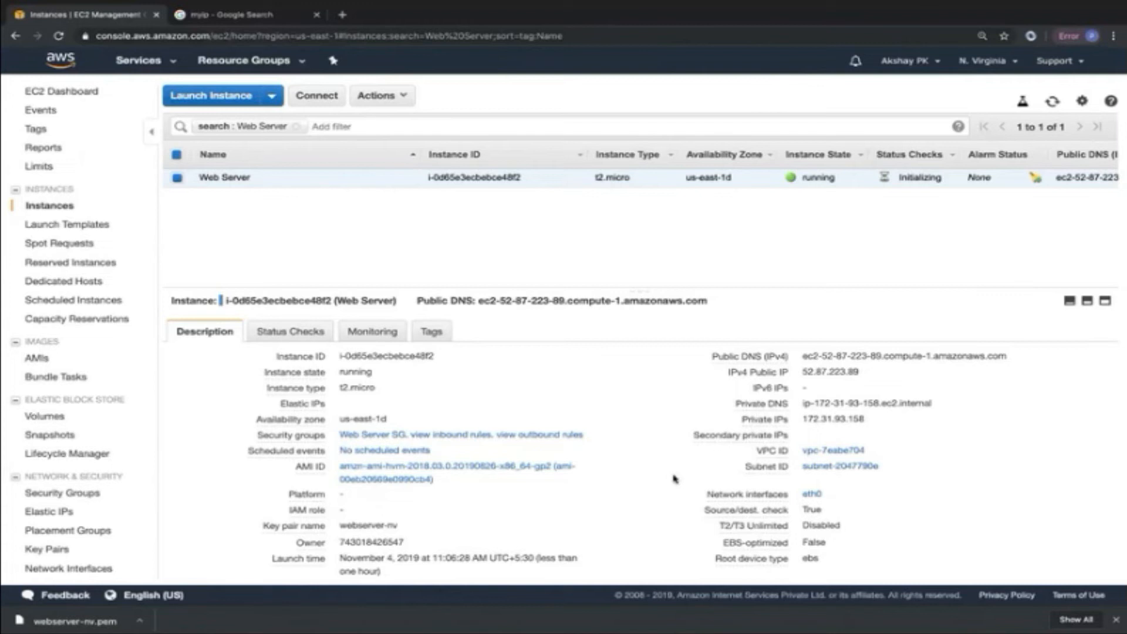
pyautogui.moveTo(706, 497)
pyautogui.moveTo(753, 429)
pyautogui.click(457, 435)
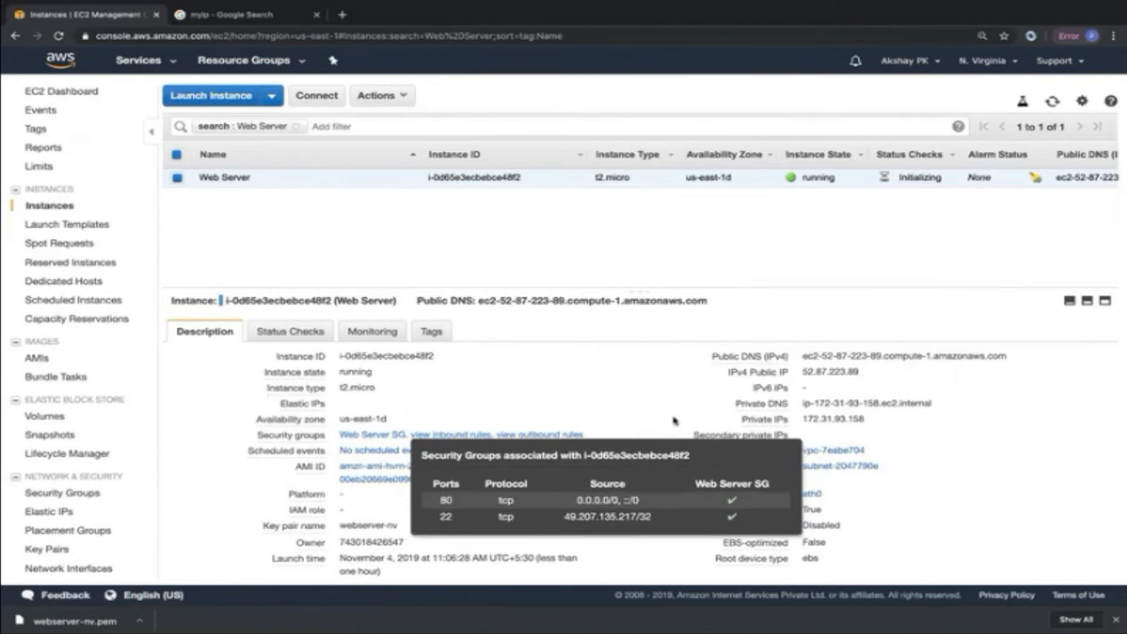
pyautogui.click(950, 514)
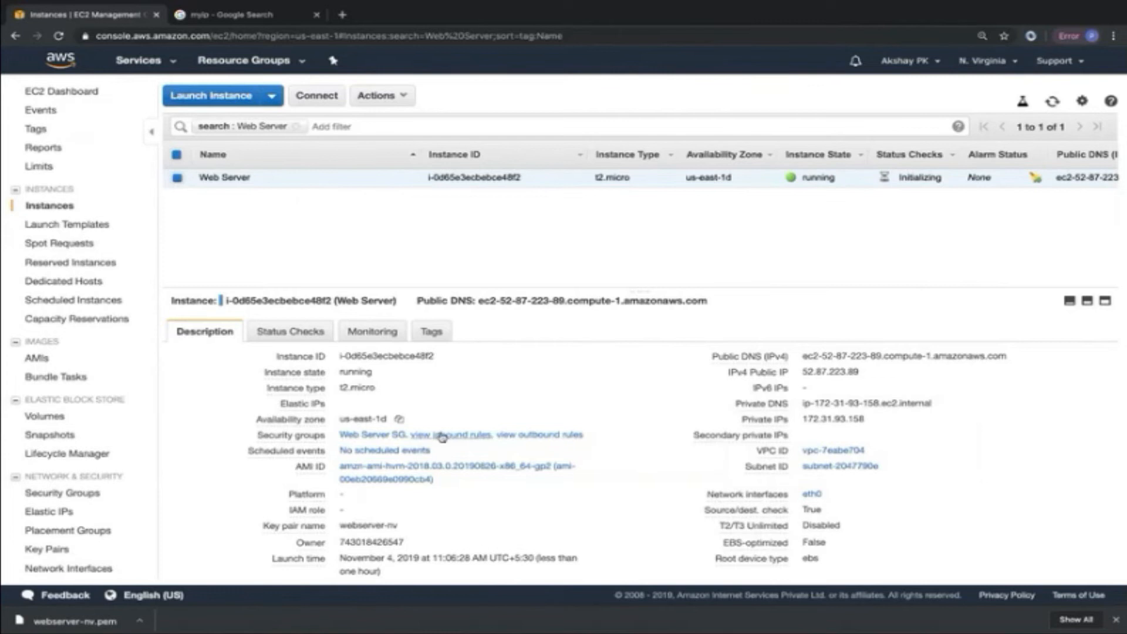
pyautogui.click(441, 434)
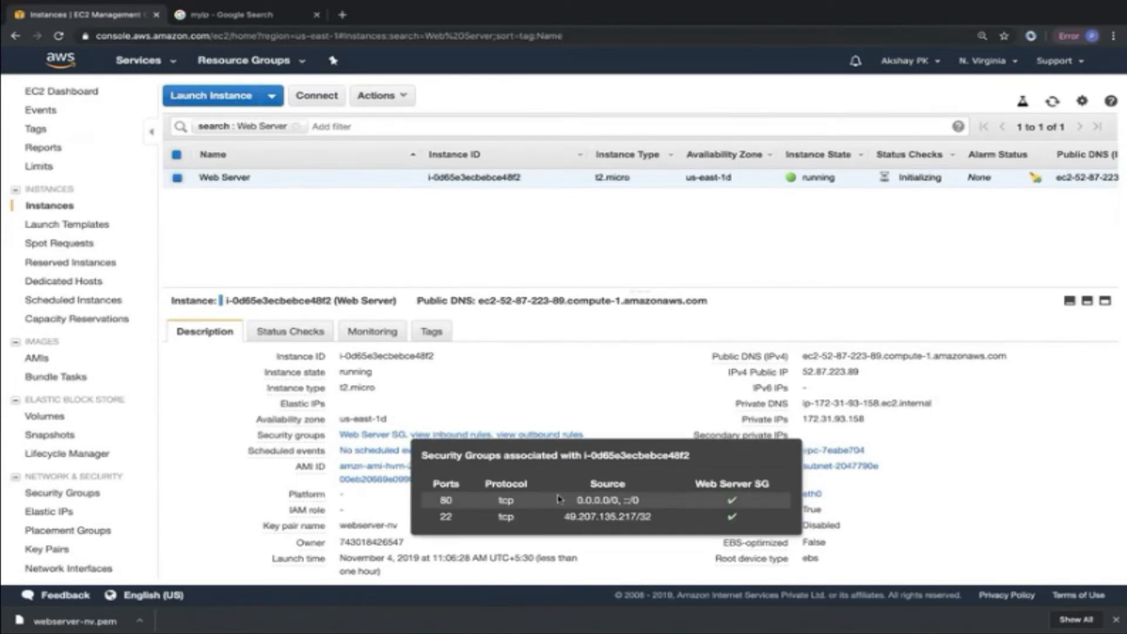
pyautogui.moveTo(564, 518); pyautogui.dragTo(663, 520)
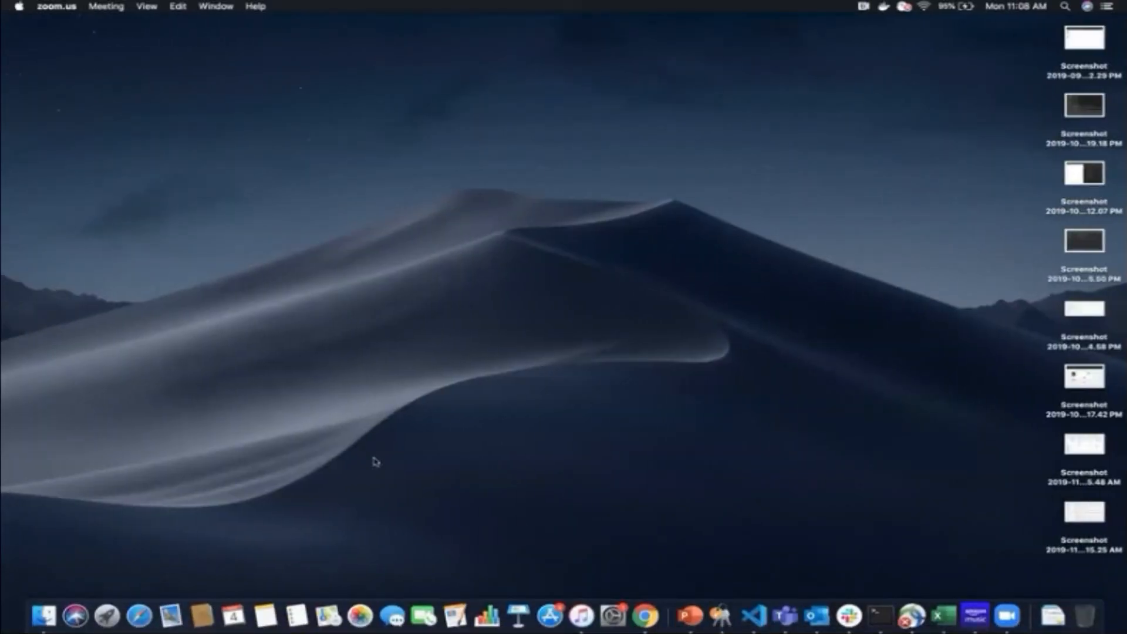
# In Finder, copy webserver-nv.pem from Downloads into the Key Pairs folder inside Macbook files under Documents.
pyautogui.click(43, 614)
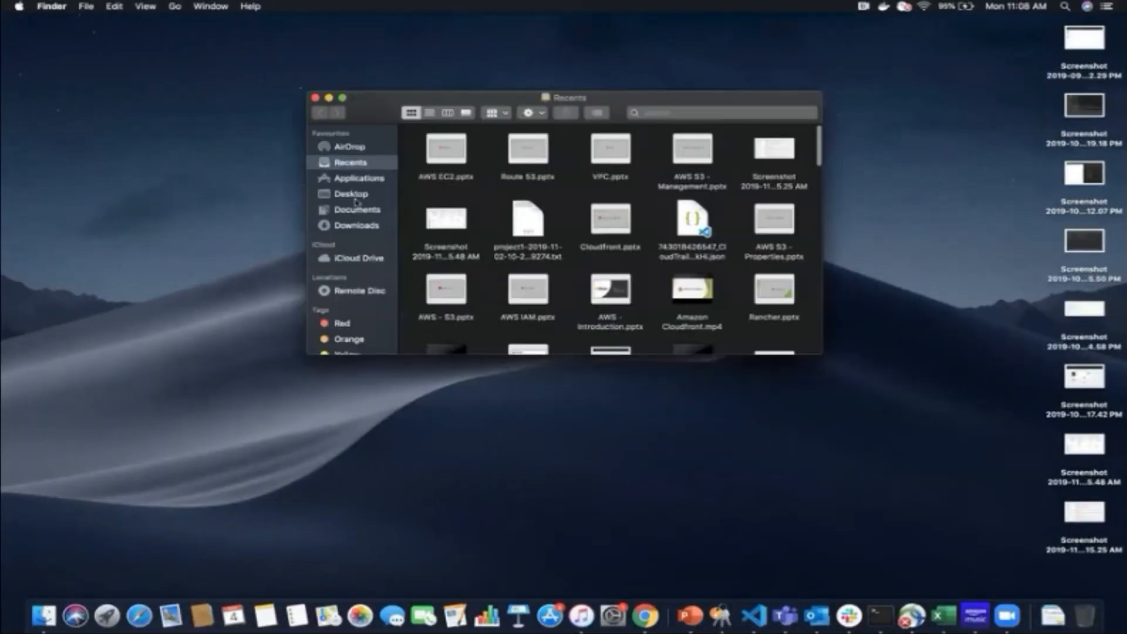
pyautogui.click(352, 225)
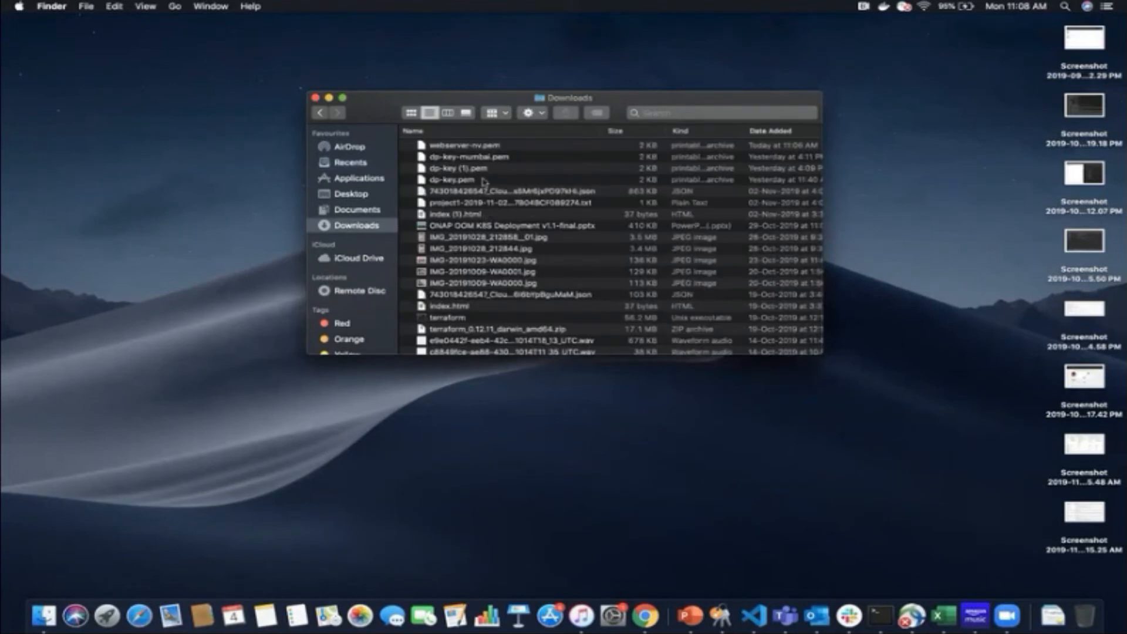
pyautogui.click(467, 148)
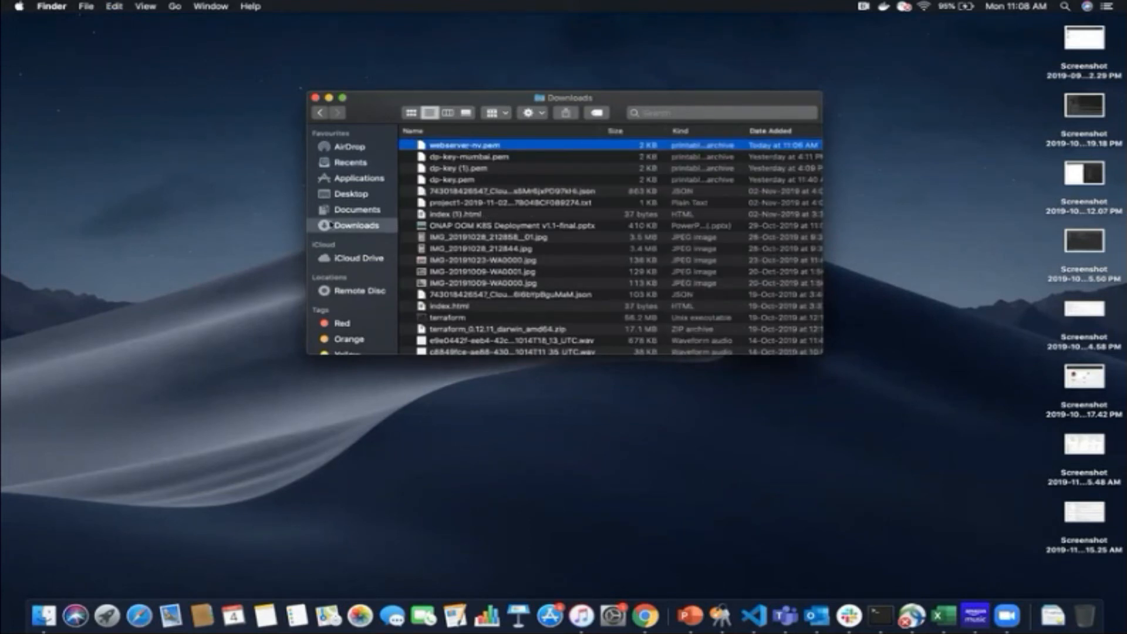
pyautogui.click(354, 210)
pyautogui.click(439, 150)
pyautogui.doubleClick(438, 151)
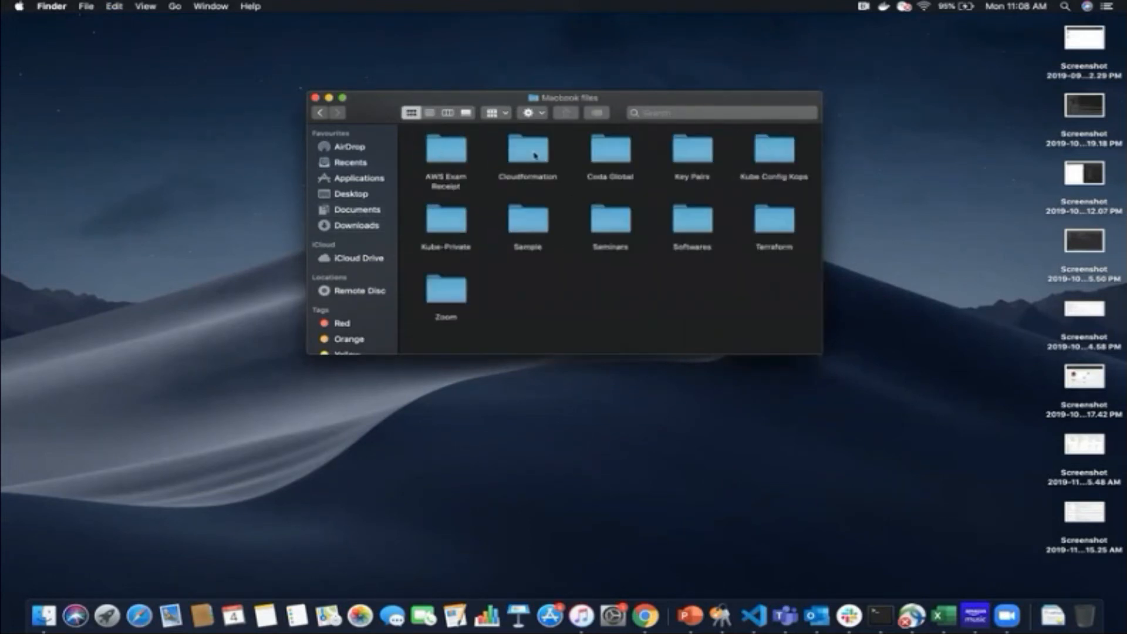
pyautogui.doubleClick(697, 146)
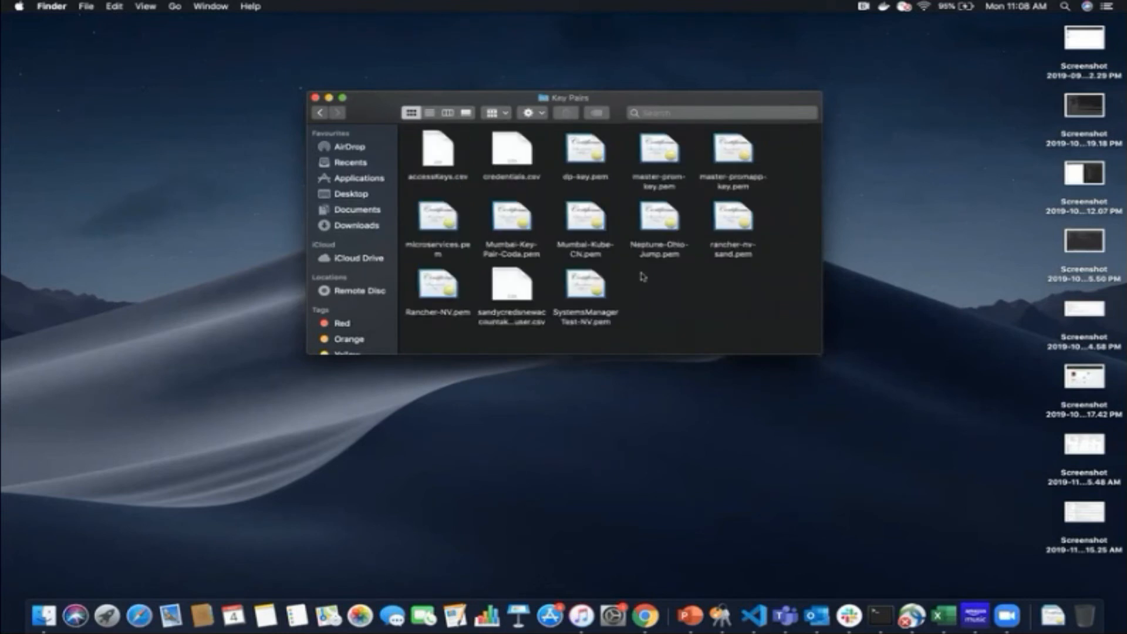
pyautogui.press('super+v')
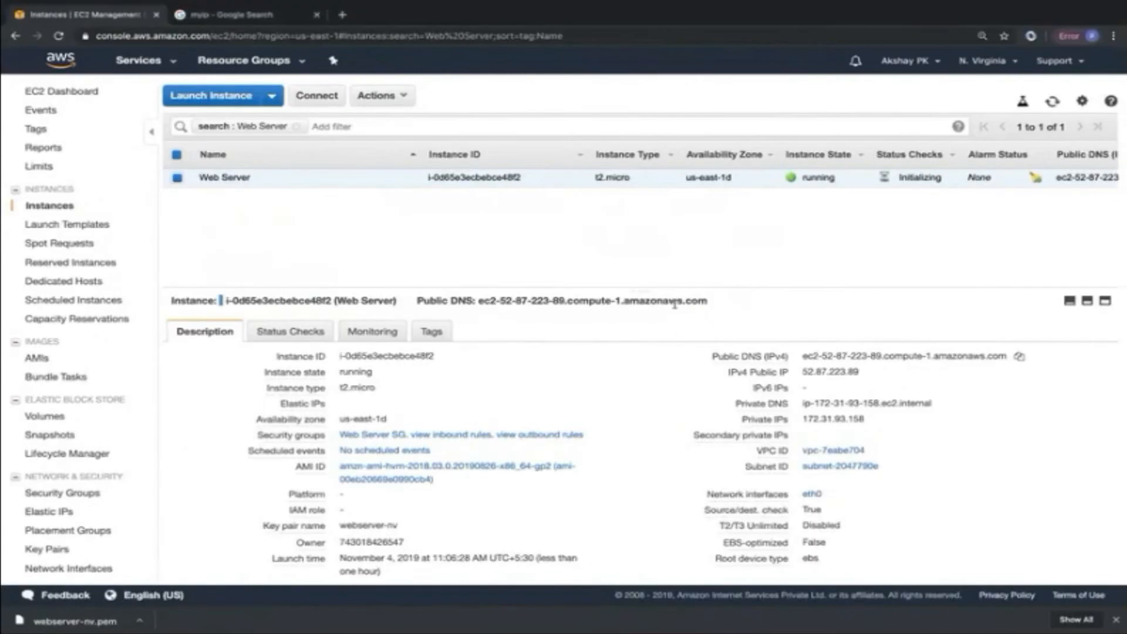
# Open Terminal, make its window full screen, and enlarge the text to a readable size.
pyautogui.press('super+space')
pyautogui.write('terminal')
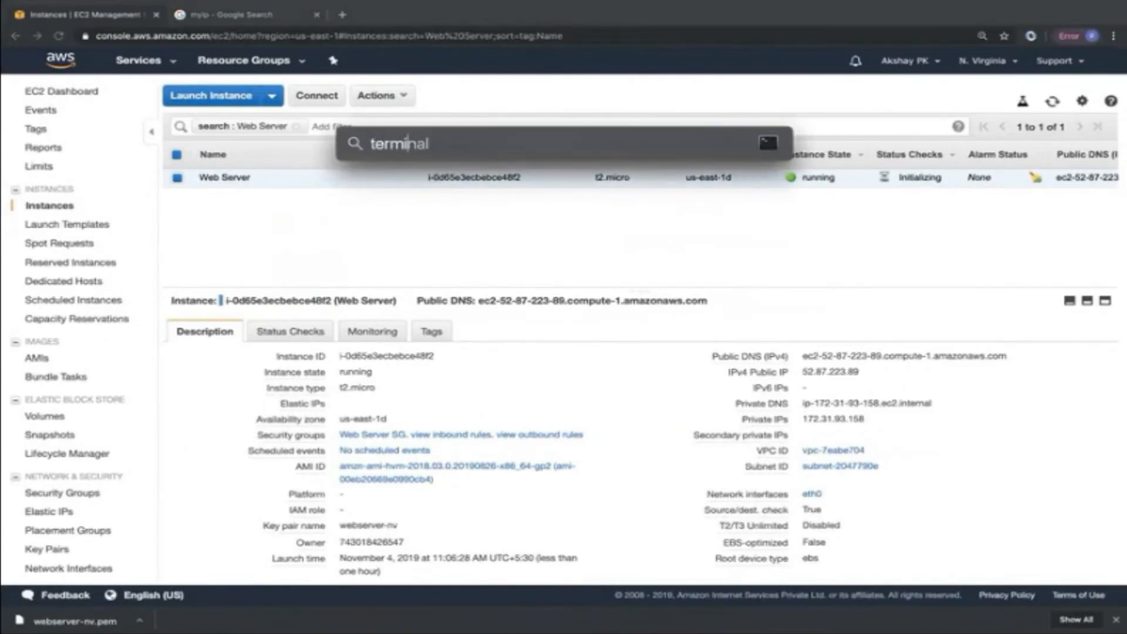
pyautogui.press('Return')
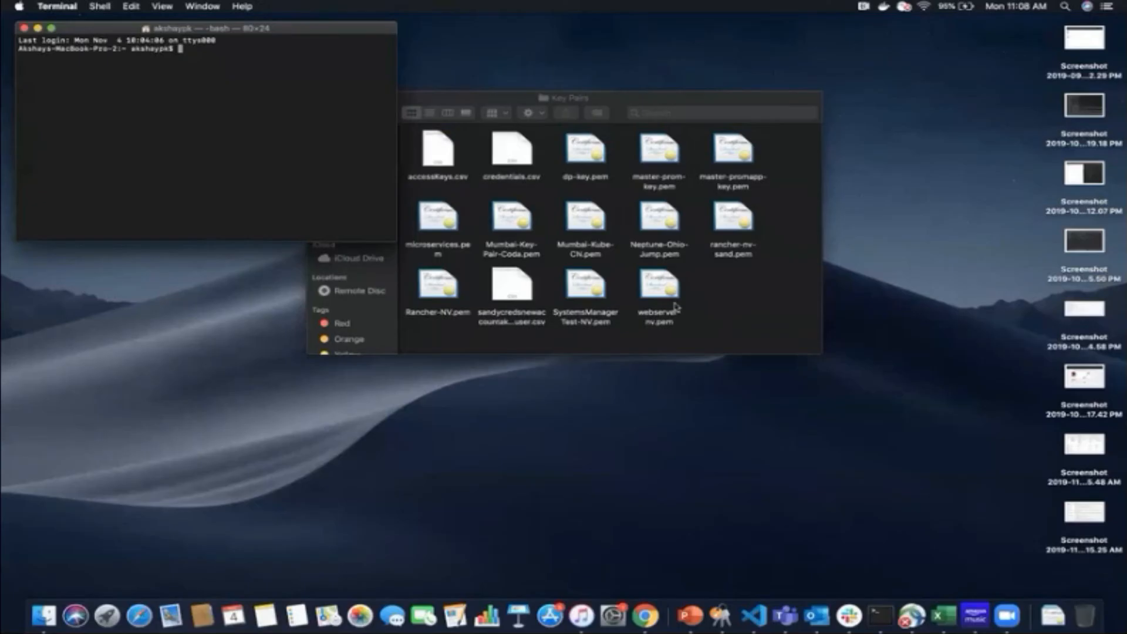
pyautogui.click(51, 30)
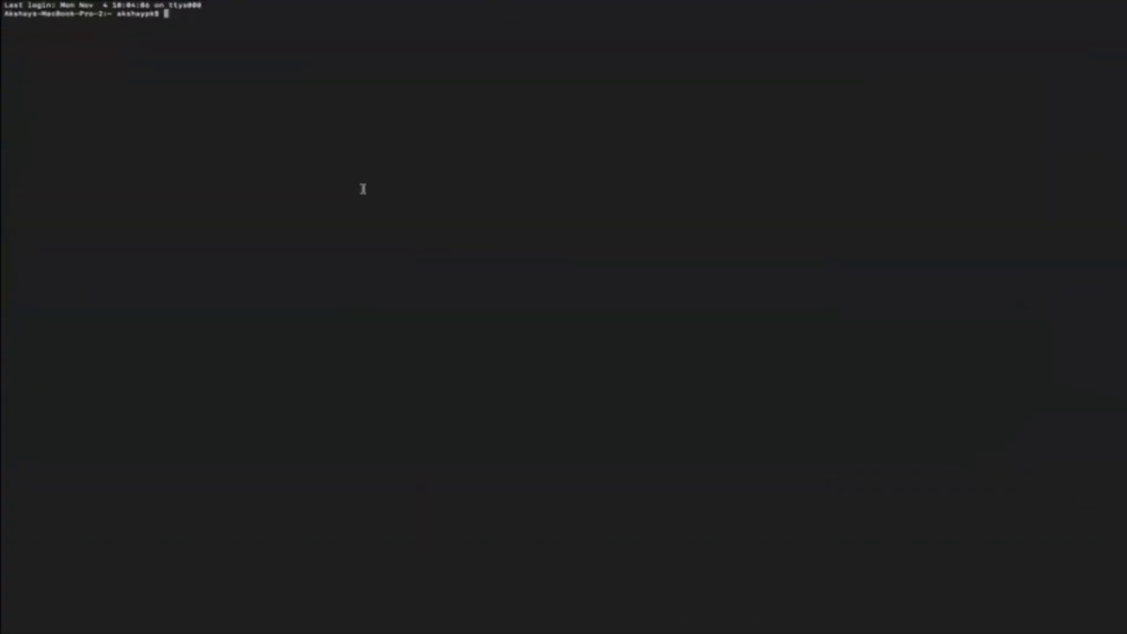
pyautogui.press('super+equal')
pyautogui.press('super+equal')
pyautogui.press('super+equal')
pyautogui.press('super+equal')
pyautogui.press('super+equal')
pyautogui.press('super+equal')
pyautogui.press('super+equal')
pyautogui.press('super+equal')
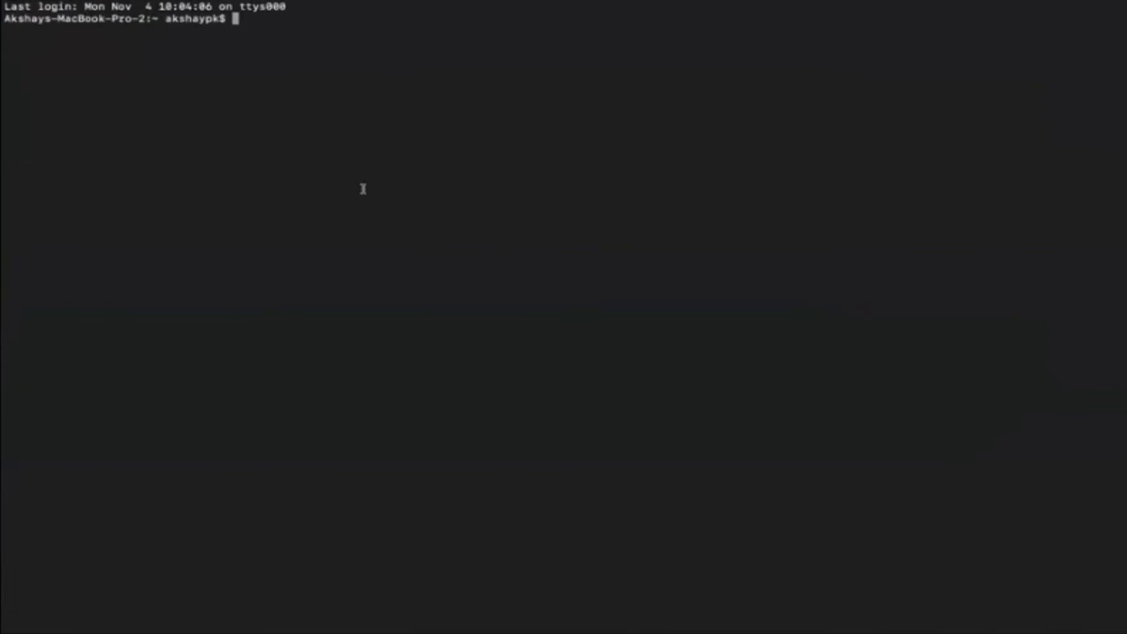
pyautogui.press('super+equal')
pyautogui.press('super+equal')
# Clear the terminal screen and add three empty prompt lines.
pyautogui.write('clear')
pyautogui.press('Return')
pyautogui.press('Return')
pyautogui.press('Return')
pyautogui.press('Return')
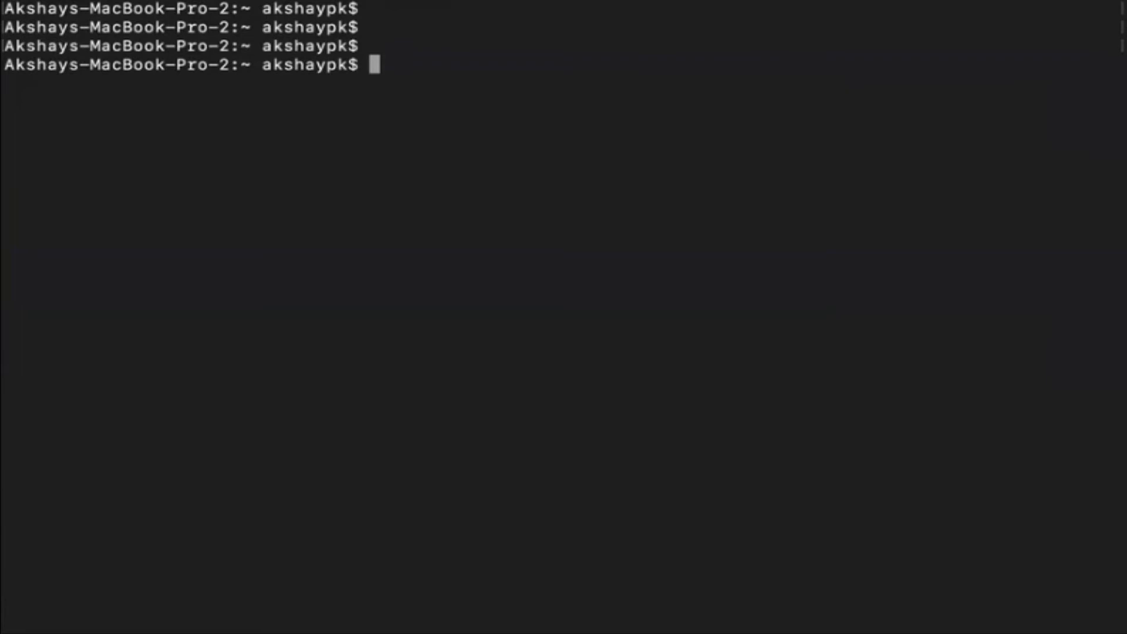
pyautogui.write('ssh e')
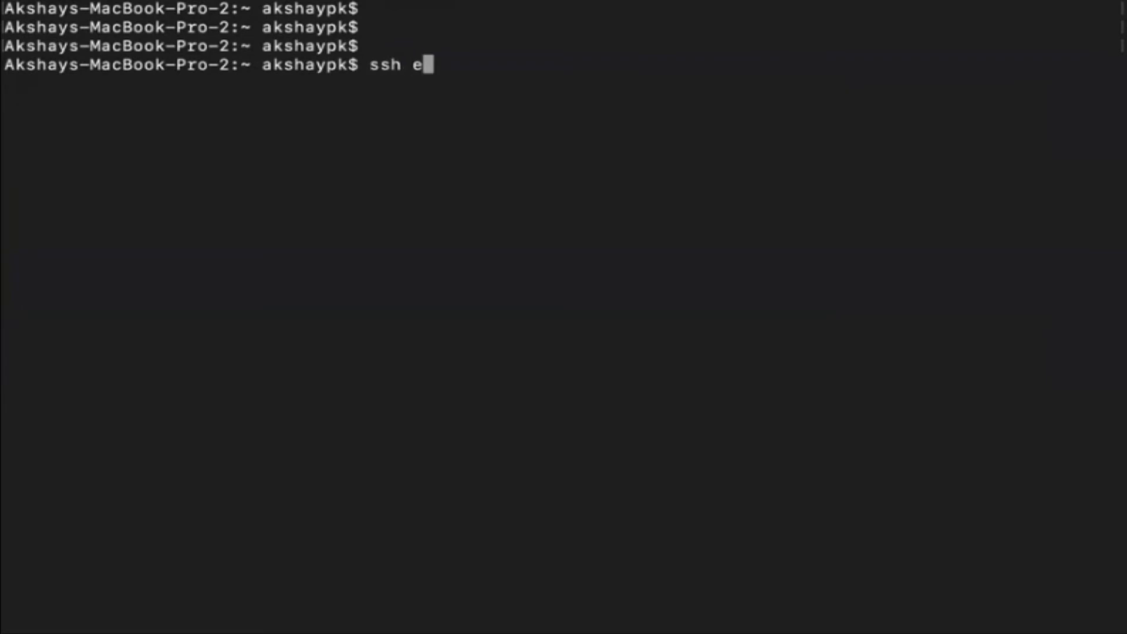
pyautogui.write('c2-user@')
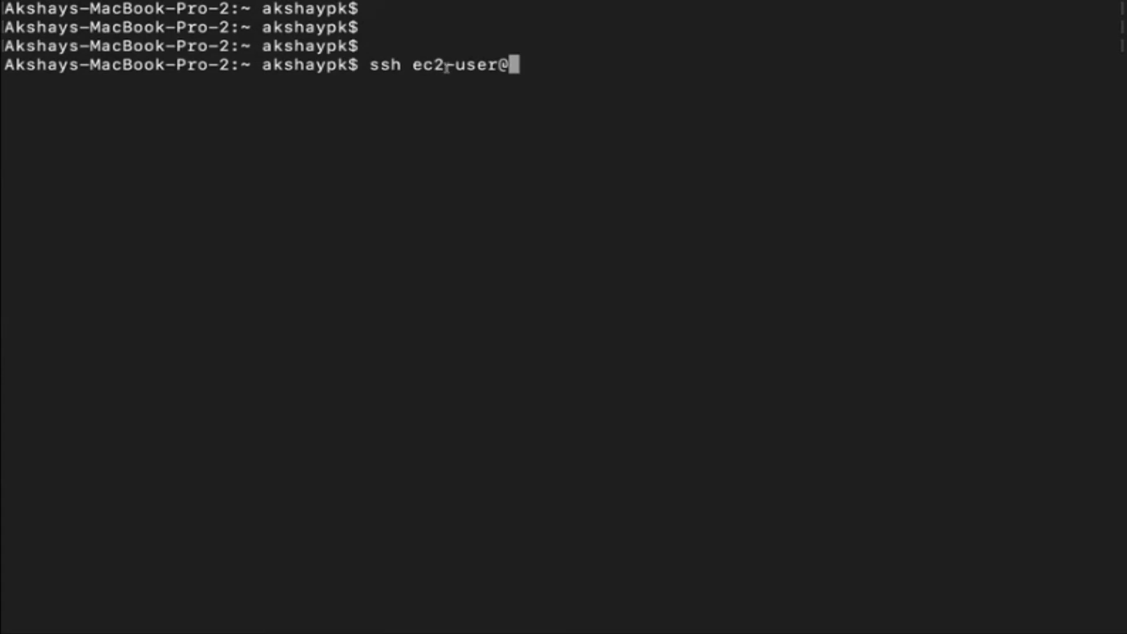
pyautogui.hotkey('ctrl', 'Left')
pyautogui.hotkey('ctrl', 'Right')
pyautogui.hotkey('ctrl', 'Right')
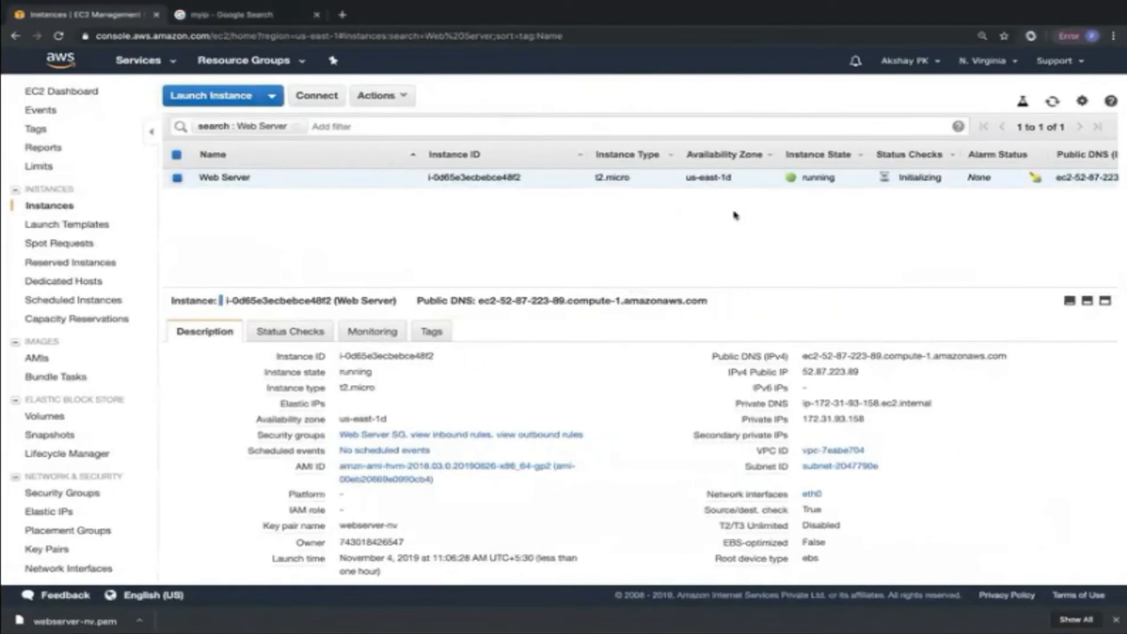
pyautogui.click(872, 372)
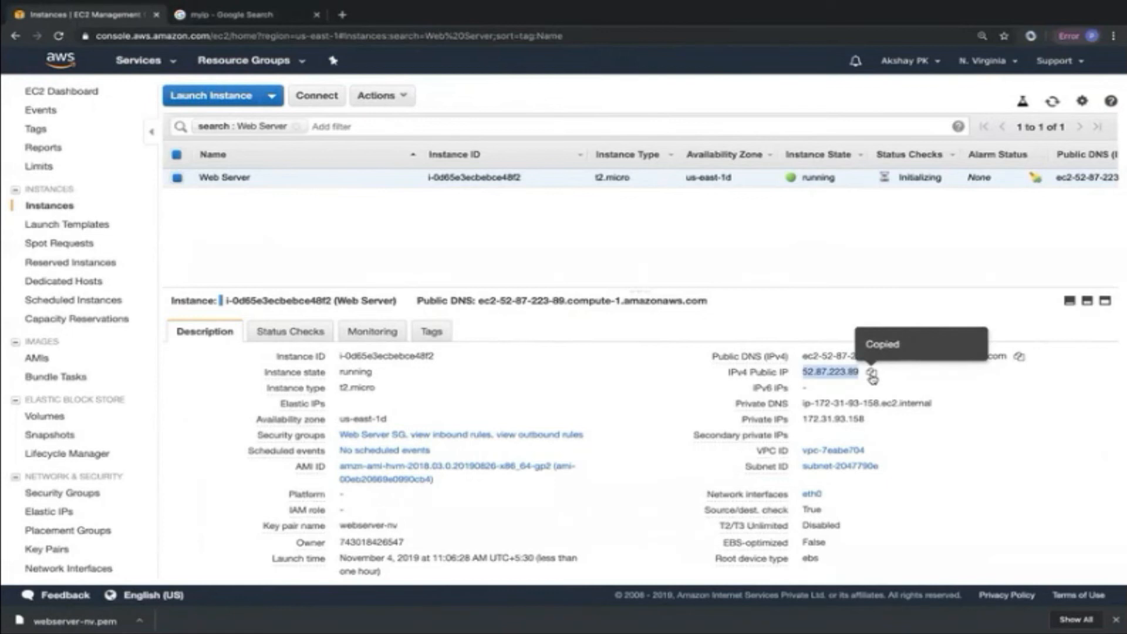
pyautogui.hotkey('ctrl', 'Left')
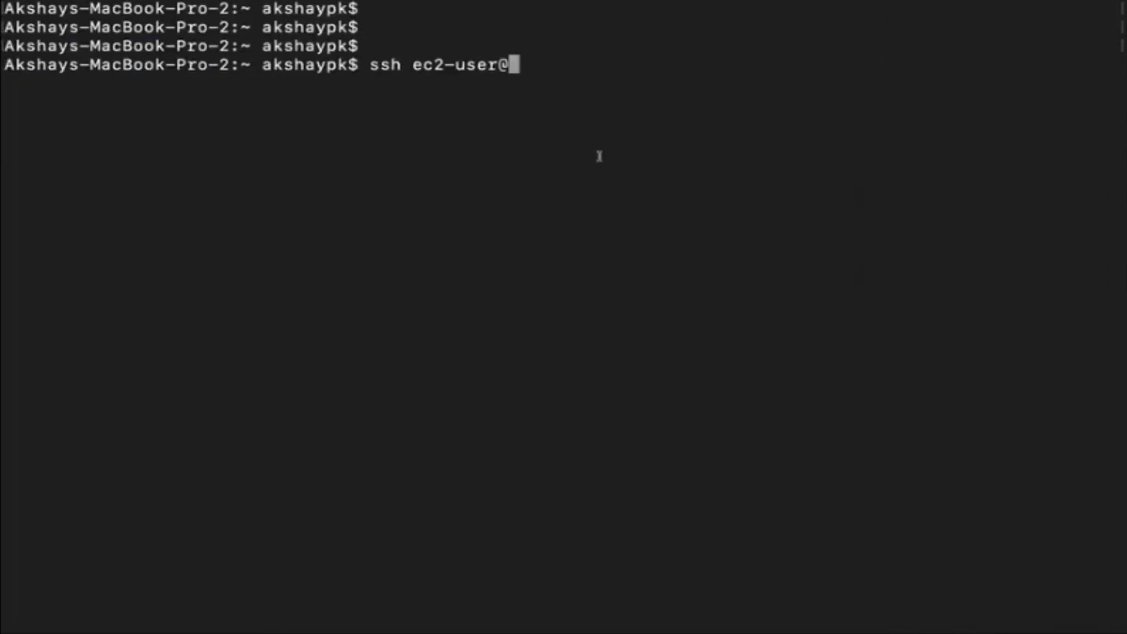
pyautogui.press('super+v')
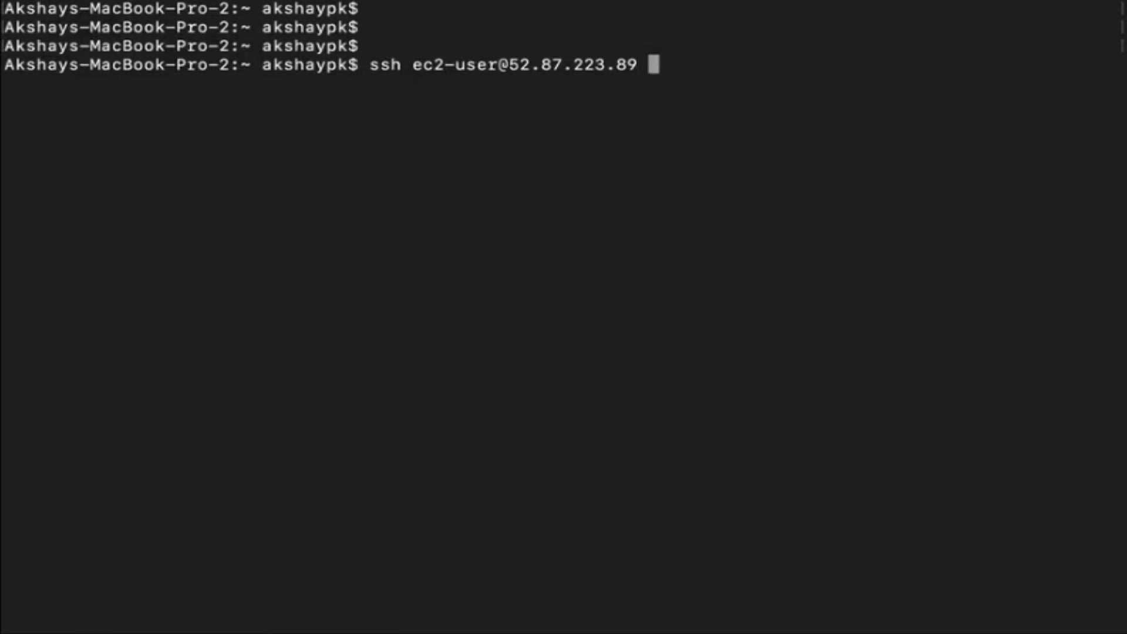
# Add the key file option -i Documents/Macbook\ files/Key\ Pairs/webserver-nv.pem to the pending ssh command.
pyautogui.write('-i /Docu')
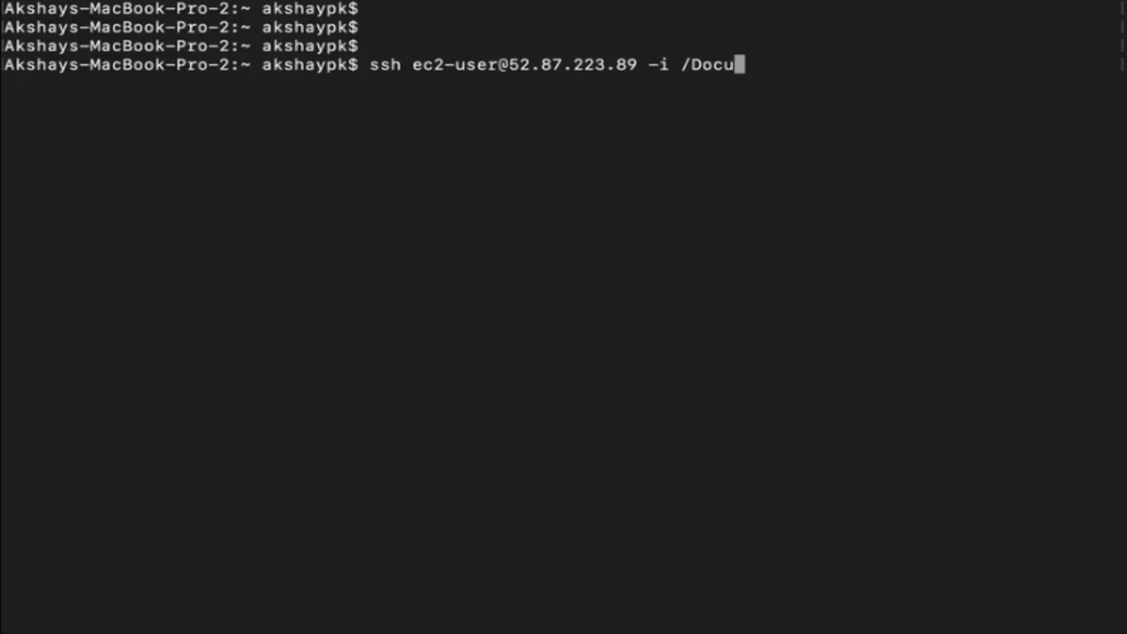
pyautogui.press('BackSpace')
pyautogui.press('BackSpace')
pyautogui.press('BackSpace')
pyautogui.press('BackSpace')
pyautogui.press('BackSpace')
pyautogui.write('Doc')
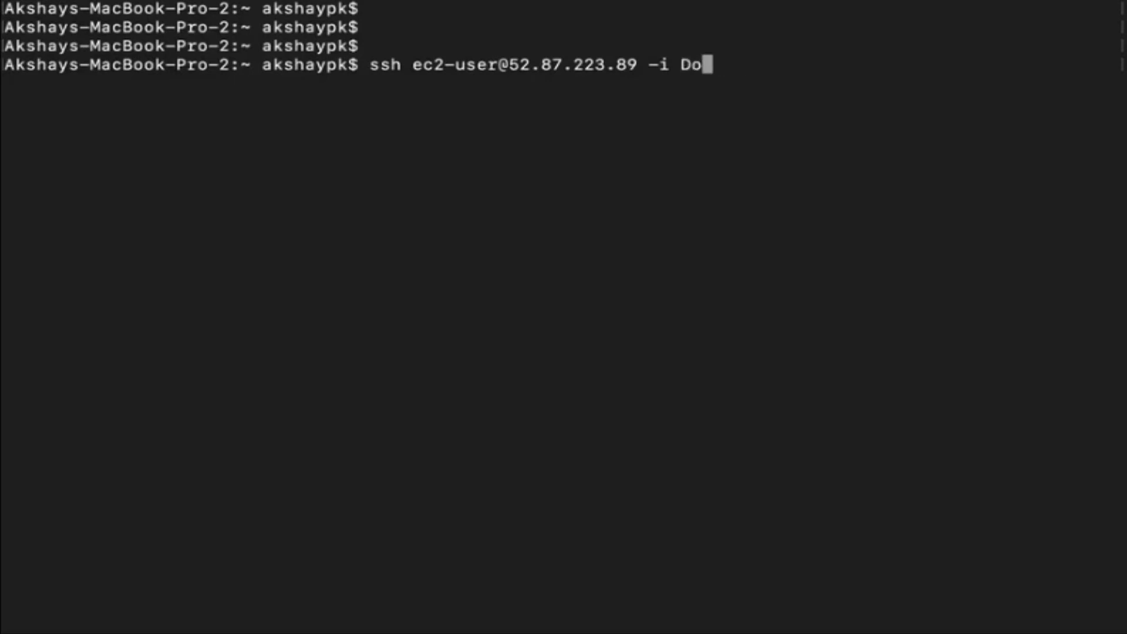
pyautogui.press('Tab')
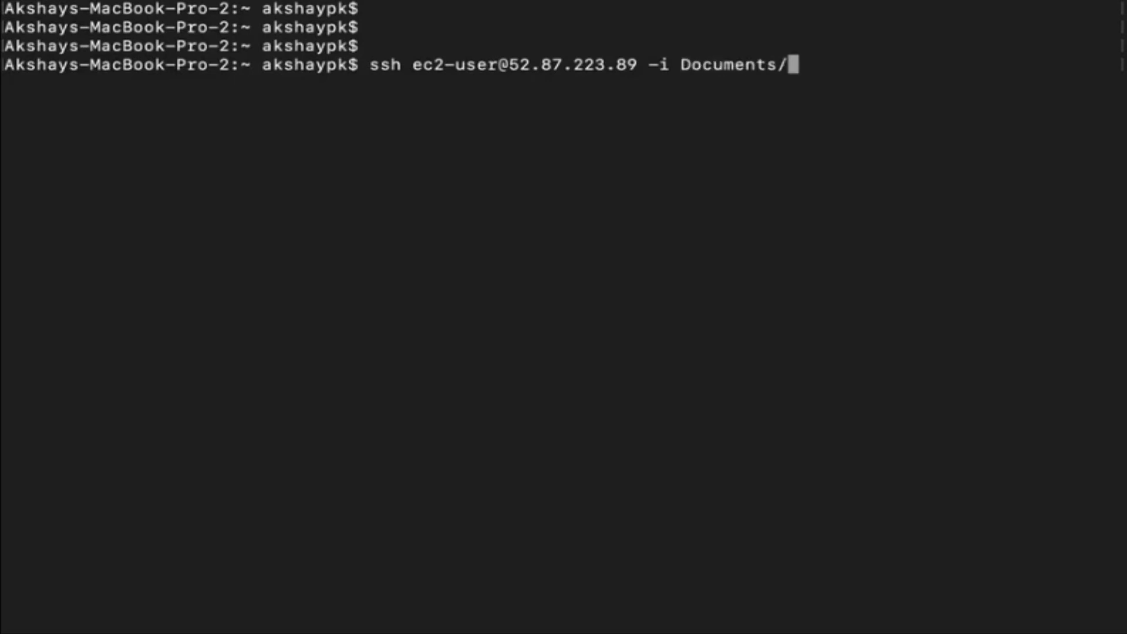
pyautogui.write('Ma')
pyautogui.press('Tab')
pyautogui.write('Ke')
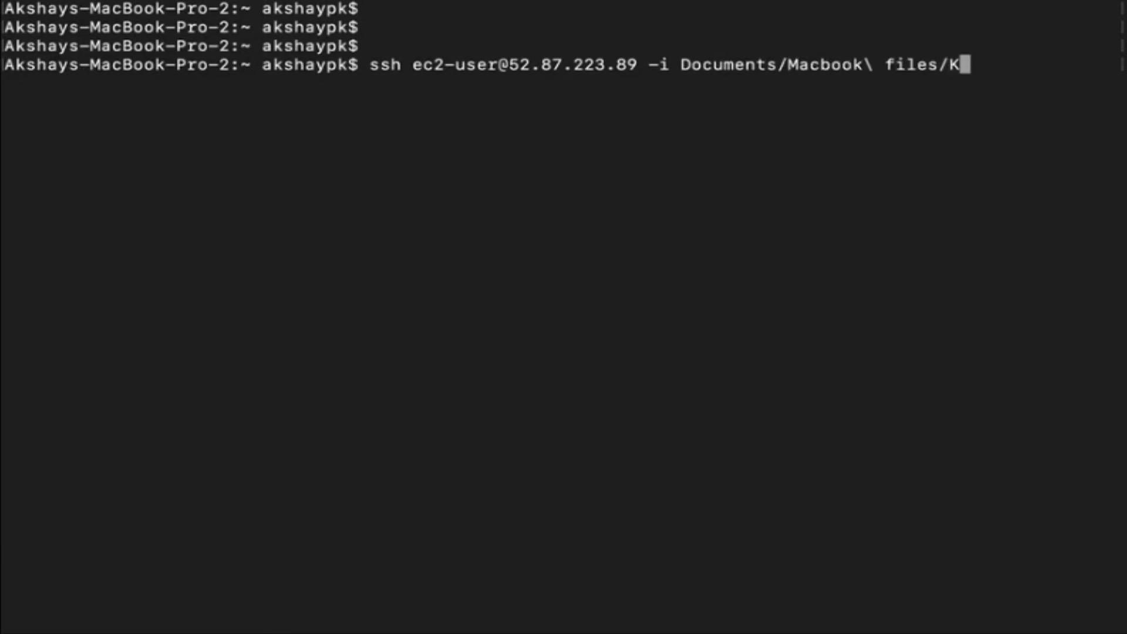
pyautogui.press('Tab')
pyautogui.write('we')
pyautogui.press('Tab')
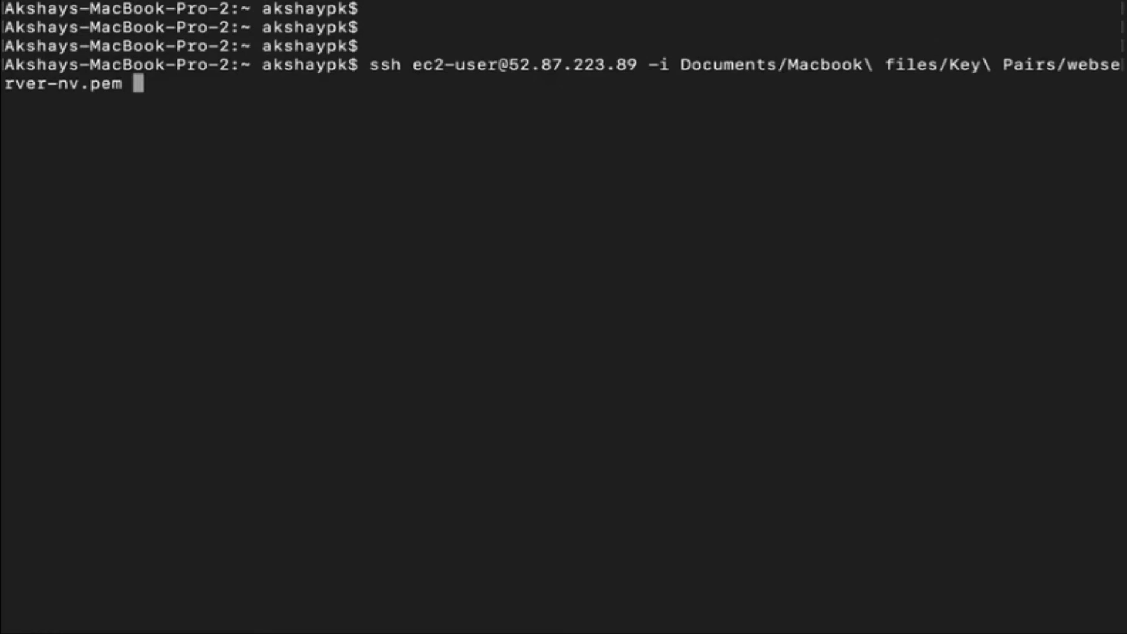
# Run the ssh command with the webserver-nv.pem key and accept the unknown host with yes.
pyautogui.press('Return')
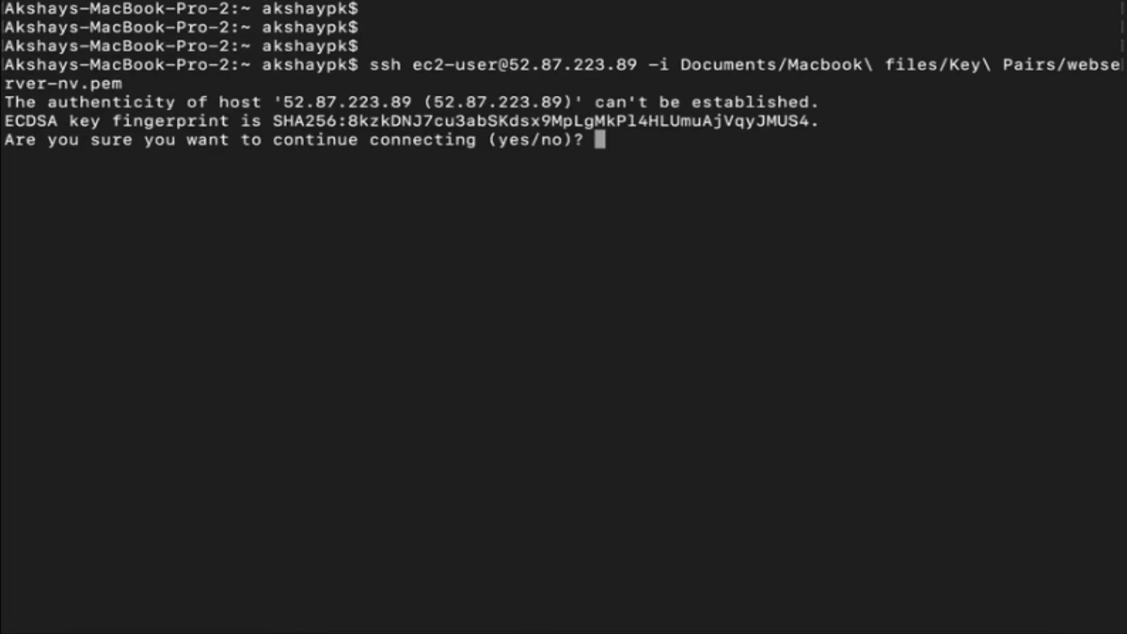
pyautogui.write('yes')
pyautogui.press('Return')
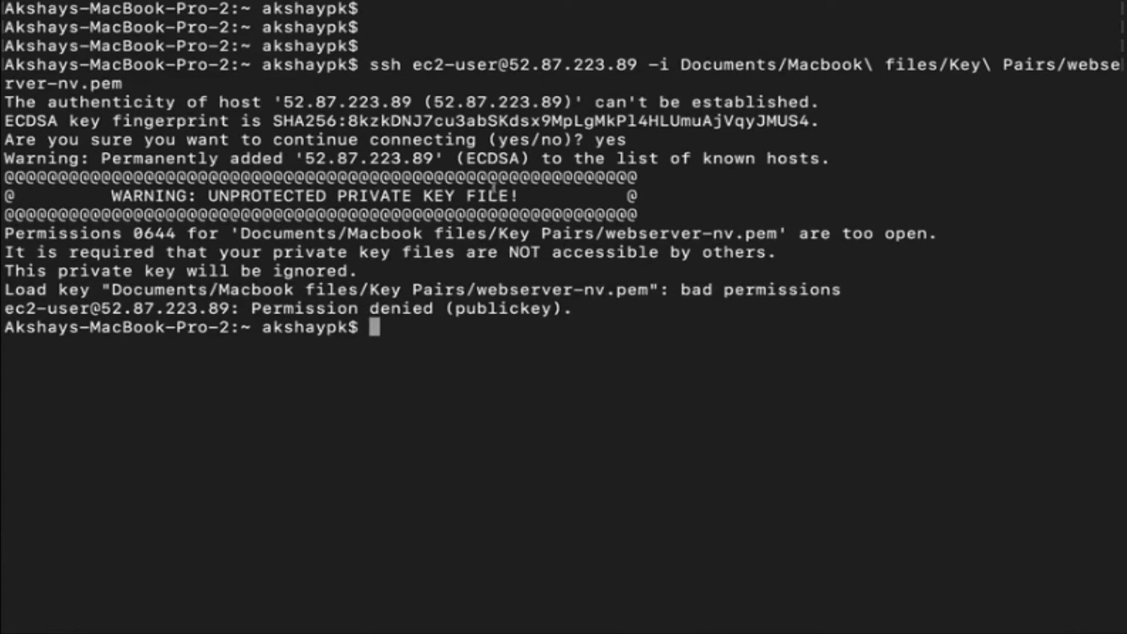
# Restrict the key file's permissions by running chmod 400 on Documents/Macbook\ files/Key\ Pairs/webserver-nv.pem, copying the path from the earlier ssh command.
pyautogui.write('chmod ')
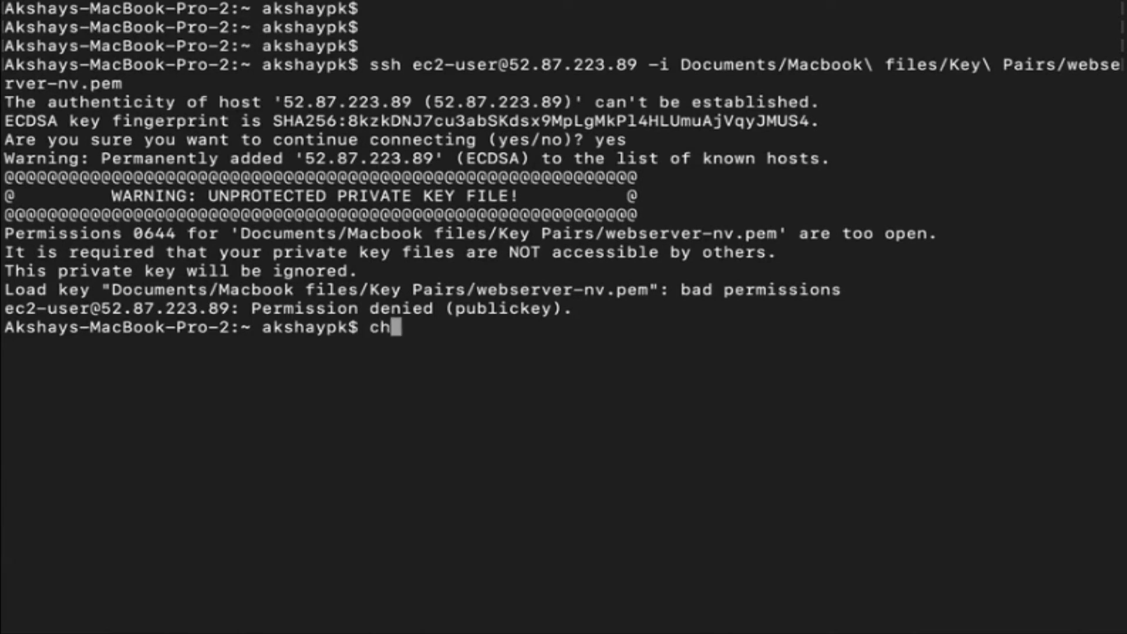
pyautogui.write('400')
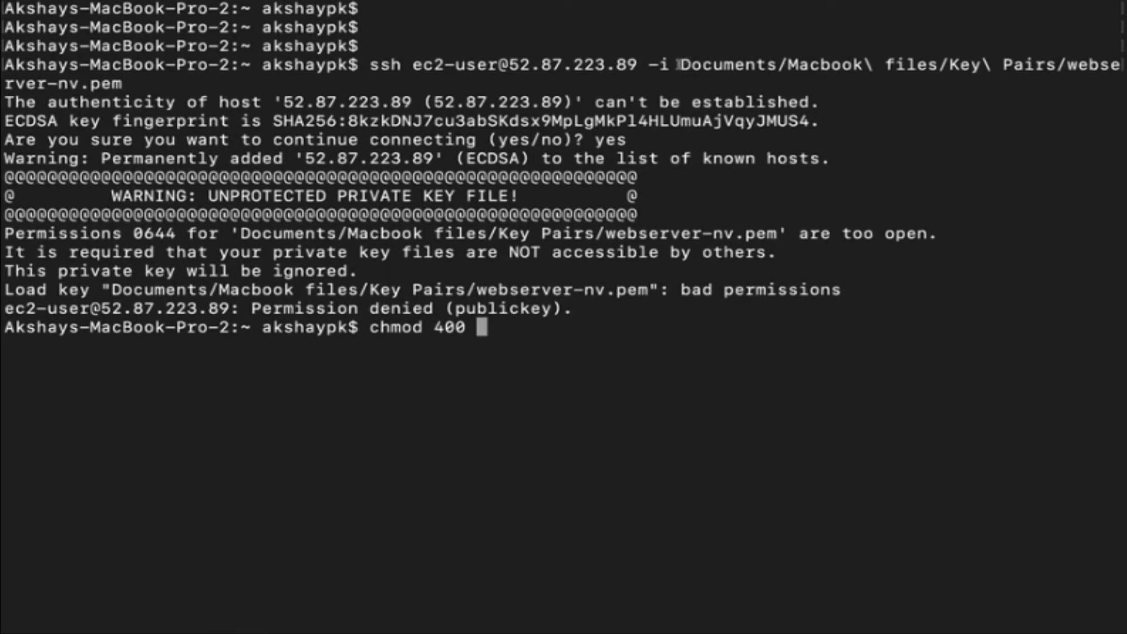
pyautogui.moveTo(679, 64); pyautogui.dragTo(531, 92)
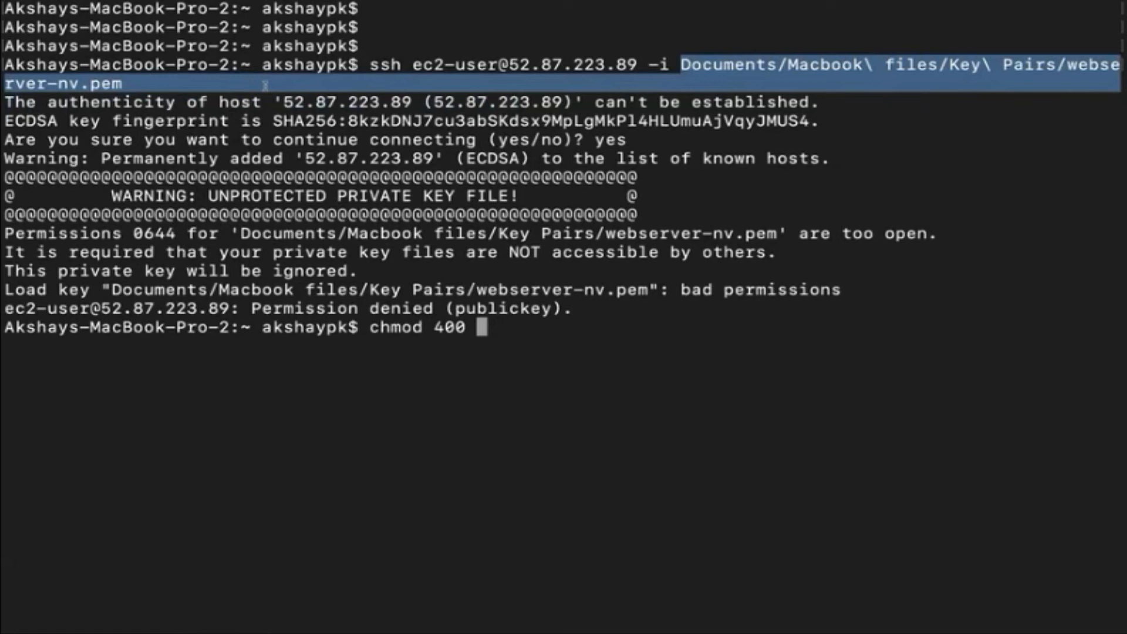
pyautogui.click(488, 317)
pyautogui.press('super+v')
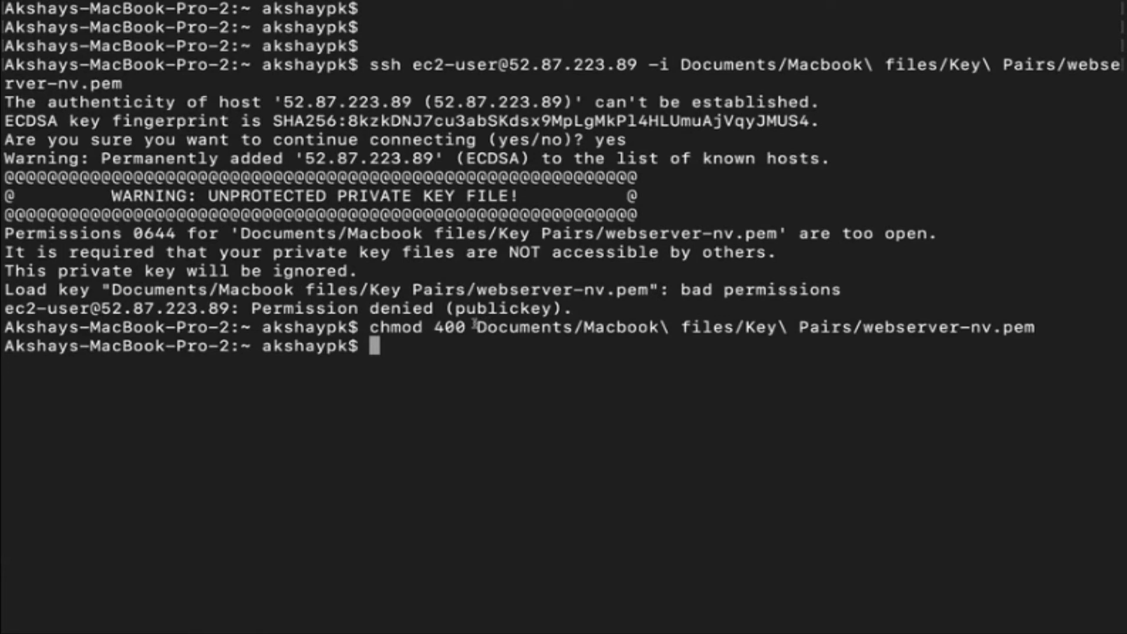
pyautogui.press('Up')
pyautogui.press('Up')
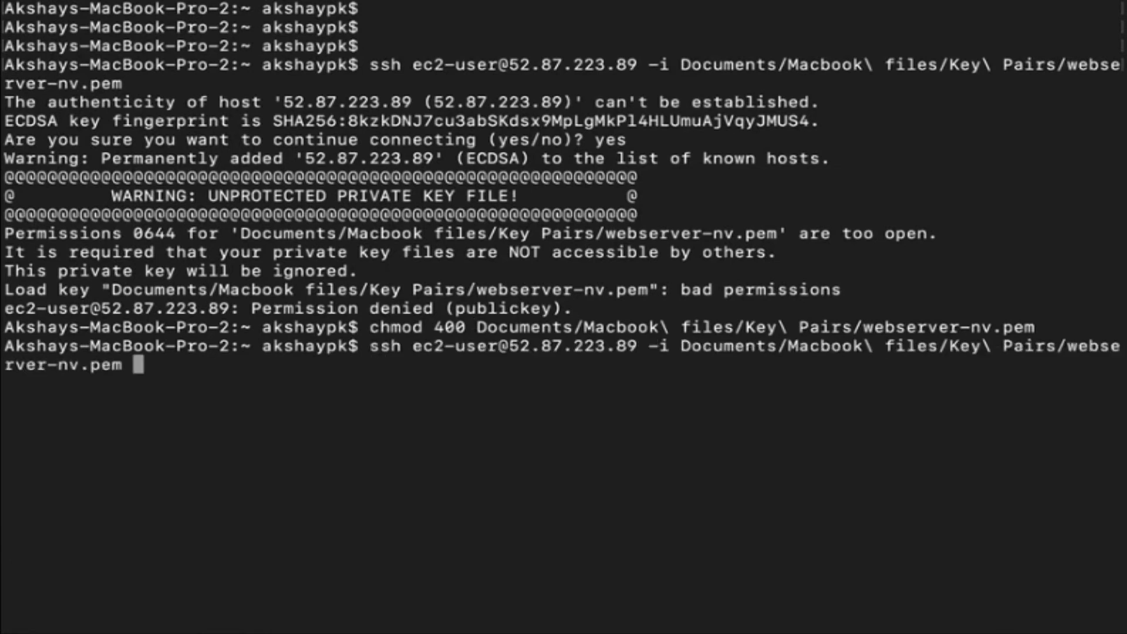
pyautogui.press('Return')
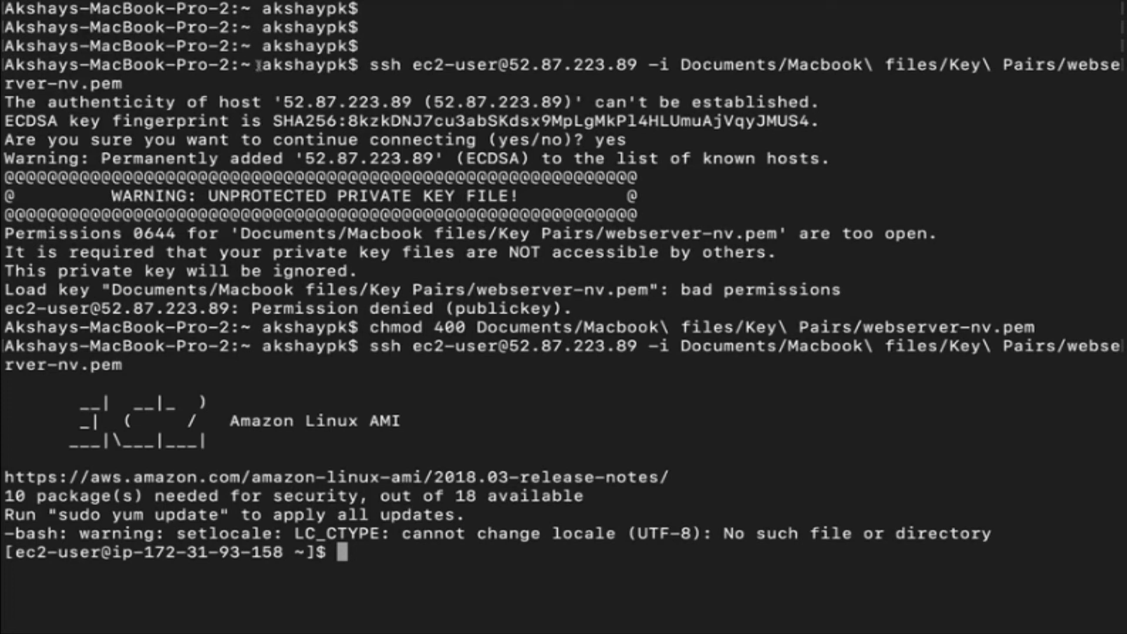
pyautogui.moveTo(16, 553); pyautogui.dragTo(99, 553)
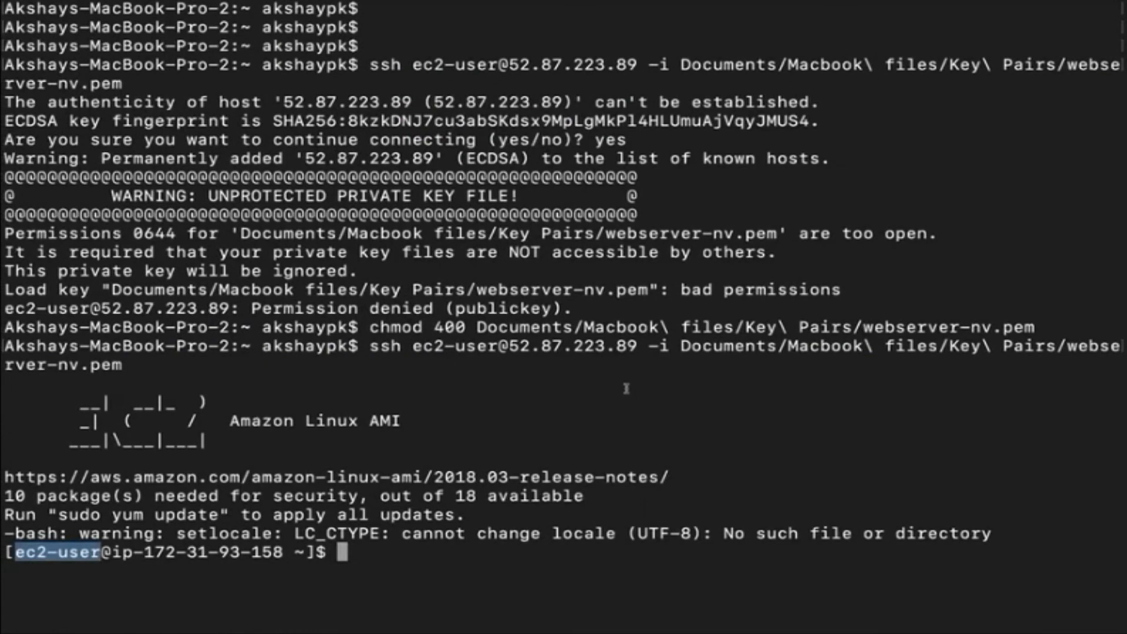
# Clear the remote session's screen and add three empty prompt lines.
pyautogui.write('clear')
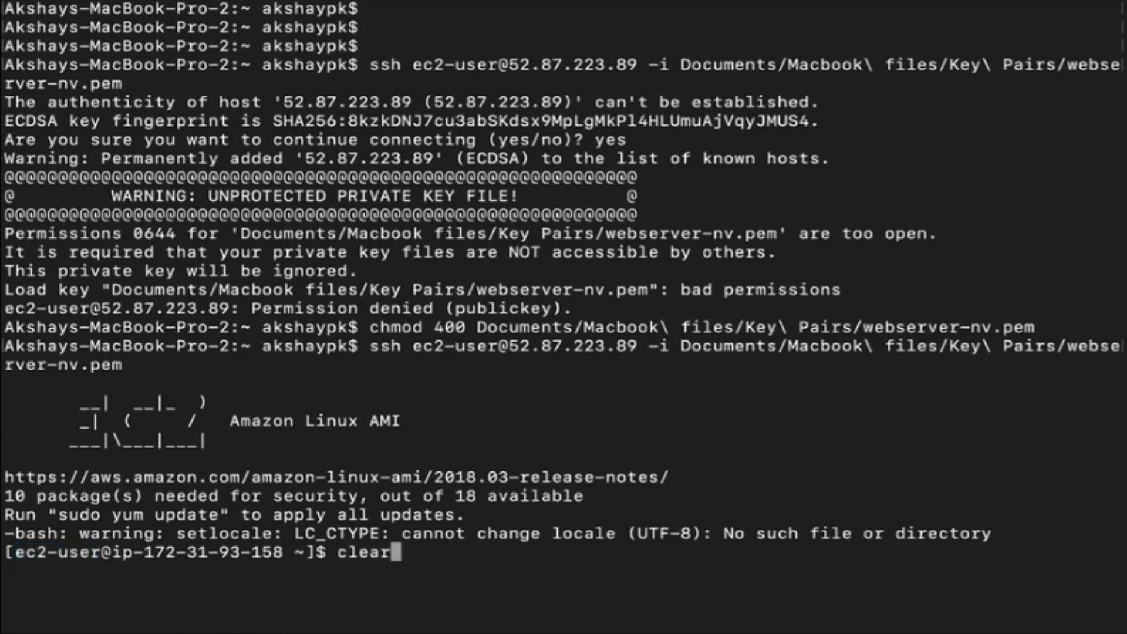
pyautogui.press('Return')
pyautogui.press('Return')
pyautogui.press('Return')
pyautogui.press('Return')
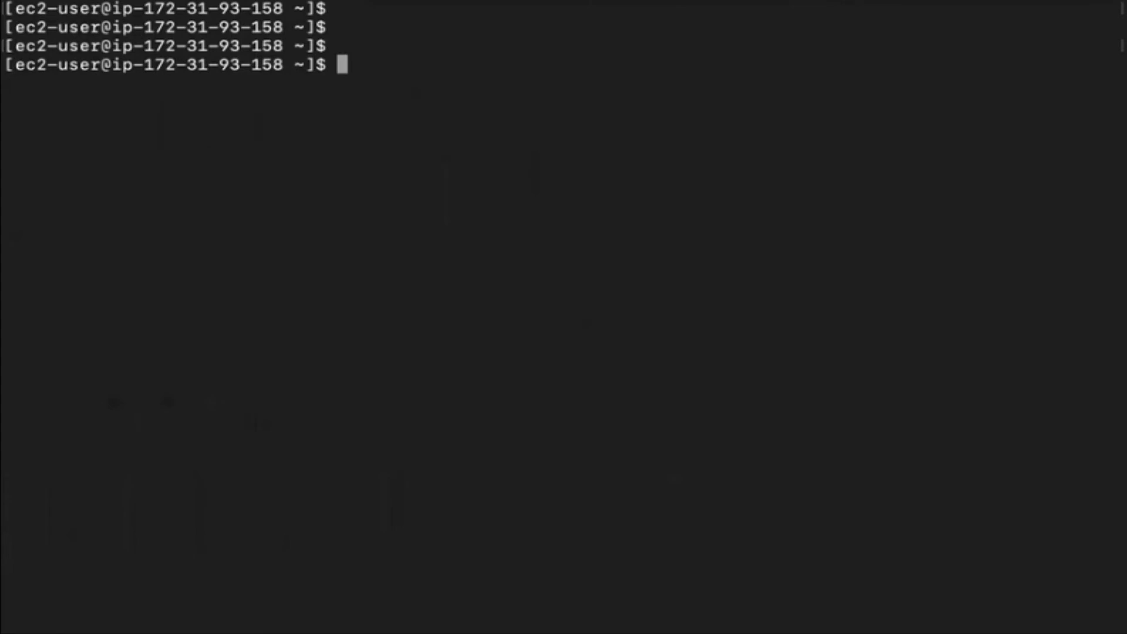
# Change to the ~/.ssh/ directory on the instance and list its files.
pyautogui.write('cd ~/.ssh/')
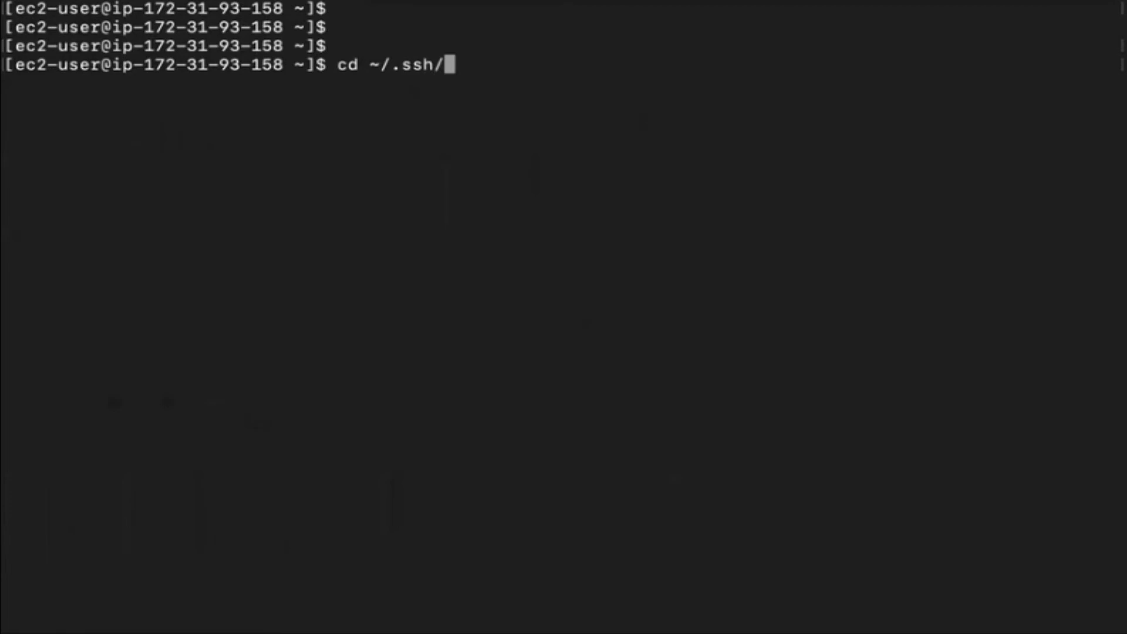
pyautogui.press('Return')
pyautogui.write('ls')
pyautogui.press('Return')
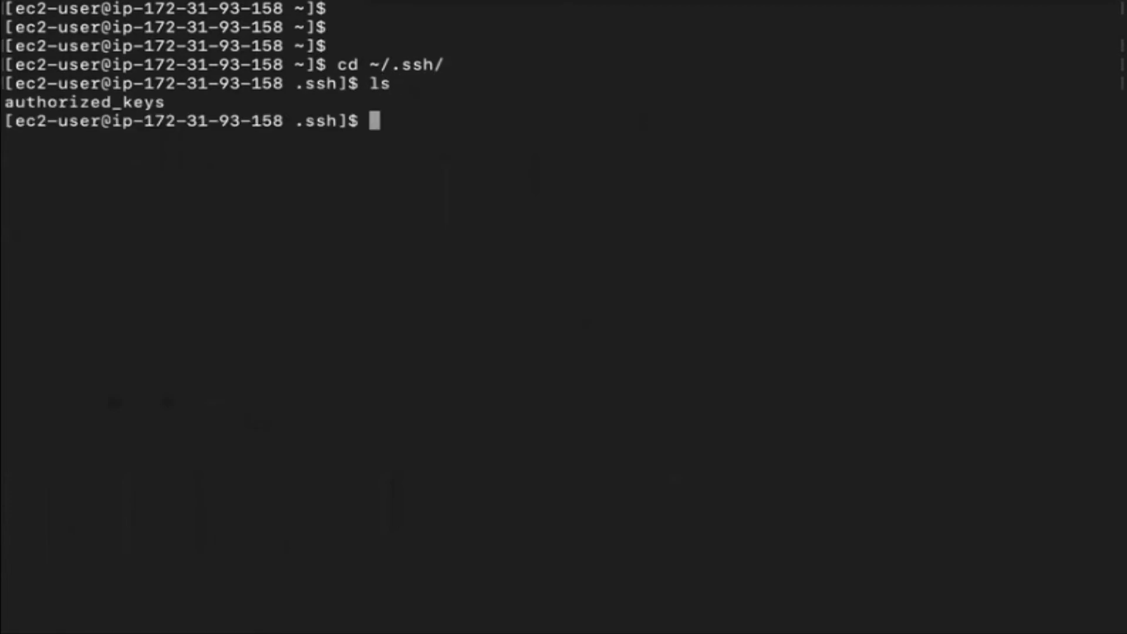
# Display the contents of authorized_keys and examine the public key stored on the instance.
pyautogui.write('cat aut')
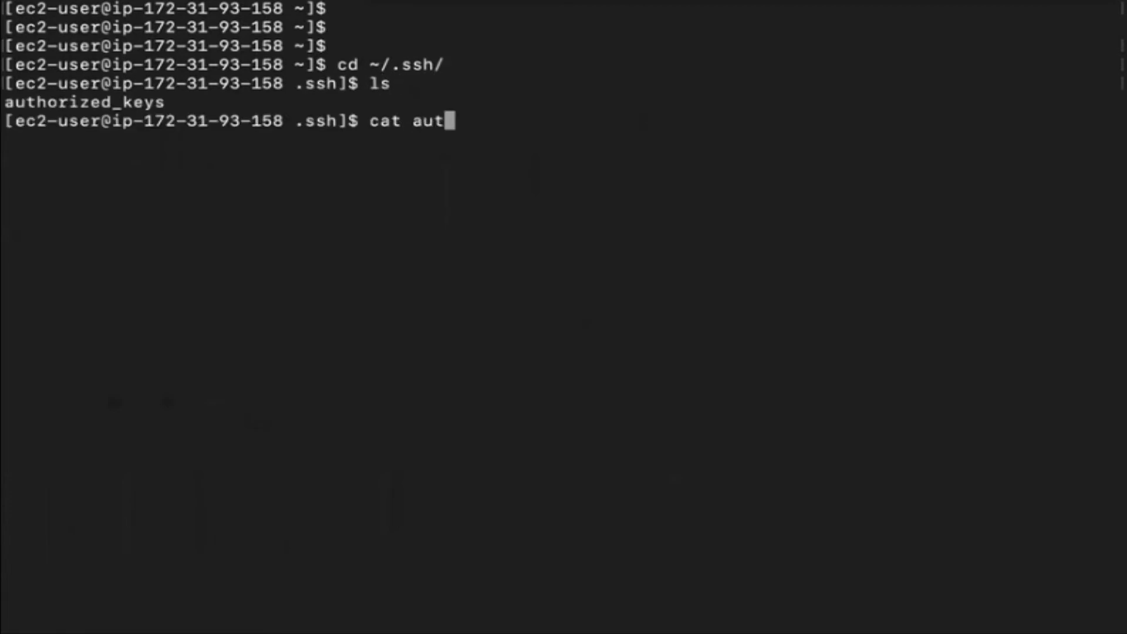
pyautogui.press('Tab')
pyautogui.press('Return')
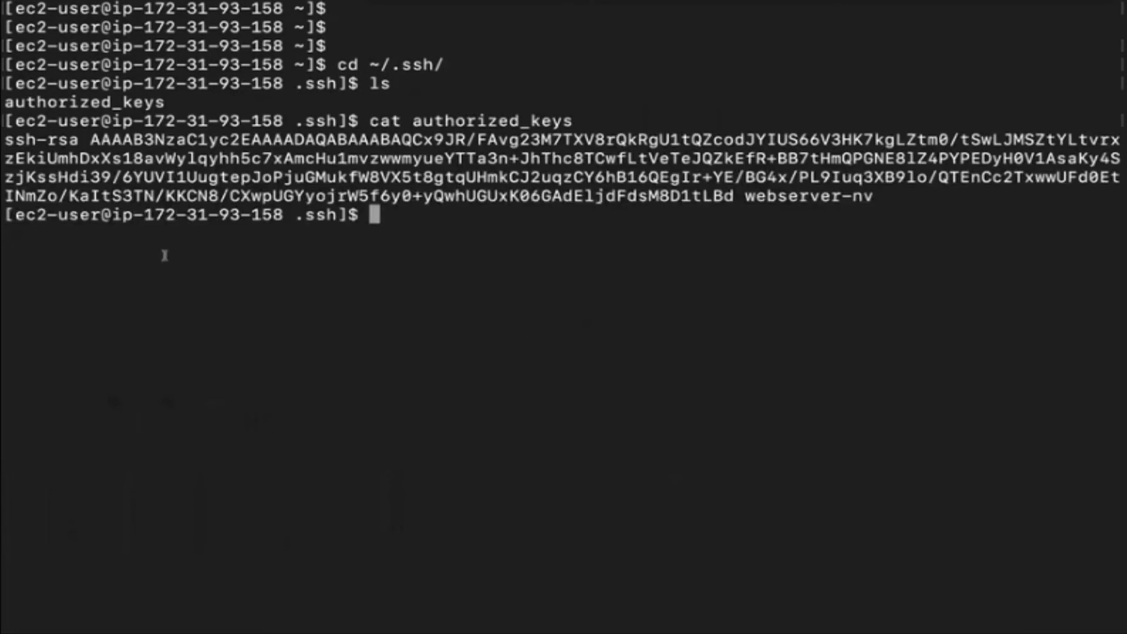
pyautogui.moveTo(8, 141); pyautogui.dragTo(817, 199)
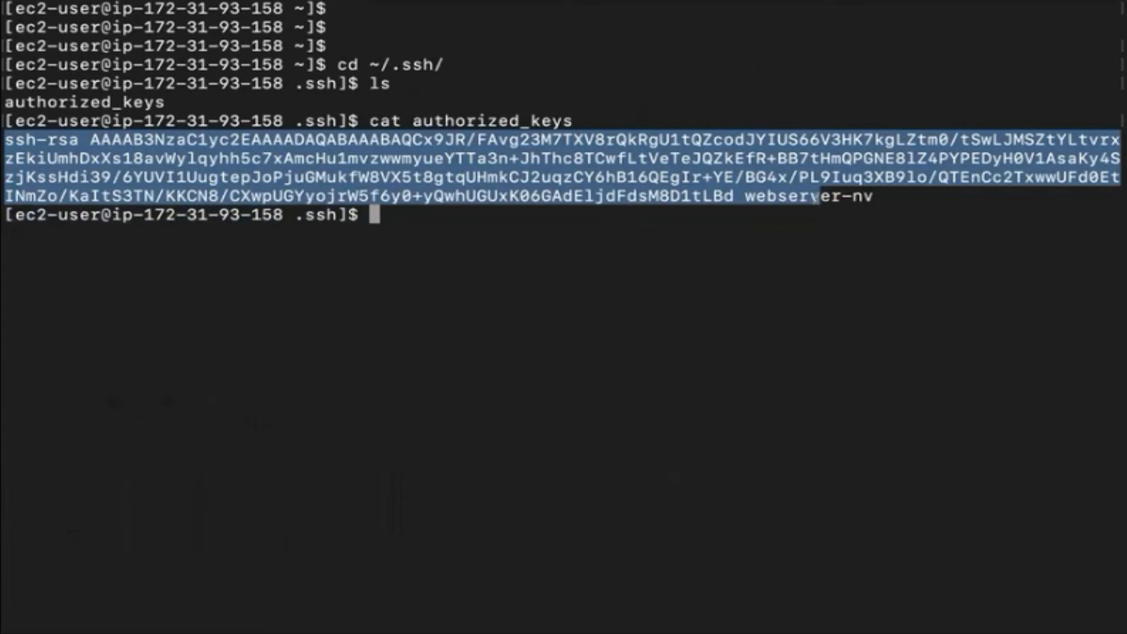
pyautogui.click(442, 209)
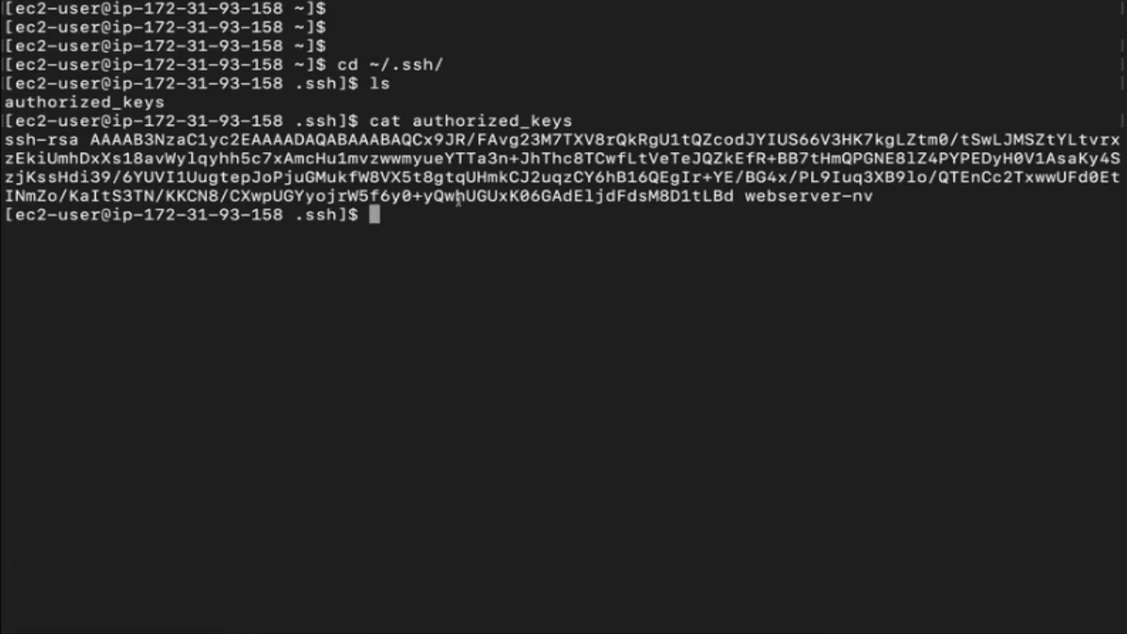
# Clear the terminal screen of the authorized_keys output and of the extra empty prompts.
pyautogui.write('clear')
pyautogui.press('Return')
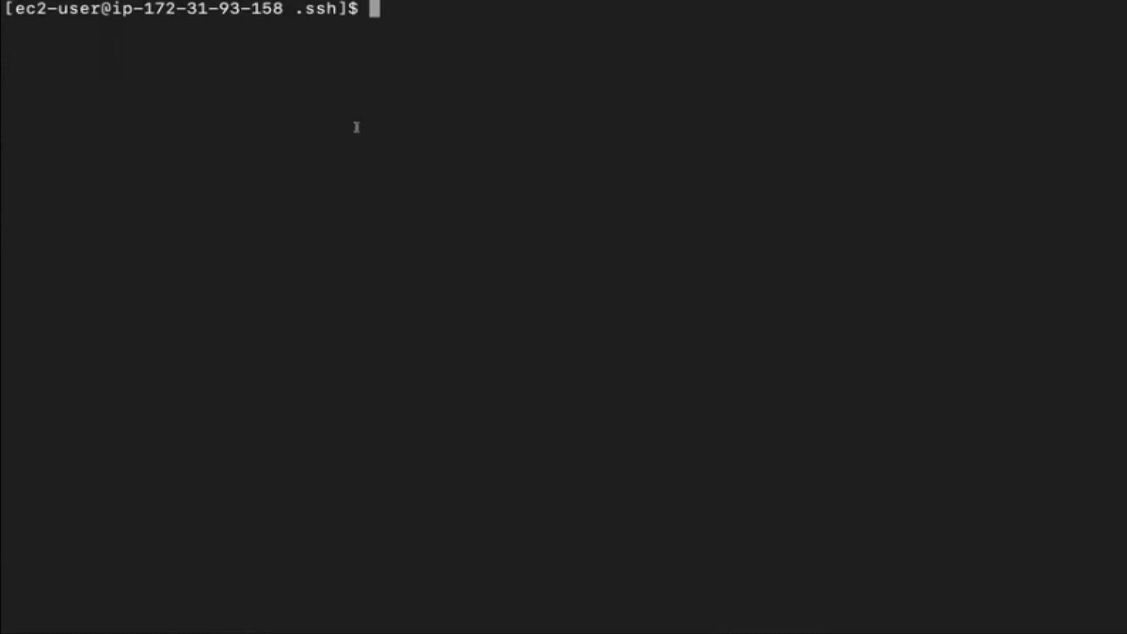
pyautogui.press('Return')
pyautogui.press('Return')
pyautogui.press('Return')
pyautogui.write('clear')
pyautogui.press('Return')
# Change to the /home/ec2-user/ directory and add two empty prompt lines.
pyautogui.write('cd /home/ec2')
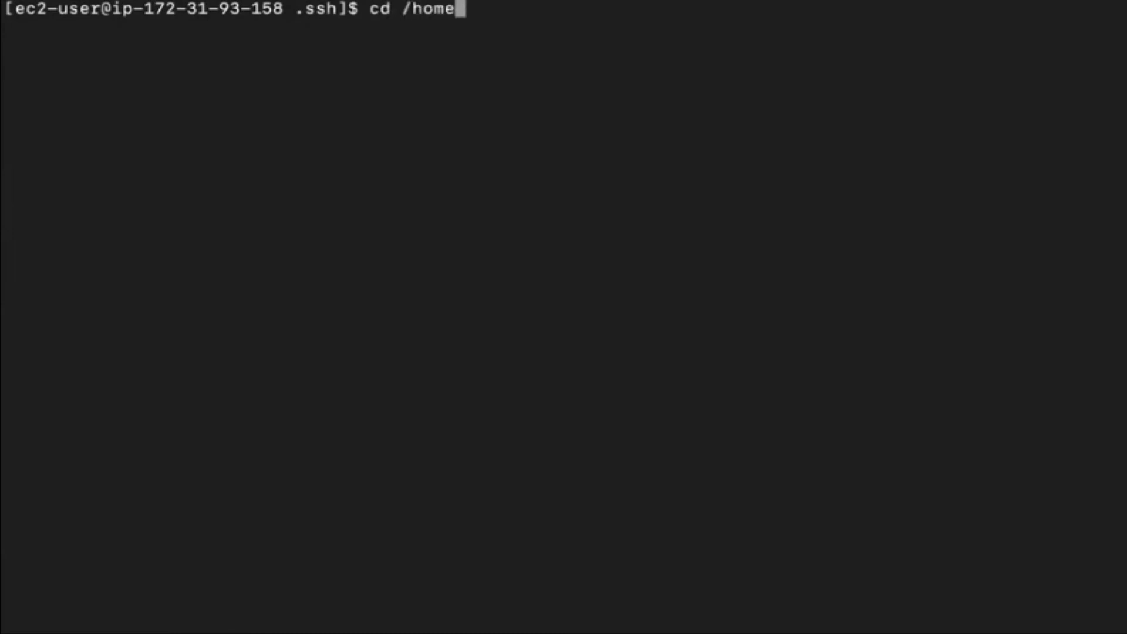
pyautogui.press('Tab')
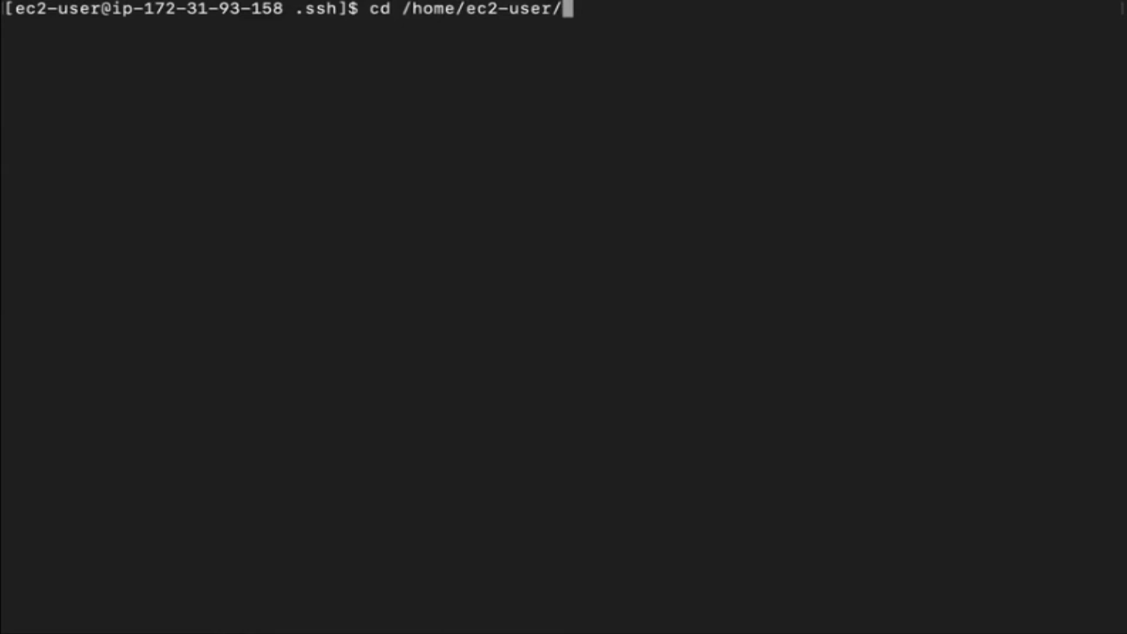
pyautogui.press('Return')
pyautogui.press('Return')
pyautogui.press('Return')
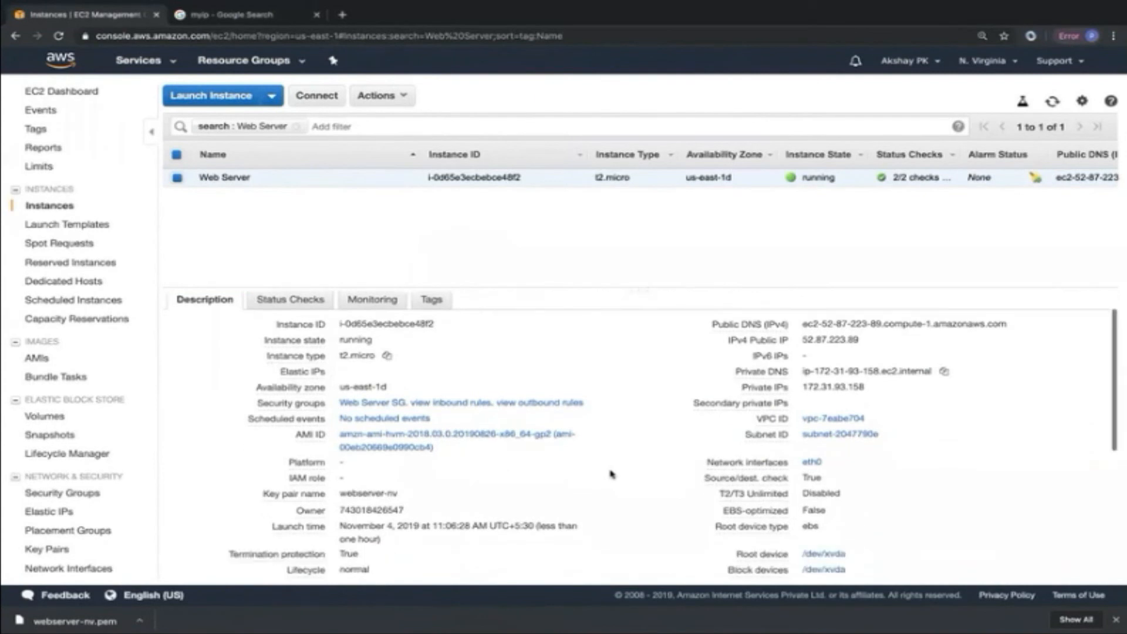
pyautogui.scroll(-1, 611, 473)
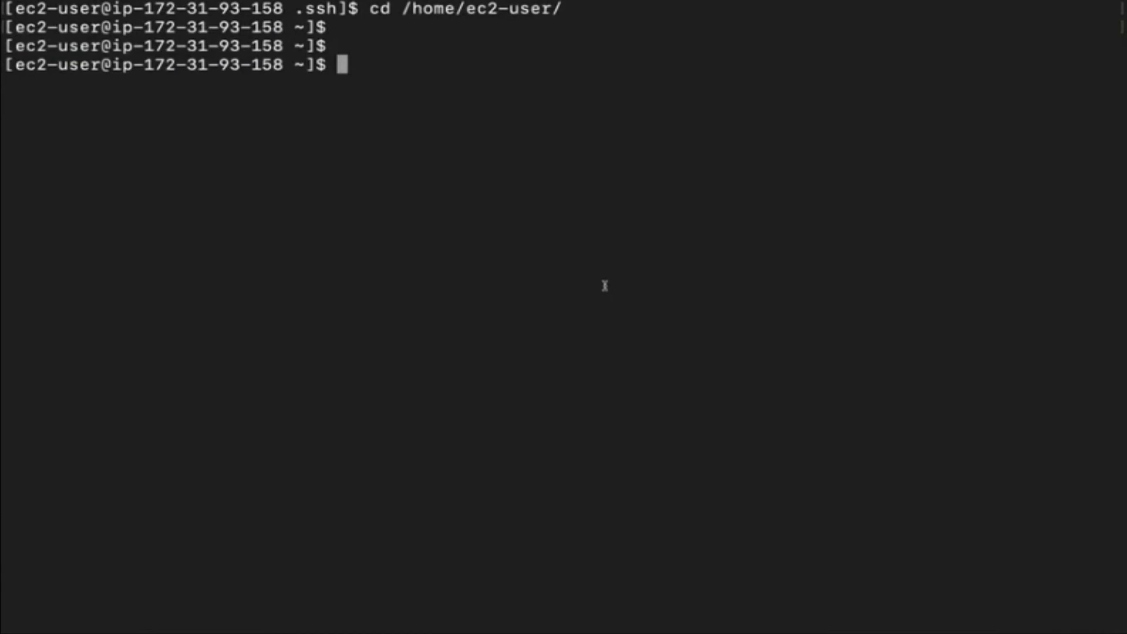
pyautogui.write('curl http://169.254.169.254/latest/meta-data/')
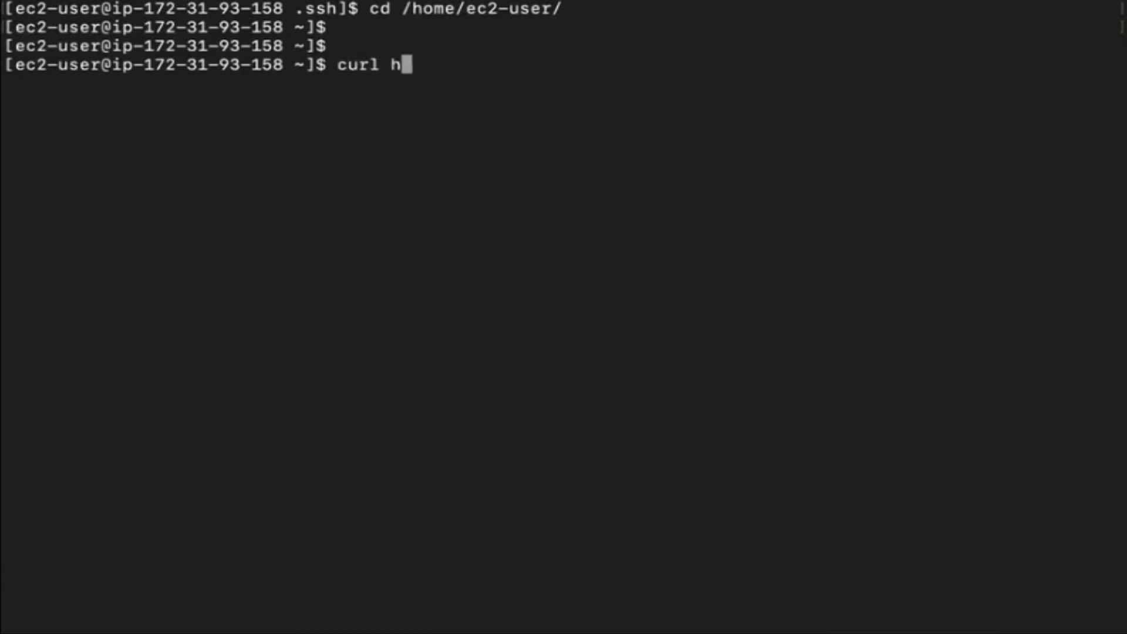
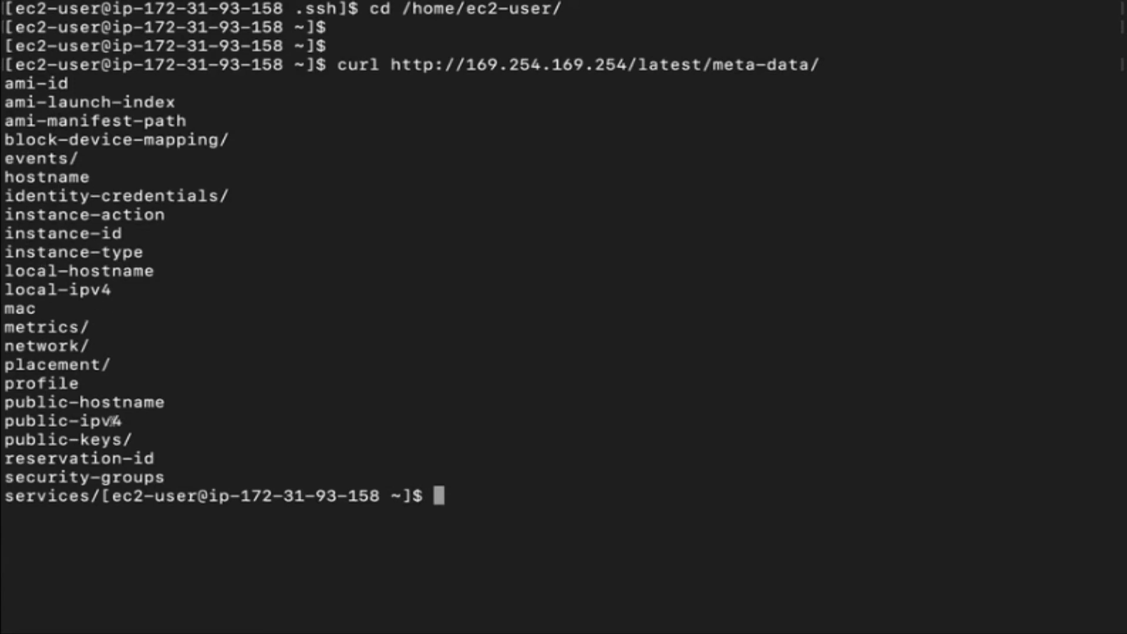
pyautogui.press('Up')
pyautogui.write('public')
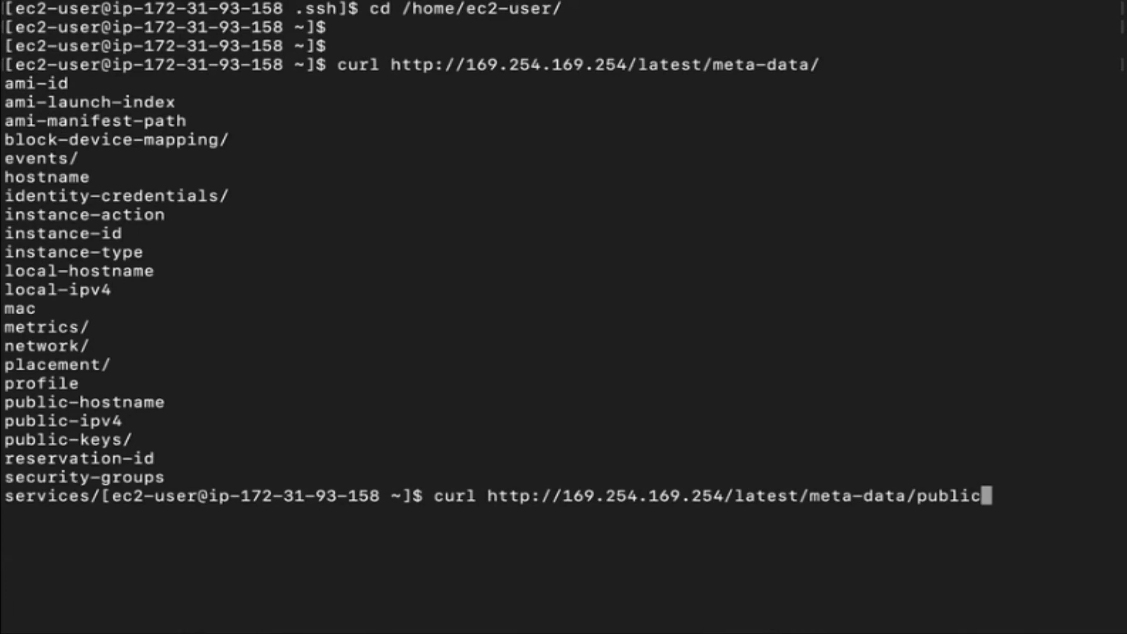
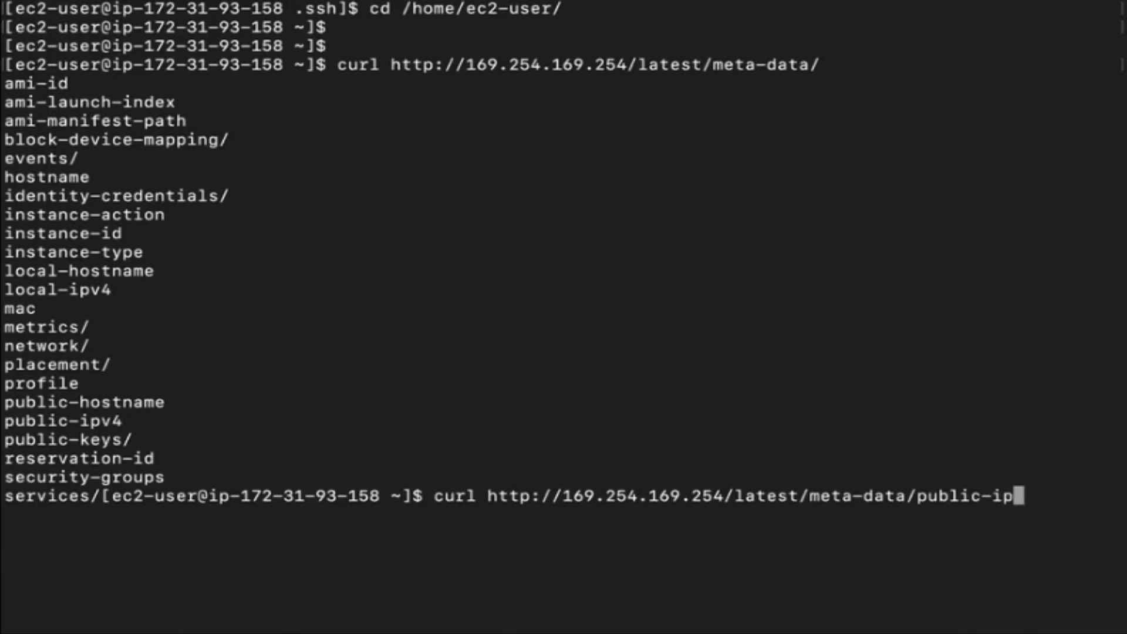
pyautogui.write('/')
pyautogui.press('Return')
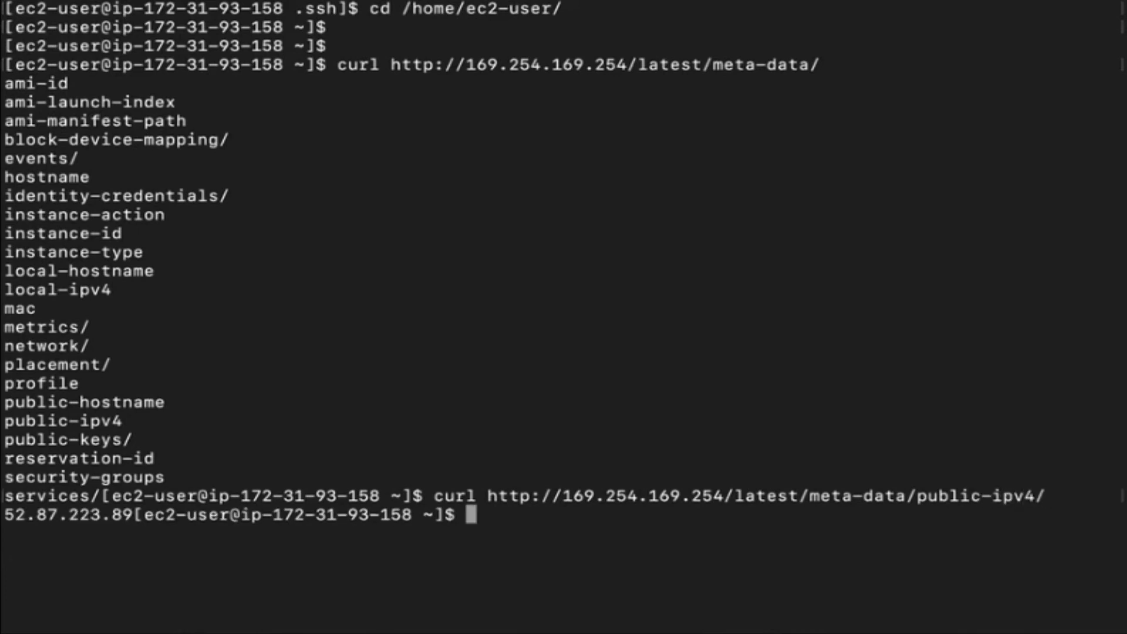
pyautogui.moveTo(5, 515); pyautogui.dragTo(141, 515)
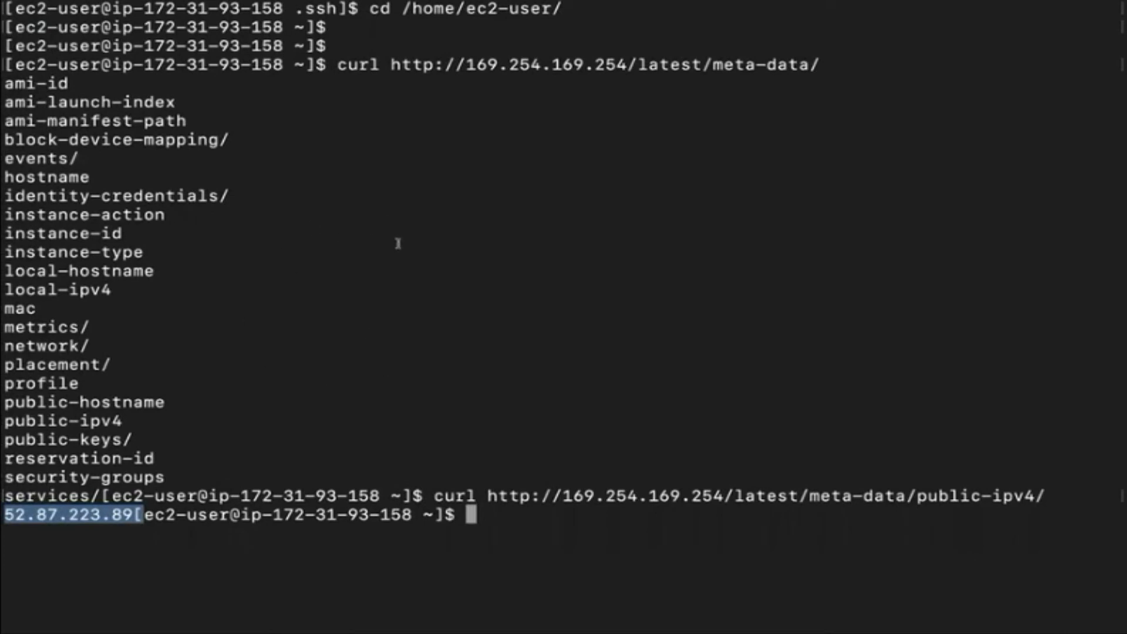
pyautogui.moveTo(338, 65); pyautogui.dragTo(823, 56)
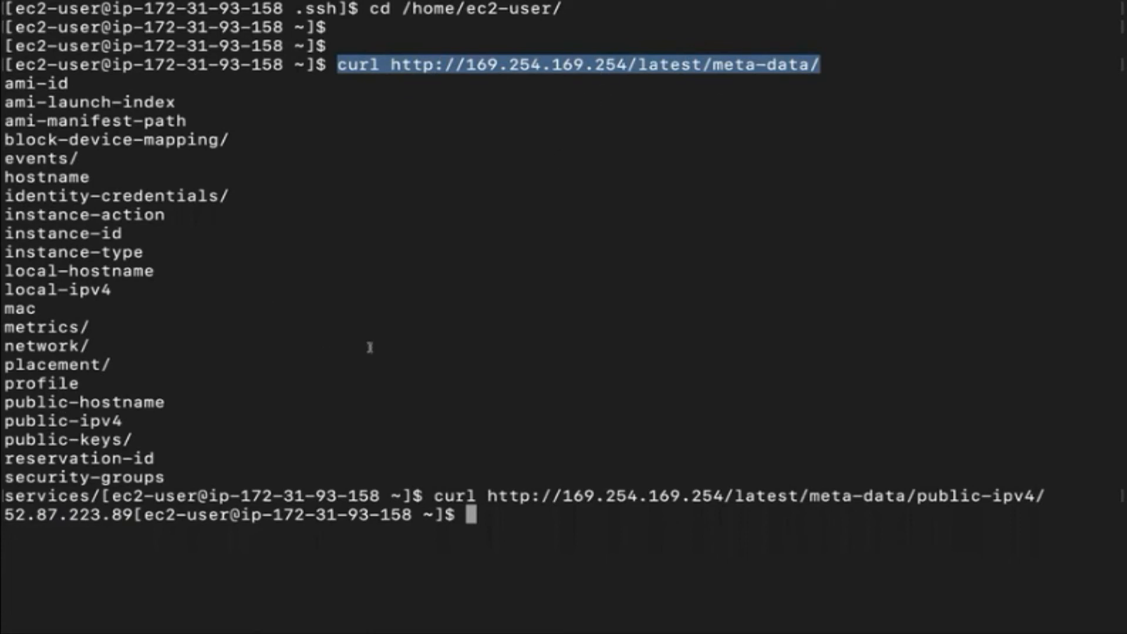
pyautogui.press('Up')
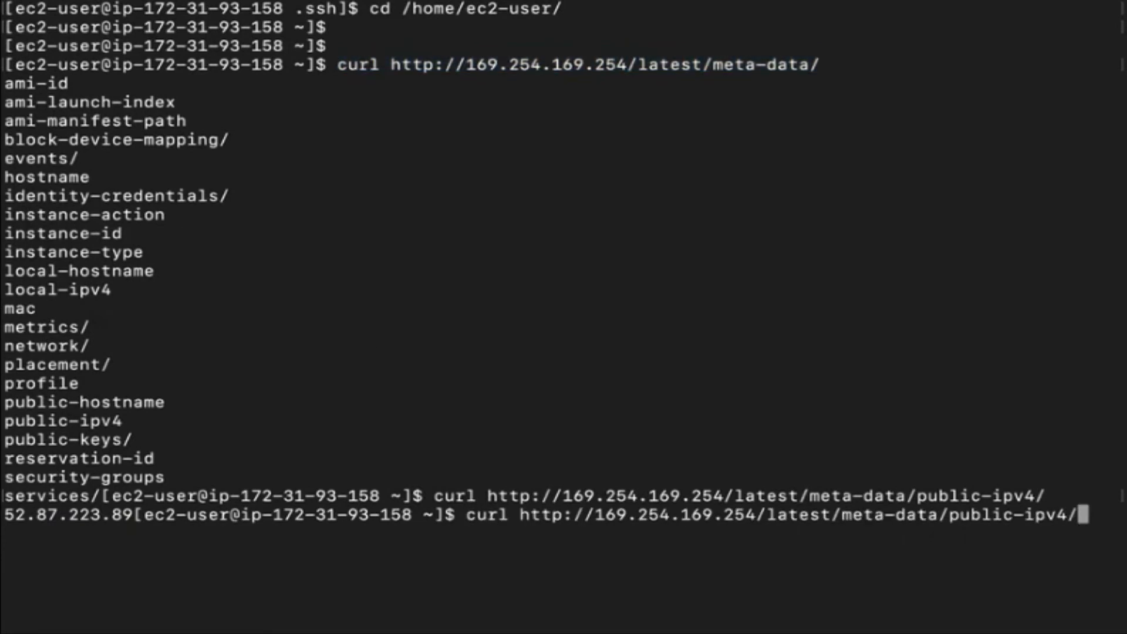
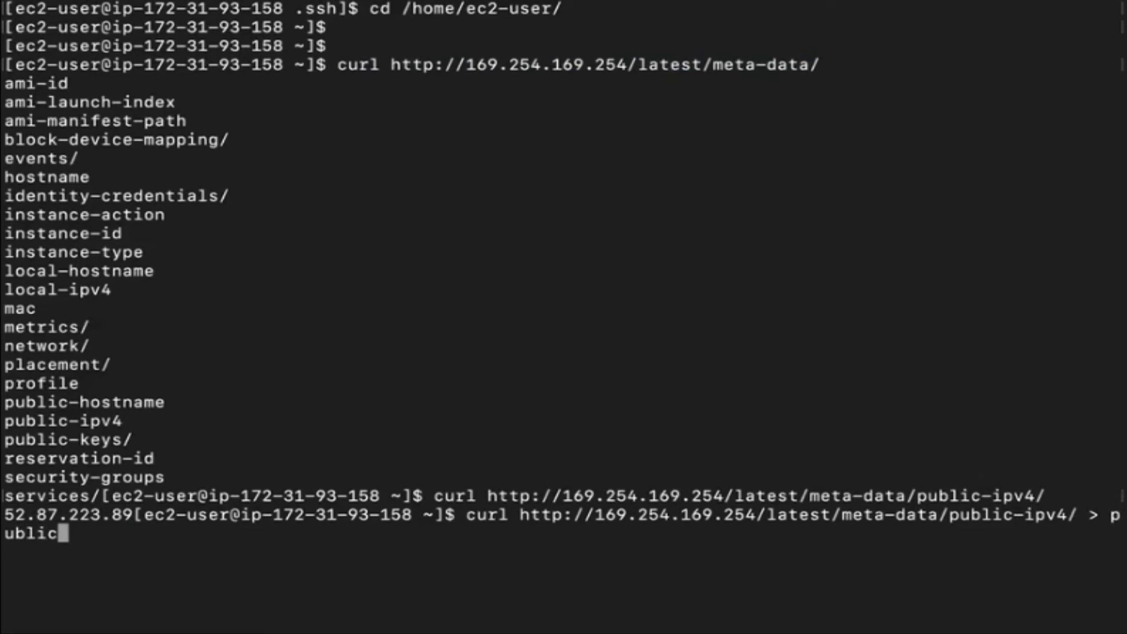
pyautogui.write('.')
pyautogui.write('txt')
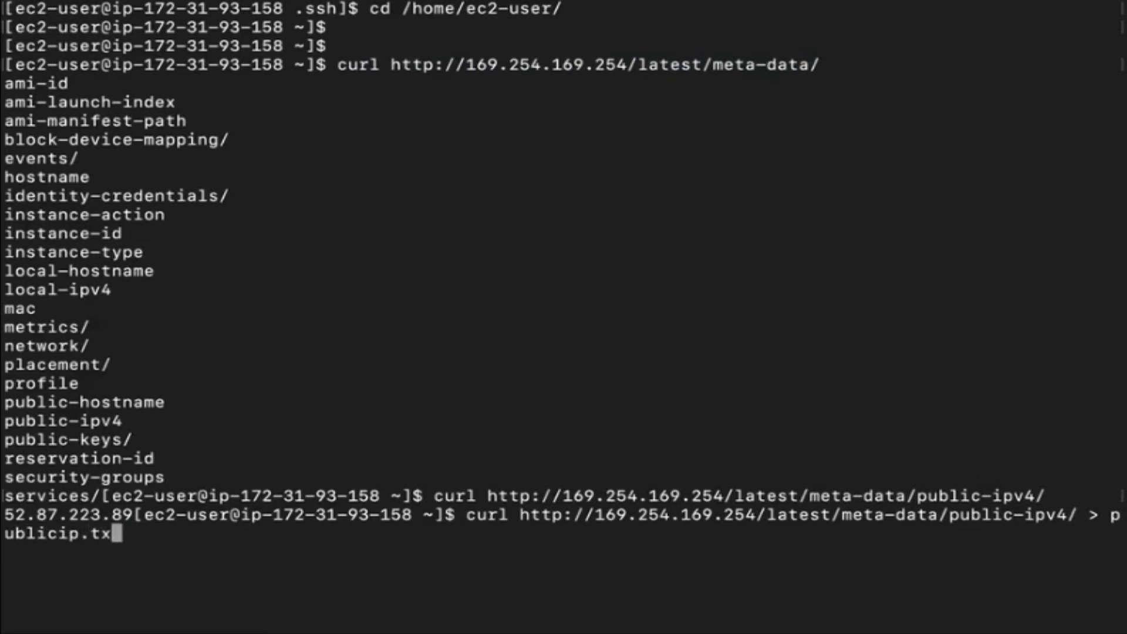
pyautogui.press('Return')
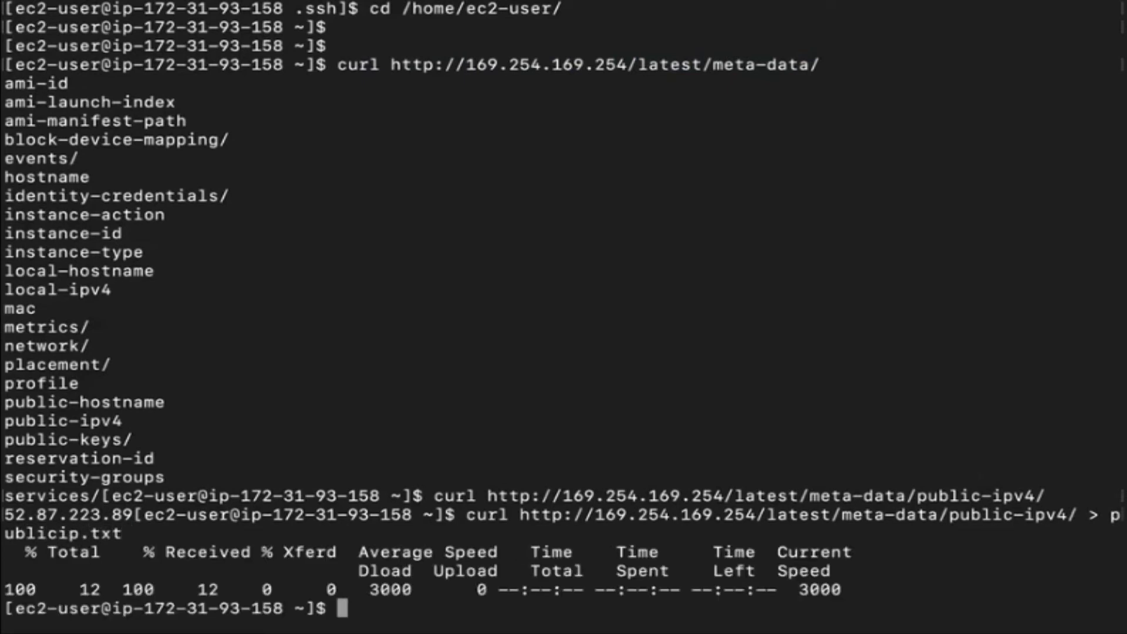
# Clear the terminal, print publicip.txt with cat, and highlight the address and the file name.
pyautogui.write('clear')
pyautogui.press('Return')
pyautogui.press('Return')
pyautogui.press('Return')
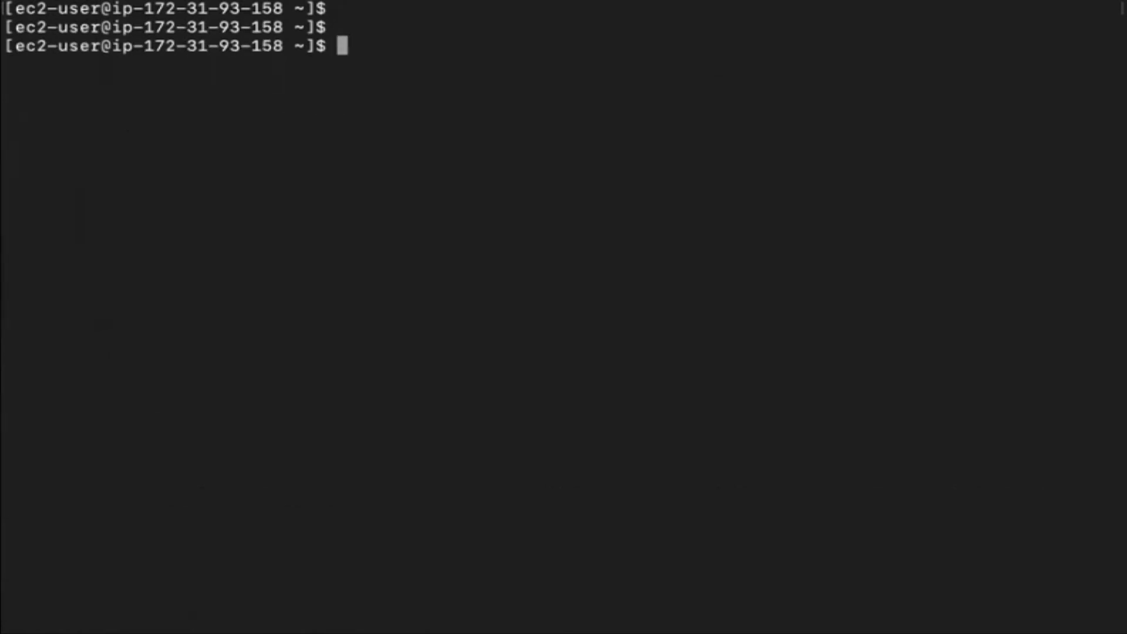
pyautogui.write('cat p')
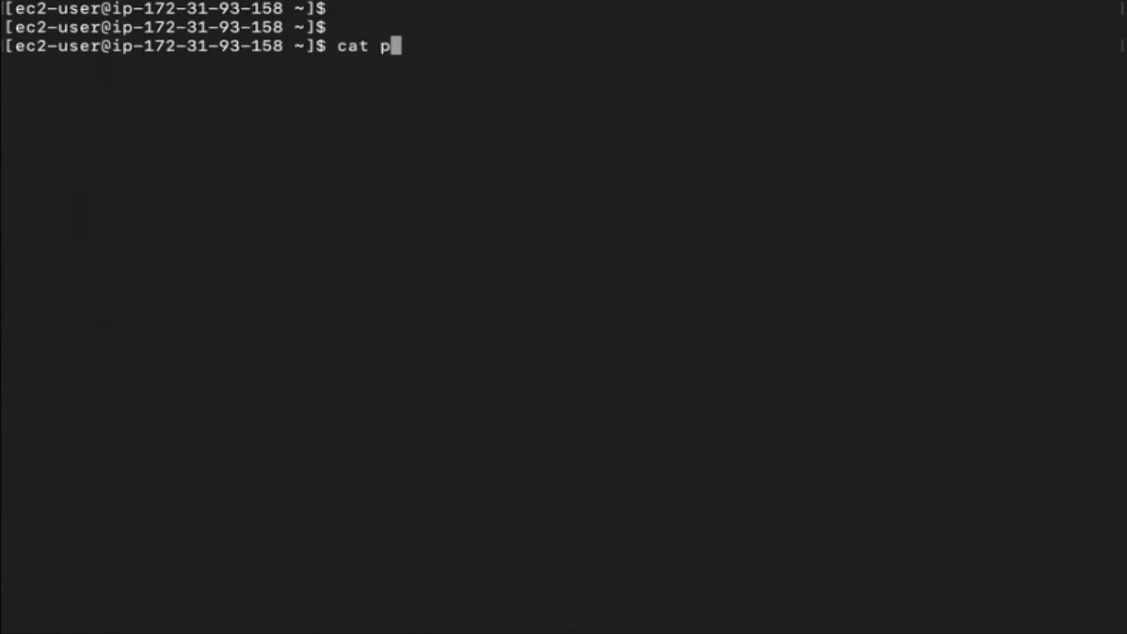
pyautogui.press('Tab')
pyautogui.press('Return')
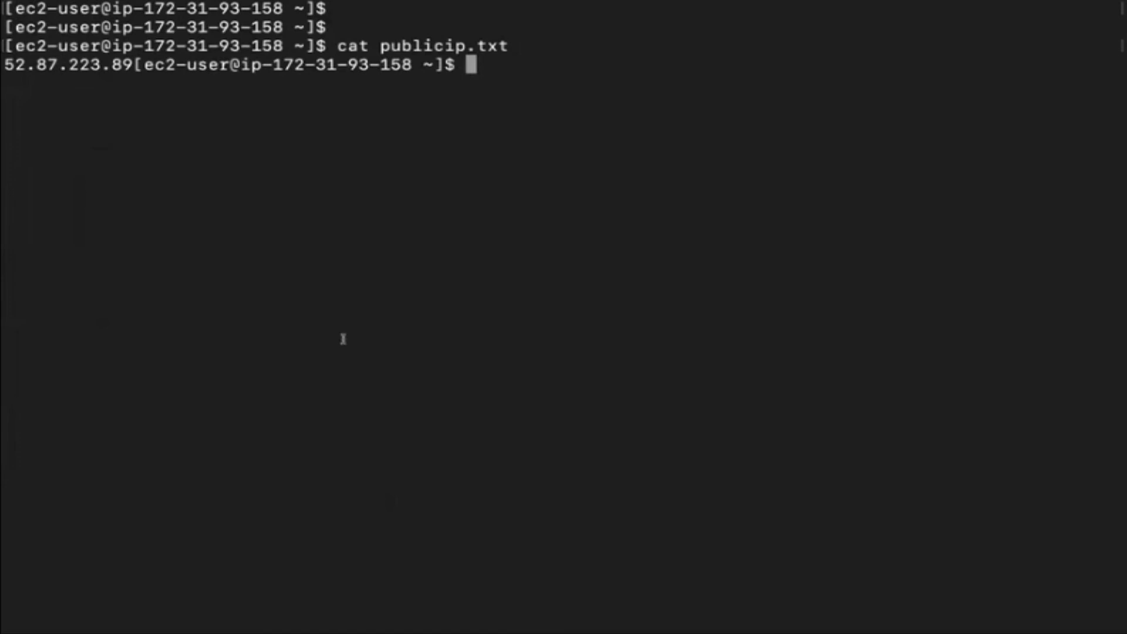
pyautogui.moveTo(5, 63); pyautogui.dragTo(122, 64)
pyautogui.moveTo(381, 45); pyautogui.dragTo(489, 46)
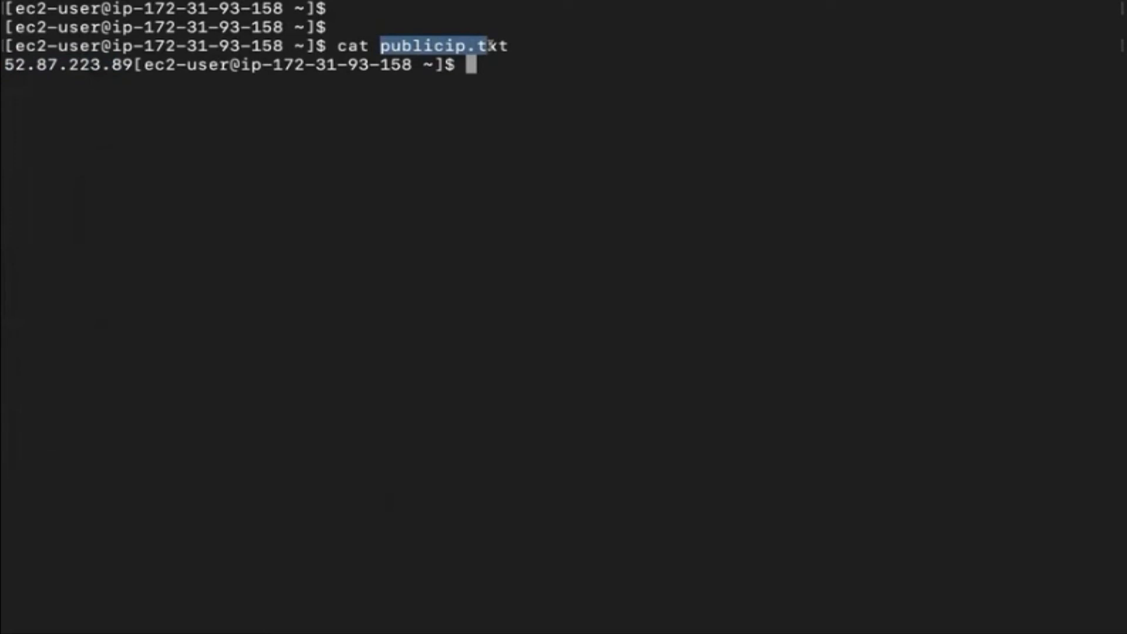
pyautogui.click(511, 97)
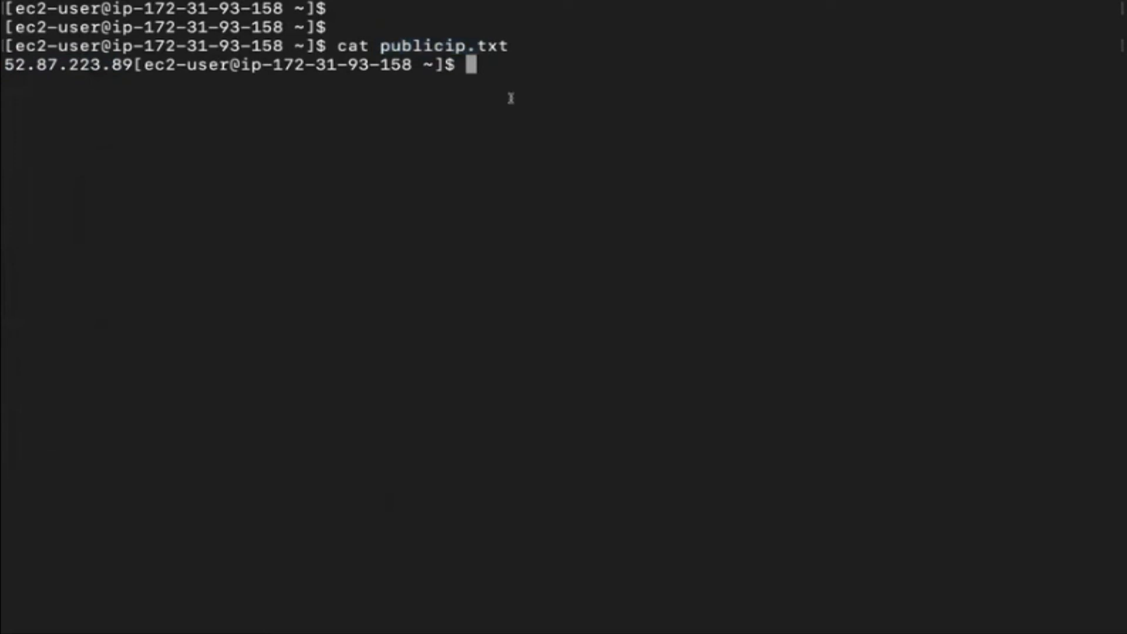
# Clear the terminal of the publicip.txt output and add three empty prompt lines.
pyautogui.write('clear')
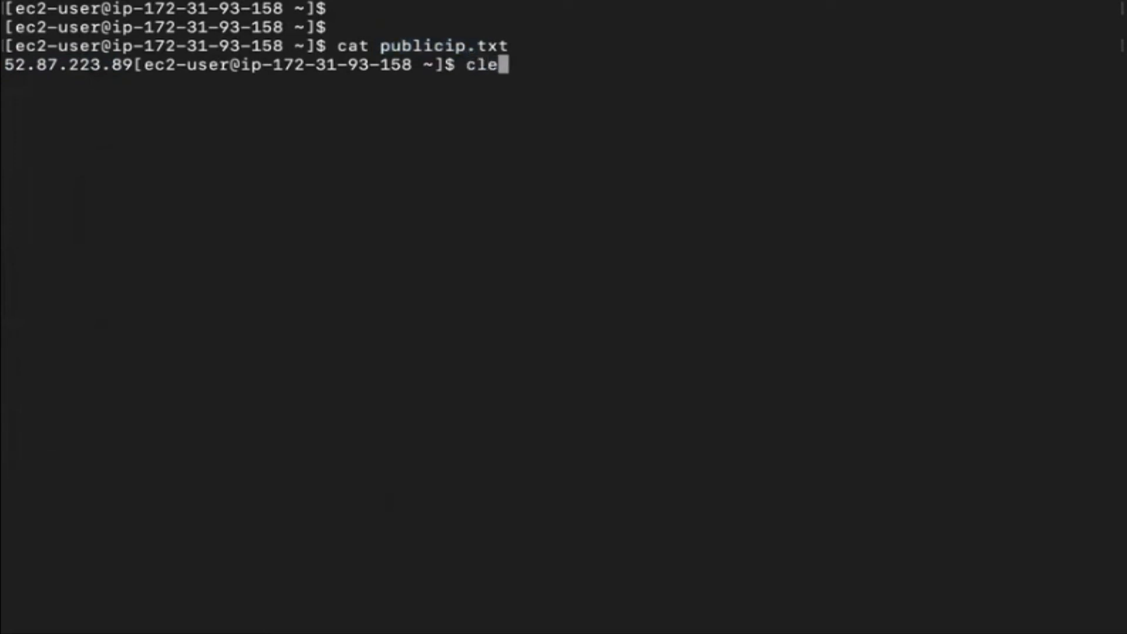
pyautogui.press('Return')
pyautogui.press('Return')
pyautogui.press('Return')
pyautogui.press('Return')
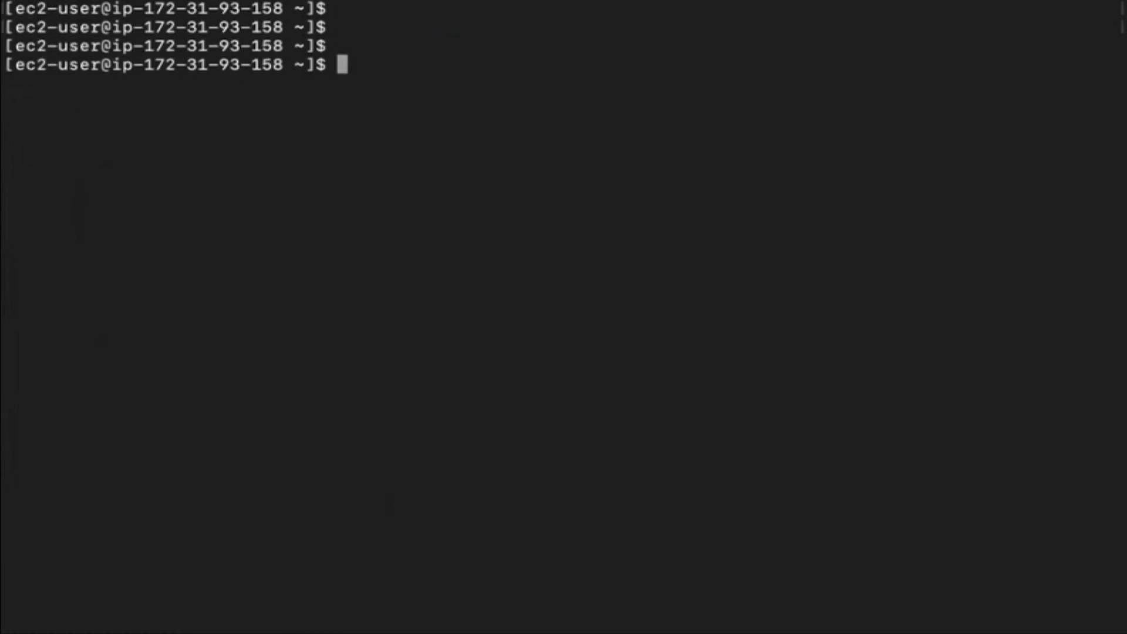
# Try to list the S3 buckets with aws s3 ls and highlight the suggested aws configure command.
pyautogui.write('aws cl')
pyautogui.press('BackSpace')
pyautogui.press('BackSpace')
pyautogui.write('s3 ls')
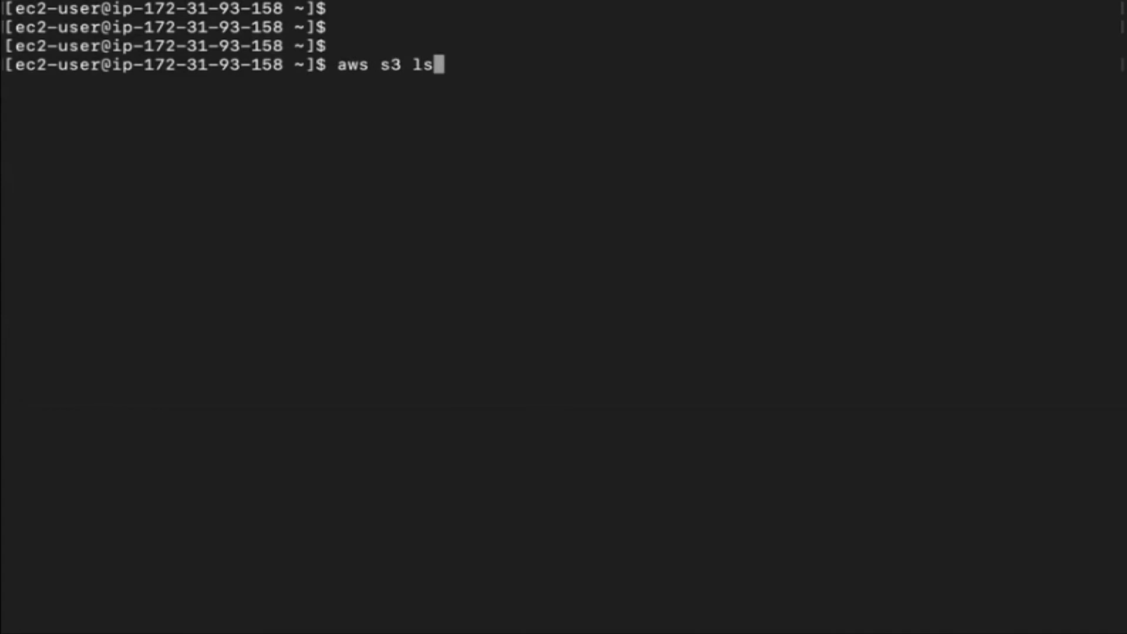
pyautogui.press('Return')
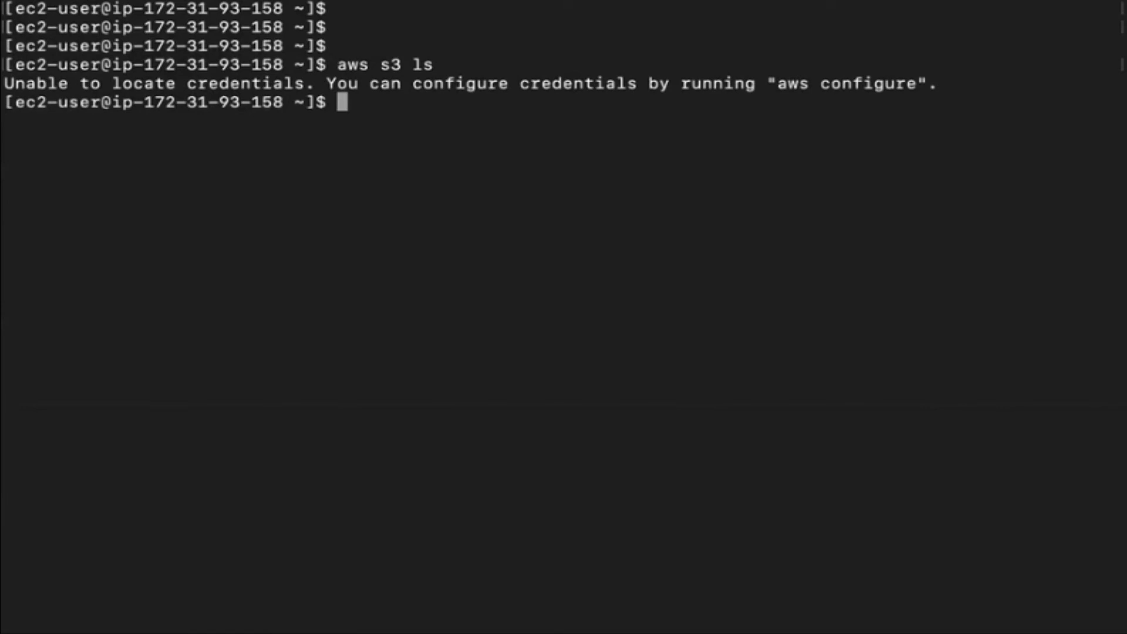
pyautogui.moveTo(778, 82); pyautogui.dragTo(908, 85)
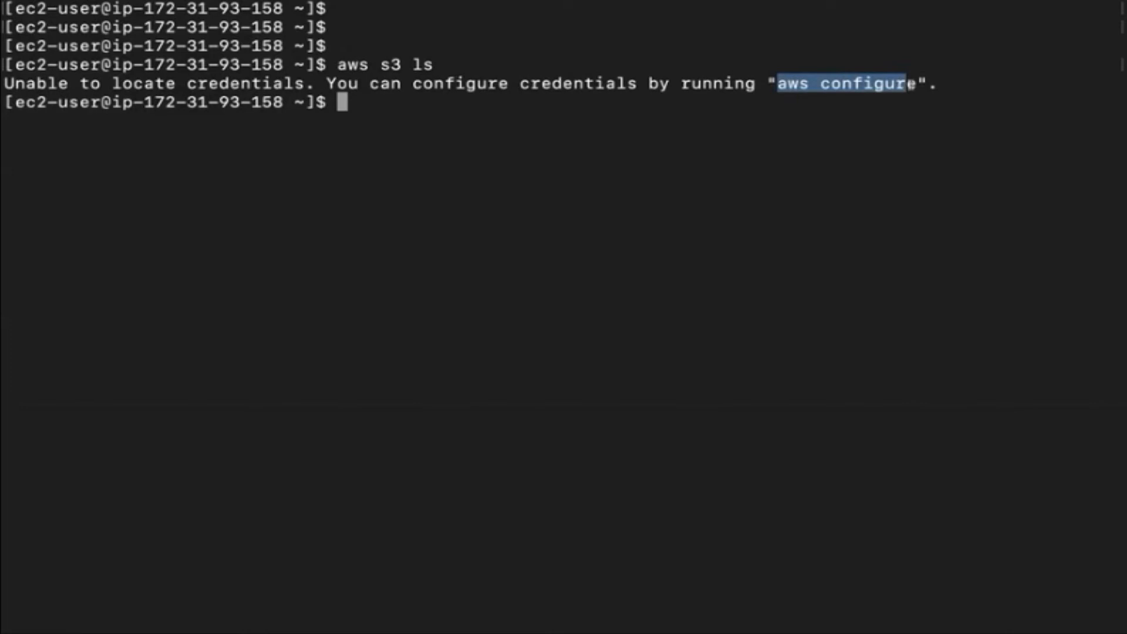
pyautogui.click(422, 128)
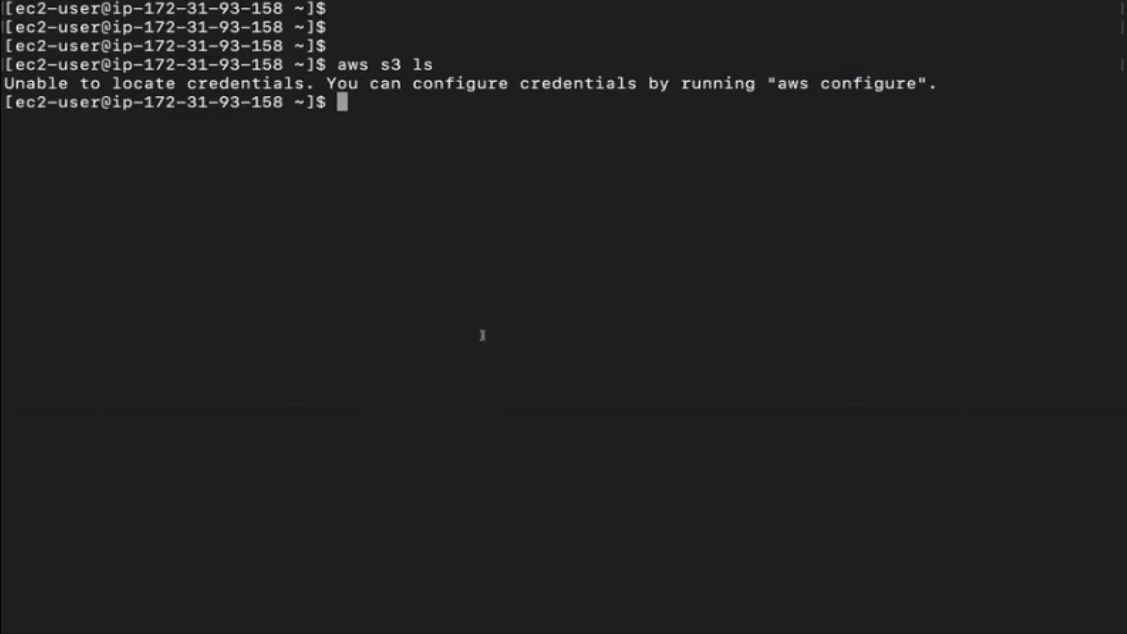
# Switch to the browser, open the IAM console in a new tab, and close the myip search tab.
pyautogui.hotkey('ctrl', 'Left')
pyautogui.hotkey('ctrl', 'Right')
pyautogui.hotkey('ctrl', 'Right')
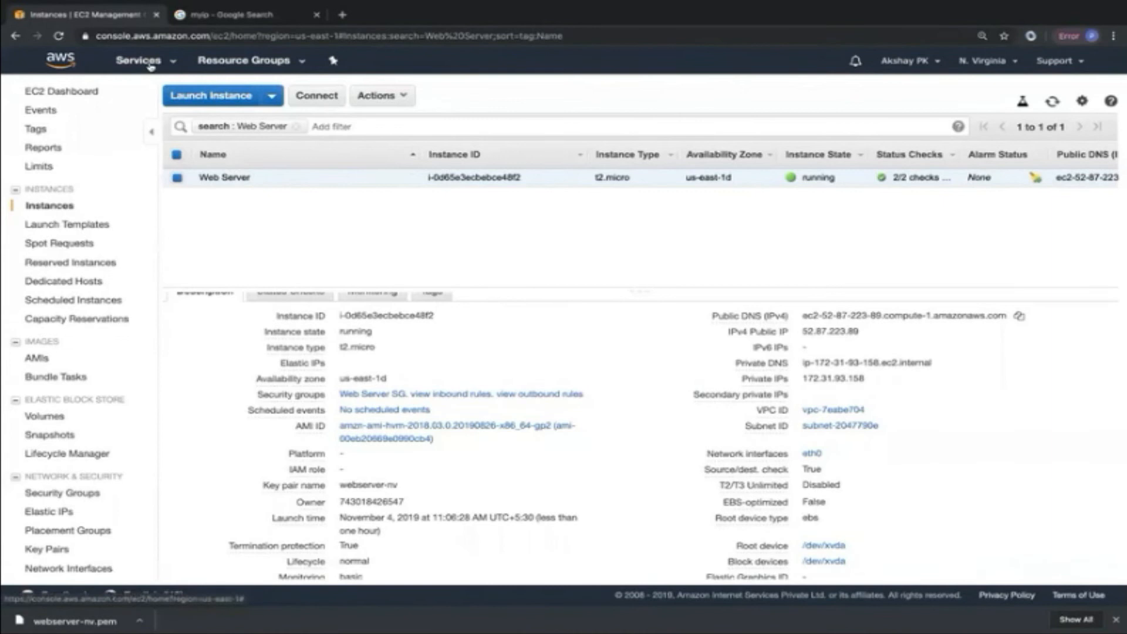
pyautogui.click(147, 61)
pyautogui.rightClick(45, 208)
pyautogui.click(63, 214)
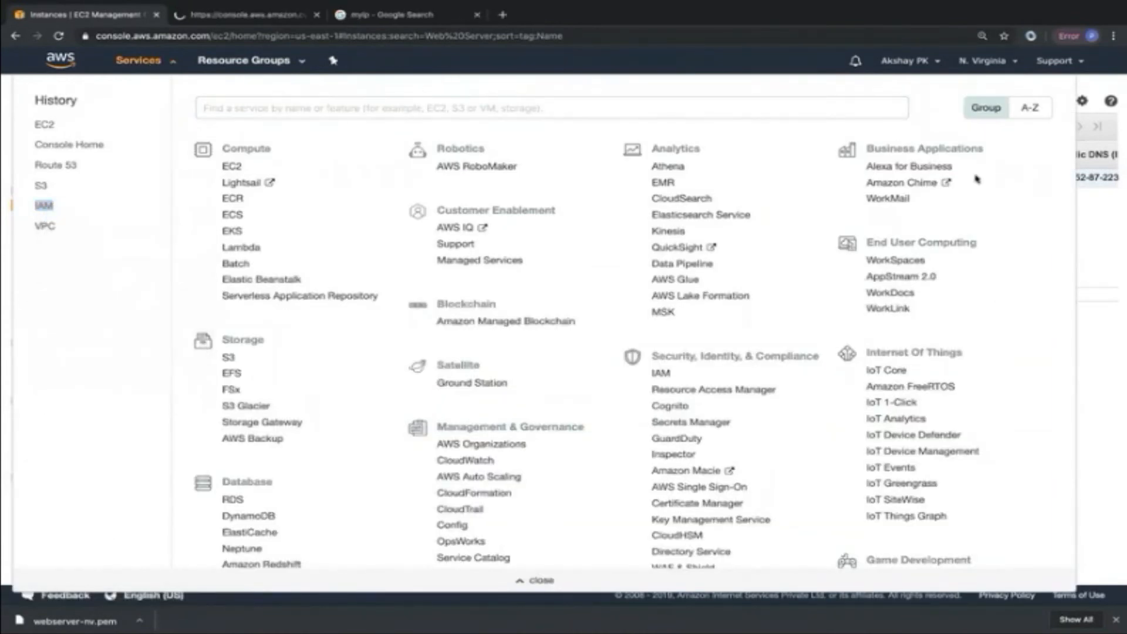
pyautogui.click(1084, 219)
pyautogui.click(241, 15)
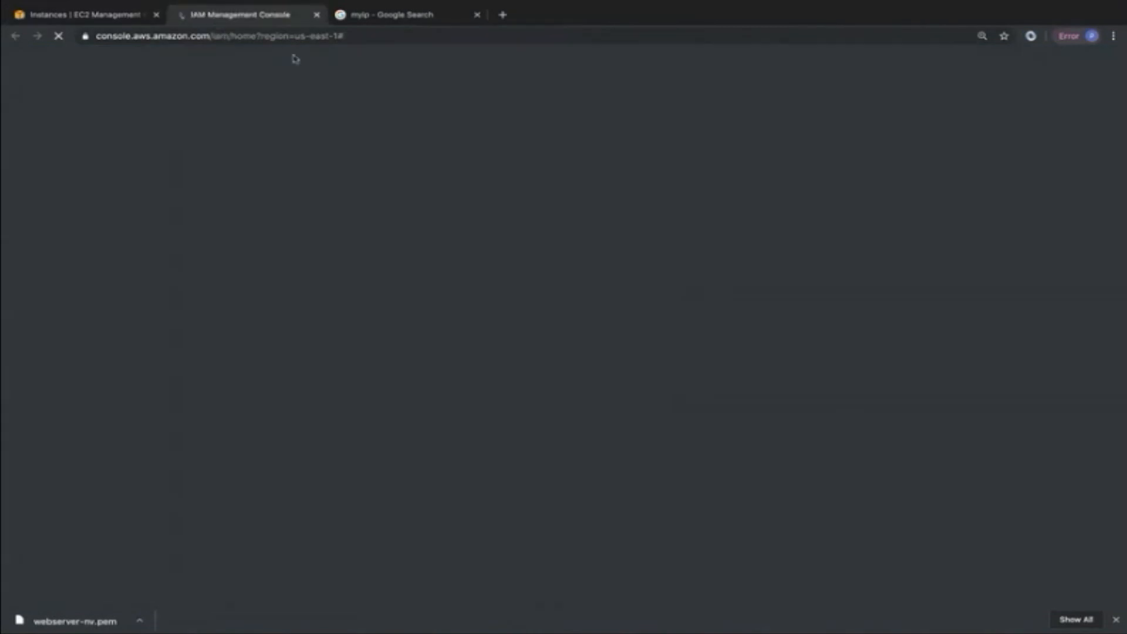
pyautogui.click(476, 14)
# Start a new IAM role with EC2 as the trusted AWS service and proceed to its permissions.
pyautogui.click(40, 210)
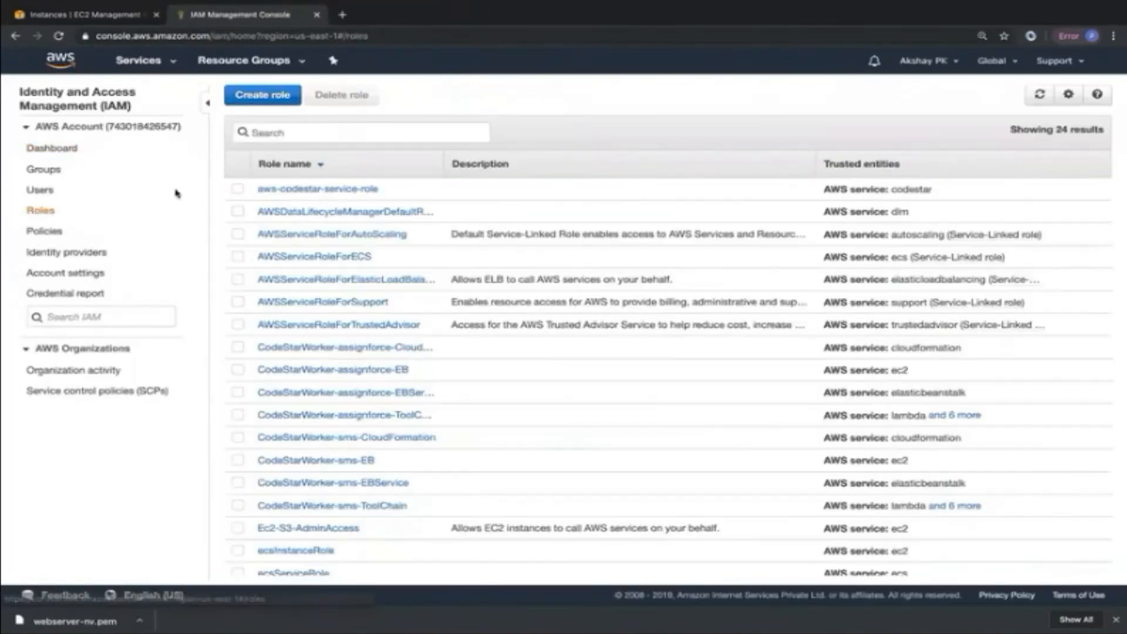
pyautogui.click(254, 103)
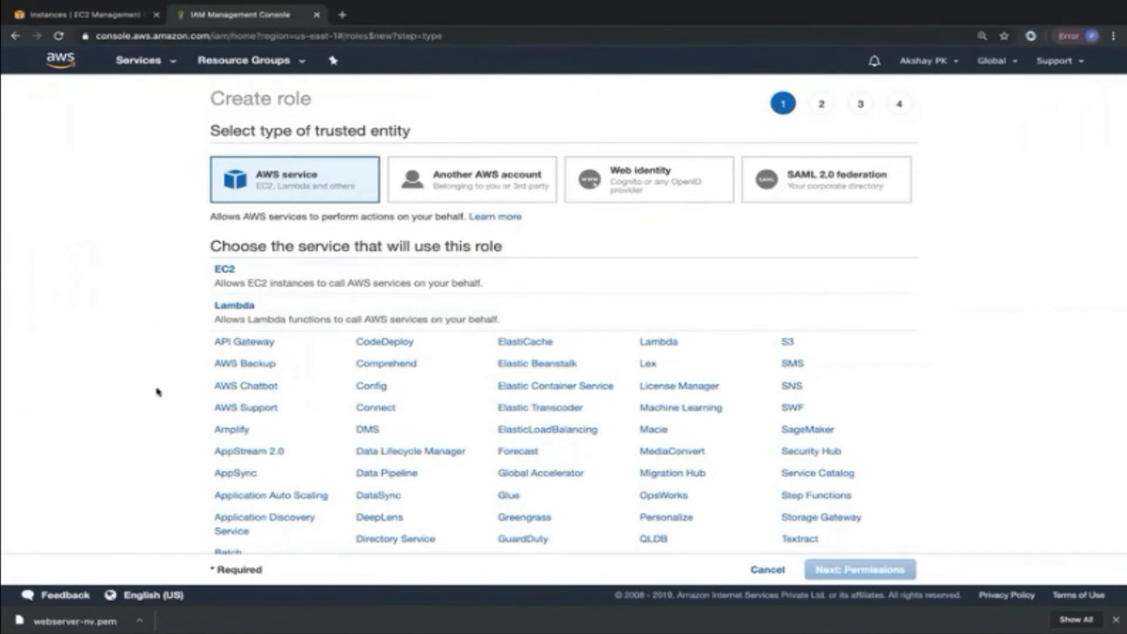
pyautogui.scroll(-2, 156, 391)
pyautogui.scroll(2, 157, 391)
pyautogui.click(304, 280)
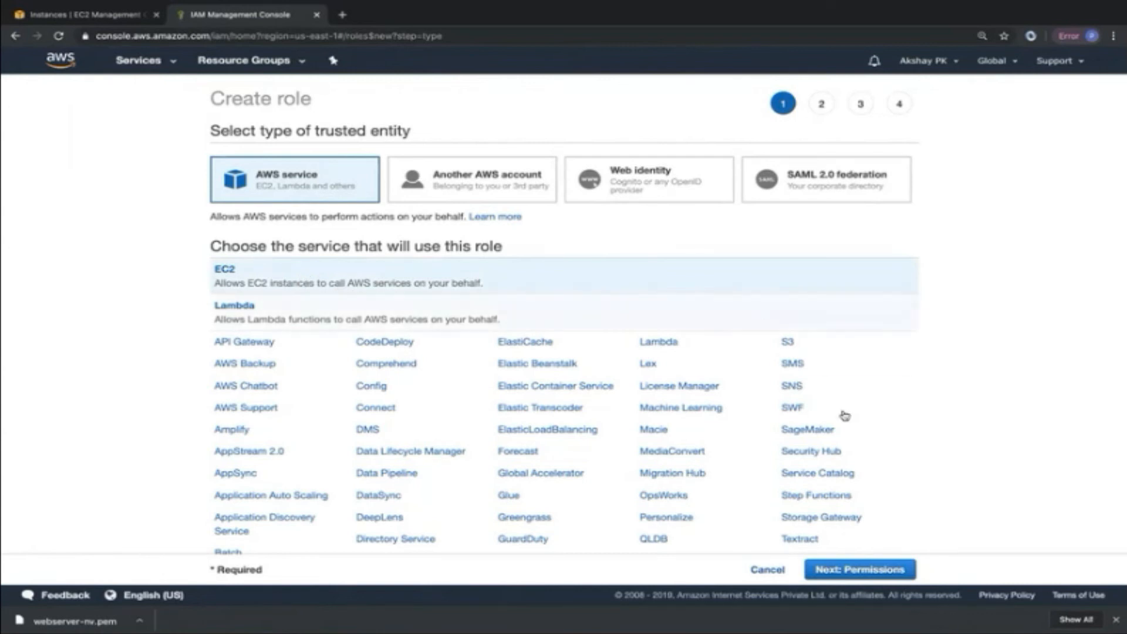
pyautogui.click(857, 569)
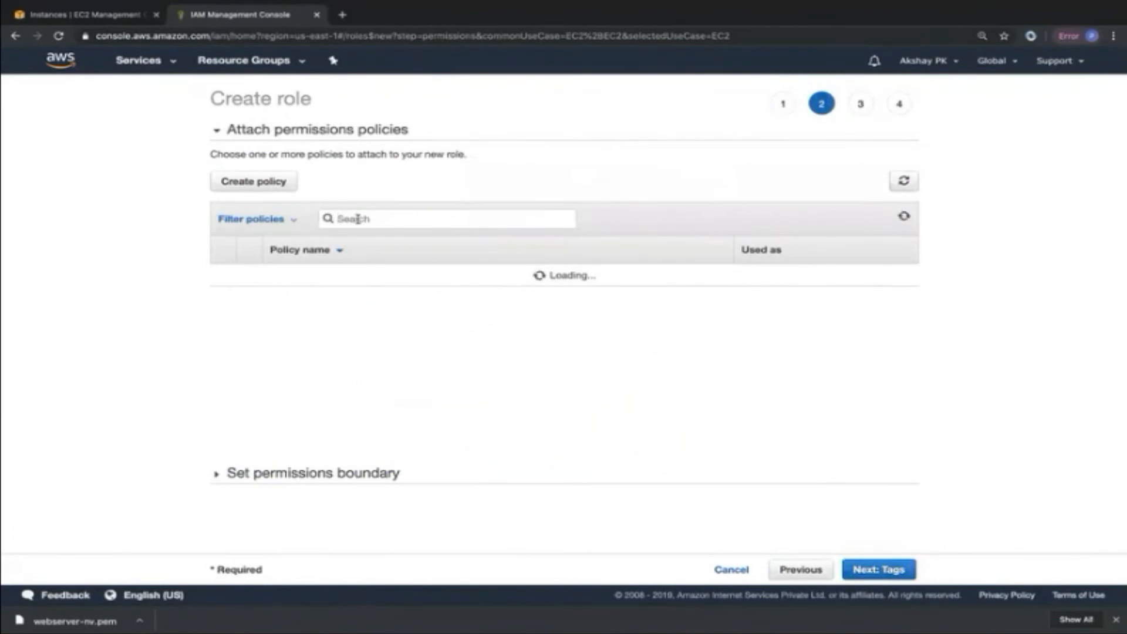
# Find the policies matching S3Full, attach AmazonS3FullAccess to the role, and proceed to the review without adding tags.
pyautogui.click(342, 219)
pyautogui.write('S3Full')
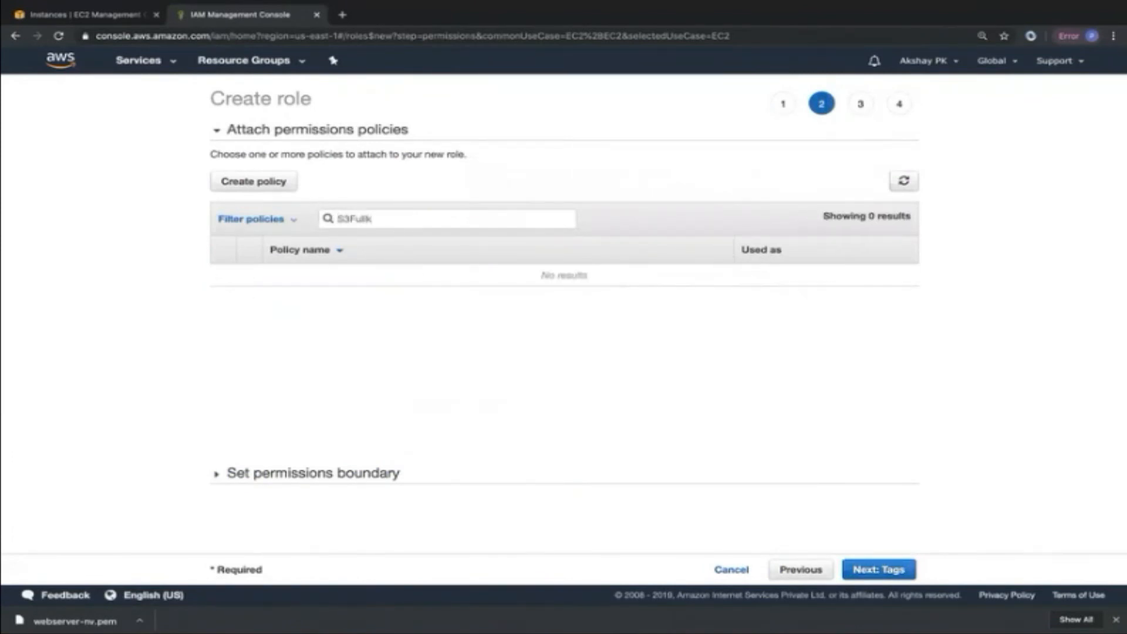
pyautogui.click(223, 275)
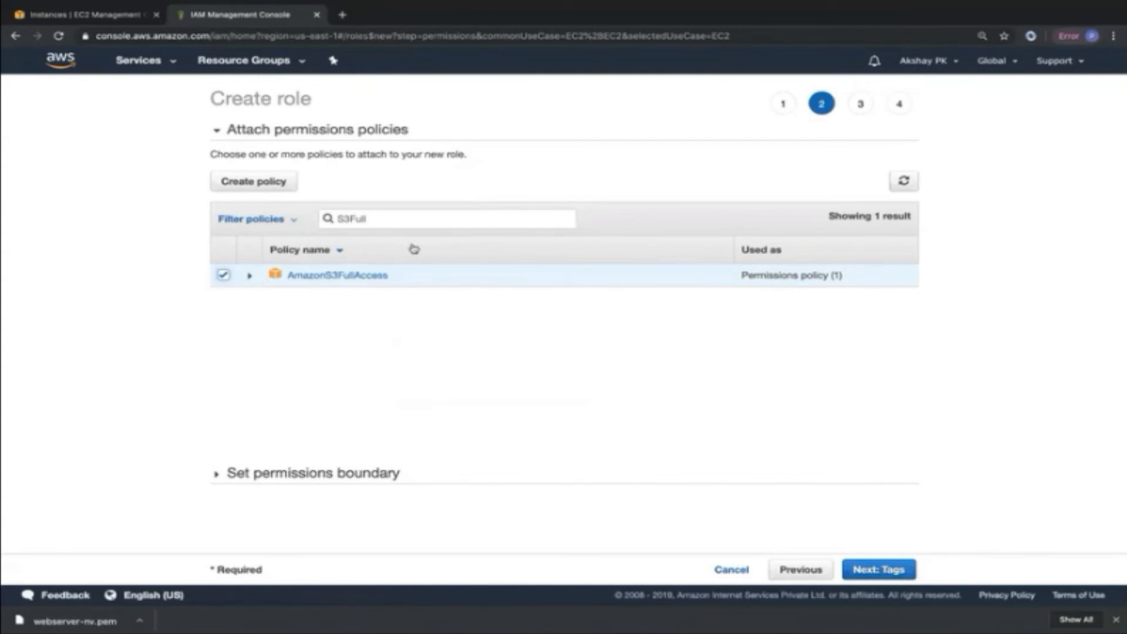
pyautogui.click(878, 569)
pyautogui.click(878, 569)
# Name the role EC2-S3-AdministratorAccessRole and create it.
pyautogui.click(499, 174)
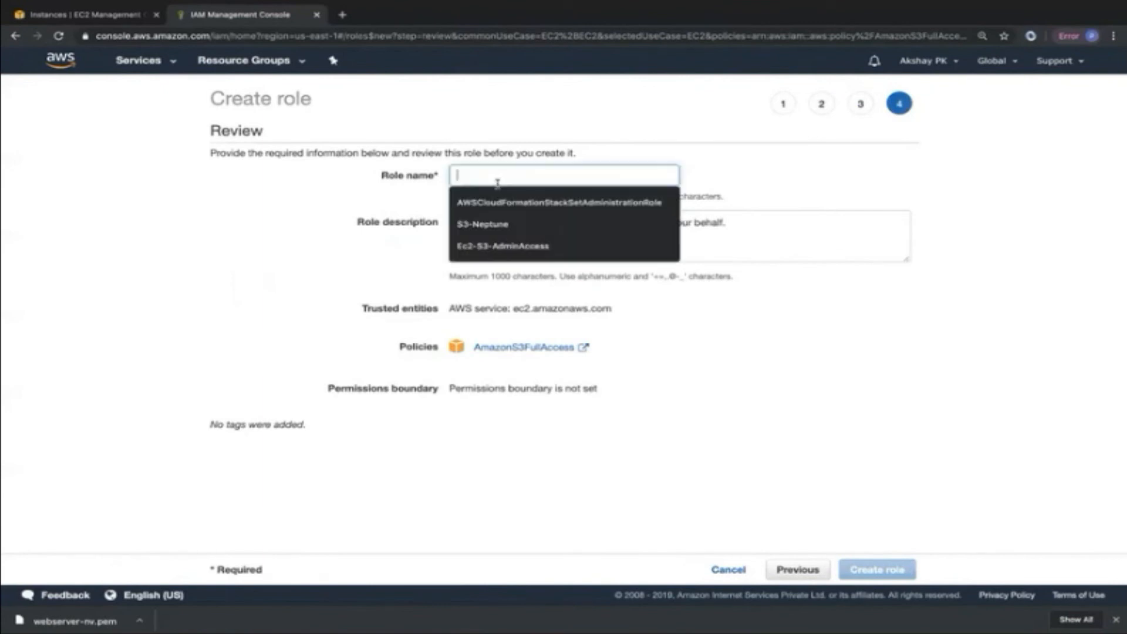
pyautogui.write('EC2-S30')
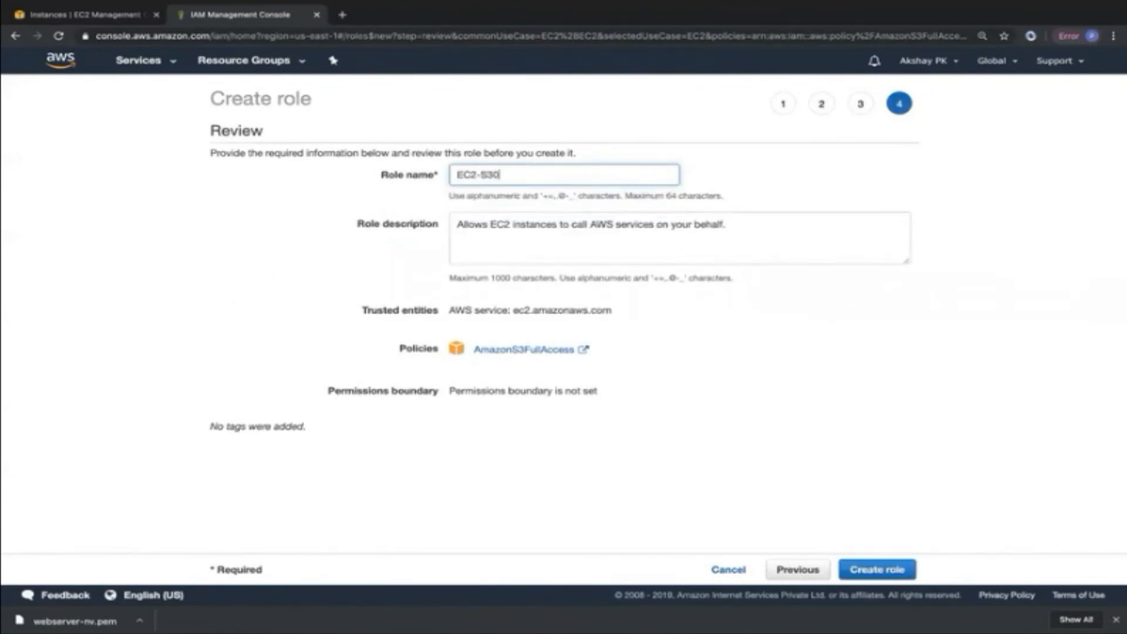
pyautogui.press('BackSpace')
pyautogui.write('-Adm')
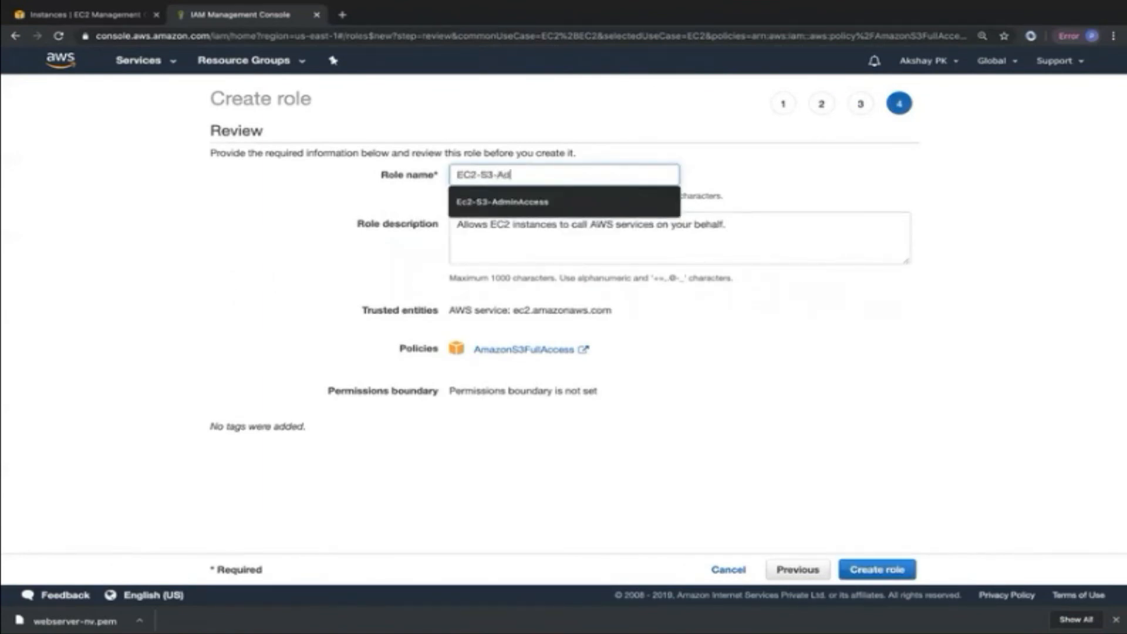
pyautogui.write('inistr')
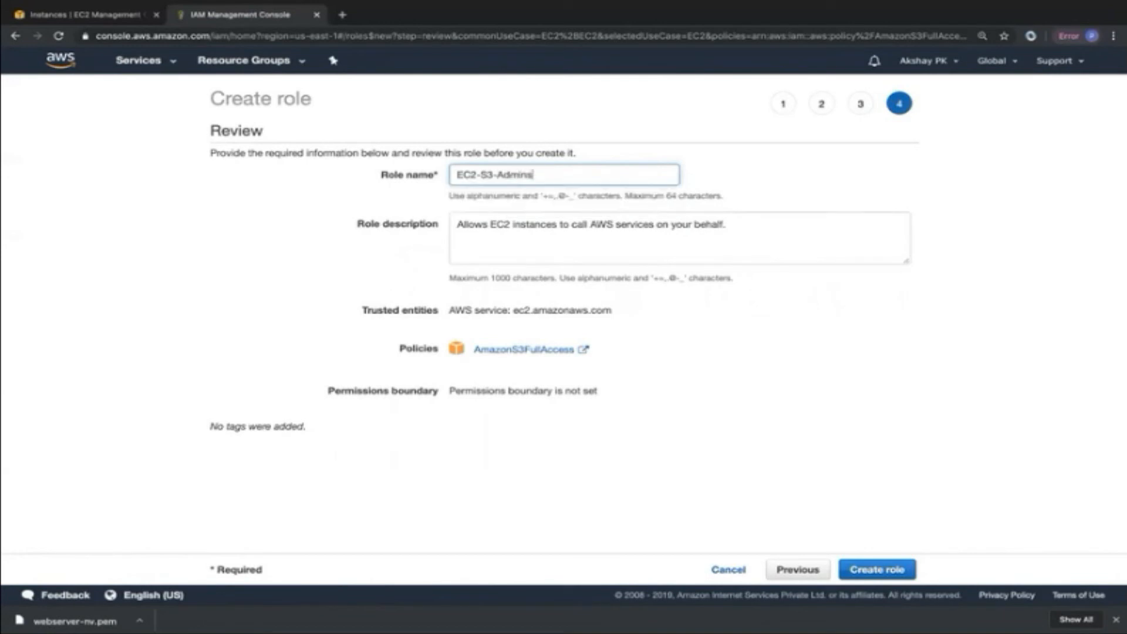
pyautogui.write('atorAccessPolicy')
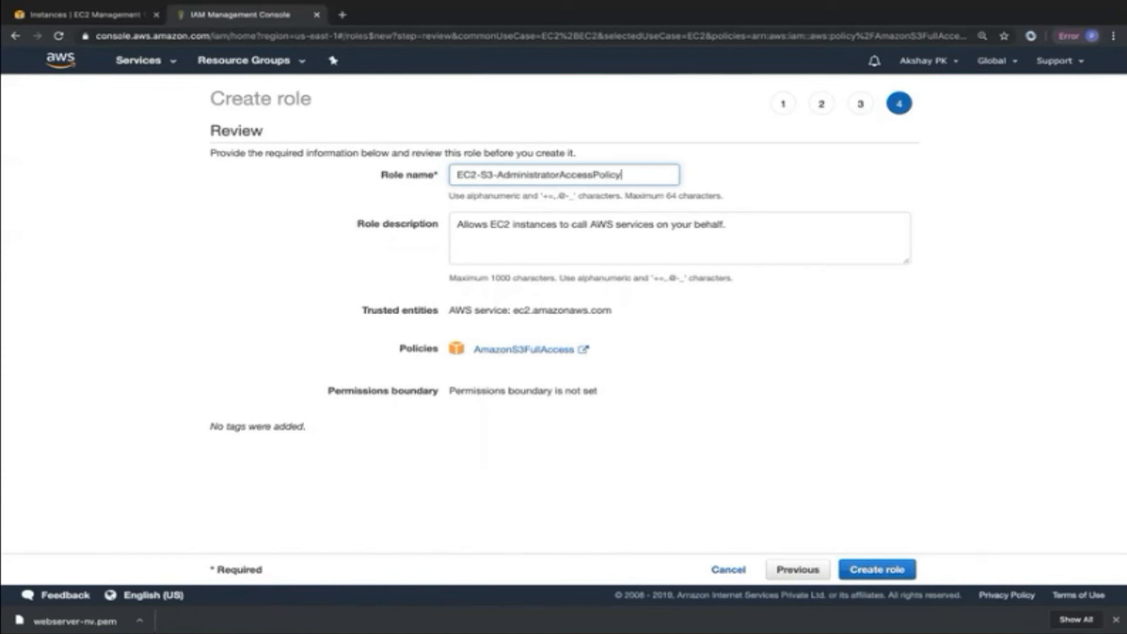
pyautogui.press('BackSpace')
pyautogui.press('BackSpace')
pyautogui.press('BackSpace')
pyautogui.press('BackSpace')
pyautogui.press('BackSpace')
pyautogui.press('BackSpace')
pyautogui.write('Role')
pyautogui.click(860, 565)
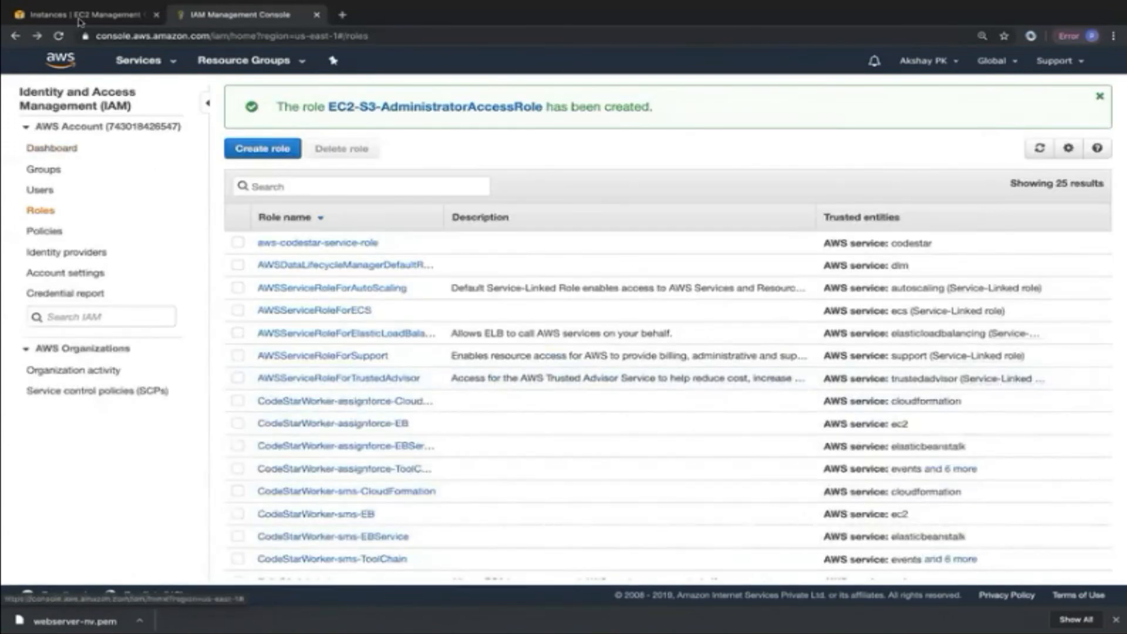
# Return to the EC2 instances page and attach the IAM role EC2-S3-AdministratorAccessRole to the Web Server instance.
pyautogui.click(76, 17)
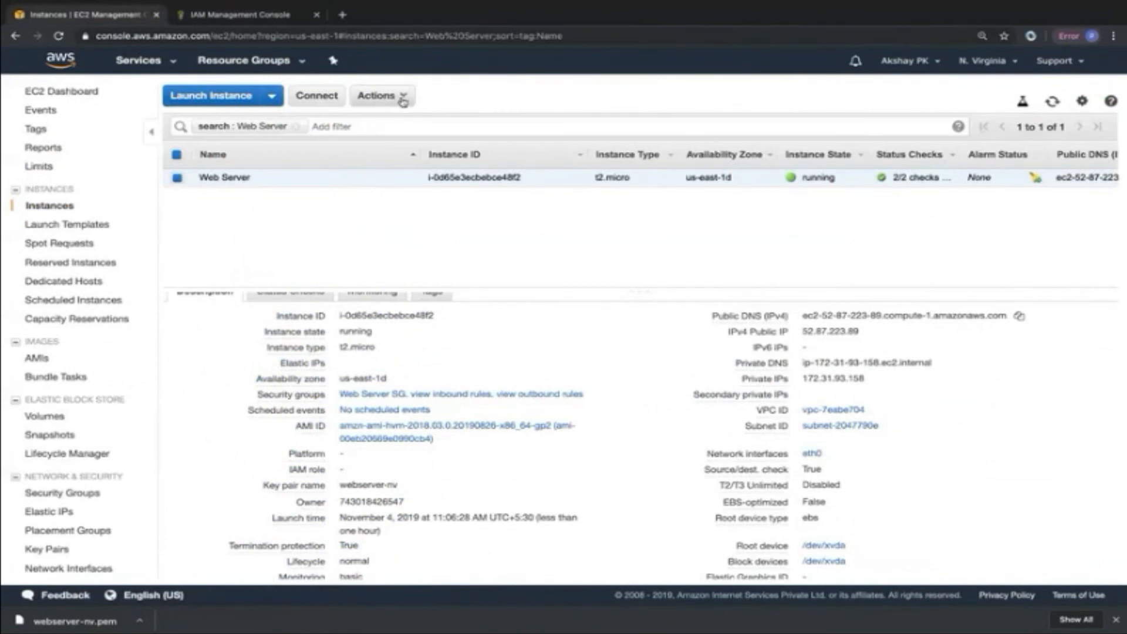
pyautogui.click(402, 97)
pyautogui.click(182, 192)
pyautogui.click(382, 95)
pyautogui.moveTo(433, 202)
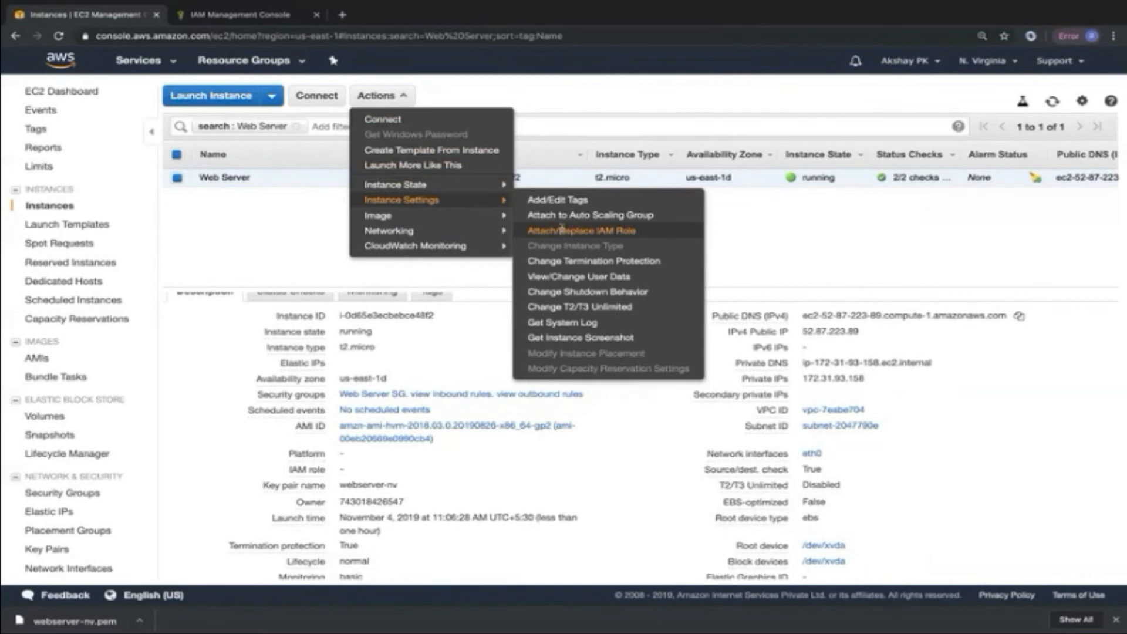
pyautogui.click(564, 232)
pyautogui.click(387, 235)
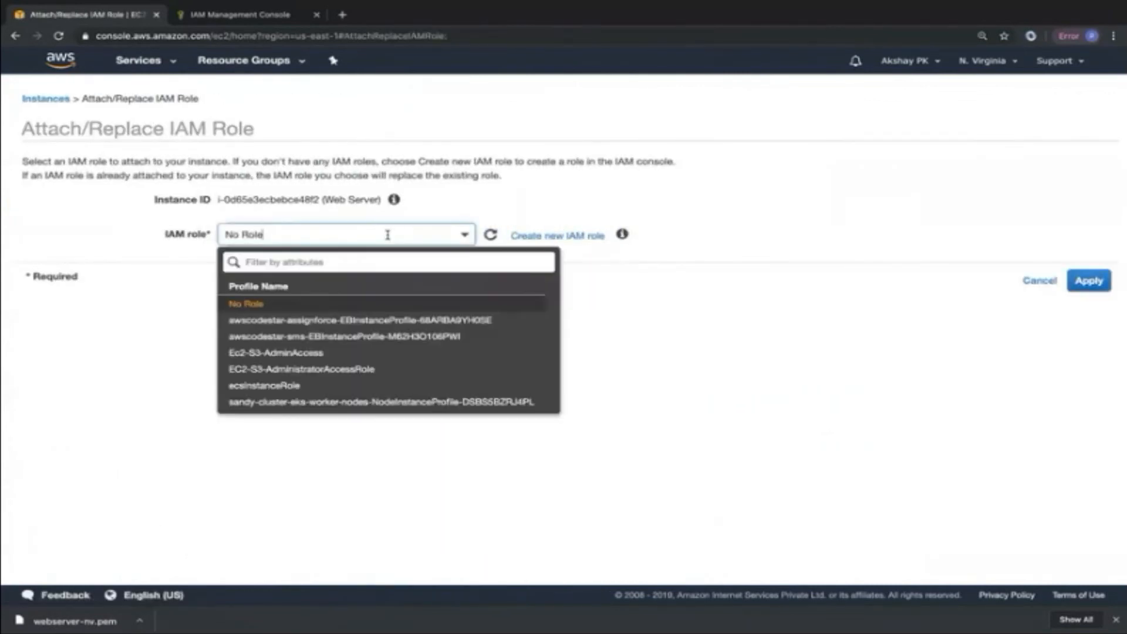
pyautogui.click(284, 369)
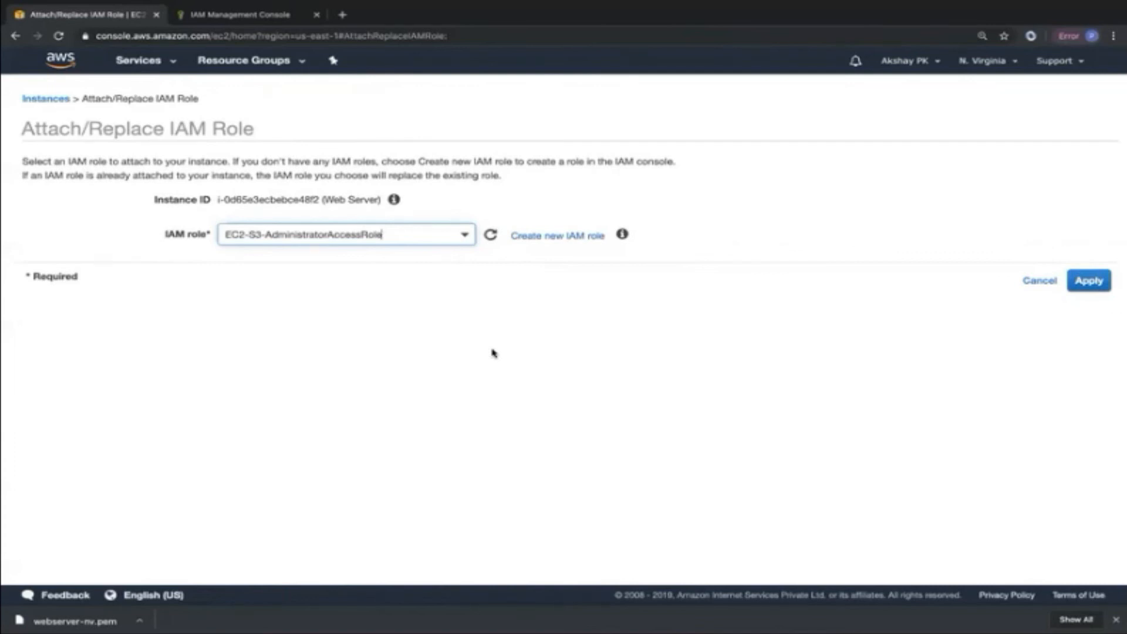
pyautogui.click(1090, 282)
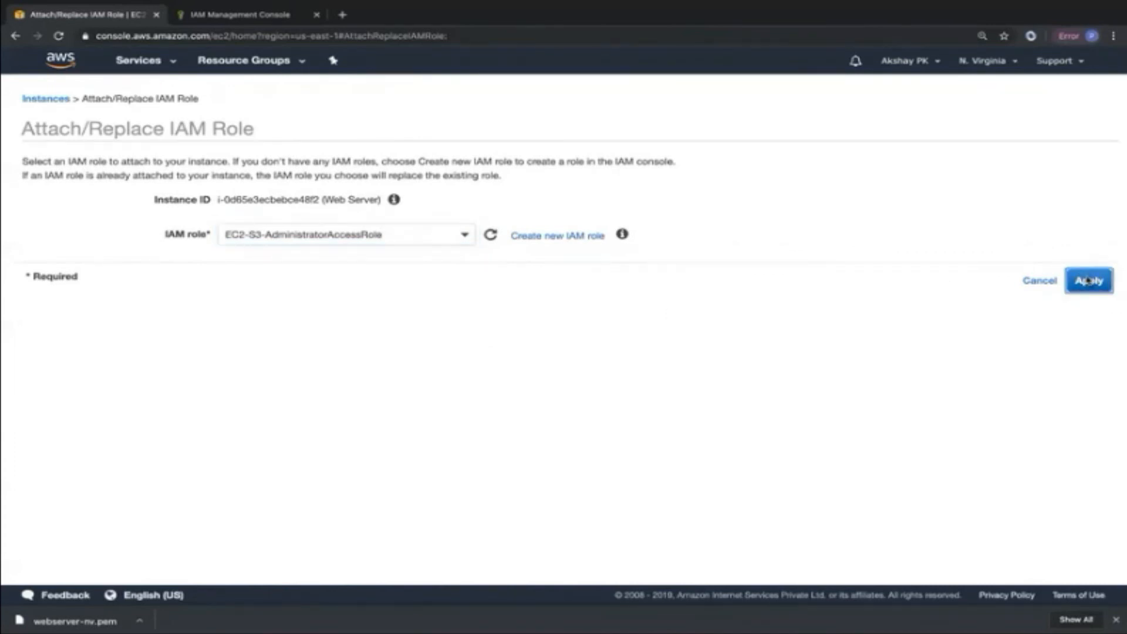
# Switch to the terminal, list the S3 buckets with aws s3 ls, and clear the screen.
pyautogui.hotkey('ctrl', 'Left')
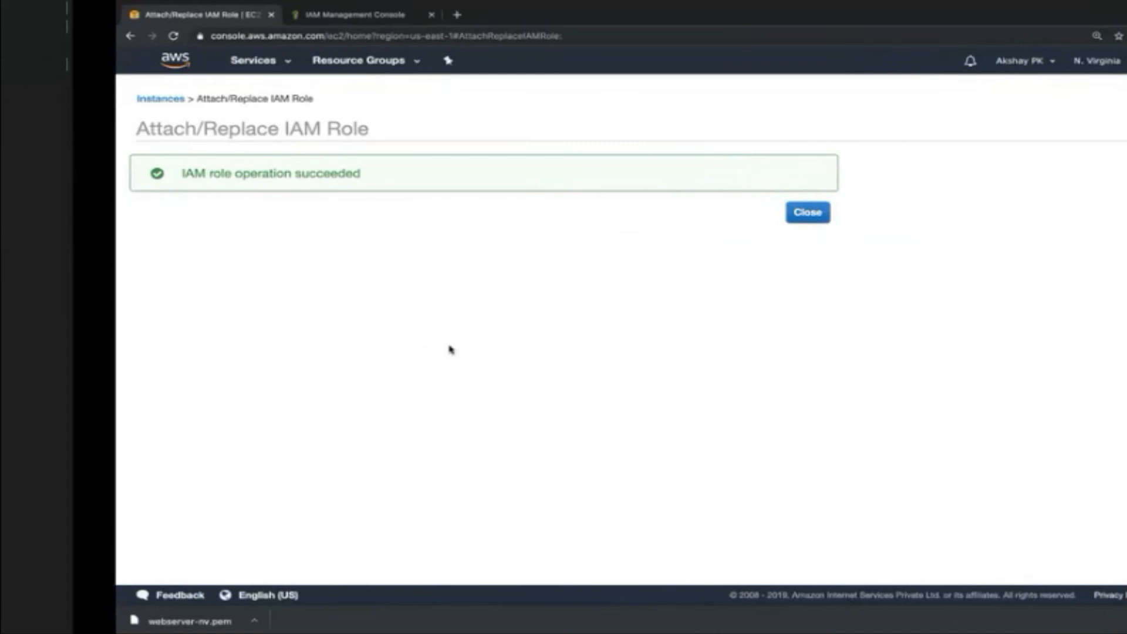
pyautogui.write('aws s3 ls')
pyautogui.press('Return')
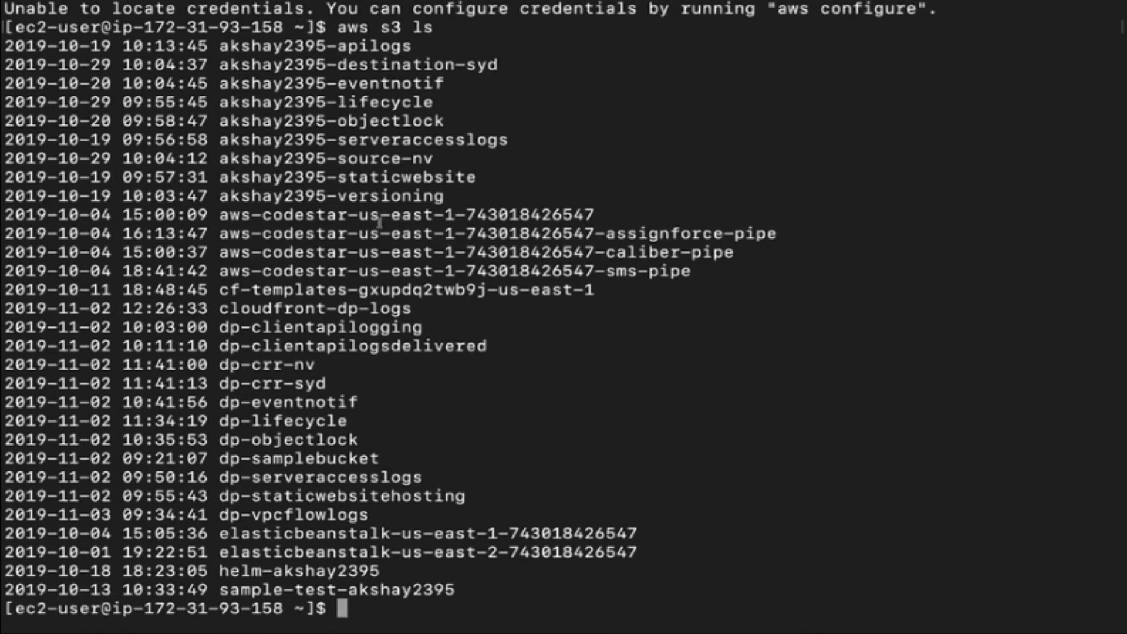
pyautogui.write('clear')
pyautogui.press('Return')
pyautogui.press('Return')
pyautogui.press('Return')
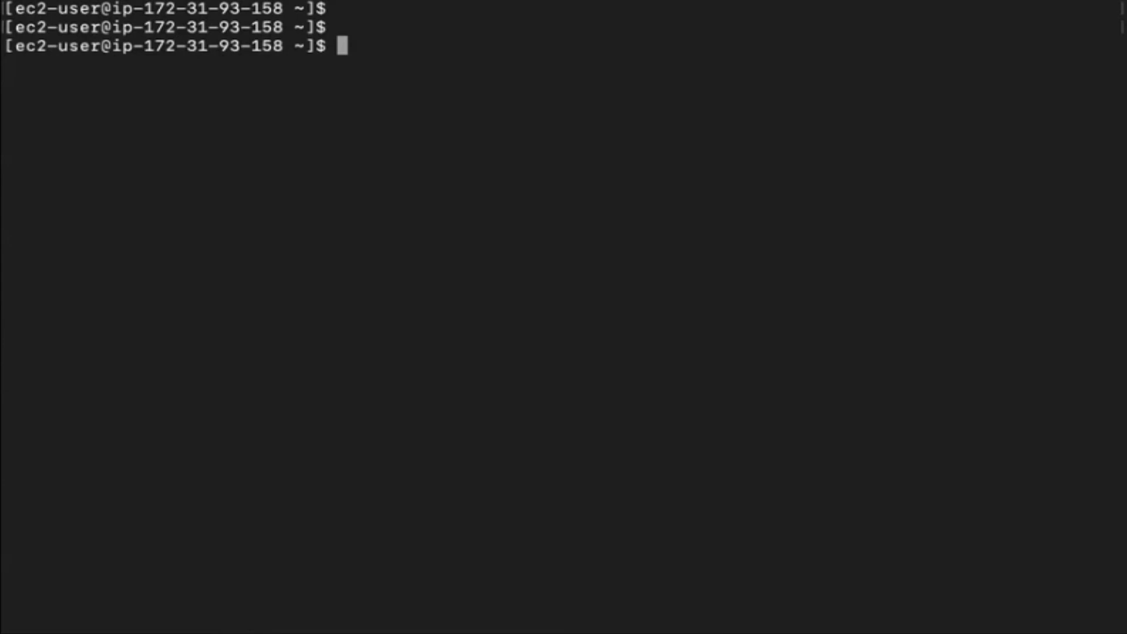
# Try to install the httpd package with yum as ec2-user, without the -y option.
pyautogui.write('yum install httpd -y')
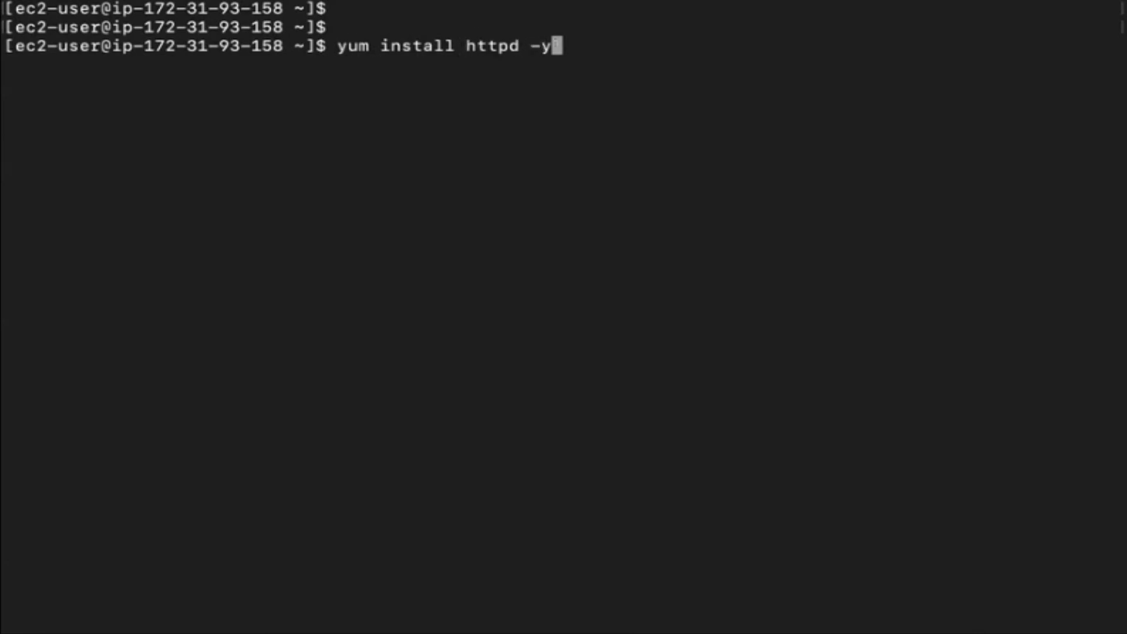
pyautogui.press('BackSpace')
pyautogui.press('BackSpace')
pyautogui.press('BackSpace')
pyautogui.press('Return')
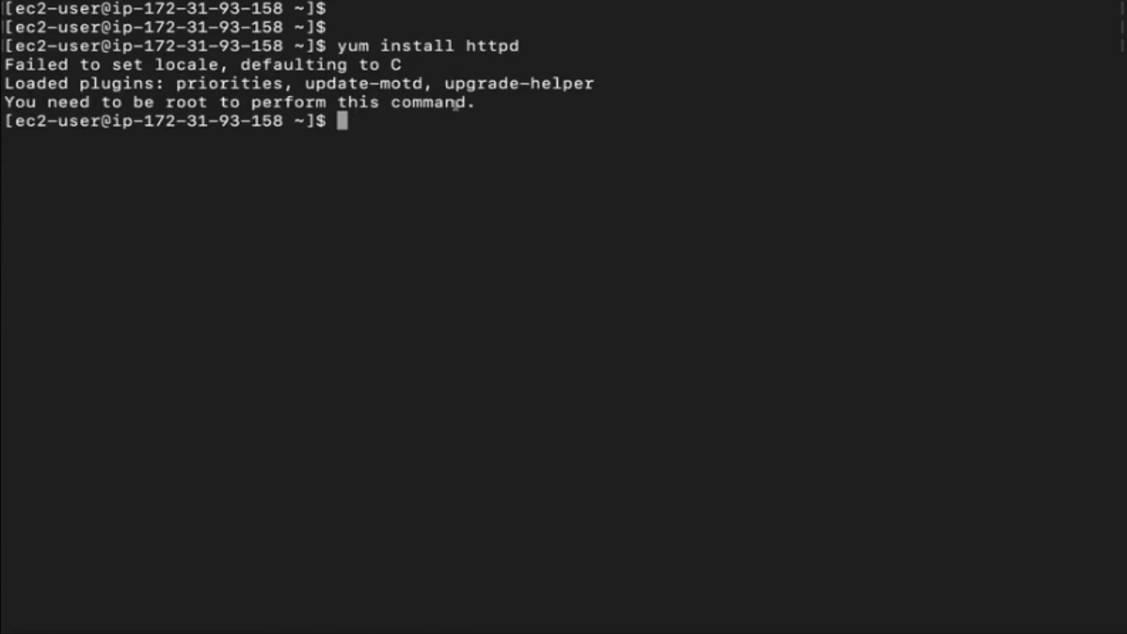
# Switch the shell session from ec2-user to root with sudo su.
pyautogui.moveTo(101, 123); pyautogui.dragTo(34, 123)
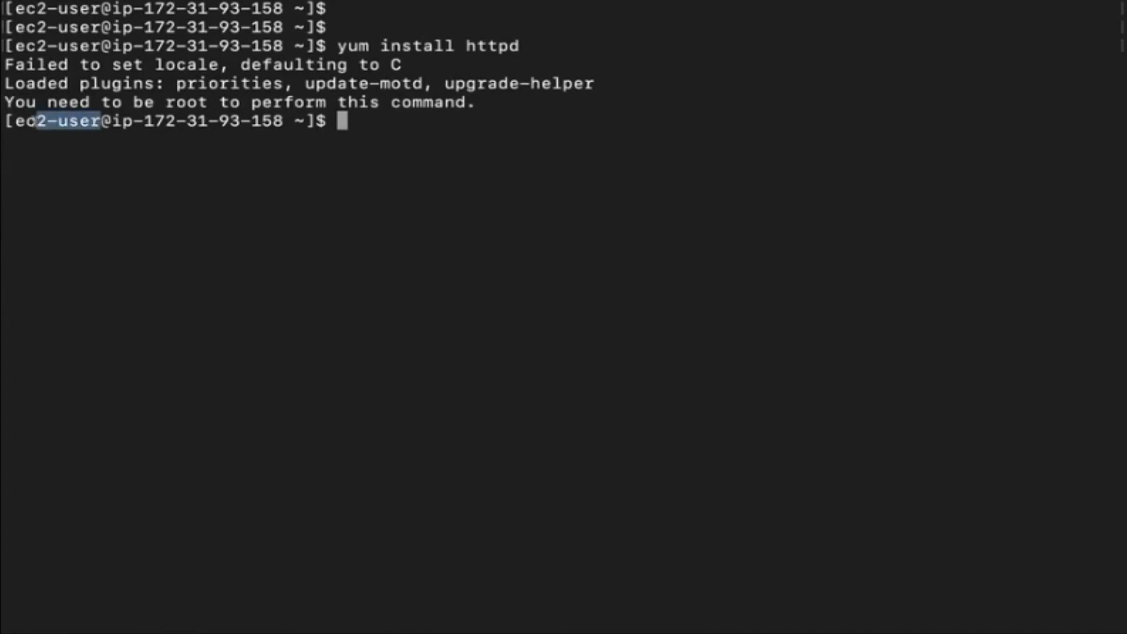
pyautogui.click(338, 125)
pyautogui.write('sudo su')
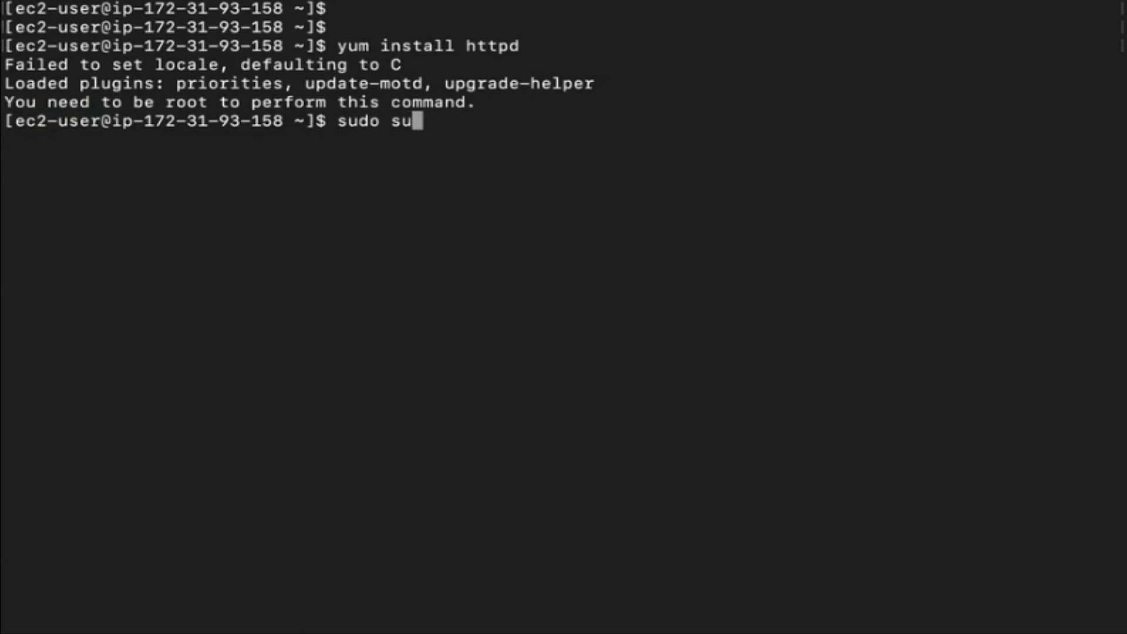
pyautogui.press('Return')
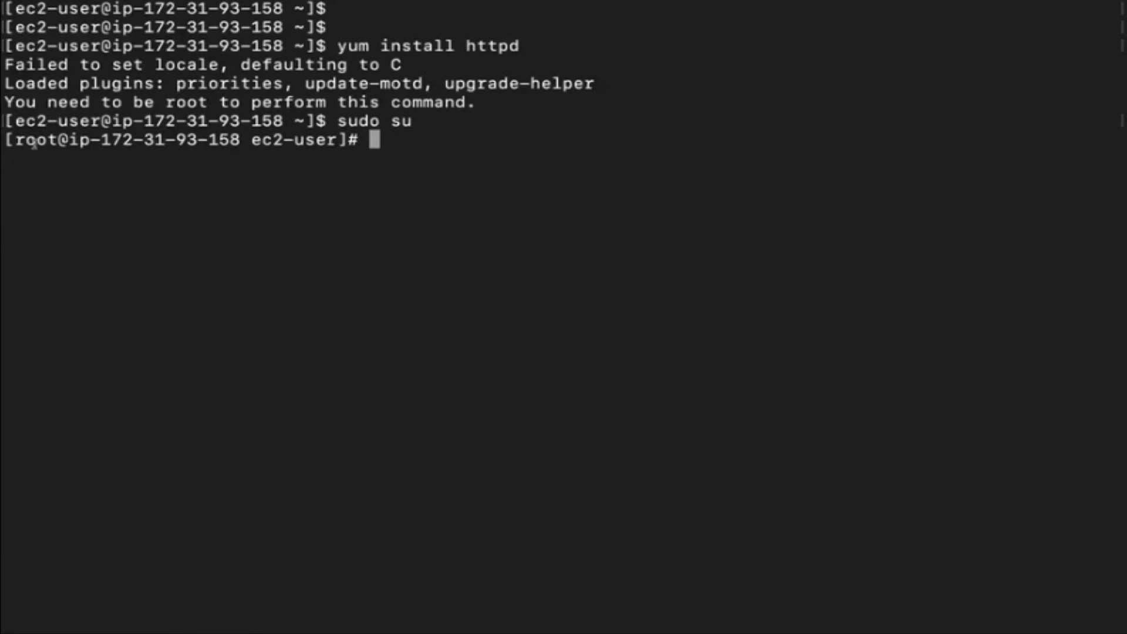
# Install httpd with yum as root, accepting the package transaction, and clear the terminal.
pyautogui.write('yum install httpd')
pyautogui.press('Return')
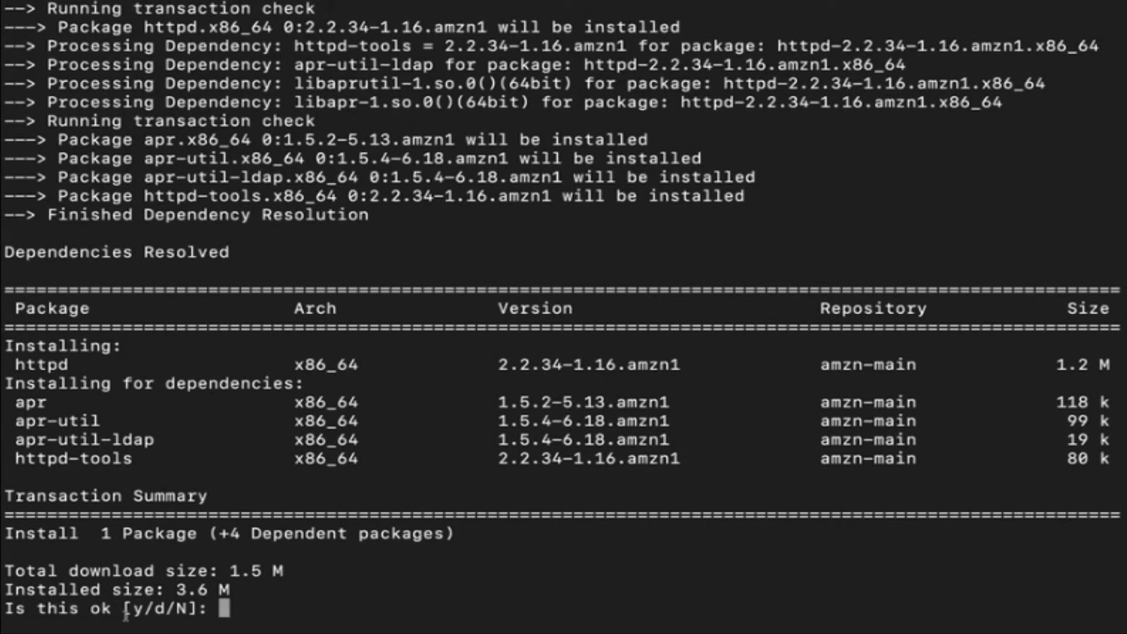
pyautogui.write('y')
pyautogui.press('Return')
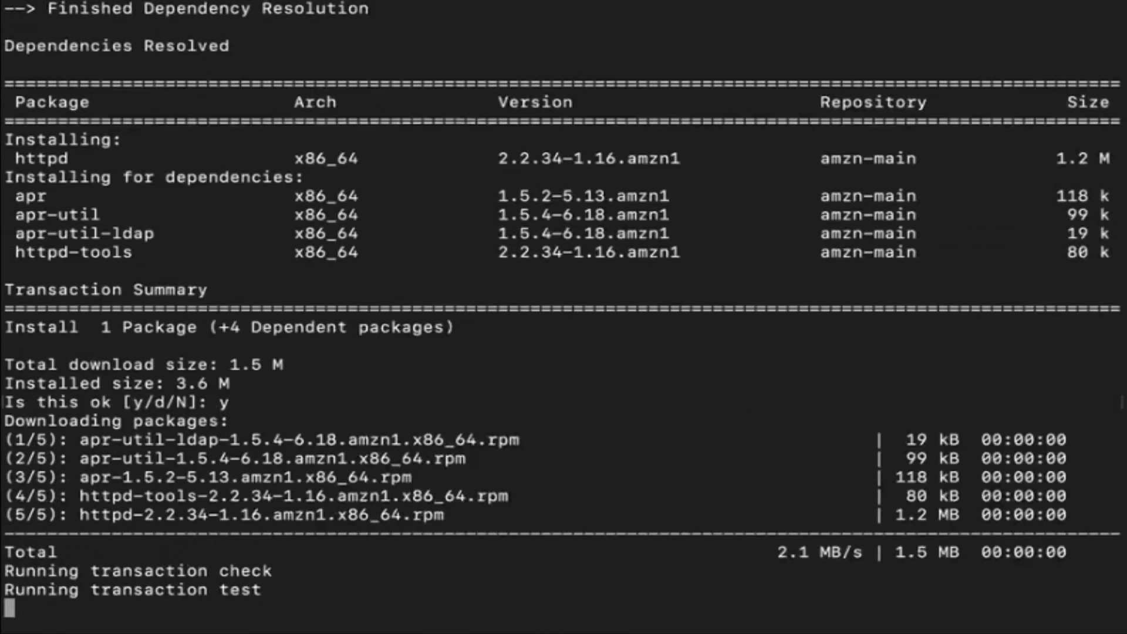
pyautogui.write('clear')
pyautogui.press('Return')
pyautogui.press('Return')
pyautogui.press('Return')
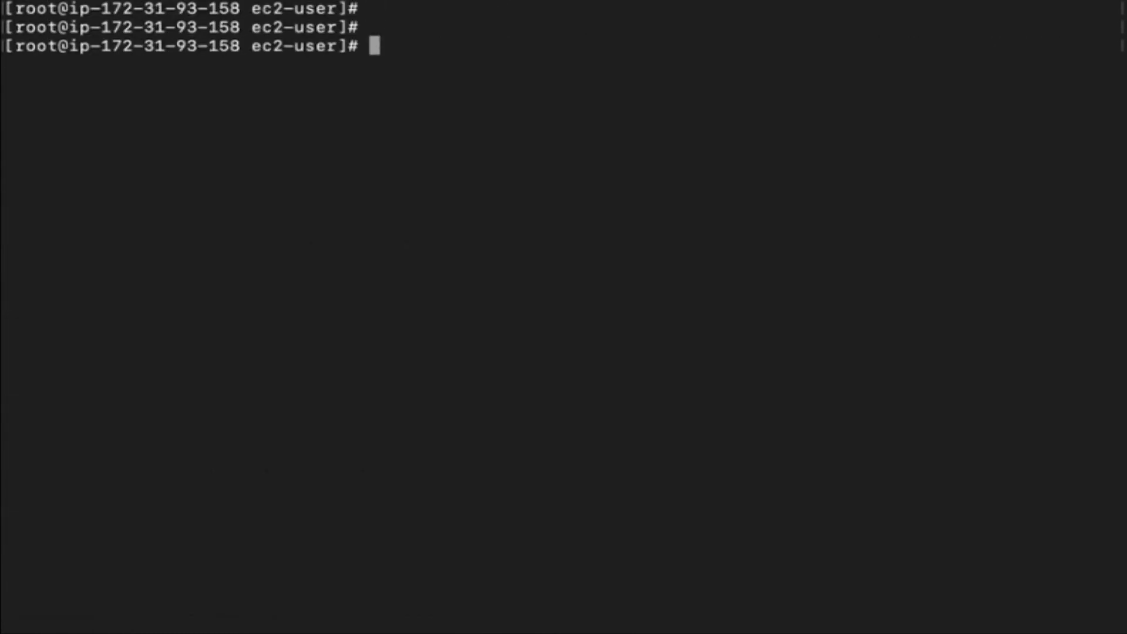
# Change the working directory to /var/www/html.
pyautogui.press('Return')
pyautogui.write('cd /var/www/html')
pyautogui.press('Return')
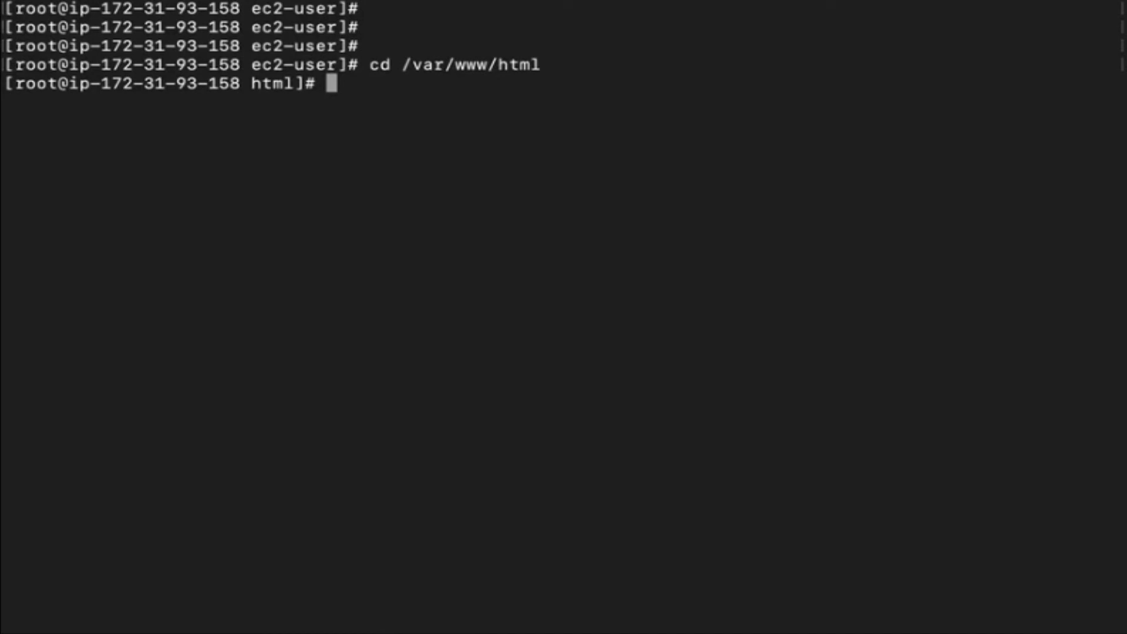
# List the S3 buckets, and list the contents of s3://dp-staticwebsitehosting.
pyautogui.write('aws ')
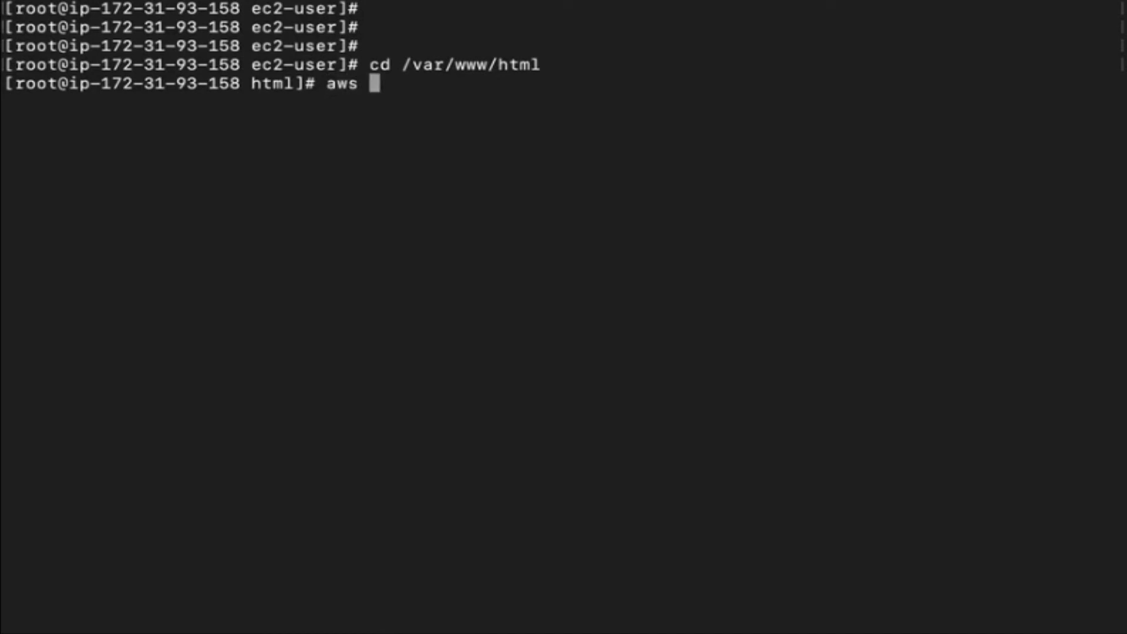
pyautogui.write('s3 ls')
pyautogui.press('Return')
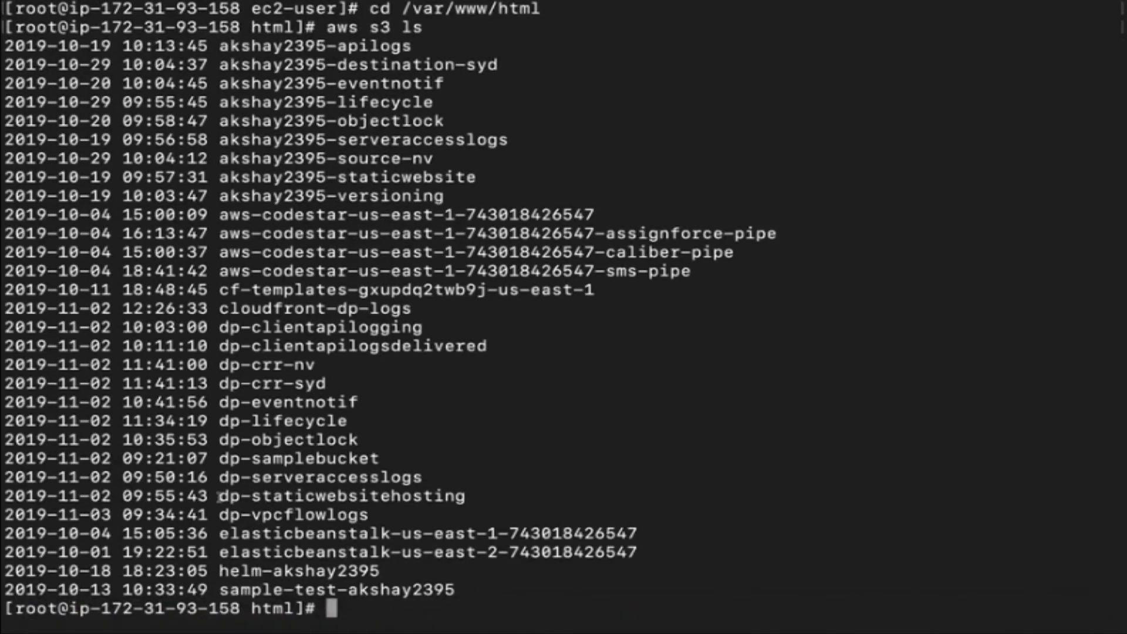
pyautogui.moveTo(219, 496); pyautogui.dragTo(468, 490)
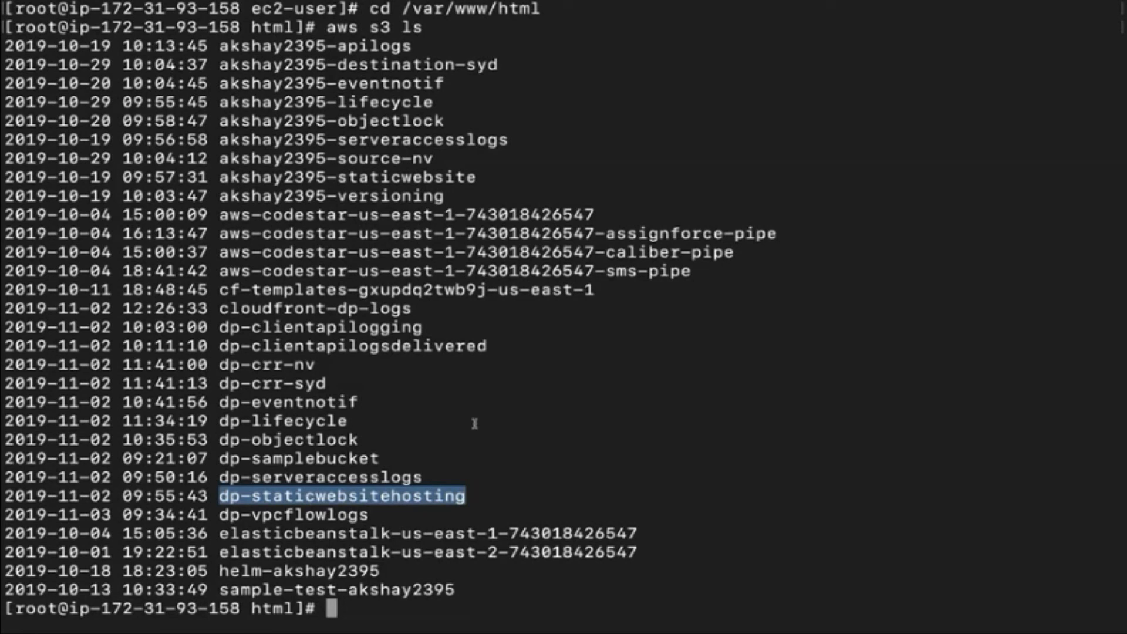
pyautogui.write('aws s3 ls s3://dp-staticwebsiteh')
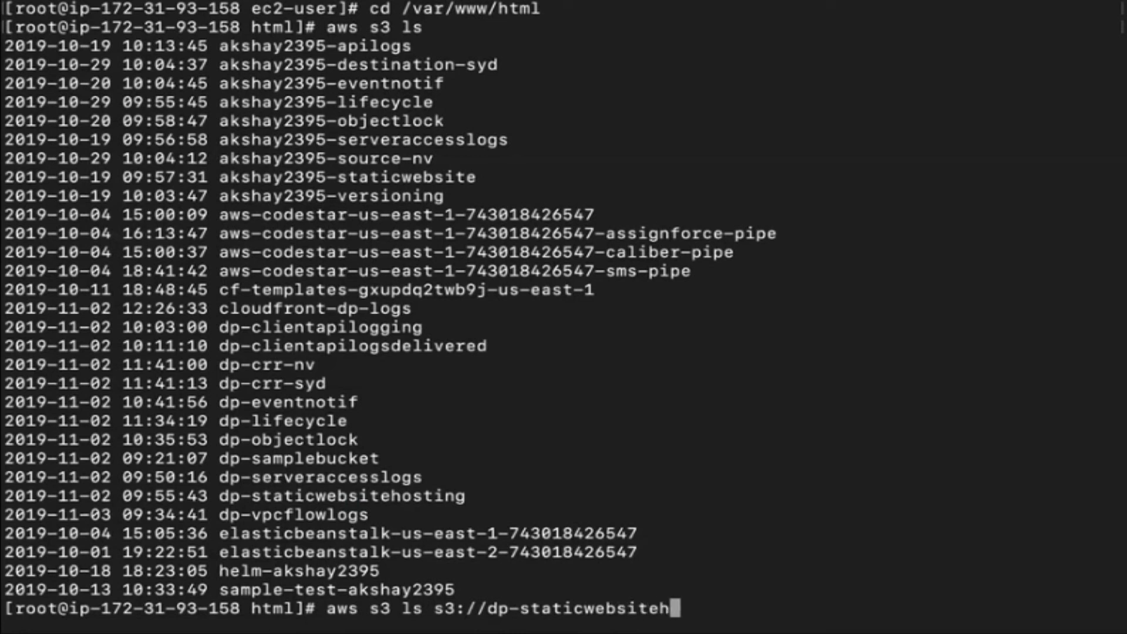
pyautogui.write('osting')
pyautogui.press('Return')
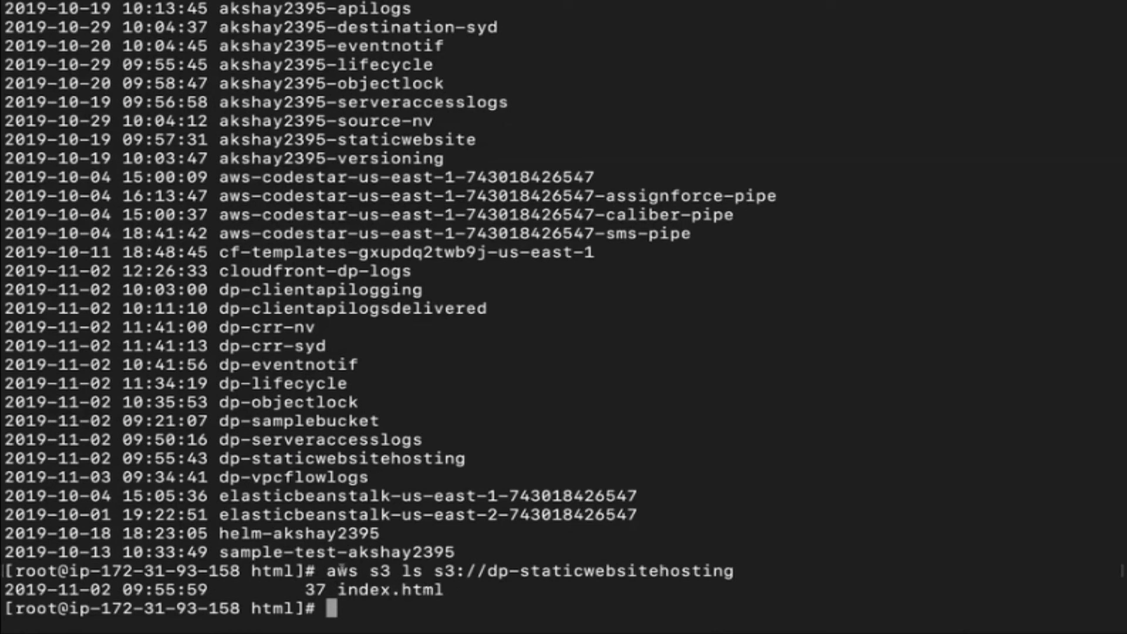
pyautogui.doubleClick(278, 609)
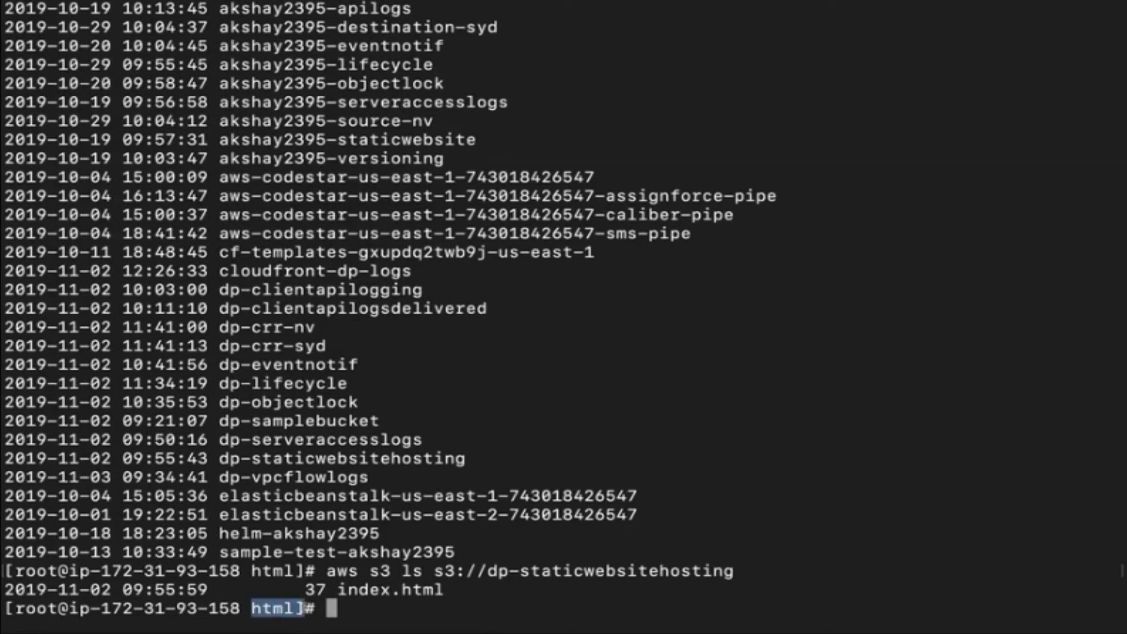
pyautogui.click(349, 609)
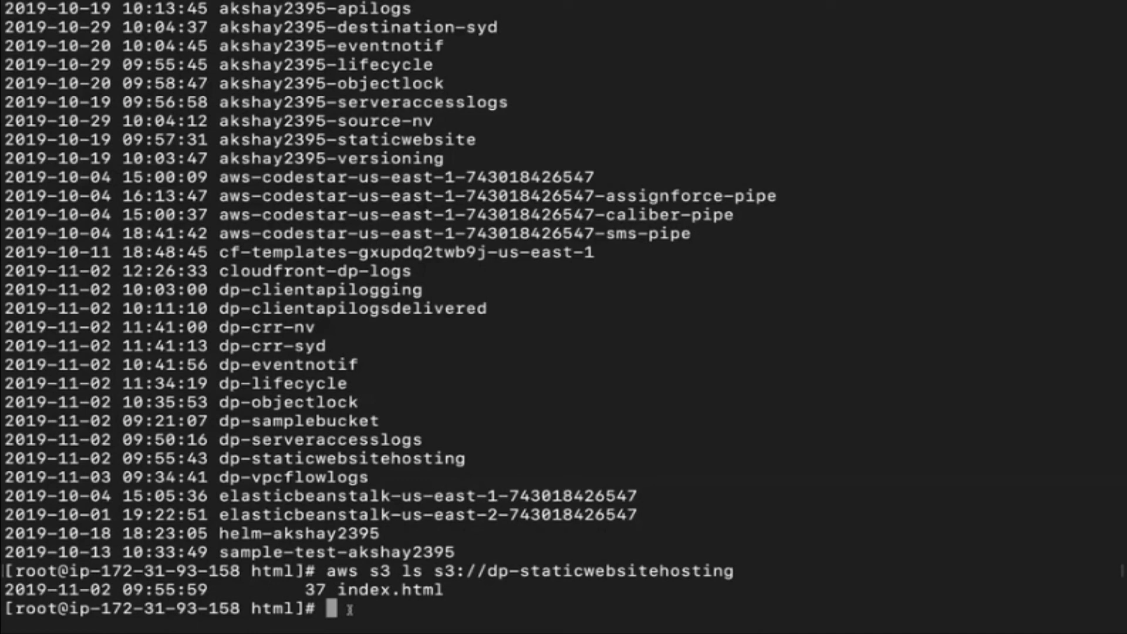
# Clear the terminal and enter a recursive aws s3 cp command with s3://dp-staticwebsitehosting as its source.
pyautogui.write('clear')
pyautogui.press('Return')
pyautogui.press('Return')
pyautogui.press('Return')
pyautogui.write('aws s3 cp')
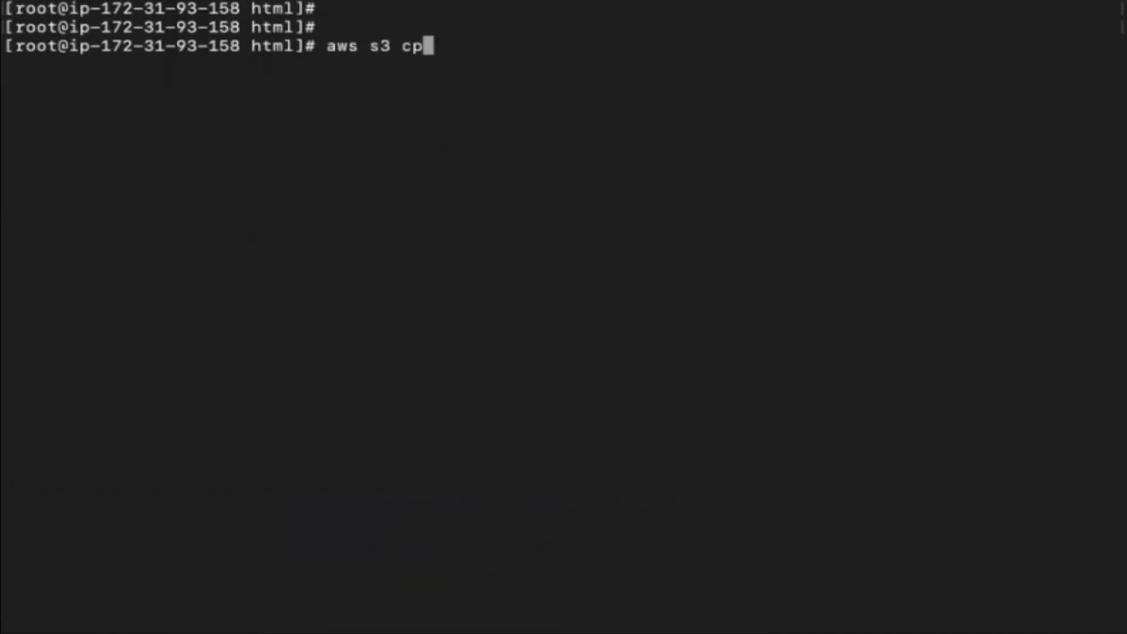
pyautogui.write(' --res')
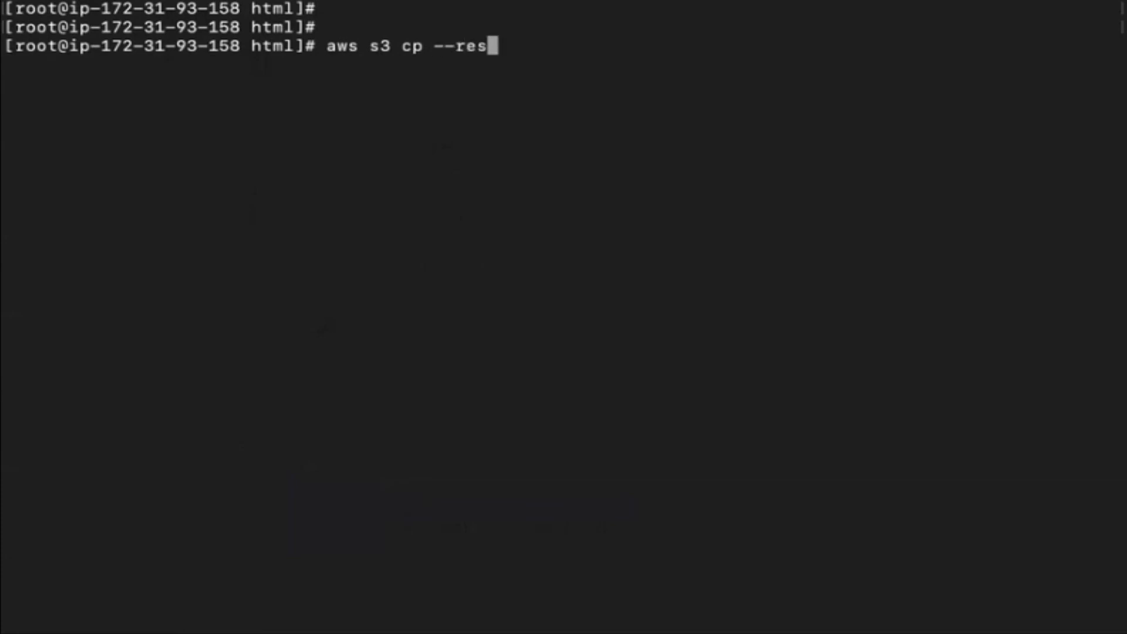
pyautogui.press('BackSpace')
pyautogui.write('cr')
pyautogui.press('BackSpace')
pyautogui.write('ursive ')
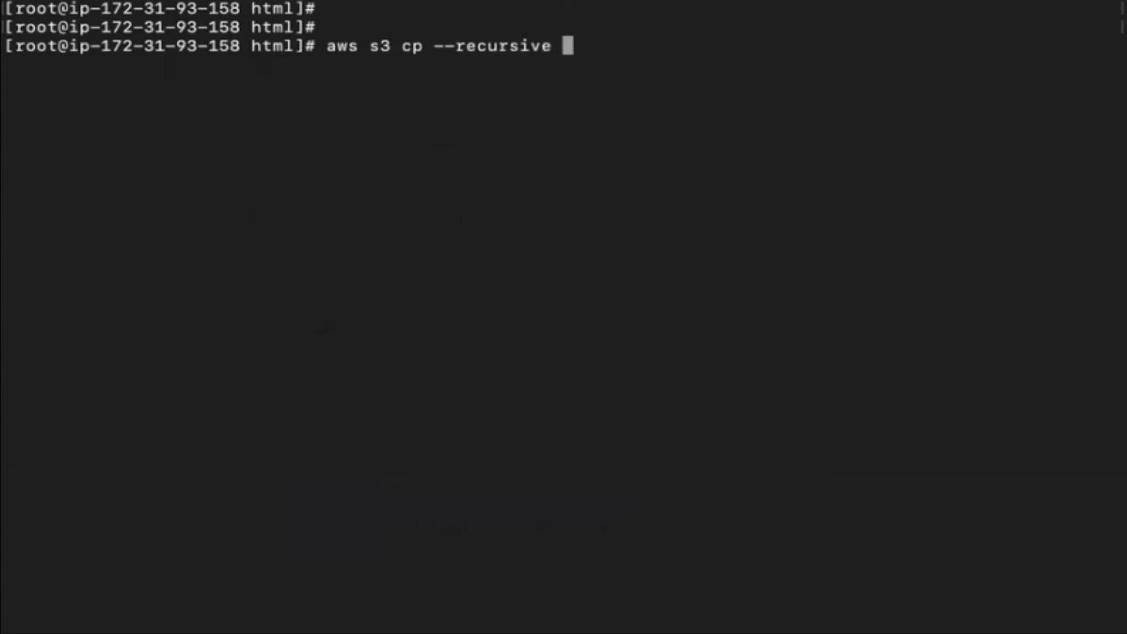
pyautogui.write('s3://')
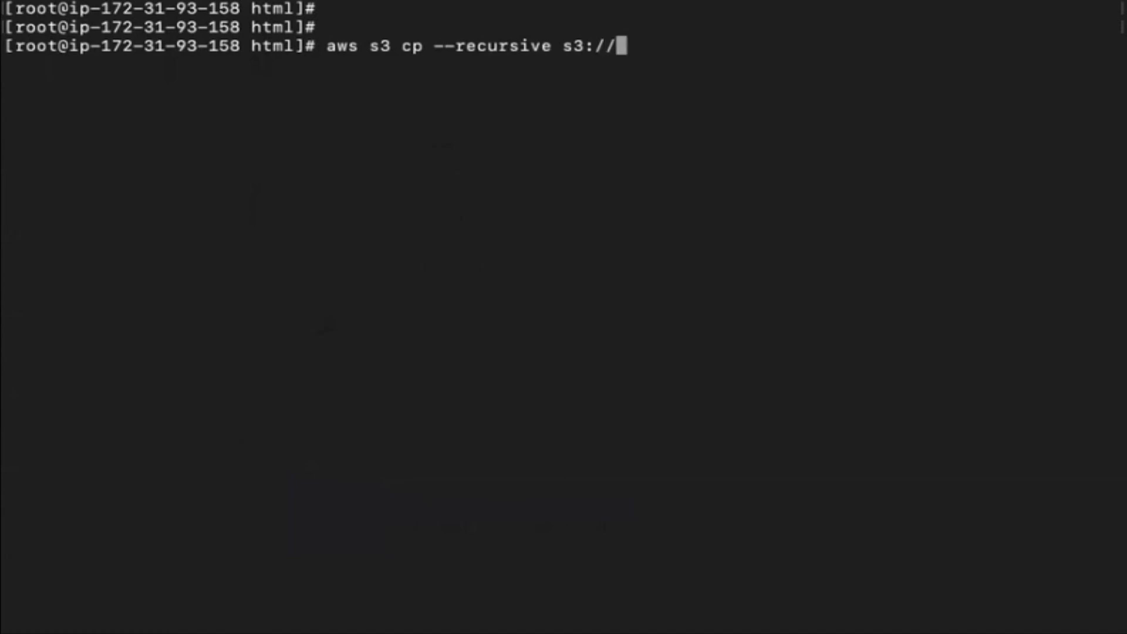
pyautogui.write('dp-static')
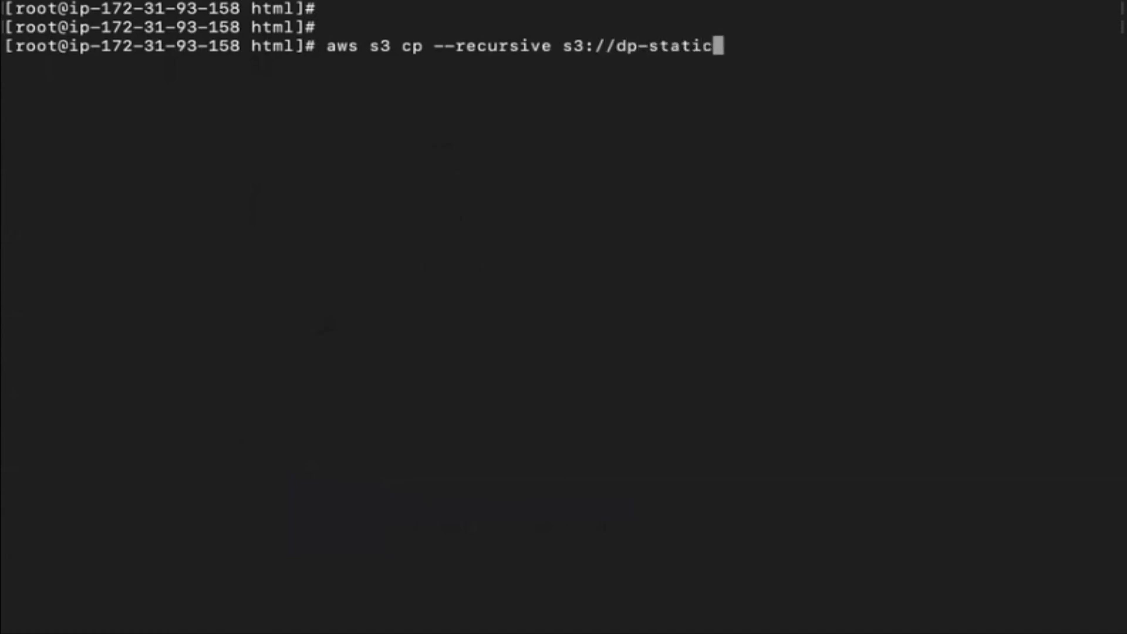
pyautogui.write('websitehosting')
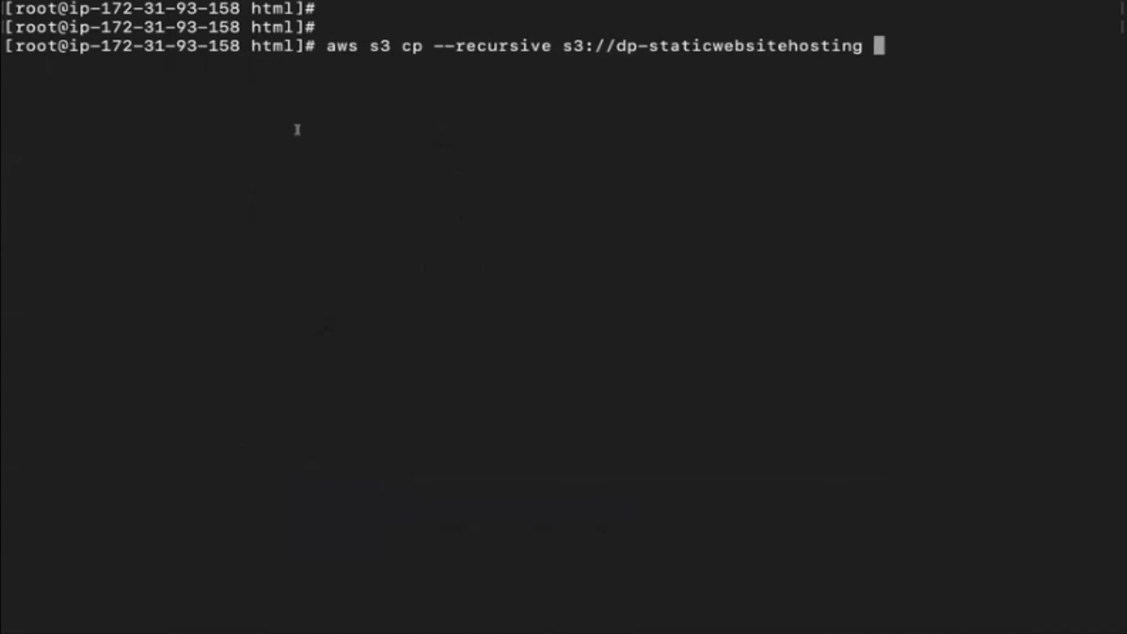
pyautogui.write(' /aw')
pyautogui.press('BackSpace')
pyautogui.press('BackSpace')
pyautogui.write('var/')
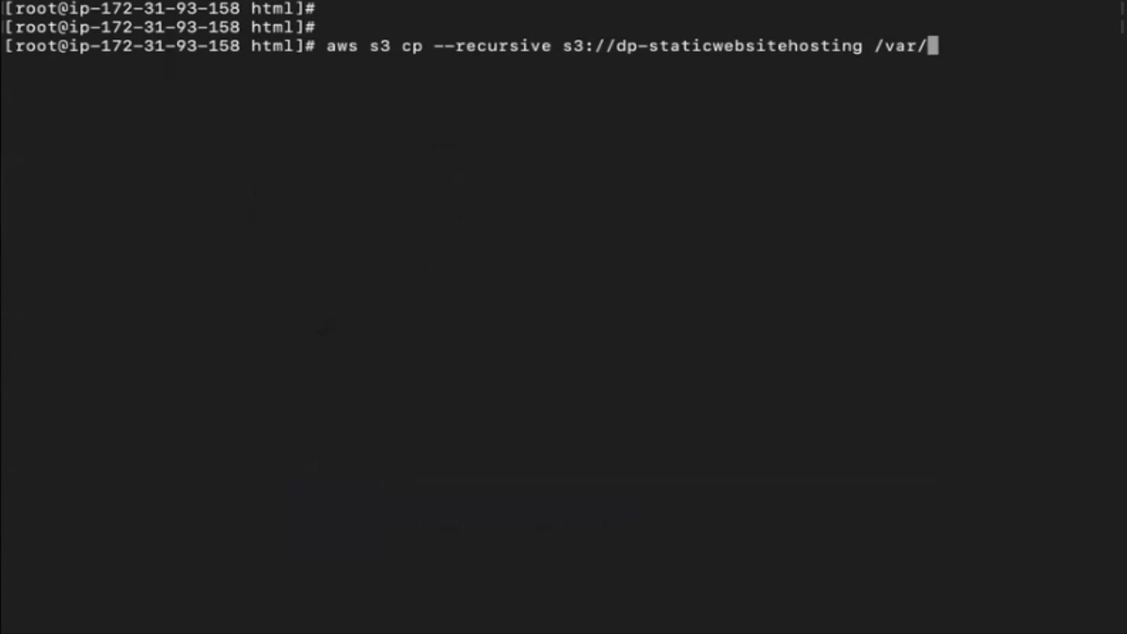
pyautogui.write('www/html/')
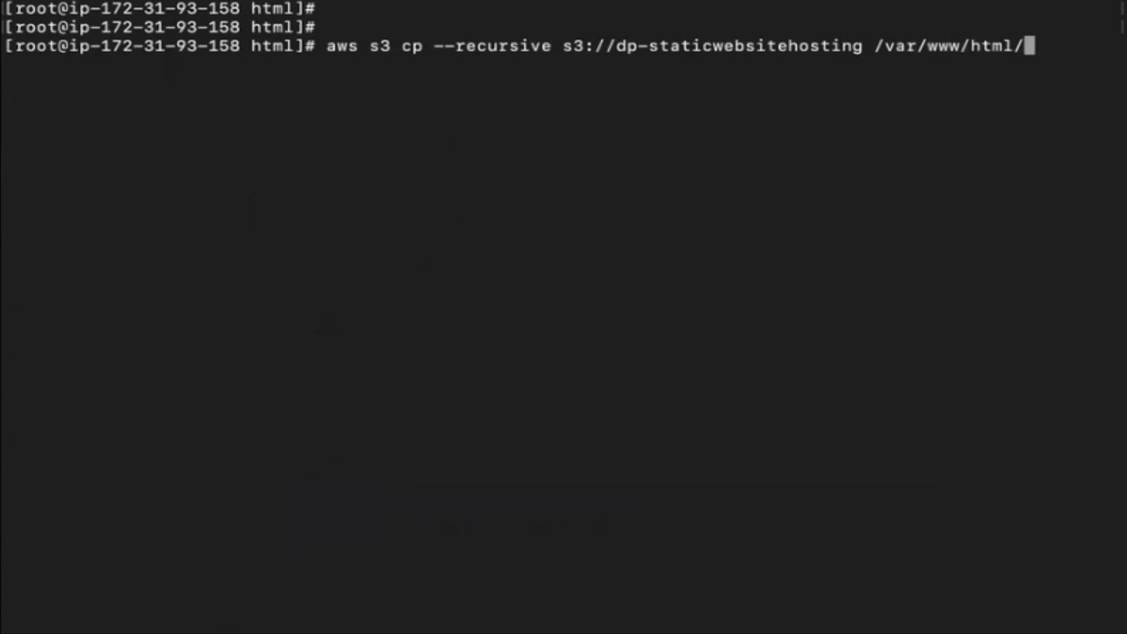
pyautogui.moveTo(251, 47); pyautogui.dragTo(266, 48)
pyautogui.click(941, 81)
pyautogui.press('BackSpace')
pyautogui.press('BackSpace')
pyautogui.press('BackSpace')
pyautogui.press('BackSpace')
pyautogui.press('BackSpace')
pyautogui.press('BackSpace')
pyautogui.press('BackSpace')
pyautogui.press('BackSpace')
pyautogui.press('BackSpace')
pyautogui.press('BackSpace')
pyautogui.press('BackSpace')
pyautogui.press('BackSpace')
pyautogui.press('BackSpace')
pyautogui.press('BackSpace')
# Run the recursive S3 copy with the current directory (.) as destination and list the directory's files.
pyautogui.write('.')
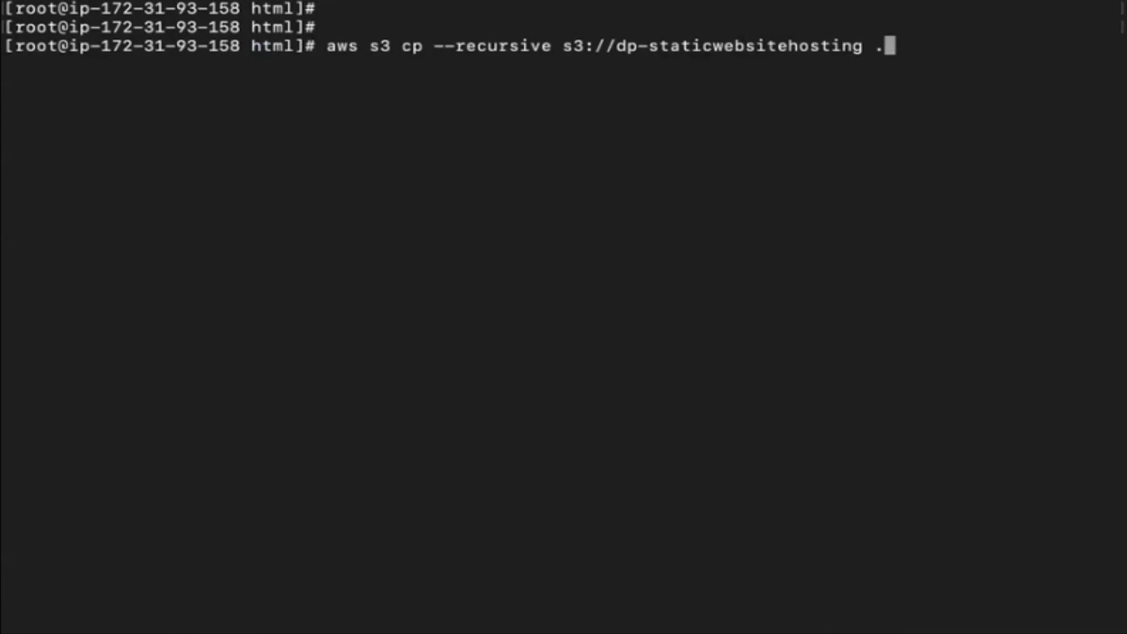
pyautogui.press('Return')
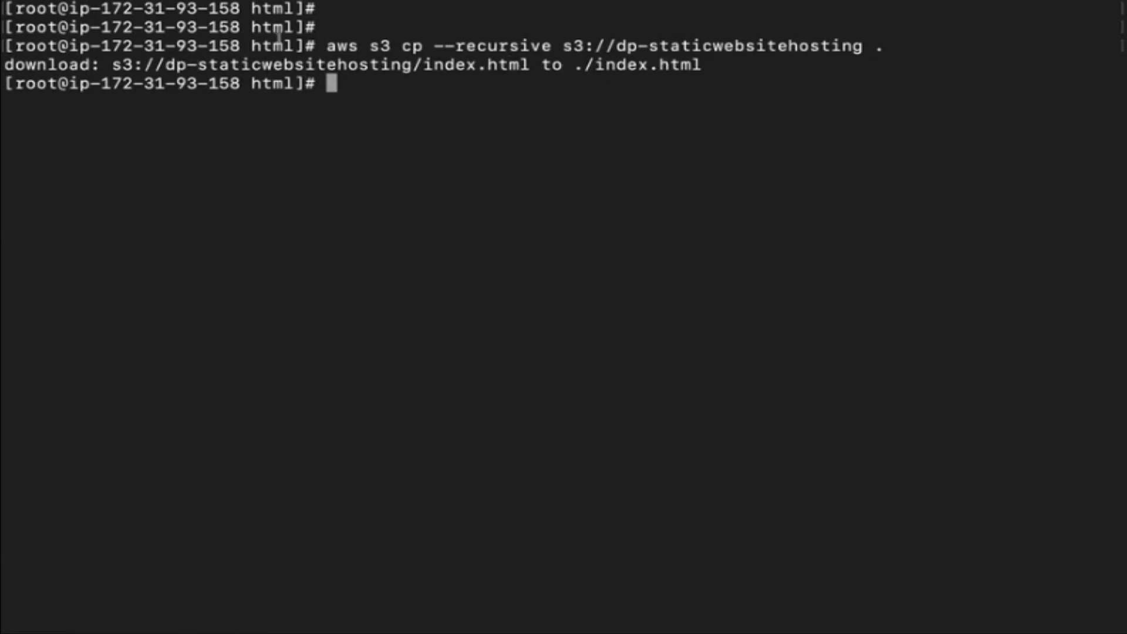
pyautogui.write('ls')
pyautogui.press('Return')
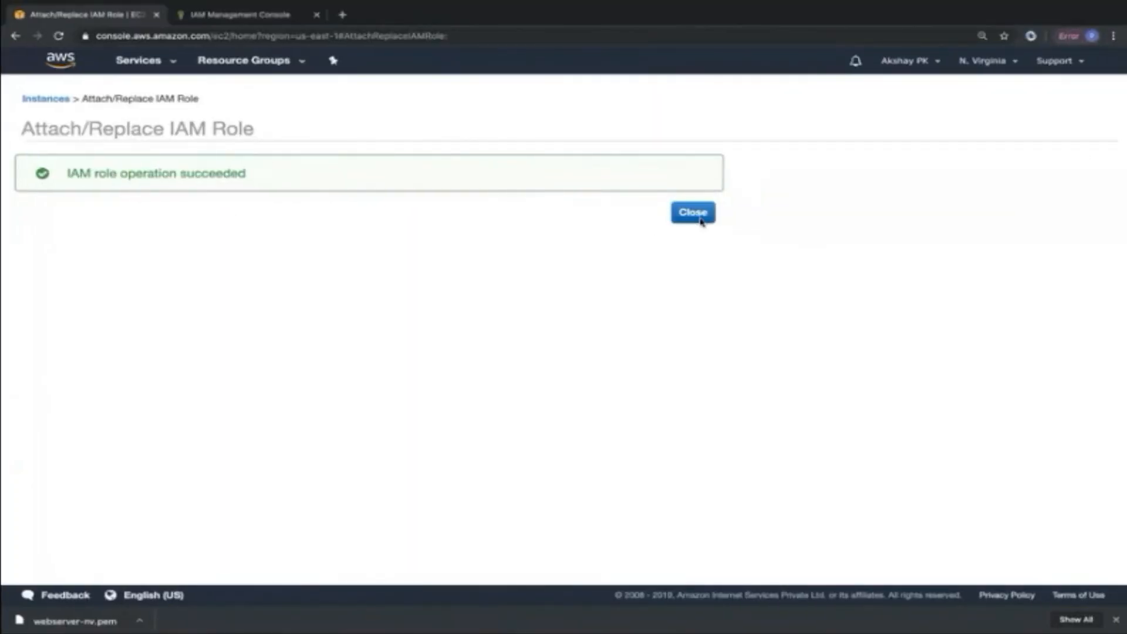
# Leave the IAM role confirmation, filter the EC2 instances by "Web Server", and copy that instance's IPv4 public IP.
pyautogui.click(695, 214)
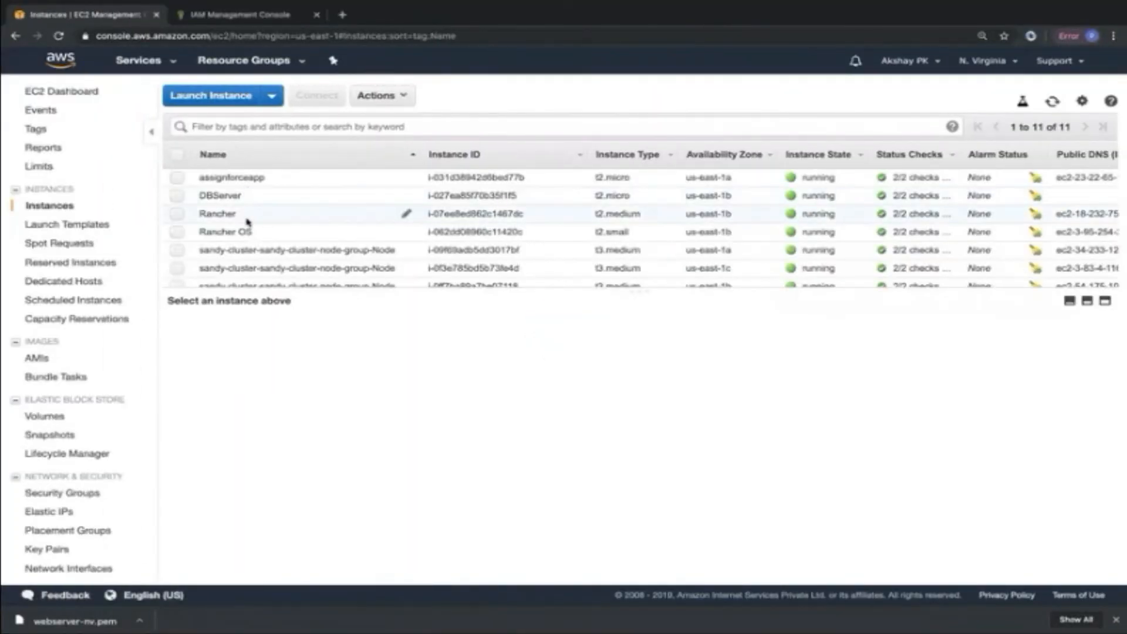
pyautogui.click(251, 125)
pyautogui.write('Web')
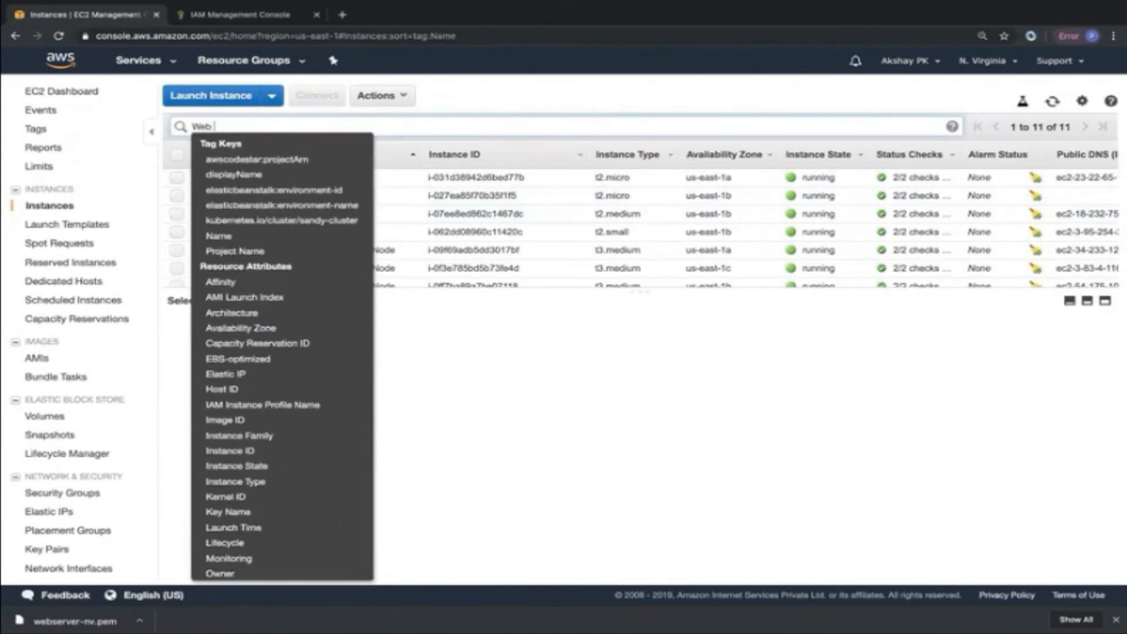
pyautogui.write(' Server')
pyautogui.press('Return')
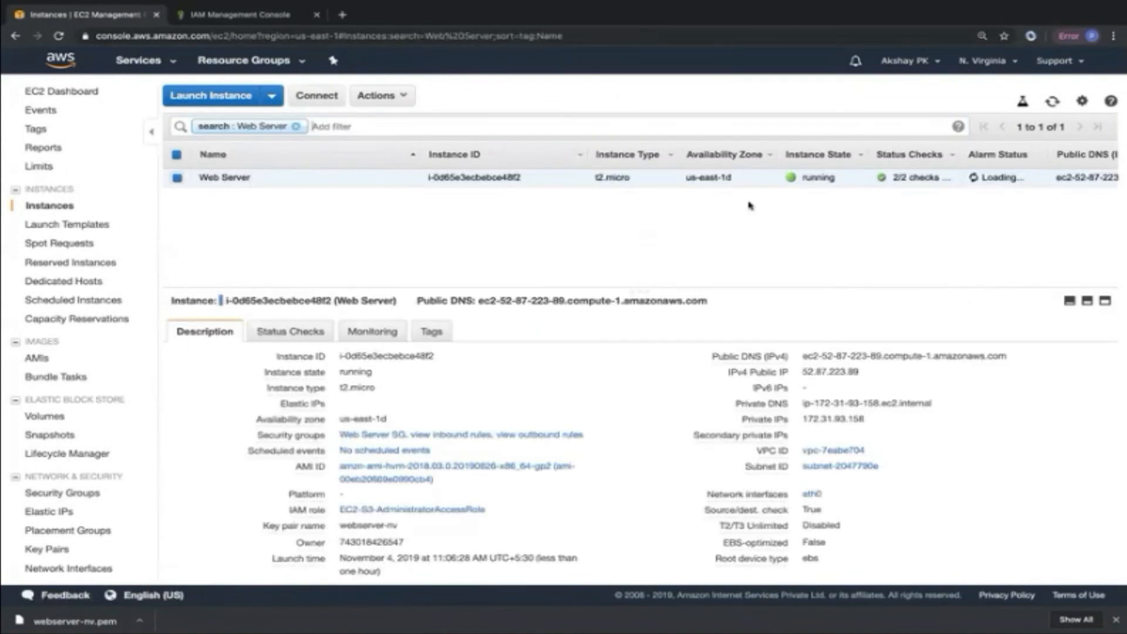
pyautogui.click(871, 374)
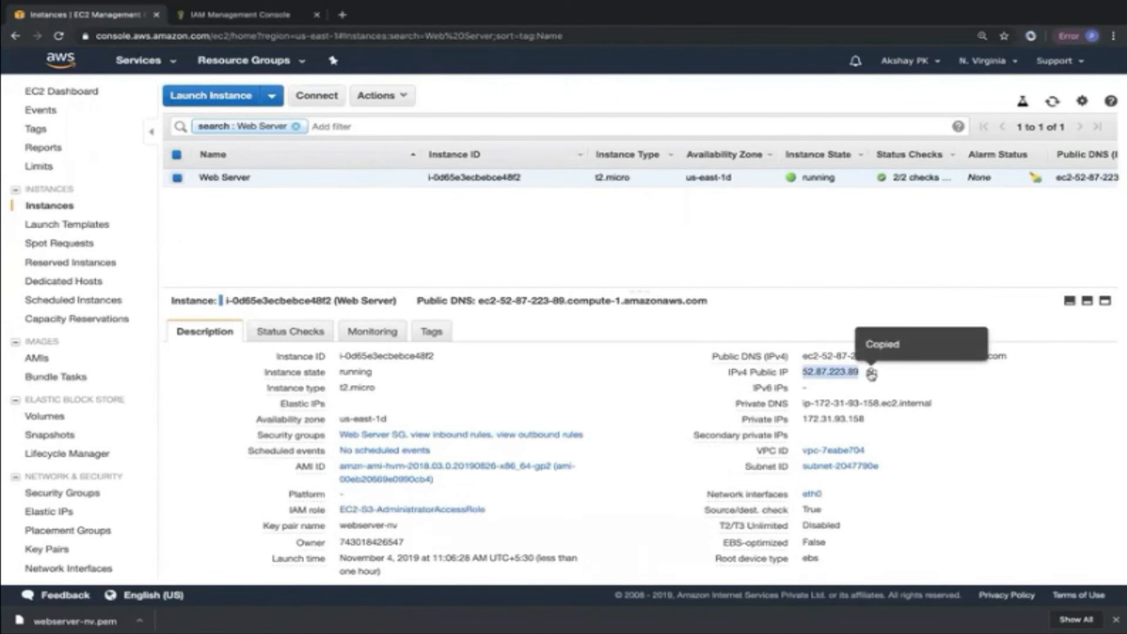
# Open a new browser tab, and review the inbound security group rules of the Web Server instance in the EC2 console.
pyautogui.click(342, 17)
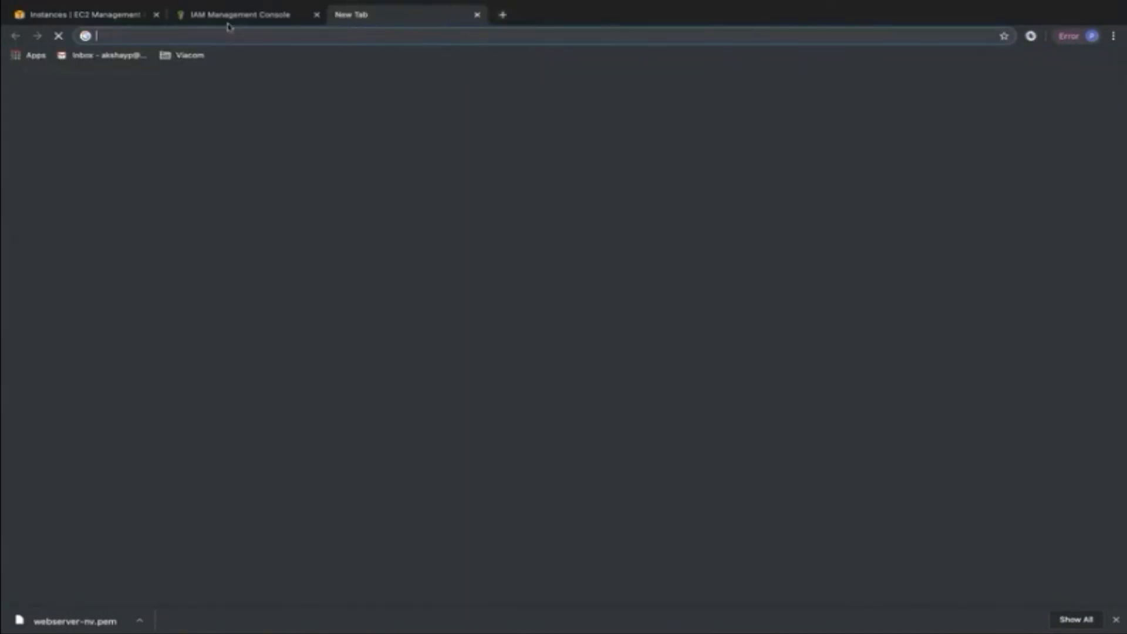
pyautogui.click(100, 13)
pyautogui.click(435, 440)
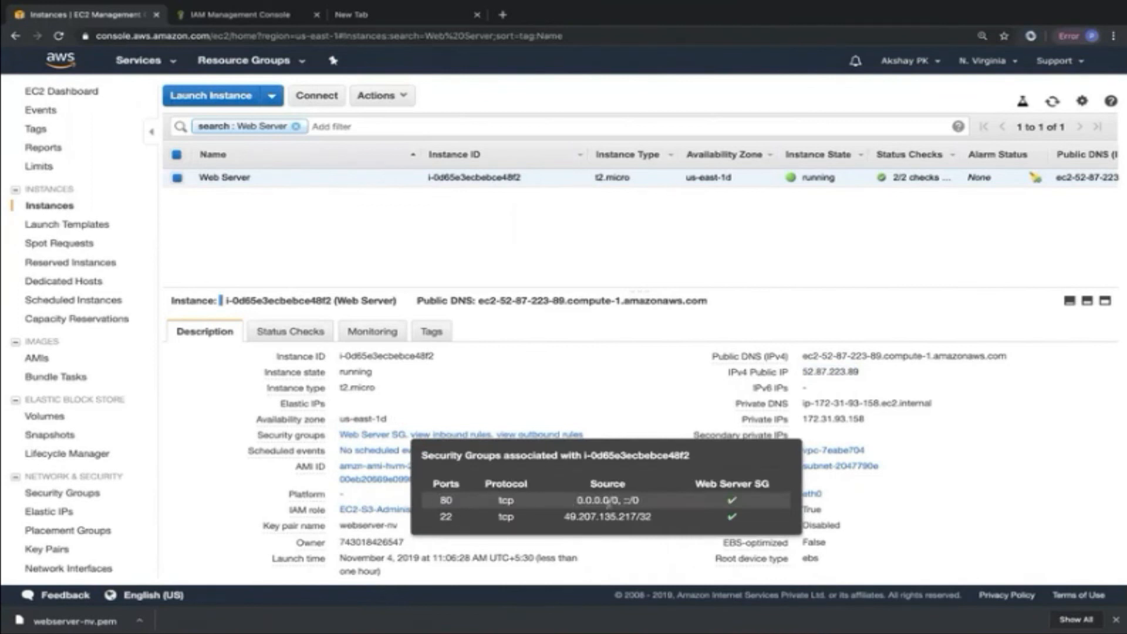
pyautogui.click(377, 264)
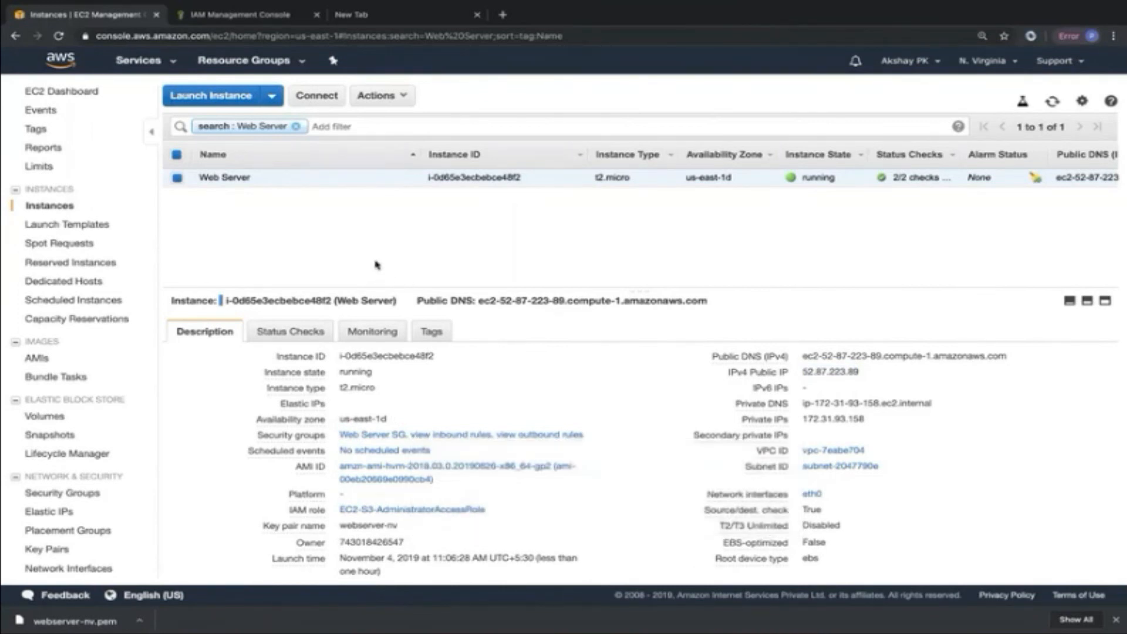
# Load the instance's copied public IP, 52.87.223.89, in the new browser tab.
pyautogui.click(361, 23)
pyautogui.hotkey('ctrl', 'v')
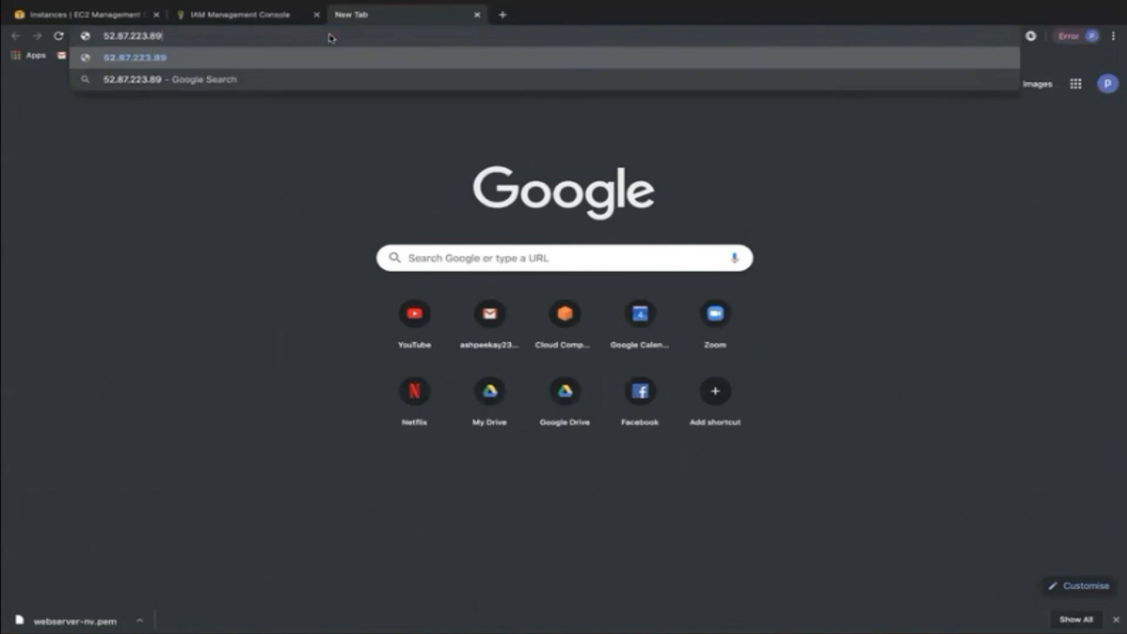
pyautogui.press('Return')
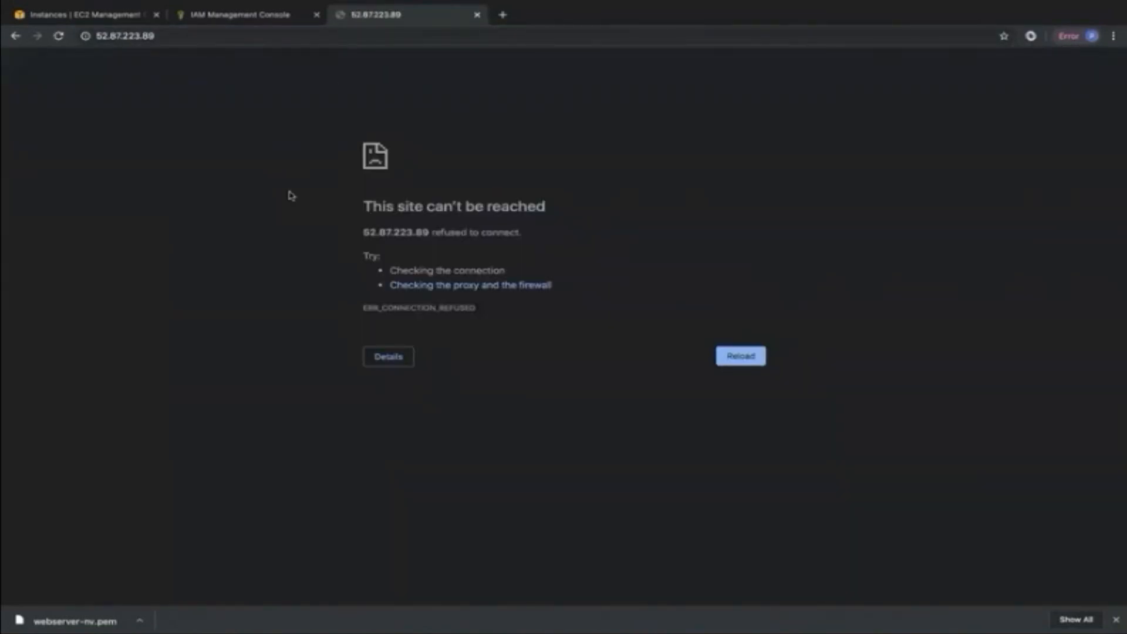
# Switch to the terminal and start the httpd service with service httpd start.
pyautogui.hotkey('ctrl', 'Left')
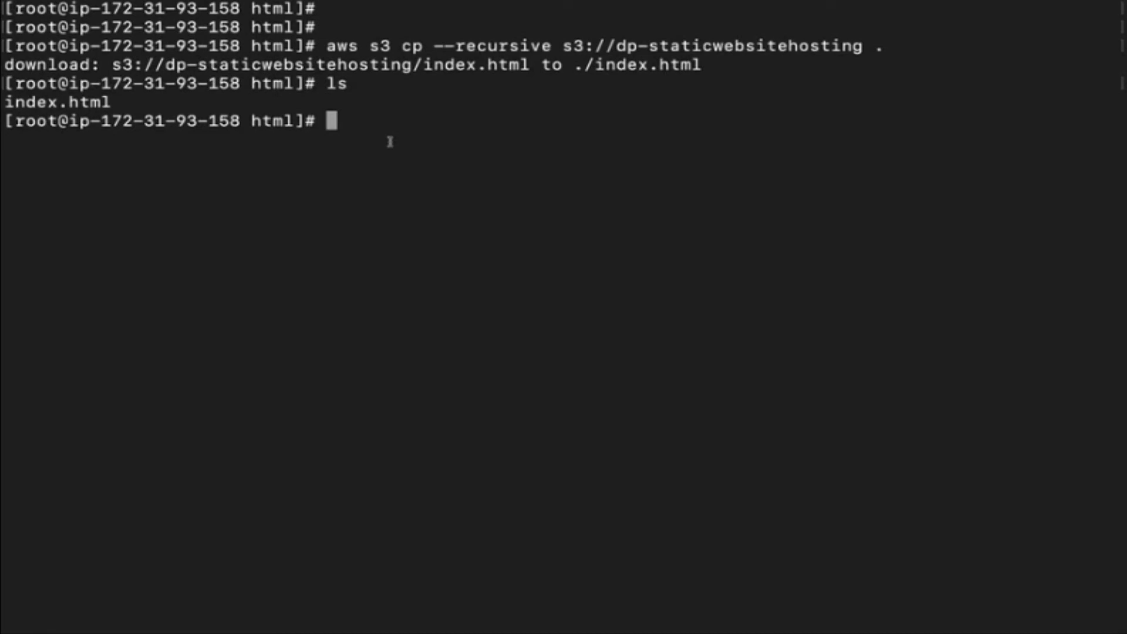
pyautogui.write('ser')
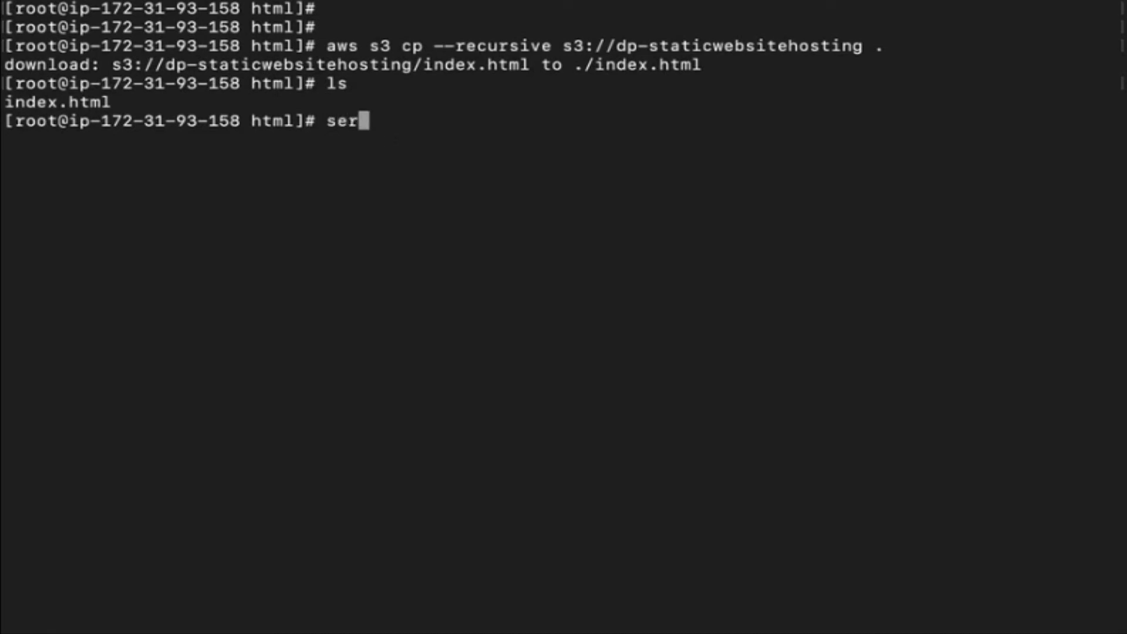
pyautogui.write('vice httpd start')
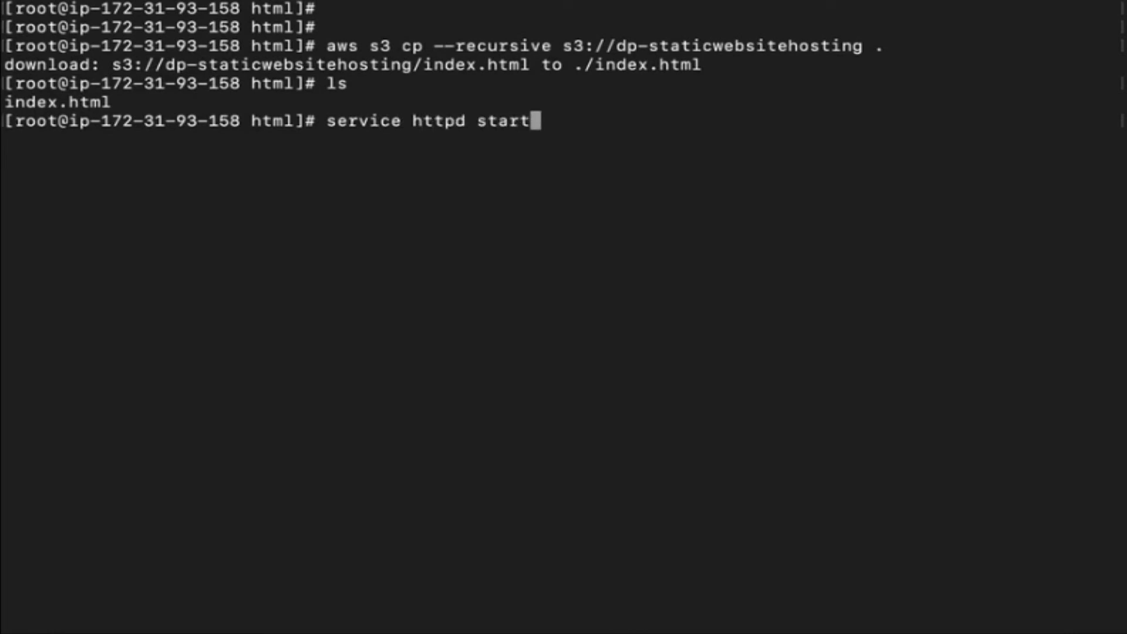
pyautogui.press('Return')
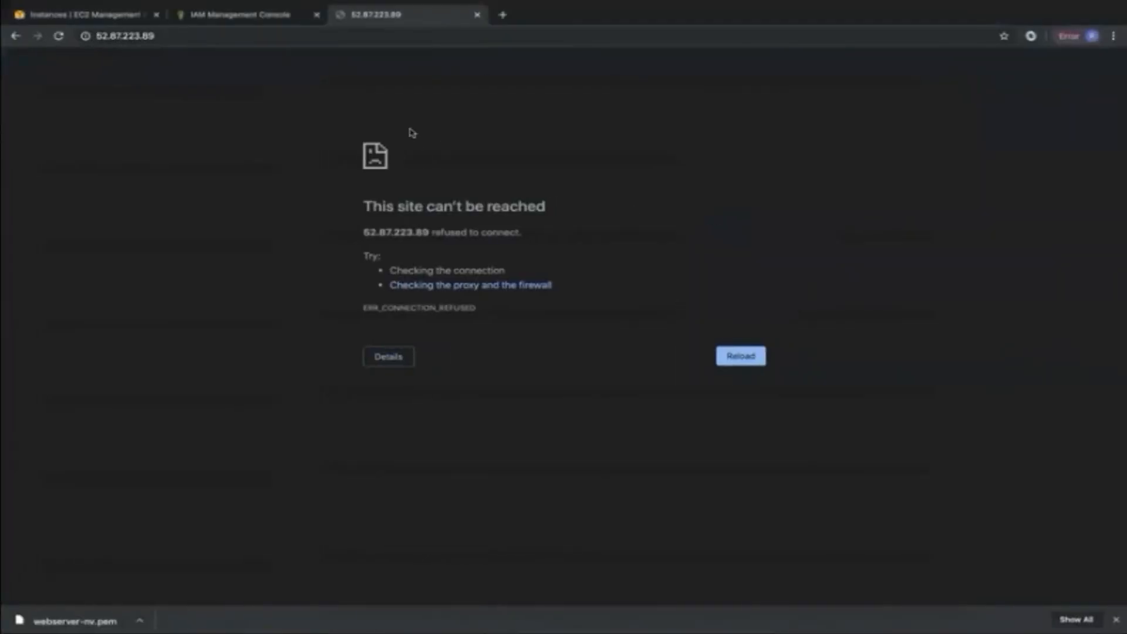
# Reload the website in the browser and compare its address with the Web Server instance's public IP, ending back in the terminal.
pyautogui.press('super+r')
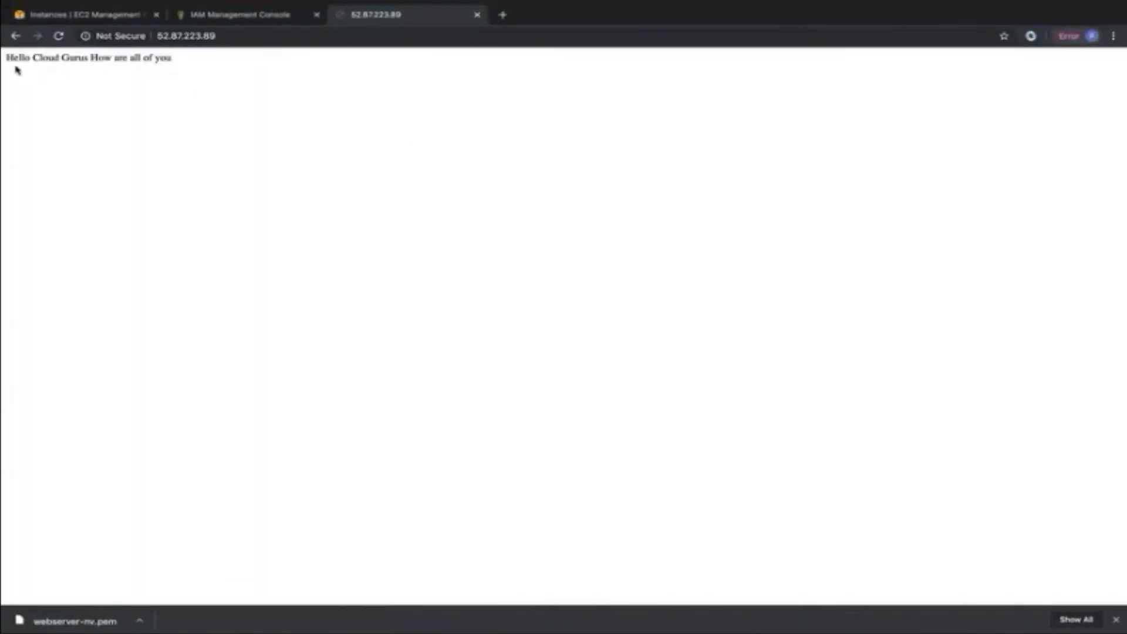
pyautogui.moveTo(6, 59); pyautogui.dragTo(186, 63)
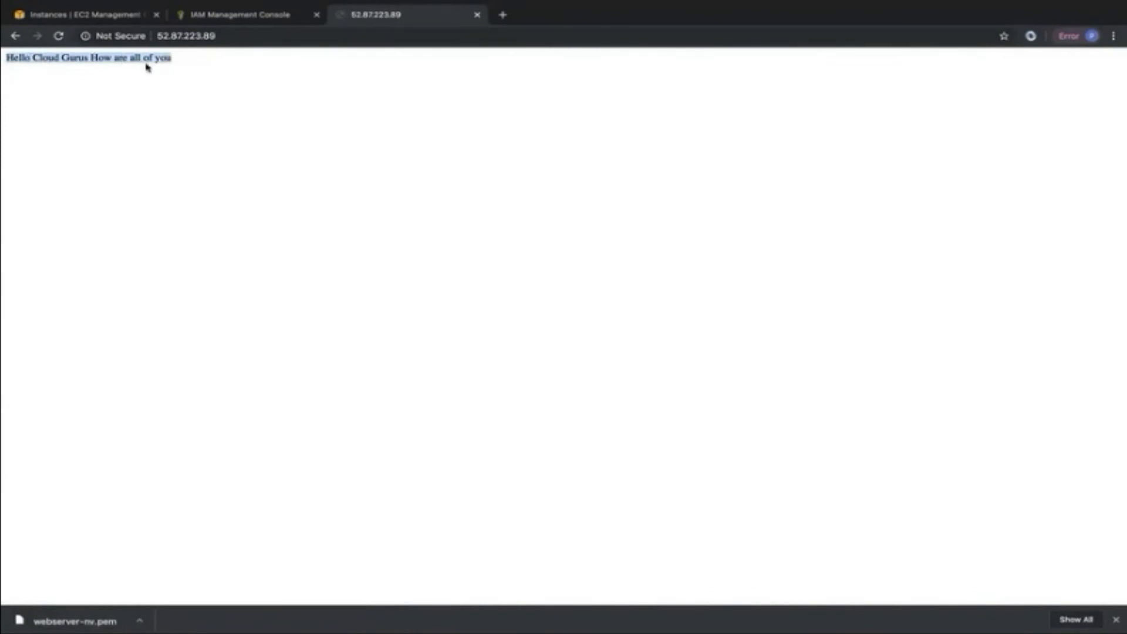
pyautogui.click(123, 14)
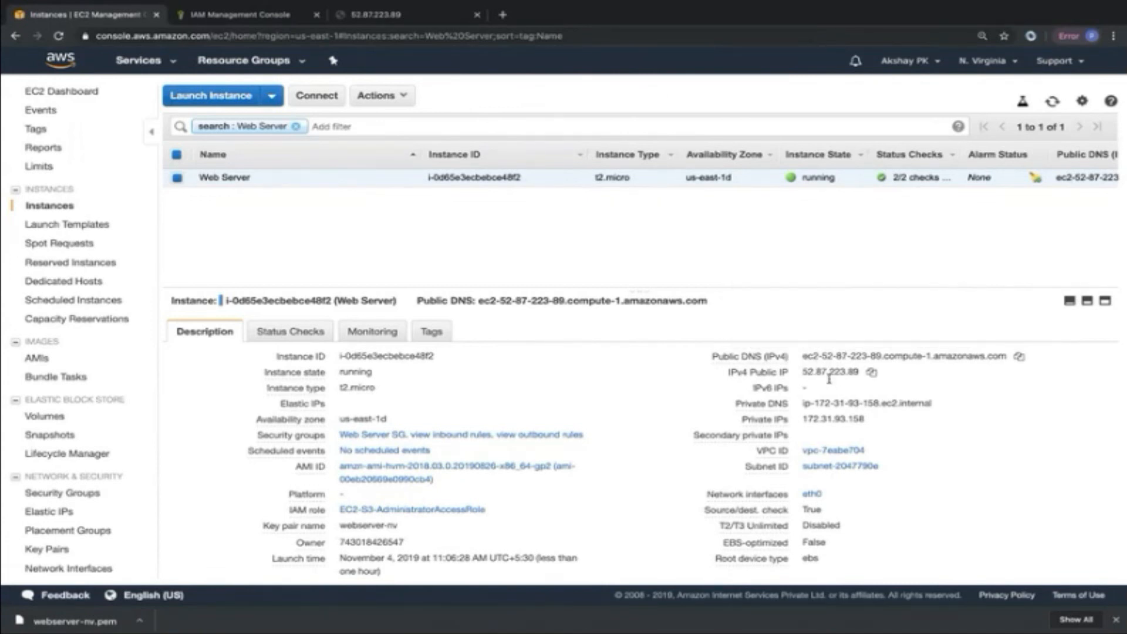
pyautogui.click(374, 16)
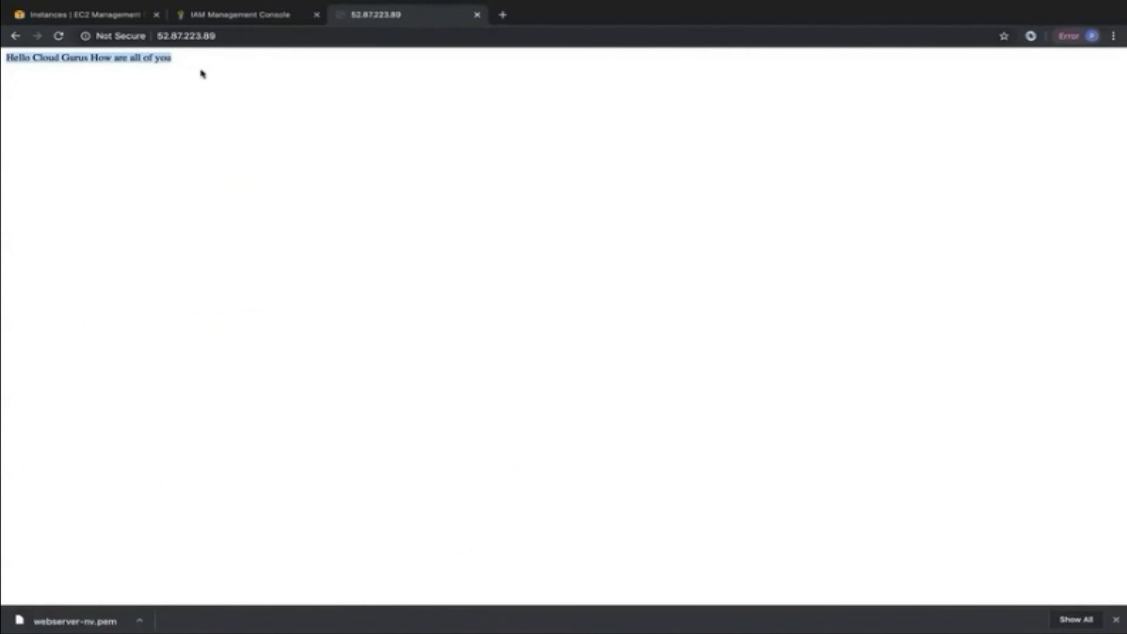
pyautogui.click(99, 15)
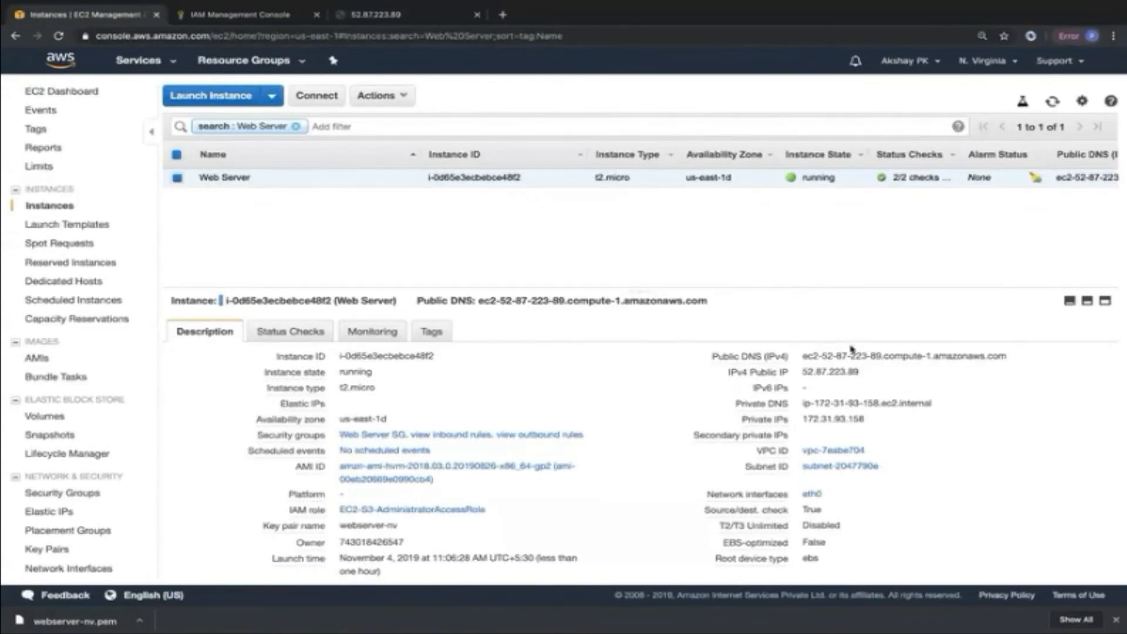
pyautogui.hotkey('ctrl', 'Left')
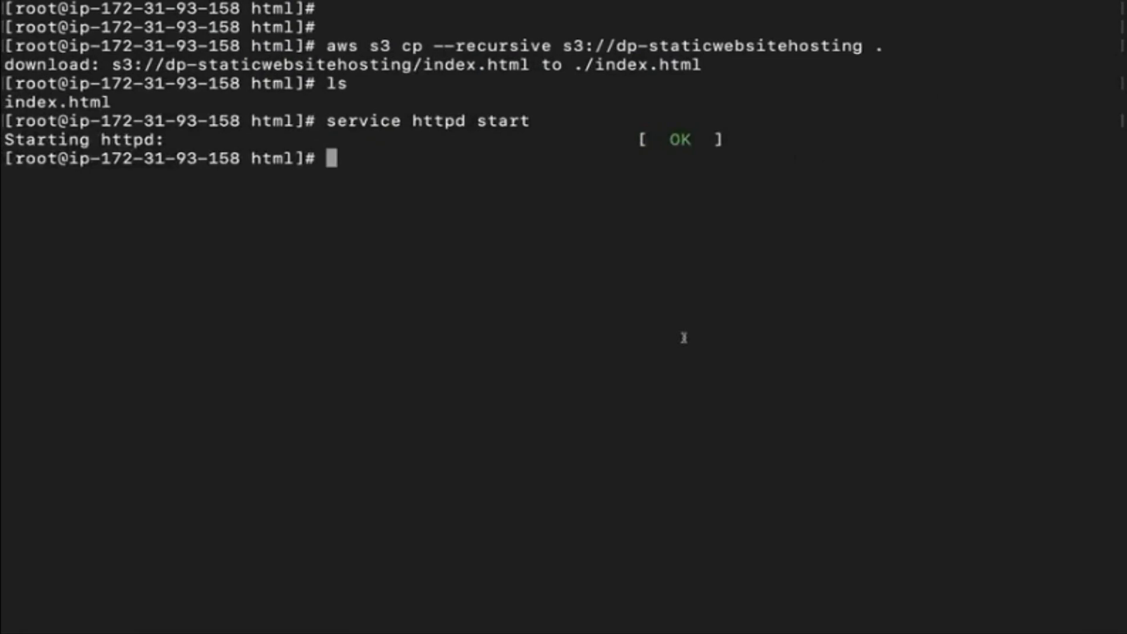